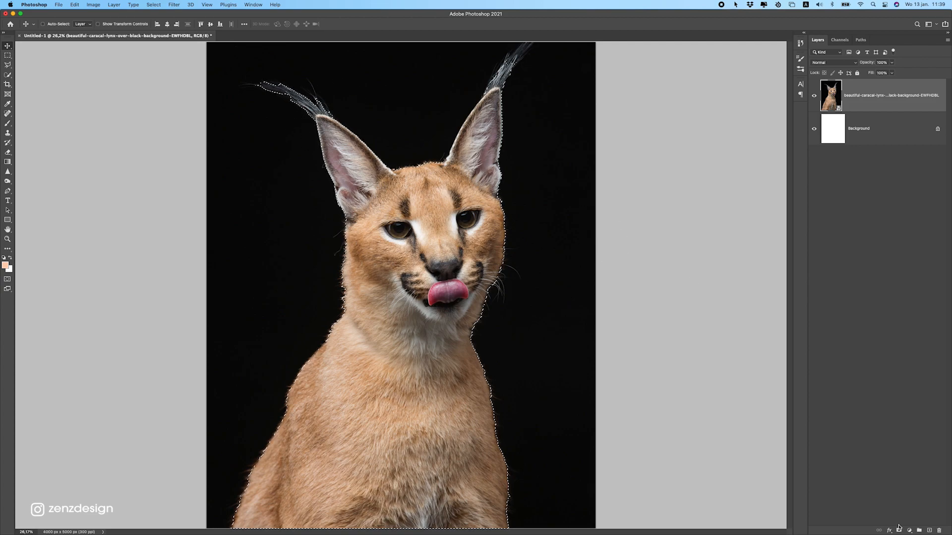
Add a layer mask to the caracal layer from the active selection.
{"action": "key", "text": "ctrl+shift+m"}
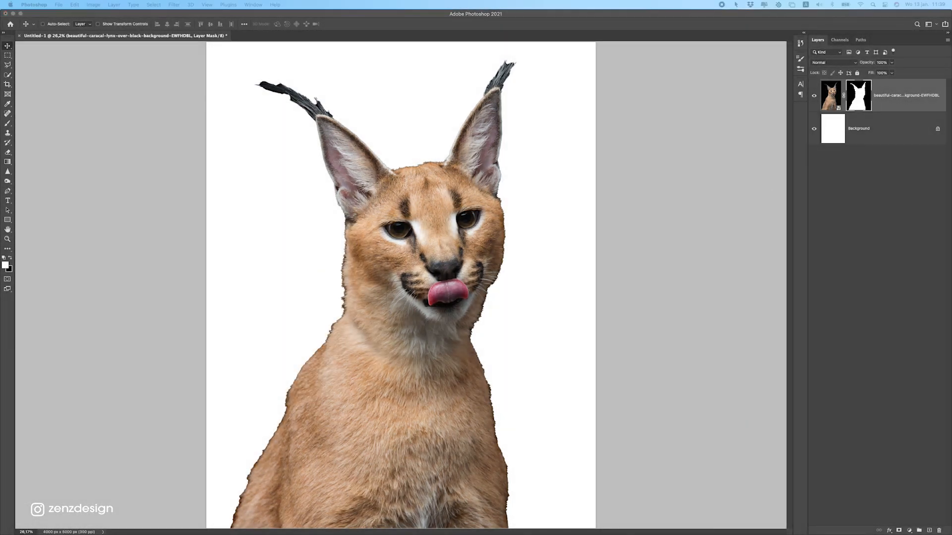
Place the pexels-paul-voie-2627945 sky image between the Background and caracal layers, scaled to about 25.4% to fill the canvas.
{"action": "left_click", "coordinate": [892, 130]}
{"action": "left_click_drag", "start_coordinate": [0, 315], "coordinate": [302, 309]}
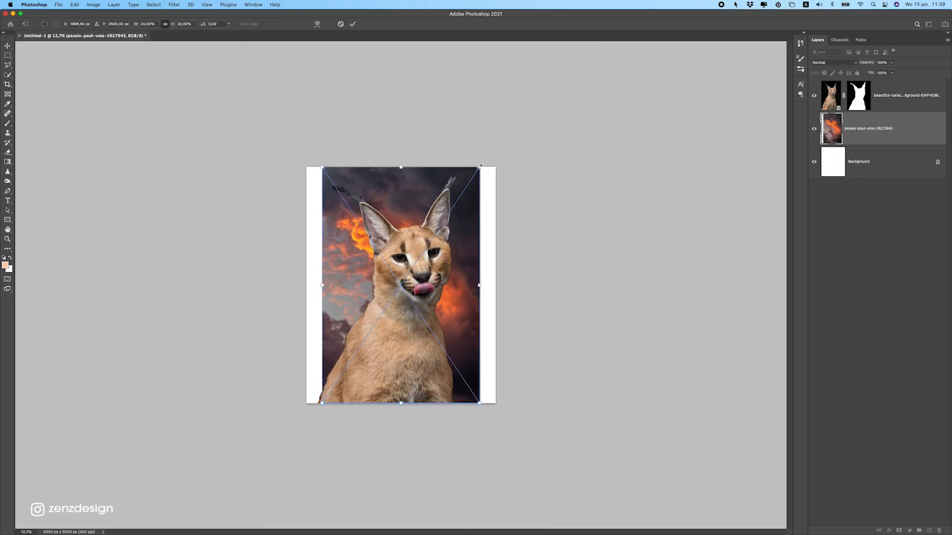
{"action": "left_click_drag", "start_coordinate": [479, 167], "coordinate": [509, 140]}
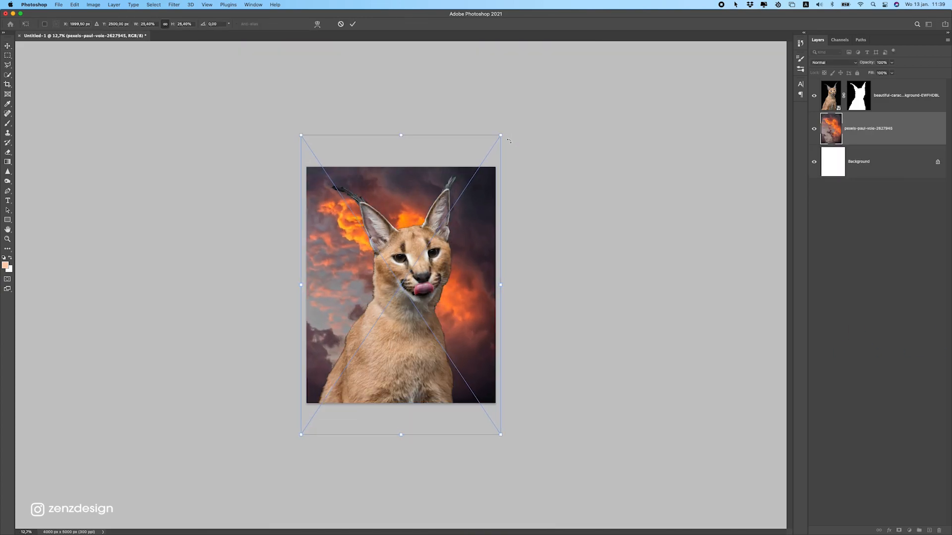
{"action": "key", "text": "Return"}
Open the caracal's layer mask in Select and Mask and refine the fur edges along its body, neck and whiskers.
{"action": "scroll", "coordinate": [414, 301], "scroll_direction": "up", "scroll_amount": 5}
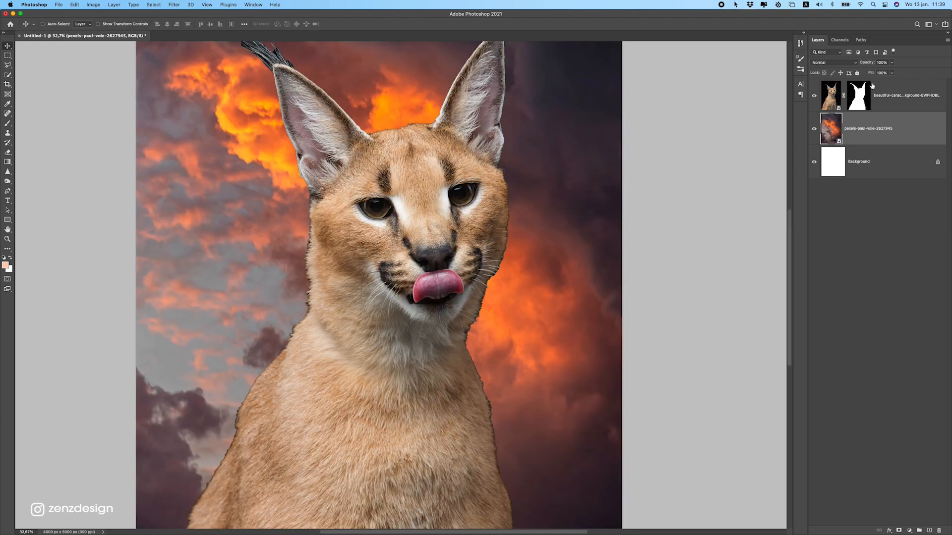
{"action": "left_click", "coordinate": [860, 99]}
{"action": "right_click", "coordinate": [858, 97]}
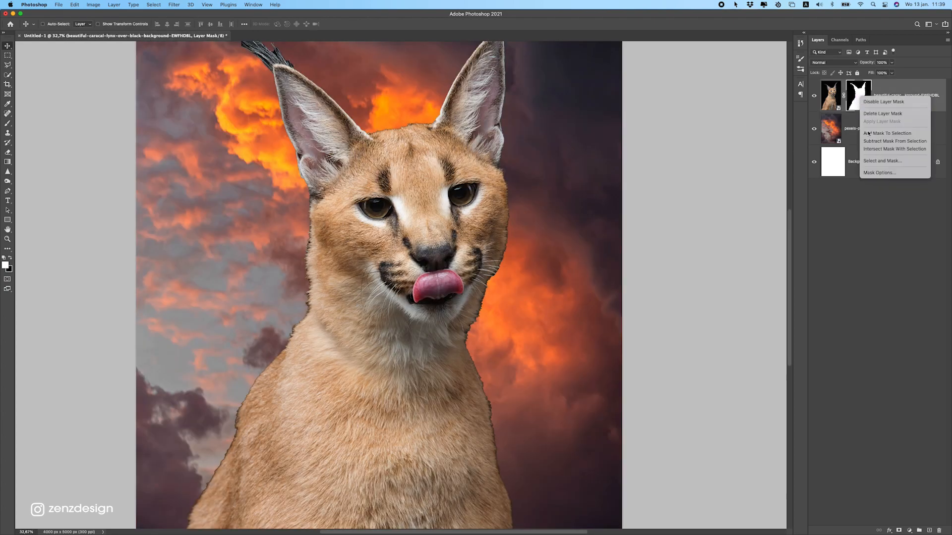
{"action": "left_click", "coordinate": [872, 161]}
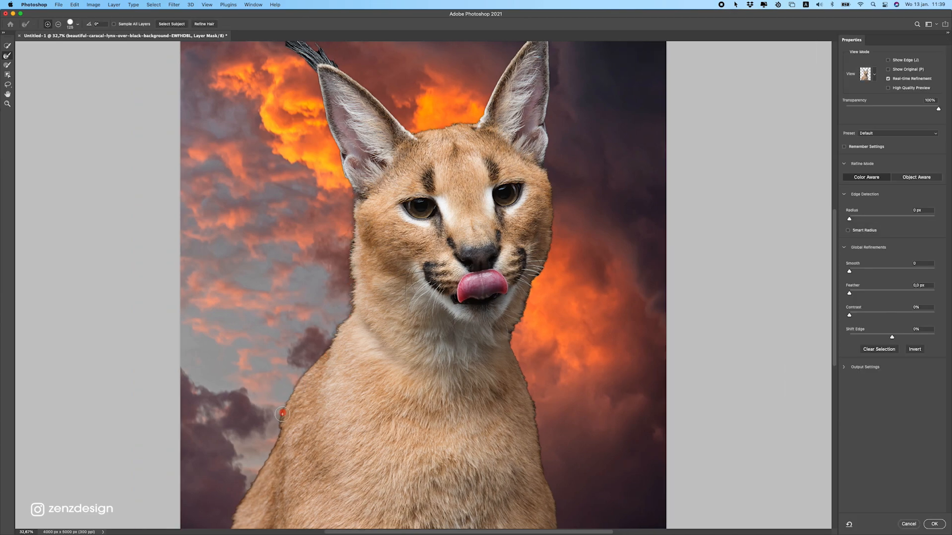
{"action": "scroll", "coordinate": [263, 469], "scroll_direction": "down", "scroll_amount": 3}
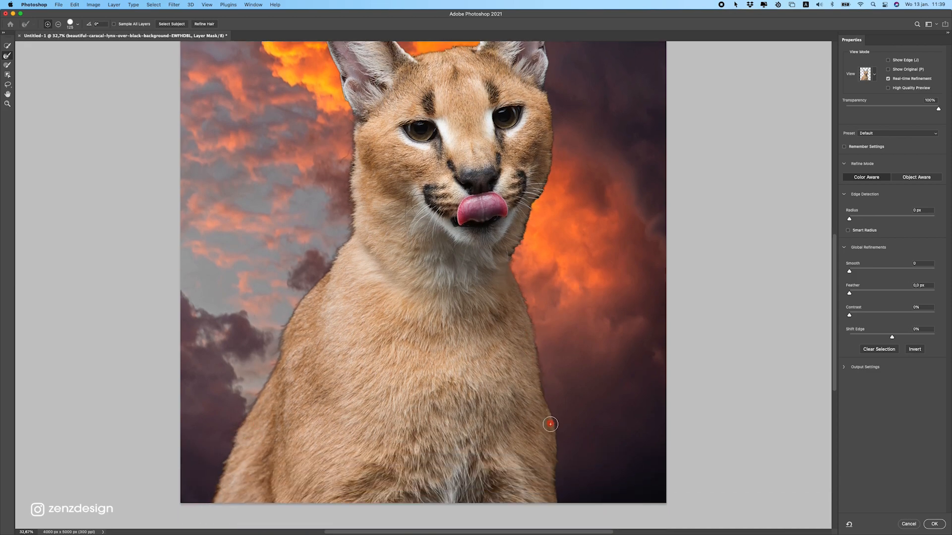
{"action": "mouse_move", "coordinate": [507, 266]}
{"action": "left_mouse_down"}
{"action": "mouse_move", "coordinate": [554, 183]}
{"action": "mouse_move", "coordinate": [546, 227]}
{"action": "left_mouse_up"}
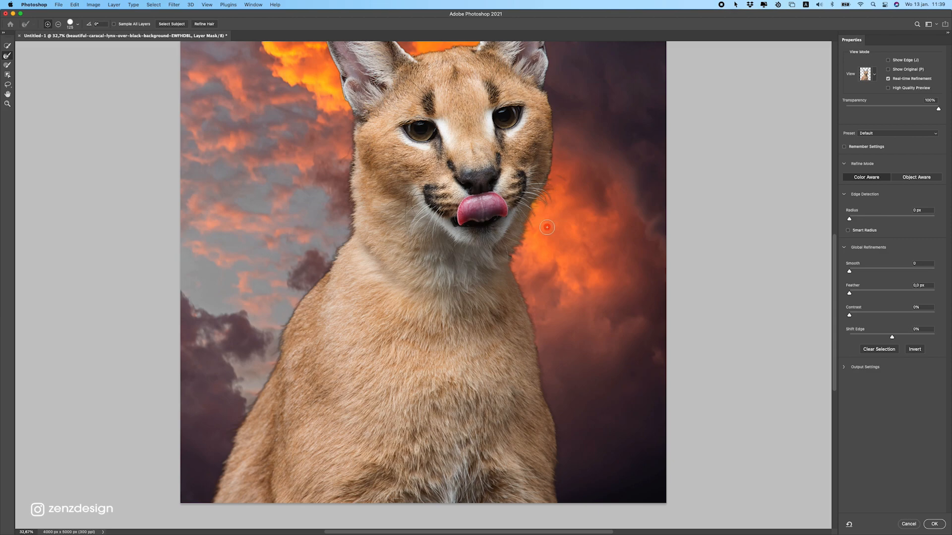
{"action": "left_click_drag", "start_coordinate": [549, 177], "coordinate": [558, 299]}
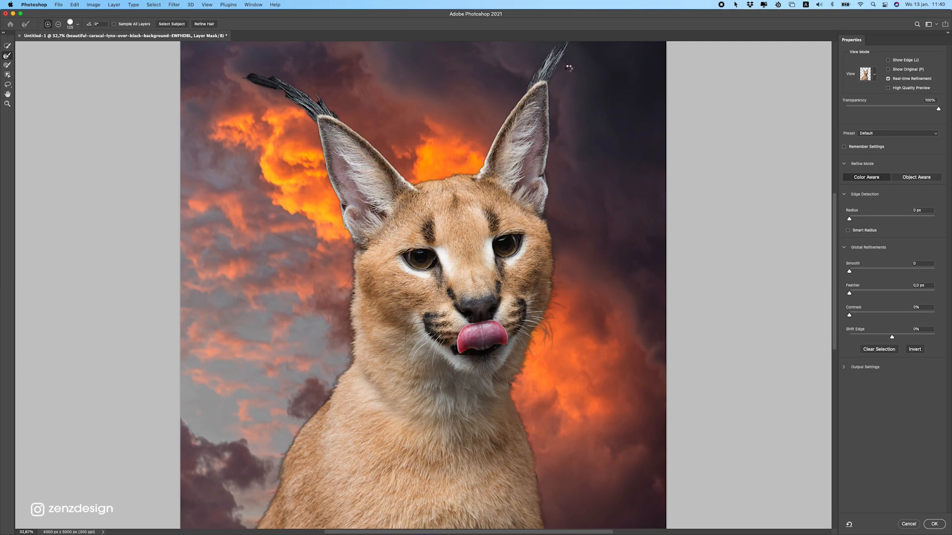
Refine the mask around both ear tufts and the ear edges, then apply the refinement to the caracal's layer mask.
{"action": "left_click_drag", "start_coordinate": [568, 68], "coordinate": [568, 107]}
{"action": "mouse_move", "coordinate": [314, 125]}
{"action": "left_mouse_down"}
{"action": "mouse_move", "coordinate": [259, 108]}
{"action": "mouse_move", "coordinate": [249, 128]}
{"action": "left_mouse_up"}
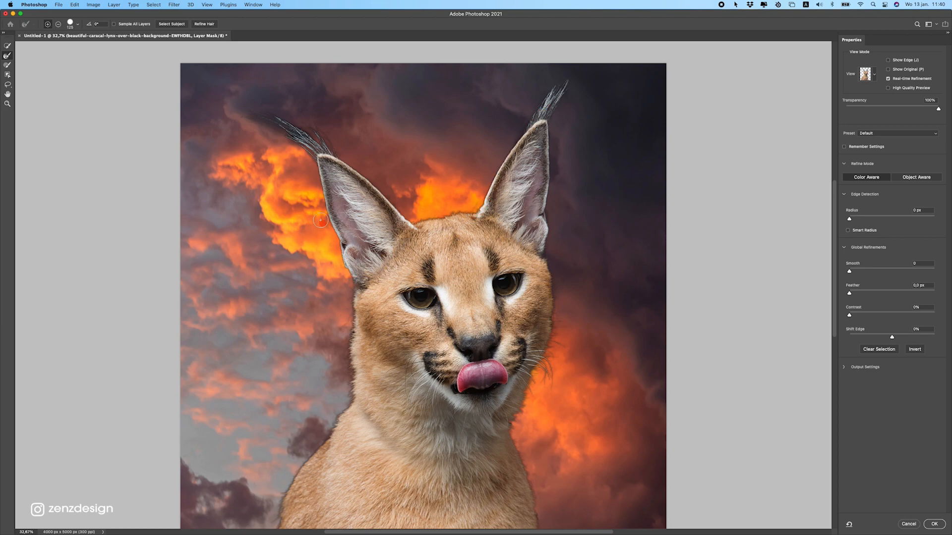
{"action": "scroll", "coordinate": [316, 197], "scroll_direction": "up", "scroll_amount": 10}
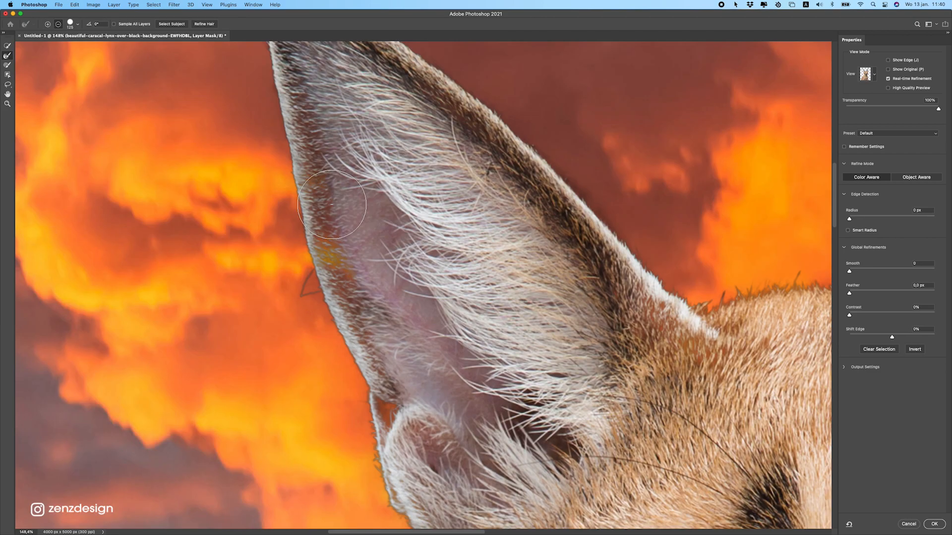
{"action": "scroll", "coordinate": [330, 280], "scroll_direction": "down", "scroll_amount": 6}
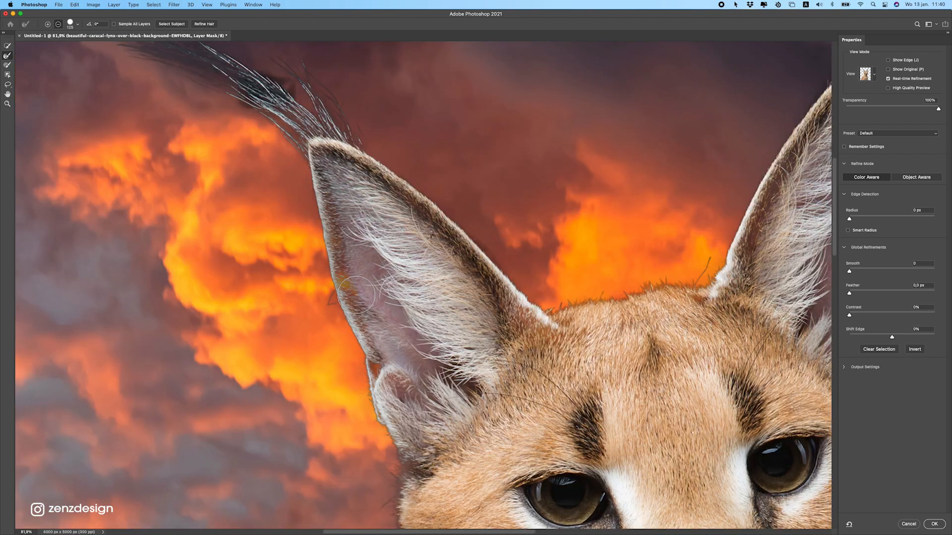
{"action": "left_click", "coordinate": [930, 526]}
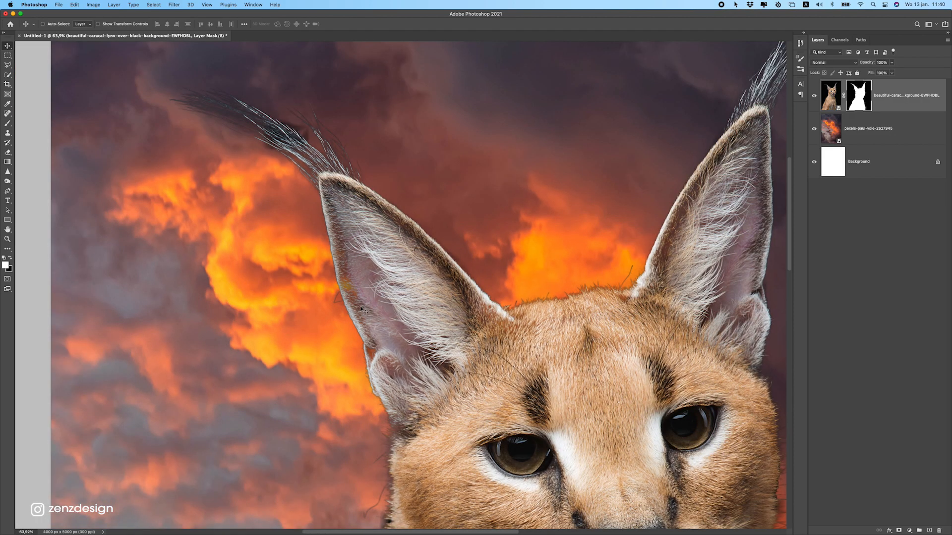
{"action": "left_click", "coordinate": [827, 95]}
{"action": "right_click", "coordinate": [827, 95]}
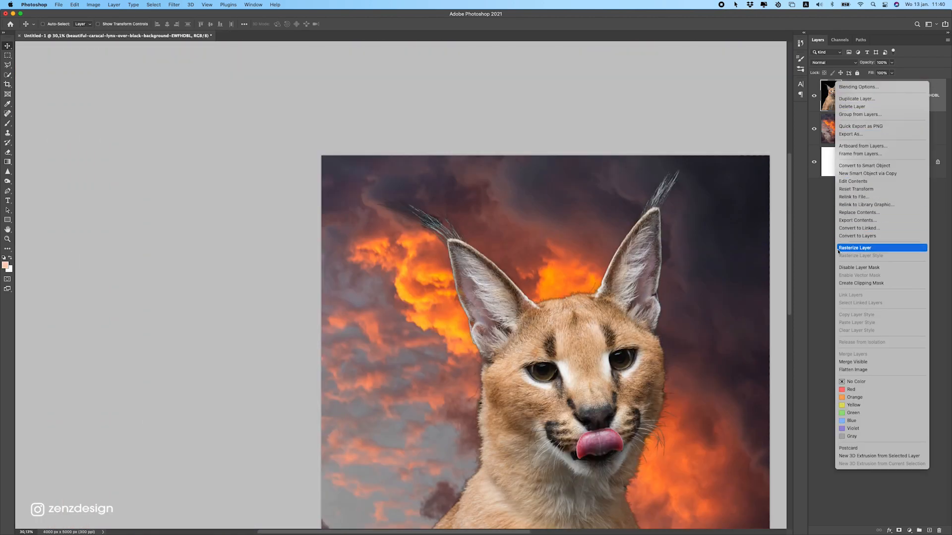
{"action": "left_click", "coordinate": [594, 323]}
{"action": "scroll", "coordinate": [593, 323], "scroll_direction": "down", "scroll_amount": 5}
{"action": "scroll", "coordinate": [594, 322], "scroll_direction": "right", "scroll_amount": 5}
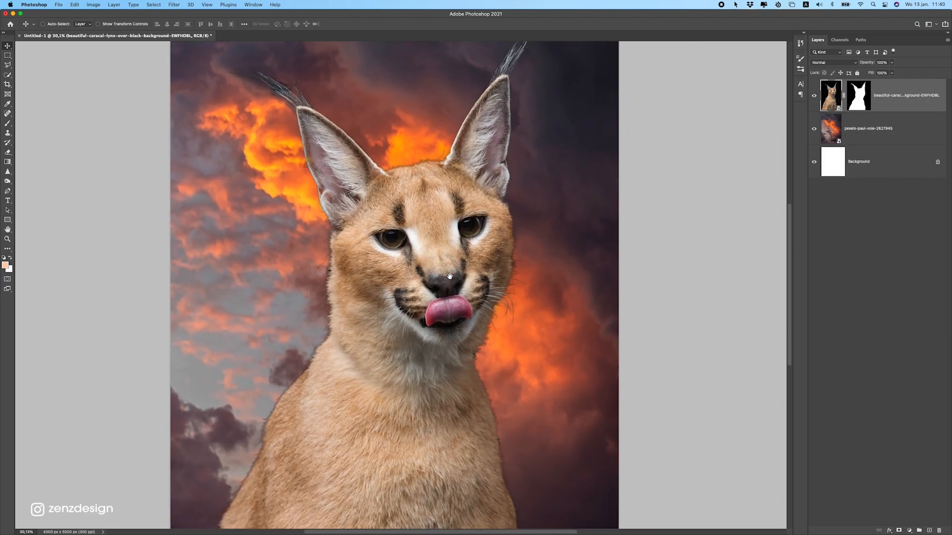
{"action": "scroll", "coordinate": [385, 310], "scroll_direction": "down", "scroll_amount": 3}
{"action": "scroll", "coordinate": [378, 286], "scroll_direction": "up", "scroll_amount": 3}
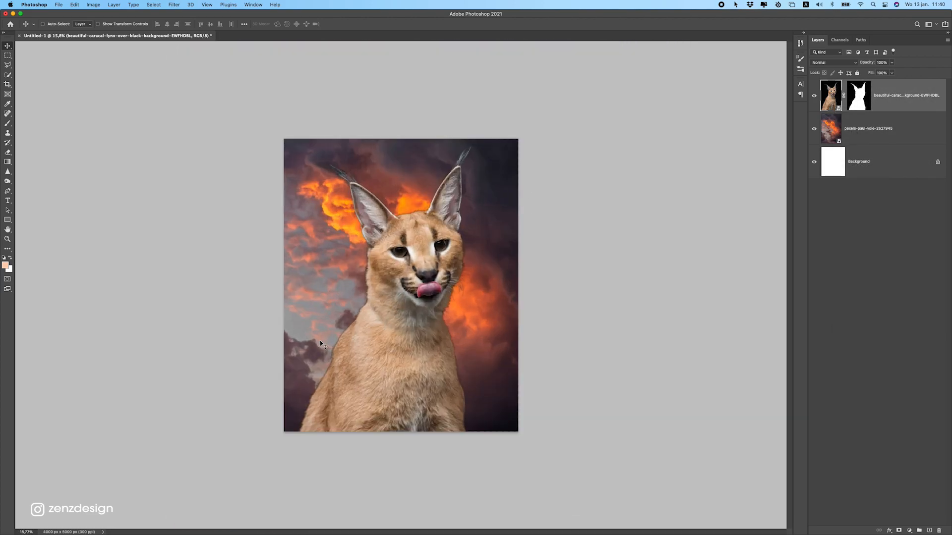
Scale the caracal layer up slightly so its right ear tuft reaches the canvas's upper edge.
{"action": "key", "text": "super+t"}
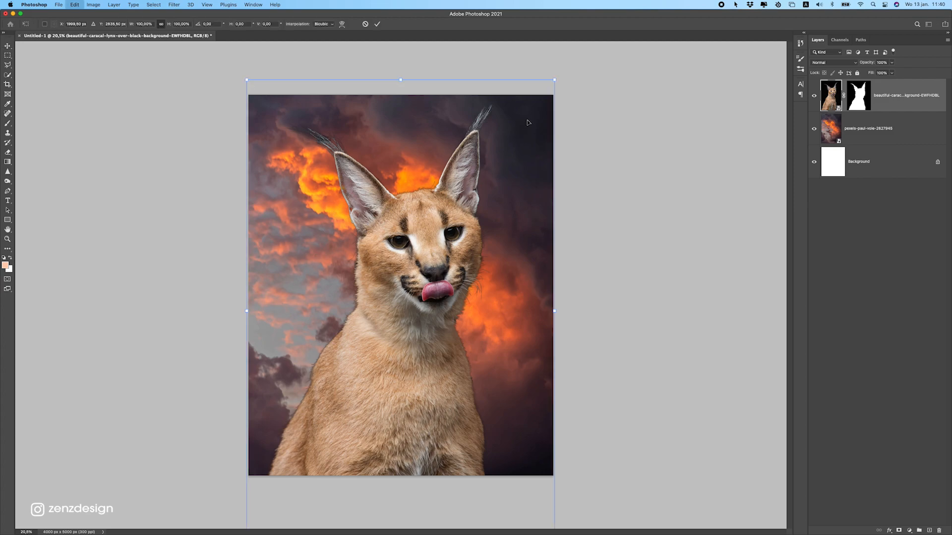
{"action": "mouse_move", "coordinate": [556, 80]}
{"action": "left_mouse_down"}
{"action": "mouse_move", "coordinate": [597, 43]}
{"action": "mouse_move", "coordinate": [576, 67]}
{"action": "mouse_move", "coordinate": [565, 64]}
{"action": "left_mouse_up"}
{"action": "key", "text": "Return"}
{"action": "key", "text": "super+t"}
{"action": "key", "text": "Return"}
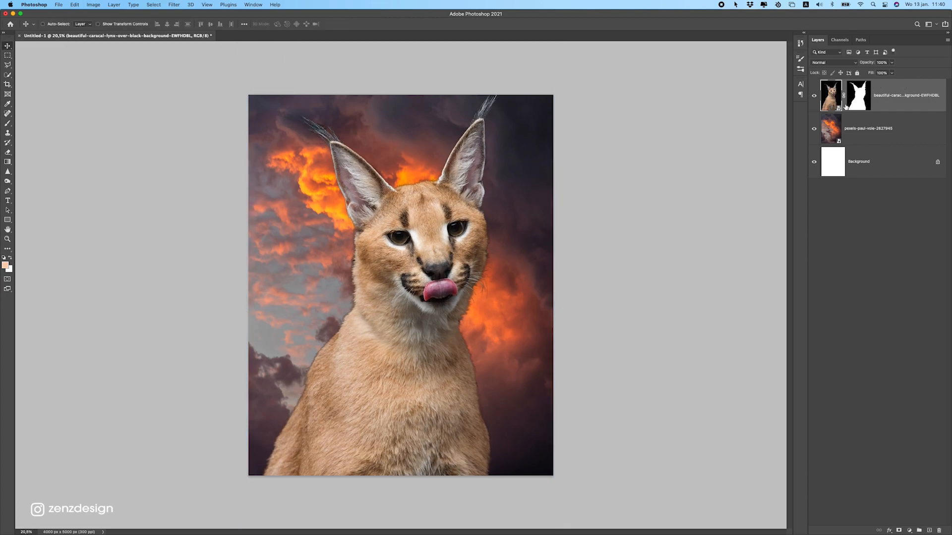
Rasterize the caracal layer while keeping its layer mask.
{"action": "right_click", "coordinate": [905, 92]}
{"action": "left_click", "coordinate": [842, 257]}
{"action": "scroll", "coordinate": [319, 262], "scroll_direction": "up", "scroll_amount": 3}
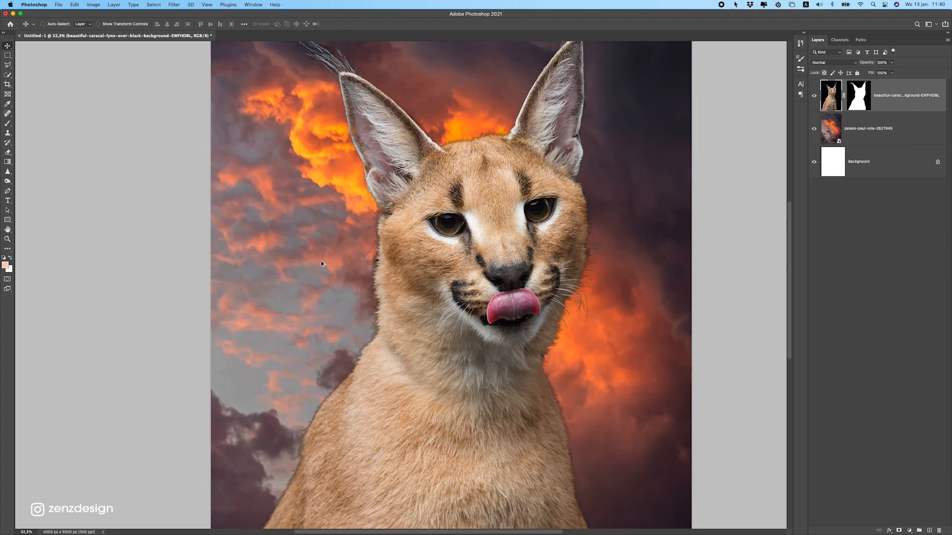
Clone clean fur with the Clone Stamp over the dark outline of the caracal's left shoulder and flank, using a 300 px brush.
{"action": "left_click", "coordinate": [7, 134]}
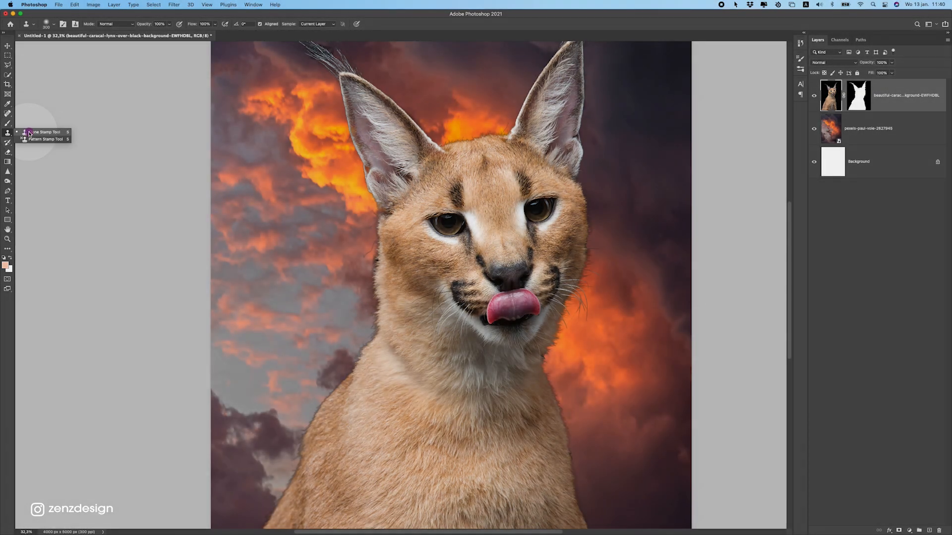
{"action": "left_click", "coordinate": [28, 133]}
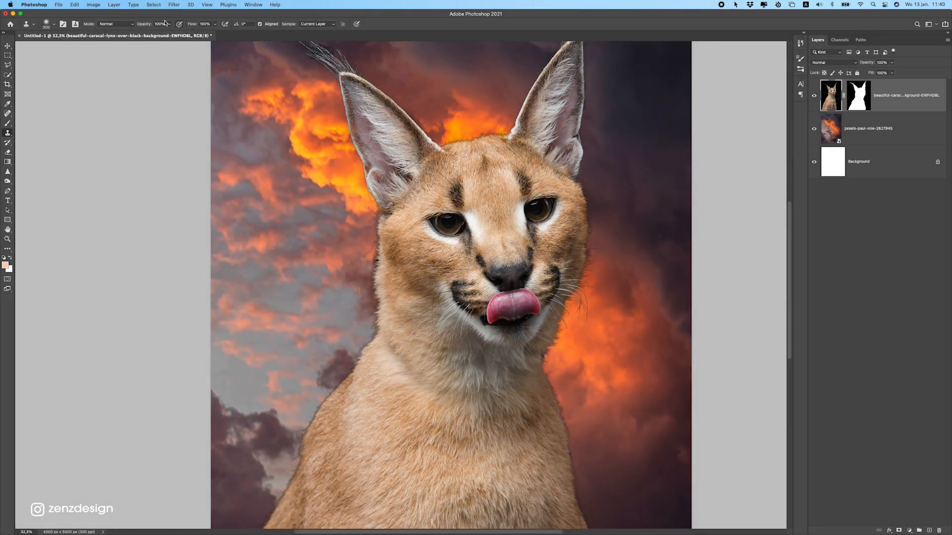
{"action": "scroll", "coordinate": [374, 272], "scroll_direction": "up", "scroll_amount": 2}
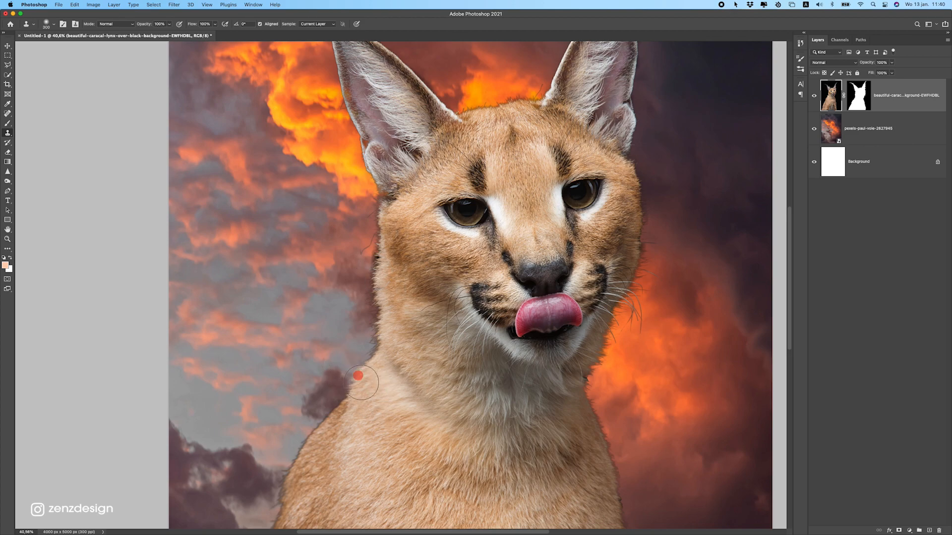
{"action": "scroll", "coordinate": [354, 381], "scroll_direction": "down", "scroll_amount": 3}
{"action": "scroll", "coordinate": [343, 398], "scroll_direction": "down", "scroll_amount": 1}
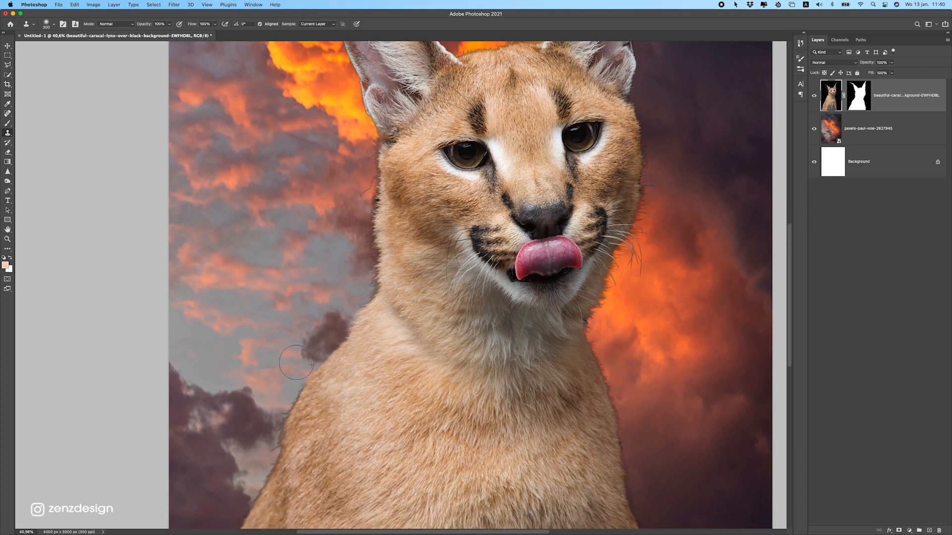
{"action": "scroll", "coordinate": [337, 401], "scroll_direction": "down", "scroll_amount": 1}
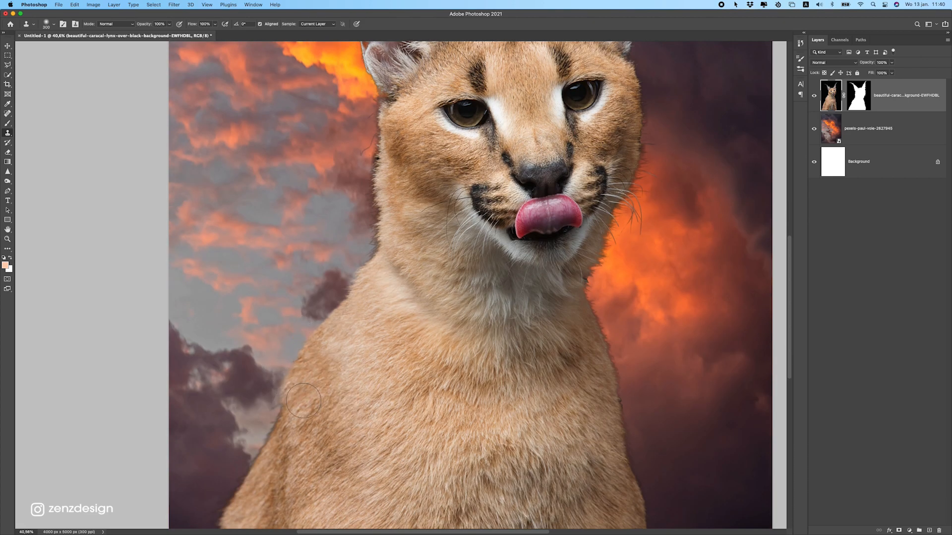
{"action": "scroll", "coordinate": [297, 399], "scroll_direction": "down", "scroll_amount": 1}
{"action": "scroll", "coordinate": [268, 404], "scroll_direction": "down", "scroll_amount": 2}
{"action": "scroll", "coordinate": [260, 408], "scroll_direction": "down", "scroll_amount": 1}
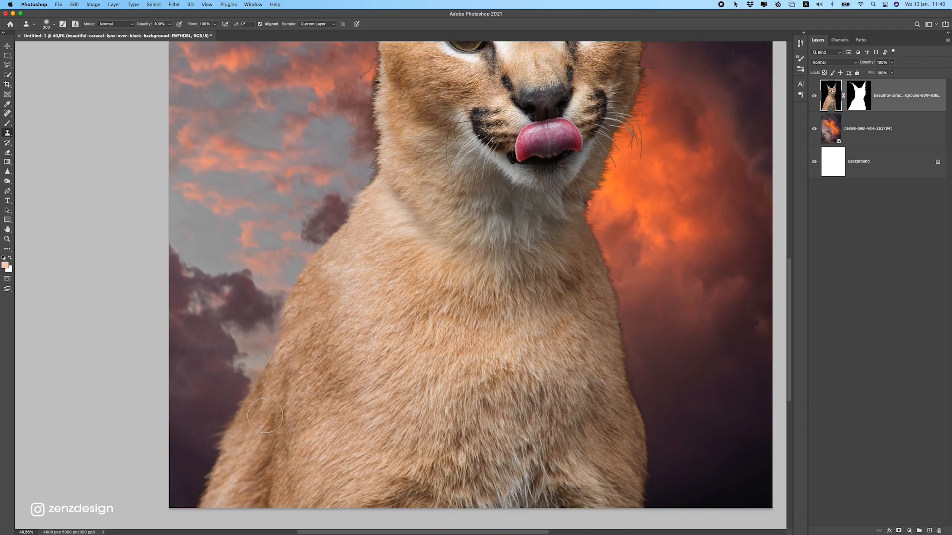
Undo the trial clone strokes on the caracal's right shoulder and reduce the Clone Stamp brush to 175 px.
{"action": "left_click", "coordinate": [601, 273]}
{"action": "key", "text": "super+z"}
{"action": "left_click", "coordinate": [607, 315]}
{"action": "left_click_drag", "start_coordinate": [580, 313], "coordinate": [479, 306]}
{"action": "key", "text": "super+z"}
{"action": "left_click", "coordinate": [486, 270]}
{"action": "key", "text": "bracketleft"}
{"action": "key", "text": "bracketleft"}
{"action": "key", "text": "bracketleft"}
{"action": "key", "text": "super+z"}
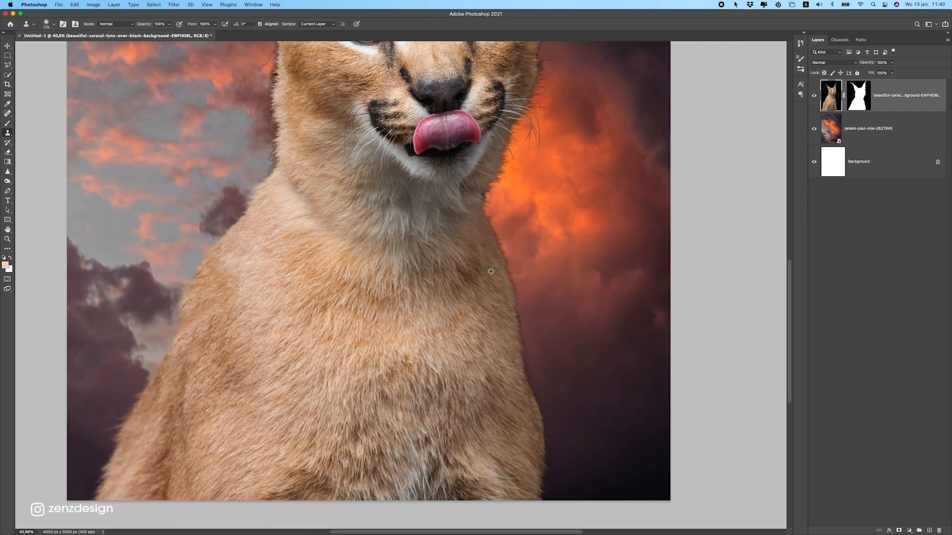
Clone clean fur over the dark outline along the right side of the caracal's body.
{"action": "left_click", "coordinate": [538, 381]}
{"action": "left_click", "coordinate": [500, 356], "text": "alt"}
{"action": "mouse_move", "coordinate": [531, 354]}
{"action": "left_mouse_down"}
{"action": "mouse_move", "coordinate": [557, 454]}
{"action": "mouse_move", "coordinate": [544, 444]}
{"action": "mouse_move", "coordinate": [542, 512]}
{"action": "left_mouse_up"}
{"action": "left_click", "coordinate": [510, 408], "text": "alt"}
Clone clean fur over the dark edges of the right side of the neck and the right cheek.
{"action": "scroll", "coordinate": [510, 312], "scroll_direction": "up", "scroll_amount": 5}
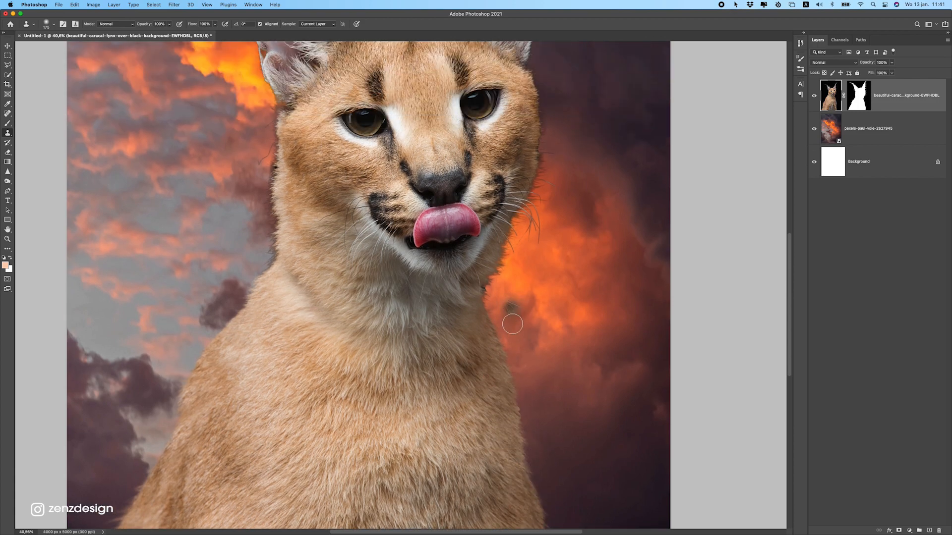
{"action": "left_click_drag", "start_coordinate": [482, 299], "coordinate": [503, 285]}
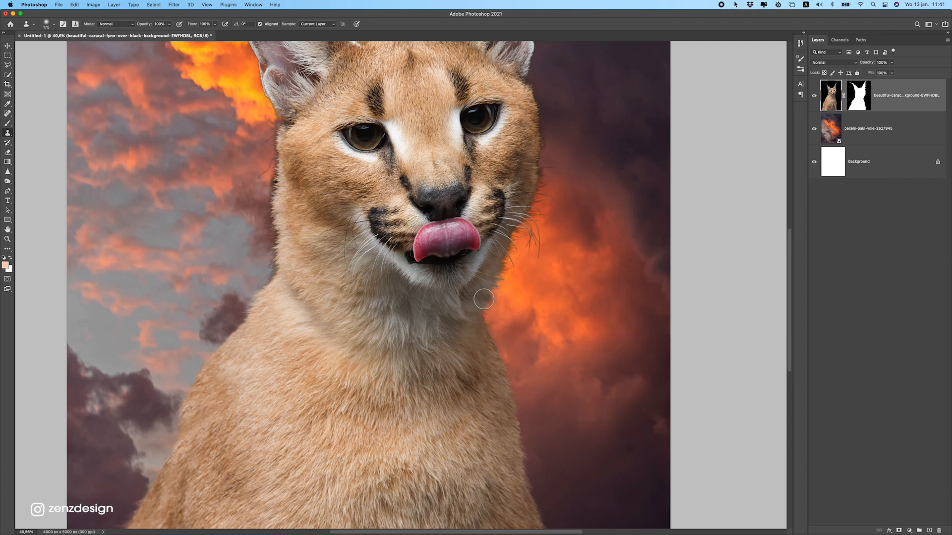
{"action": "scroll", "coordinate": [528, 270], "scroll_direction": "up", "scroll_amount": 2}
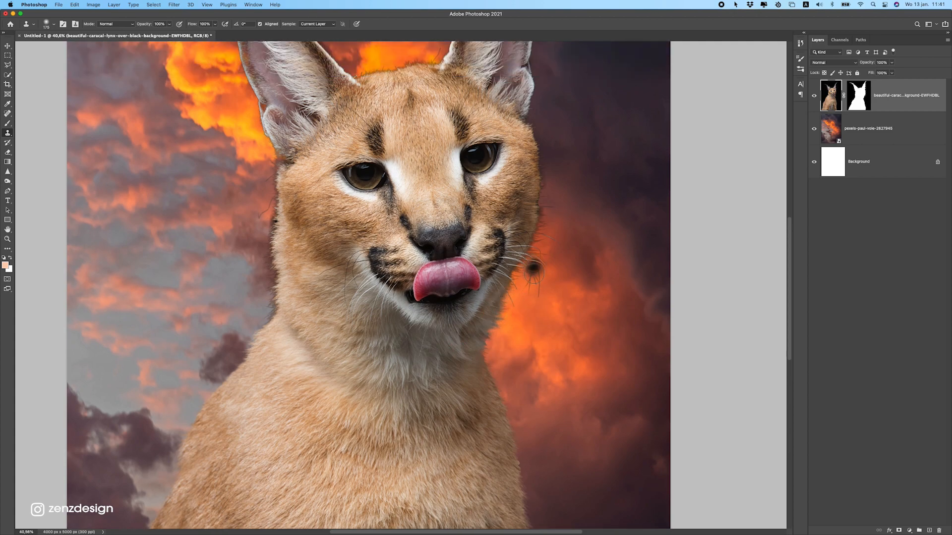
{"action": "left_click_drag", "start_coordinate": [537, 178], "coordinate": [540, 127]}
{"action": "left_click", "coordinate": [528, 202], "text": "alt"}
{"action": "left_click_drag", "start_coordinate": [533, 212], "coordinate": [539, 201]}
Clone clean fur along the top of the caracal's head between the ears.
{"action": "scroll", "coordinate": [569, 246], "scroll_direction": "down", "scroll_amount": 1}
{"action": "scroll", "coordinate": [526, 162], "scroll_direction": "up", "scroll_amount": 5}
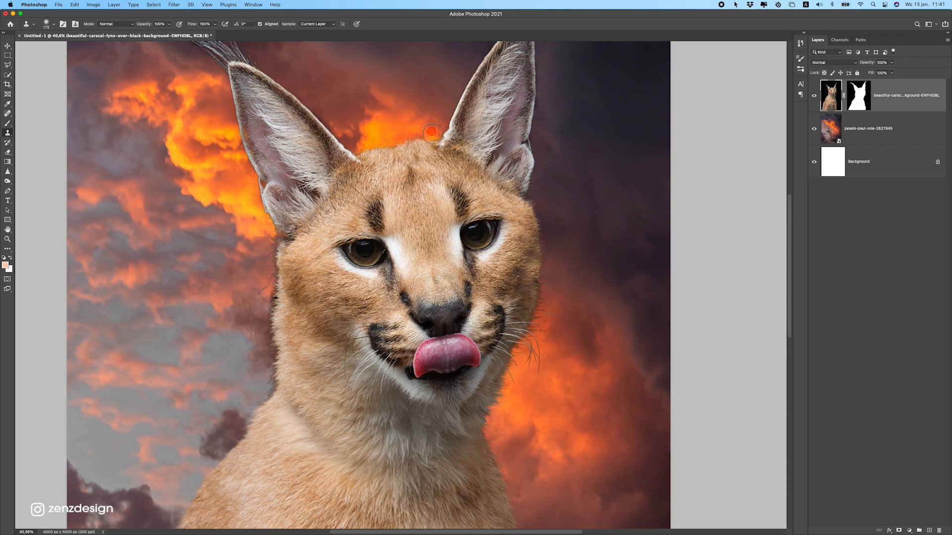
{"action": "left_click_drag", "start_coordinate": [388, 152], "coordinate": [393, 134]}
Clone clean fur over the dark outline of the caracal's left cheek and the left side of its neck.
{"action": "mouse_move", "coordinate": [280, 254]}
{"action": "left_mouse_down"}
{"action": "mouse_move", "coordinate": [252, 262]}
{"action": "mouse_move", "coordinate": [305, 268]}
{"action": "mouse_move", "coordinate": [274, 283]}
{"action": "mouse_move", "coordinate": [293, 336]}
{"action": "mouse_move", "coordinate": [278, 301]}
{"action": "left_mouse_up"}
{"action": "left_click", "coordinate": [296, 330], "text": "alt"}
{"action": "mouse_move", "coordinate": [282, 338]}
{"action": "left_mouse_down"}
{"action": "mouse_move", "coordinate": [265, 348]}
{"action": "mouse_move", "coordinate": [277, 383]}
{"action": "mouse_move", "coordinate": [258, 407]}
{"action": "mouse_move", "coordinate": [270, 389]}
{"action": "left_mouse_up"}
{"action": "left_click", "coordinate": [253, 372]}
{"action": "left_click", "coordinate": [293, 309], "text": "alt"}
{"action": "left_click_drag", "start_coordinate": [272, 285], "coordinate": [258, 273]}
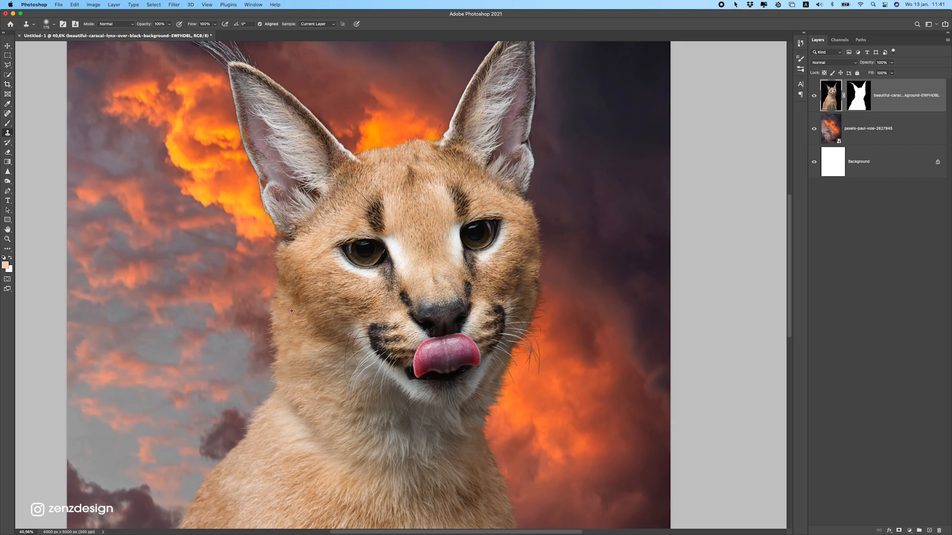
Create a new layer above the caracal layer and clip it to the caracal.
{"action": "scroll", "coordinate": [565, 367], "scroll_direction": "up", "scroll_amount": 5}
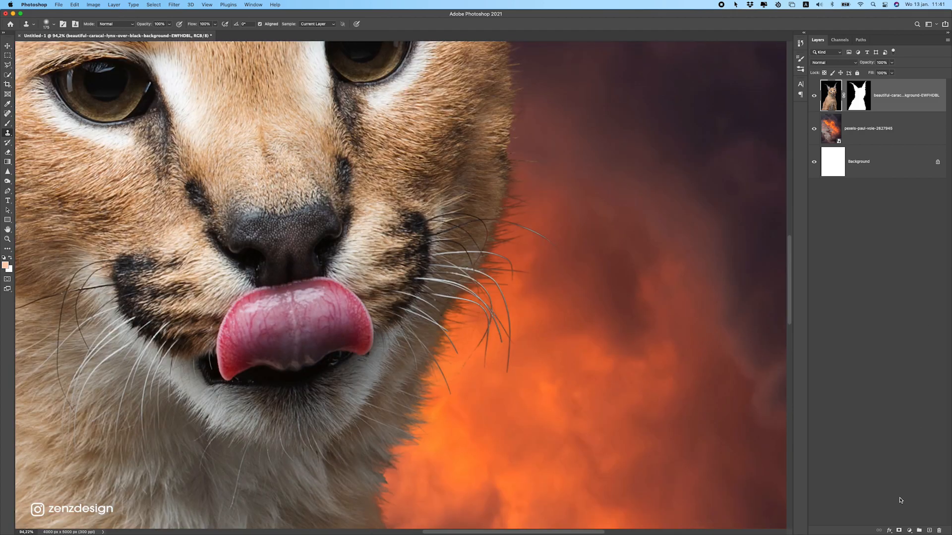
{"action": "left_click", "coordinate": [928, 531]}
{"action": "right_click", "coordinate": [894, 92]}
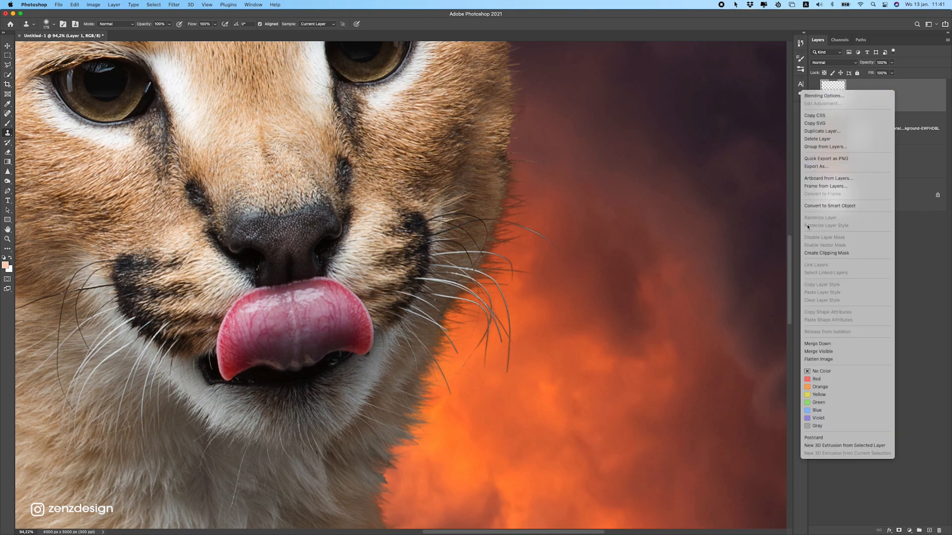
{"action": "left_click", "coordinate": [833, 252]}
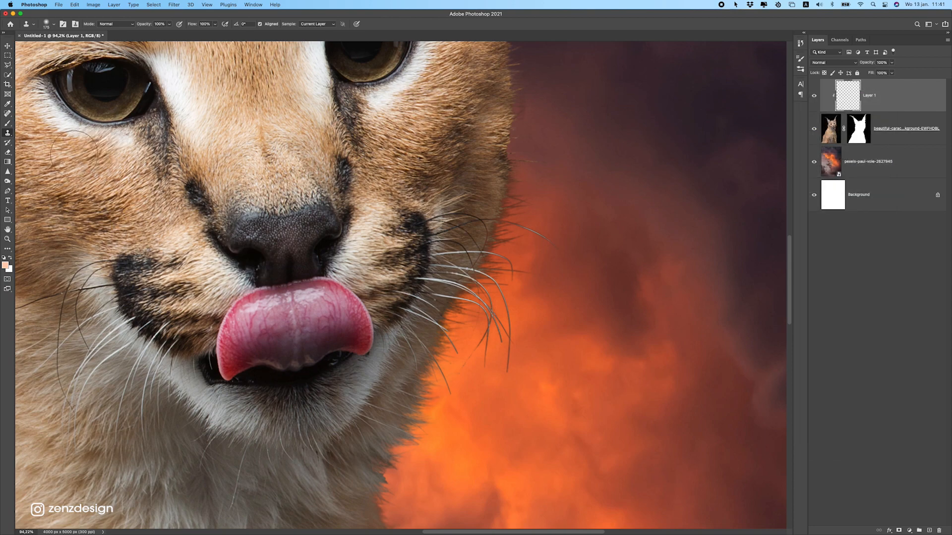
Switch to the Brush tool, pick a soft round brush from the General Brushes and lower its opacity to 65%.
{"action": "left_click", "coordinate": [8, 123]}
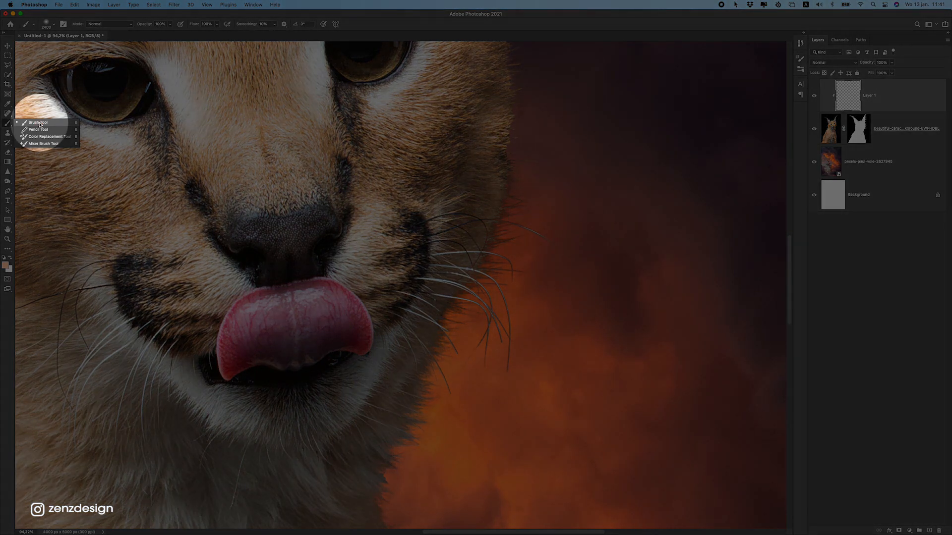
{"action": "left_click", "coordinate": [39, 123]}
{"action": "left_click", "coordinate": [30, 25]}
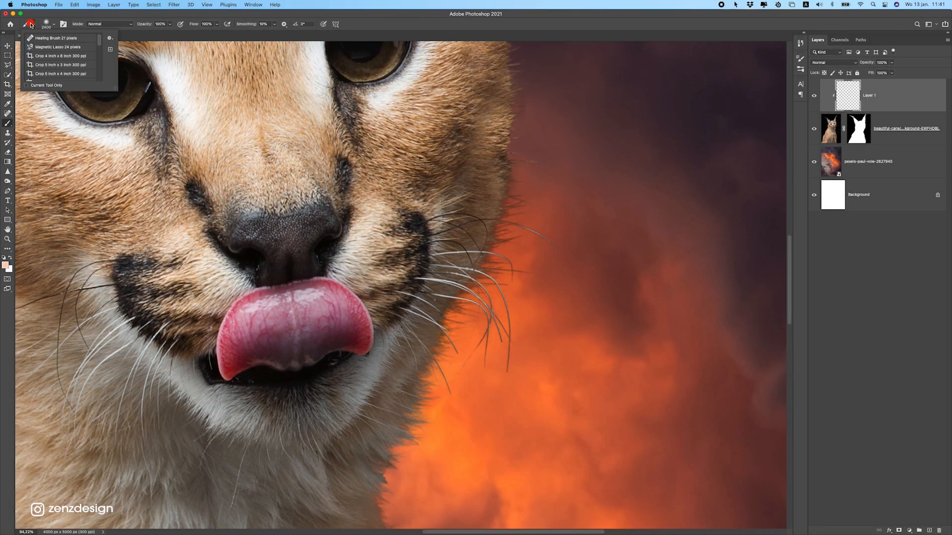
{"action": "left_click", "coordinate": [46, 24]}
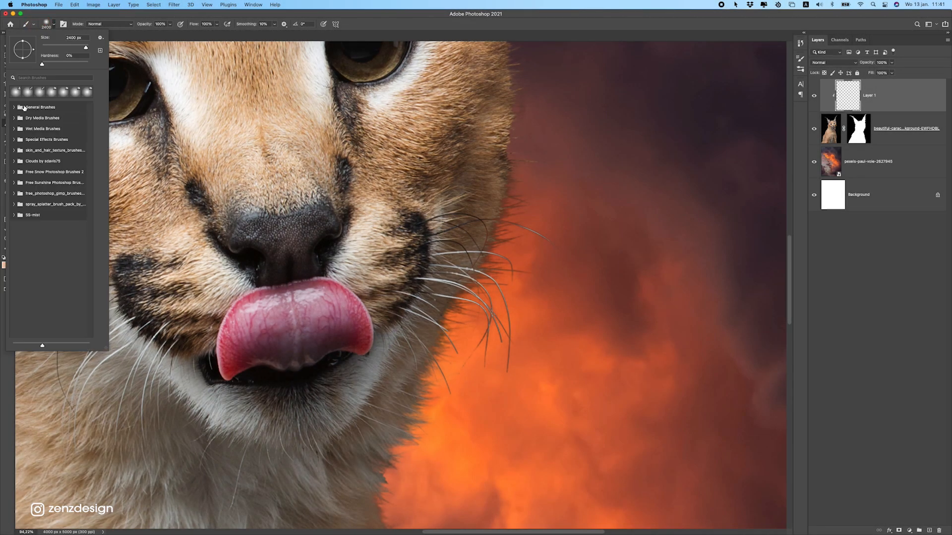
{"action": "left_click", "coordinate": [10, 109]}
{"action": "left_click", "coordinate": [34, 124]}
{"action": "left_click", "coordinate": [193, 17]}
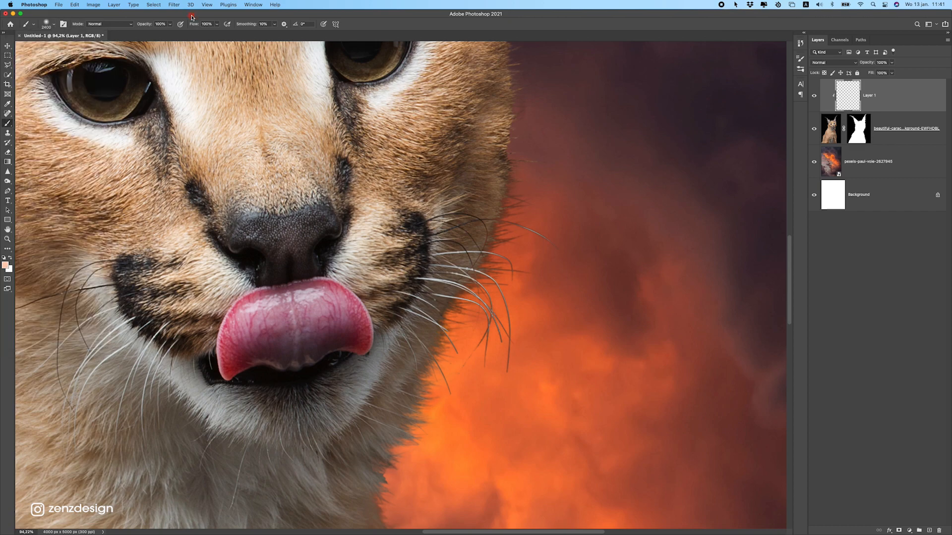
{"action": "left_click", "coordinate": [170, 23]}
{"action": "left_click", "coordinate": [171, 14]}
{"action": "right_click", "coordinate": [9, 123]}
{"action": "left_click", "coordinate": [32, 120]}
Shrink the brush and paint white on Layer 1 over the dark whiskers that overlap the sky beside the right cheek.
{"action": "key", "text": "bracketleft"}
{"action": "key", "text": "bracketleft"}
{"action": "key", "text": "bracketleft"}
{"action": "key", "text": "bracketleft"}
{"action": "key", "text": "bracketleft"}
{"action": "key", "text": "bracketleft"}
{"action": "key", "text": "bracketleft"}
{"action": "key", "text": "bracketleft"}
{"action": "key", "text": "bracketleft"}
{"action": "key", "text": "bracketleft"}
{"action": "key", "text": "bracketleft"}
{"action": "key", "text": "bracketleft"}
{"action": "key", "text": "bracketleft"}
{"action": "key", "text": "bracketleft"}
{"action": "key", "text": "bracketleft"}
{"action": "key", "text": "bracketleft"}
{"action": "mouse_move", "coordinate": [444, 407]}
{"action": "left_mouse_down"}
{"action": "mouse_move", "coordinate": [534, 333]}
{"action": "mouse_move", "coordinate": [469, 407]}
{"action": "mouse_move", "coordinate": [523, 314]}
{"action": "mouse_move", "coordinate": [506, 325]}
{"action": "mouse_move", "coordinate": [514, 333]}
{"action": "mouse_move", "coordinate": [476, 302]}
{"action": "mouse_move", "coordinate": [571, 302]}
{"action": "left_mouse_up"}
{"action": "key", "text": "super+z"}
{"action": "key", "text": "super+z"}
{"action": "mouse_move", "coordinate": [506, 299]}
{"action": "left_mouse_down"}
{"action": "mouse_move", "coordinate": [540, 305]}
{"action": "mouse_move", "coordinate": [644, 192]}
{"action": "left_mouse_up"}
{"action": "mouse_move", "coordinate": [479, 237]}
{"action": "left_mouse_down"}
{"action": "mouse_move", "coordinate": [521, 182]}
{"action": "mouse_move", "coordinate": [550, 186]}
{"action": "left_mouse_up"}
{"action": "scroll", "coordinate": [505, 214], "scroll_direction": "up", "scroll_amount": 3}
{"action": "scroll", "coordinate": [505, 214], "scroll_direction": "down", "scroll_amount": 2}
{"action": "key", "text": "super+z"}
{"action": "left_click_drag", "start_coordinate": [445, 369], "coordinate": [493, 412]}
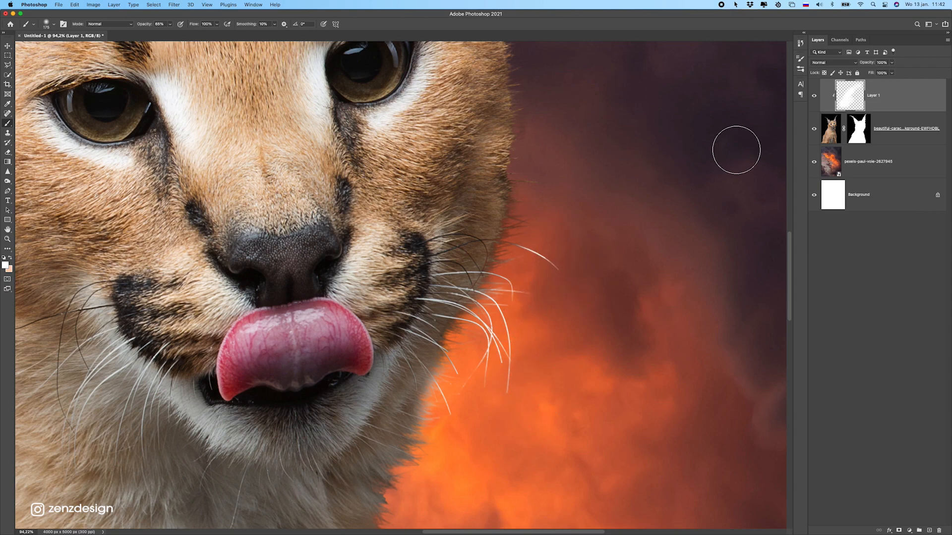
Select the caracal layer and clone clean fur along the outer edge of the face beside the right eye.
{"action": "left_click", "coordinate": [830, 130]}
{"action": "left_click", "coordinate": [7, 133]}
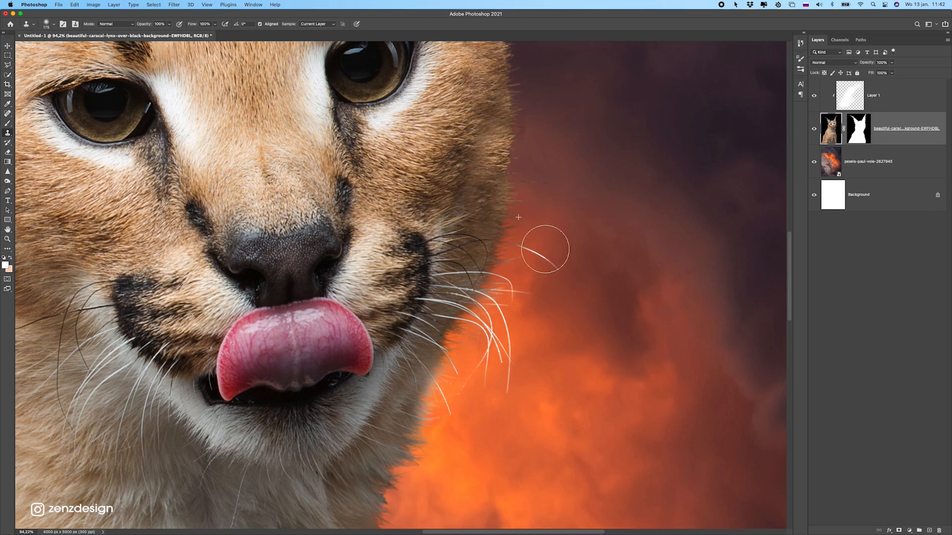
{"action": "scroll", "coordinate": [569, 230], "scroll_direction": "down", "scroll_amount": 4}
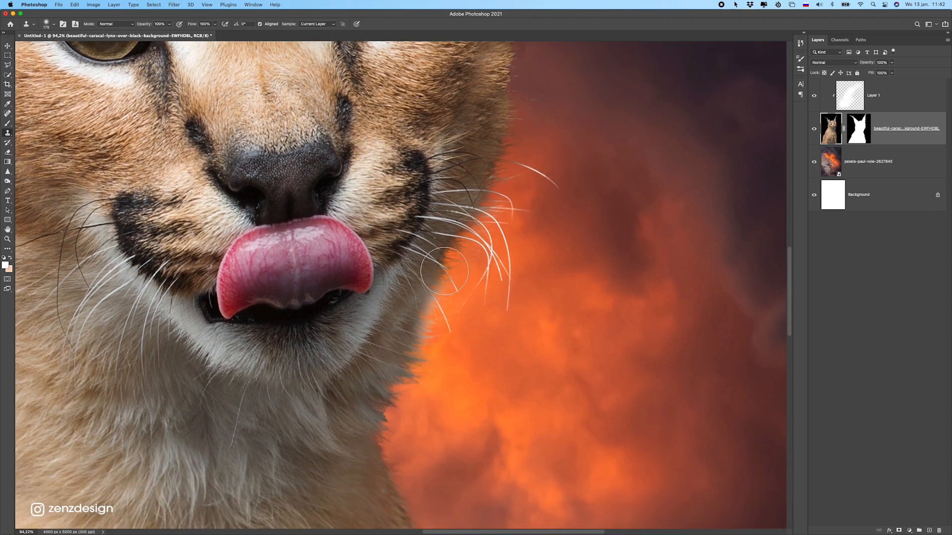
{"action": "left_click", "coordinate": [509, 301]}
{"action": "scroll", "coordinate": [535, 253], "scroll_direction": "up", "scroll_amount": 8}
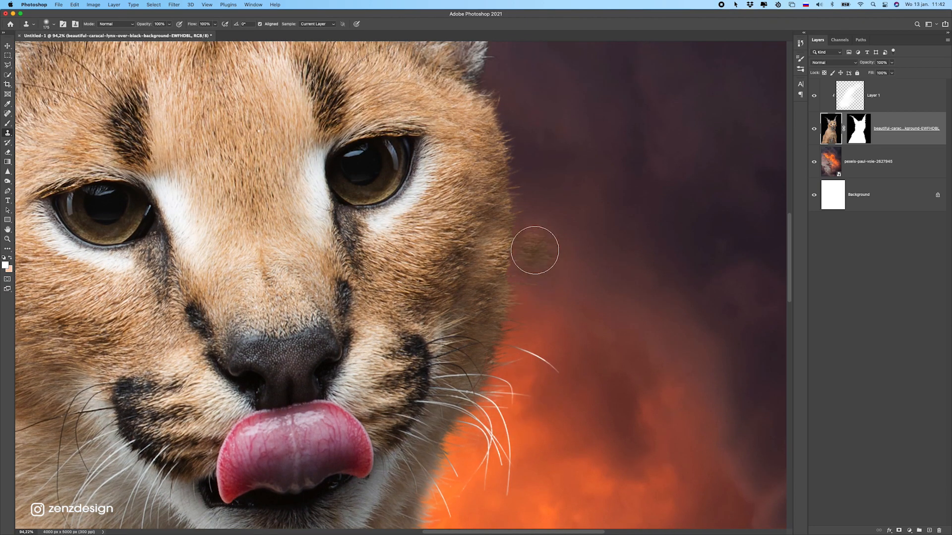
{"action": "scroll", "coordinate": [534, 253], "scroll_direction": "up", "scroll_amount": 1}
{"action": "key", "text": "super+z"}
{"action": "left_click", "coordinate": [466, 316], "text": "alt"}
{"action": "left_click", "coordinate": [572, 303]}
{"action": "left_click", "coordinate": [469, 227], "text": "alt"}
{"action": "left_click", "coordinate": [517, 170]}
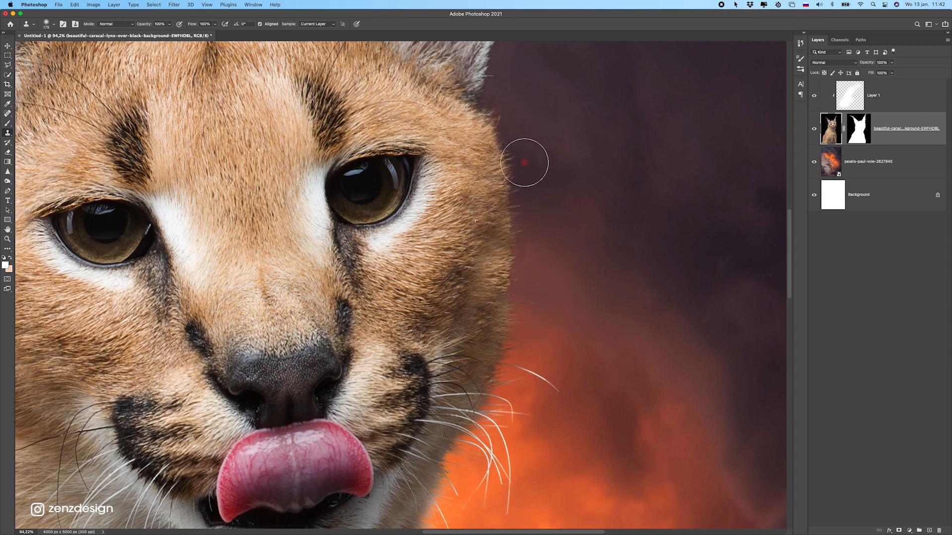
Clone clean fur along the base and outer edge of the right ear with the Clone Stamp.
{"action": "scroll", "coordinate": [517, 170], "scroll_direction": "up", "scroll_amount": 10}
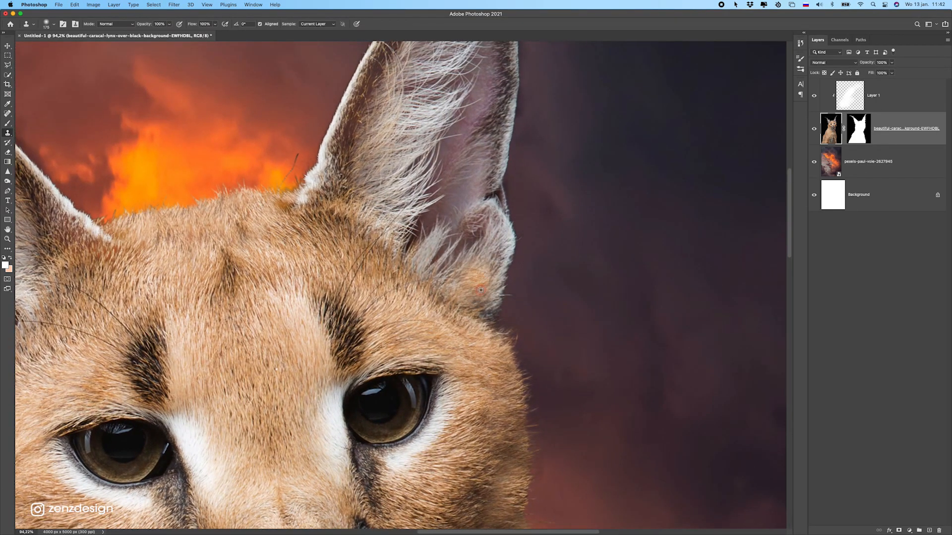
{"action": "left_click", "coordinate": [481, 290], "text": "alt"}
{"action": "left_click", "coordinate": [529, 304]}
{"action": "key", "text": "super+z"}
{"action": "scroll", "coordinate": [553, 257], "scroll_direction": "up", "scroll_amount": 4}
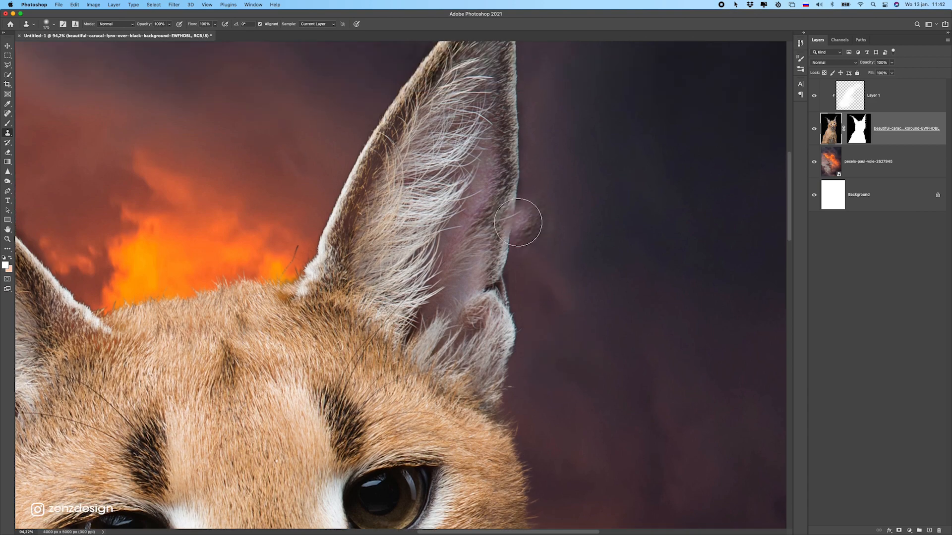
{"action": "scroll", "coordinate": [518, 223], "scroll_direction": "up", "scroll_amount": 2}
Brush white over the inner rim of the right ear and its tuft on the caracal layer.
{"action": "left_click", "coordinate": [7, 124]}
{"action": "mouse_move", "coordinate": [311, 295]}
{"action": "left_mouse_down"}
{"action": "mouse_move", "coordinate": [395, 124]}
{"action": "mouse_move", "coordinate": [382, 150]}
{"action": "mouse_move", "coordinate": [442, 69]}
{"action": "left_mouse_up"}
{"action": "scroll", "coordinate": [450, 80], "scroll_direction": "up", "scroll_amount": 2}
{"action": "left_click_drag", "start_coordinate": [428, 140], "coordinate": [440, 114]}
{"action": "scroll", "coordinate": [441, 114], "scroll_direction": "up", "scroll_amount": 5}
{"action": "key", "text": "bracketright"}
{"action": "key", "text": "bracketright"}
{"action": "key", "text": "bracketright"}
{"action": "key", "text": "bracketright"}
{"action": "mouse_move", "coordinate": [461, 165]}
{"action": "left_mouse_down"}
{"action": "mouse_move", "coordinate": [533, 187]}
{"action": "mouse_move", "coordinate": [536, 153]}
{"action": "mouse_move", "coordinate": [573, 53]}
{"action": "left_mouse_up"}
{"action": "left_click_drag", "start_coordinate": [468, 125], "coordinate": [569, 25]}
{"action": "scroll", "coordinate": [551, 211], "scroll_direction": "down", "scroll_amount": 2}
{"action": "mouse_move", "coordinate": [534, 135]}
{"action": "left_mouse_down"}
{"action": "mouse_move", "coordinate": [532, 219]}
{"action": "mouse_move", "coordinate": [516, 293]}
{"action": "mouse_move", "coordinate": [534, 121]}
{"action": "mouse_move", "coordinate": [513, 429]}
{"action": "left_mouse_up"}
{"action": "key", "text": "super+z"}
{"action": "key", "text": "super+z"}
{"action": "scroll", "coordinate": [513, 353], "scroll_direction": "down", "scroll_amount": 2}
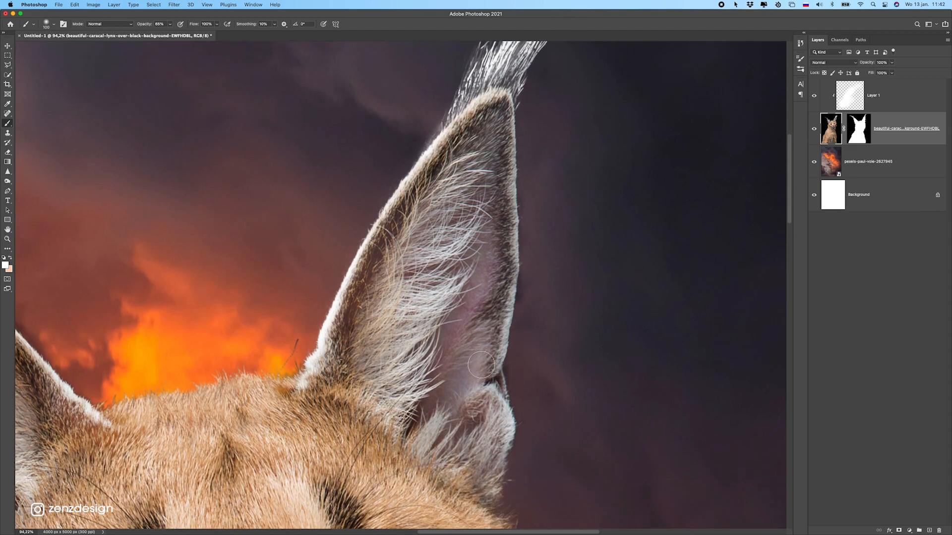
Paint white on the caracal's layer mask with a smaller brush to restore the missing patch at the base of the left ear.
{"action": "left_click", "coordinate": [853, 138]}
{"action": "left_click_drag", "start_coordinate": [87, 276], "coordinate": [408, 113]}
{"action": "left_click_drag", "start_coordinate": [297, 412], "coordinate": [340, 141]}
{"action": "left_click_drag", "start_coordinate": [291, 209], "coordinate": [284, 369]}
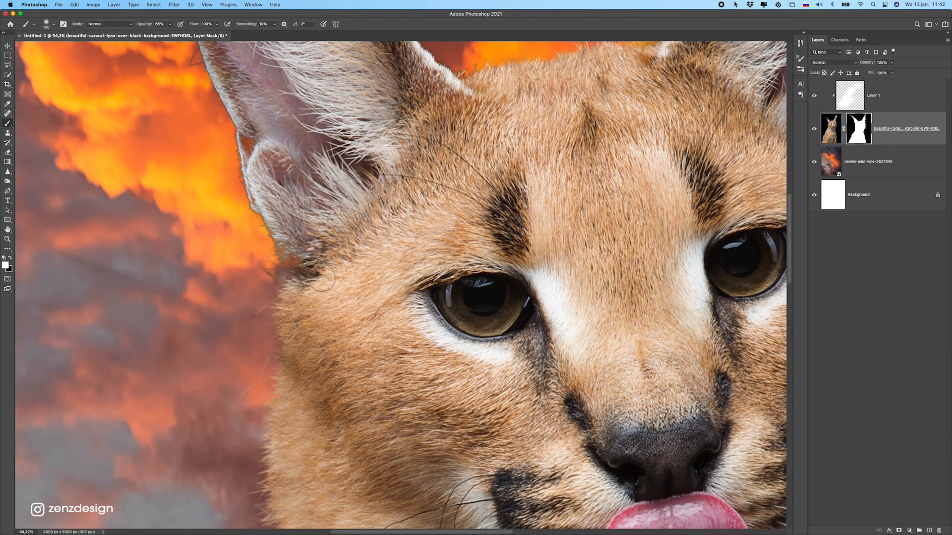
{"action": "scroll", "coordinate": [307, 276], "scroll_direction": "up", "scroll_amount": 10}
{"action": "scroll", "coordinate": [269, 254], "scroll_direction": "down", "scroll_amount": 5}
{"action": "mouse_move", "coordinate": [259, 217]}
{"action": "left_mouse_down"}
{"action": "mouse_move", "coordinate": [277, 170]}
{"action": "mouse_move", "coordinate": [355, 351]}
{"action": "left_mouse_up"}
{"action": "left_click_drag", "start_coordinate": [333, 395], "coordinate": [336, 303]}
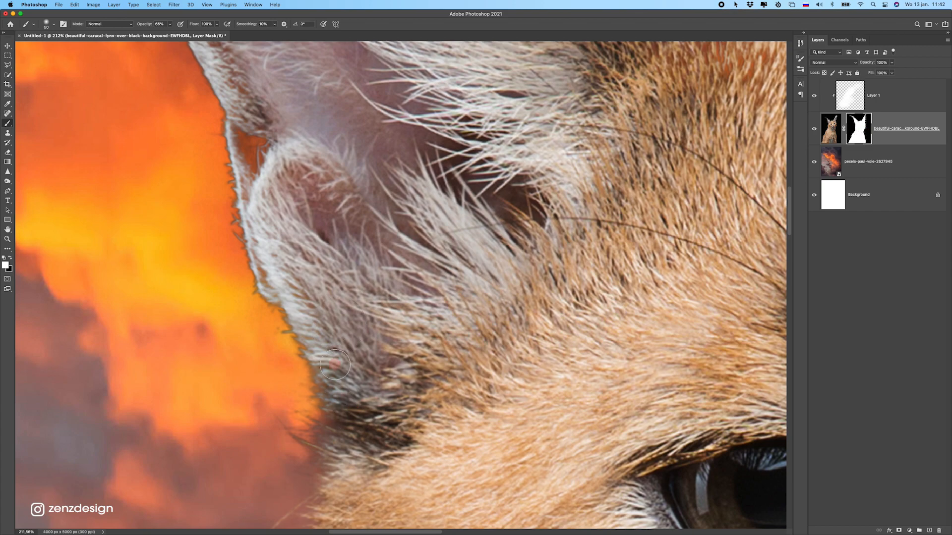
{"action": "key", "text": "bracketleft"}
{"action": "key", "text": "bracketleft"}
{"action": "key", "text": "bracketleft"}
{"action": "key", "text": "bracketleft"}
{"action": "scroll", "coordinate": [256, 147], "scroll_direction": "up", "scroll_amount": 2}
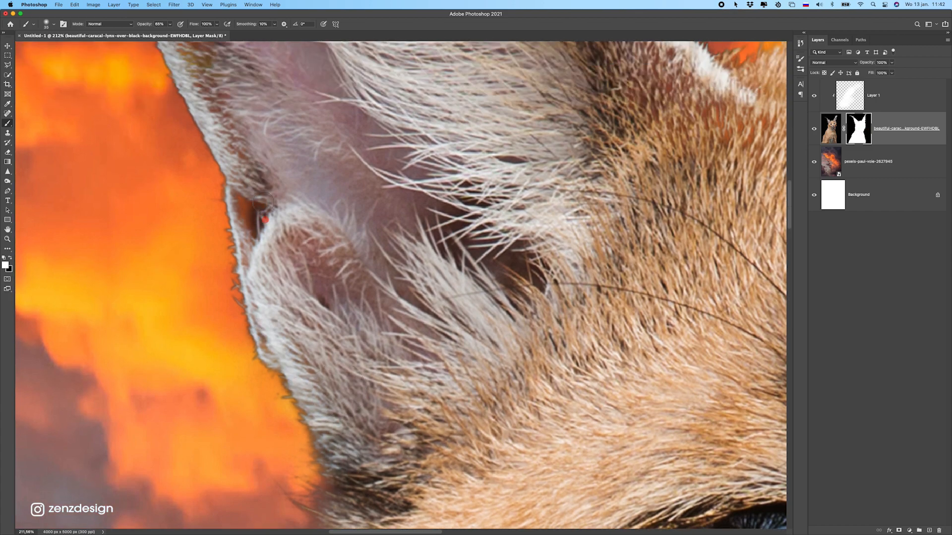
{"action": "scroll", "coordinate": [250, 211], "scroll_direction": "up", "scroll_amount": 2}
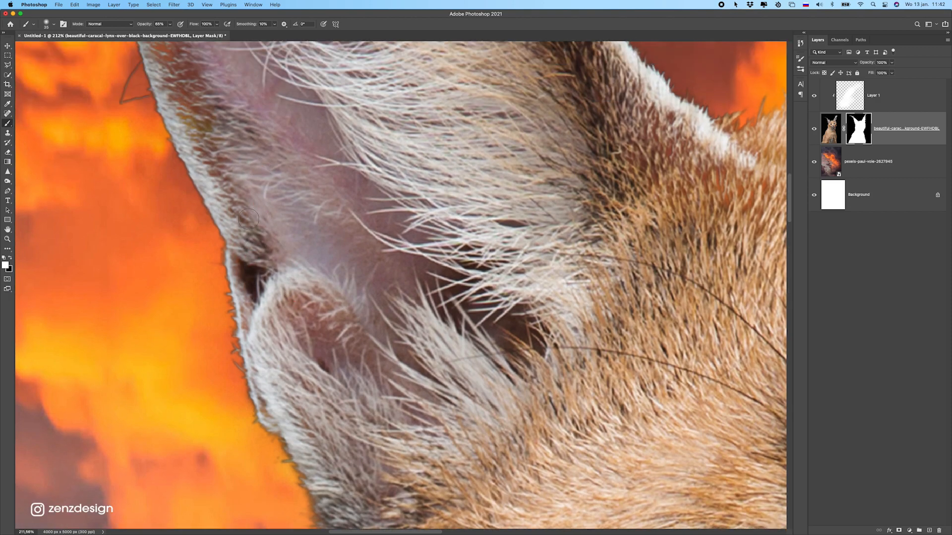
Paint white on the caracal's layer mask to restore the see-through fur along the left ear up to its tip.
{"action": "scroll", "coordinate": [248, 219], "scroll_direction": "up", "scroll_amount": 2}
{"action": "scroll", "coordinate": [207, 213], "scroll_direction": "up", "scroll_amount": 2}
{"action": "scroll", "coordinate": [194, 210], "scroll_direction": "up", "scroll_amount": 2}
{"action": "scroll", "coordinate": [157, 199], "scroll_direction": "up", "scroll_amount": 2}
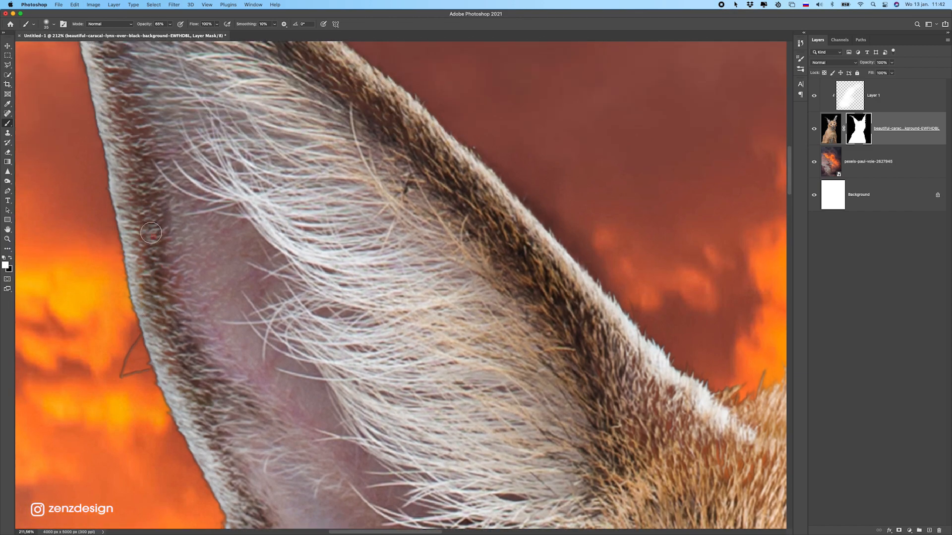
{"action": "left_click_drag", "start_coordinate": [159, 153], "coordinate": [322, 270]}
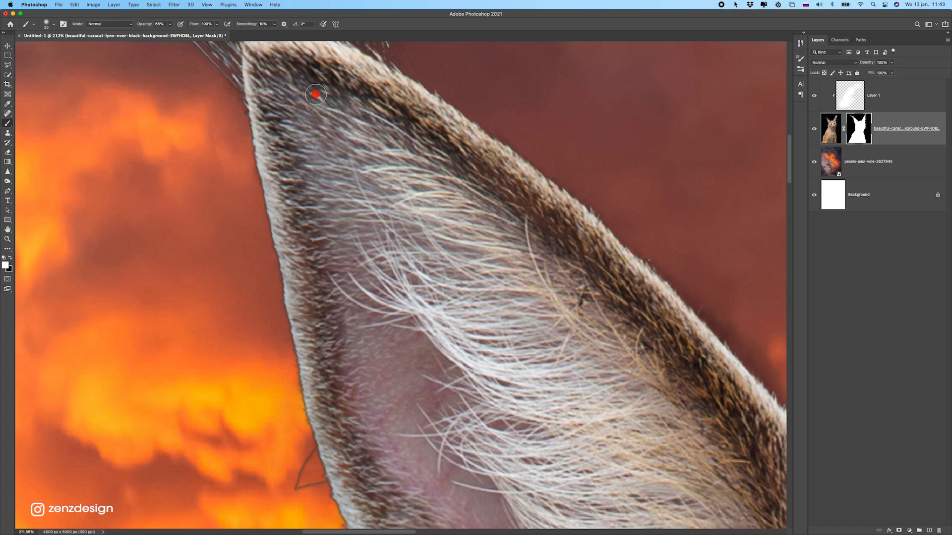
{"action": "scroll", "coordinate": [315, 94], "scroll_direction": "down", "scroll_amount": 5}
{"action": "scroll", "coordinate": [284, 264], "scroll_direction": "down", "scroll_amount": 1}
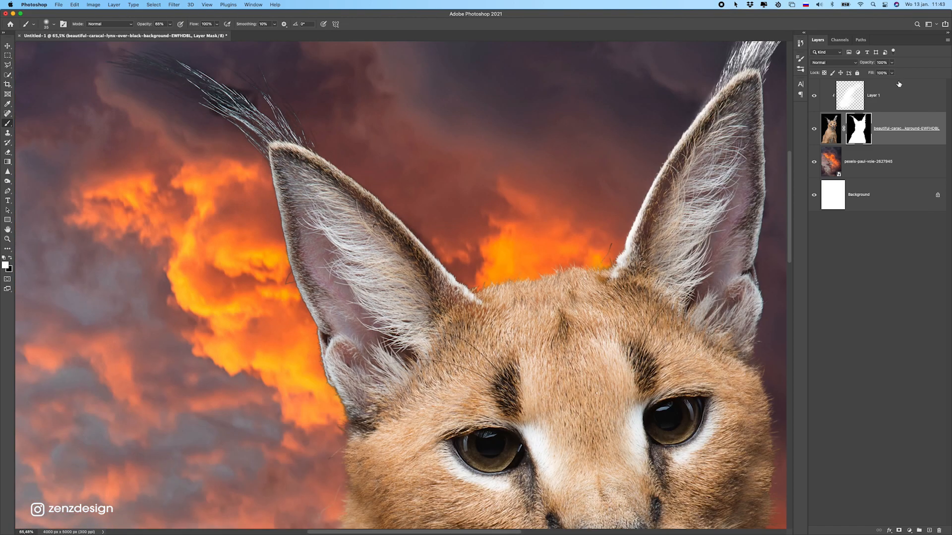
Enlarge the brush to 200 px and paint white on Layer 1 over the dark hairs of the left ear tuft.
{"action": "left_click", "coordinate": [857, 99]}
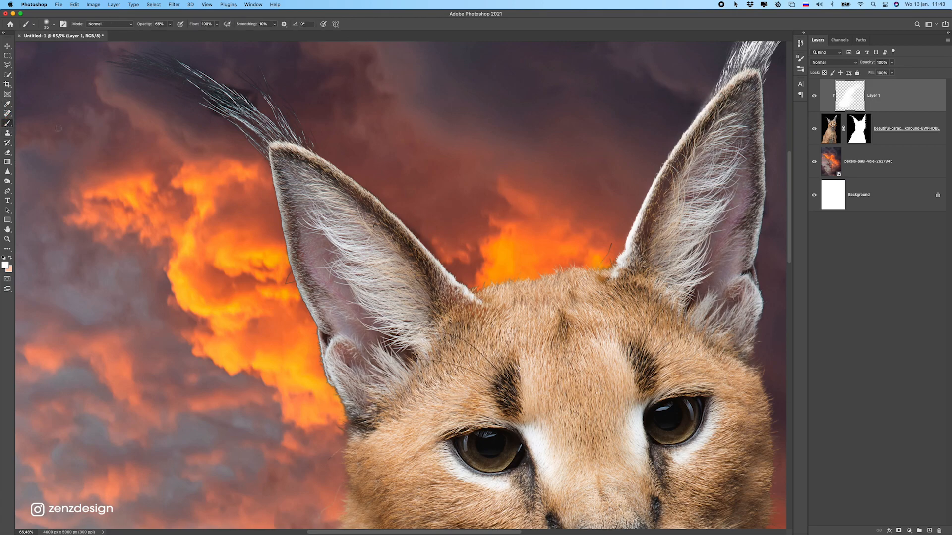
{"action": "mouse_move", "coordinate": [106, 58]}
{"action": "left_mouse_down"}
{"action": "mouse_move", "coordinate": [213, 82]}
{"action": "mouse_move", "coordinate": [344, 89]}
{"action": "left_mouse_up"}
{"action": "key", "text": "bracketright"}
{"action": "key", "text": "bracketright"}
{"action": "key", "text": "bracketright"}
{"action": "key", "text": "bracketright"}
{"action": "key", "text": "bracketright"}
{"action": "key", "text": "bracketright"}
{"action": "key", "text": "bracketright"}
{"action": "key", "text": "bracketright"}
{"action": "key", "text": "super+z"}
{"action": "left_click_drag", "start_coordinate": [243, 124], "coordinate": [160, 76]}
Refine the caracal mask around the ear tufts with the Refine Edge brush in Select and Mask.
{"action": "right_click", "coordinate": [861, 129]}
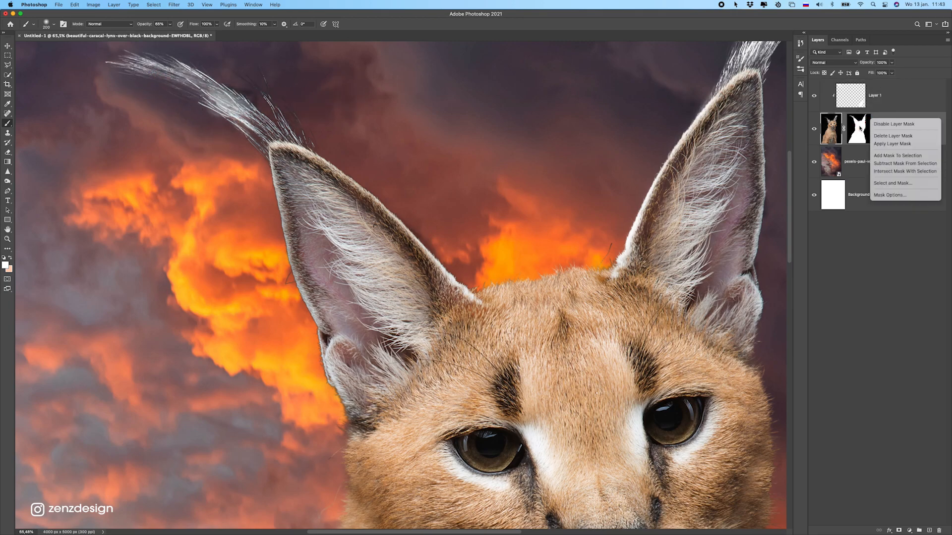
{"action": "left_click", "coordinate": [882, 189]}
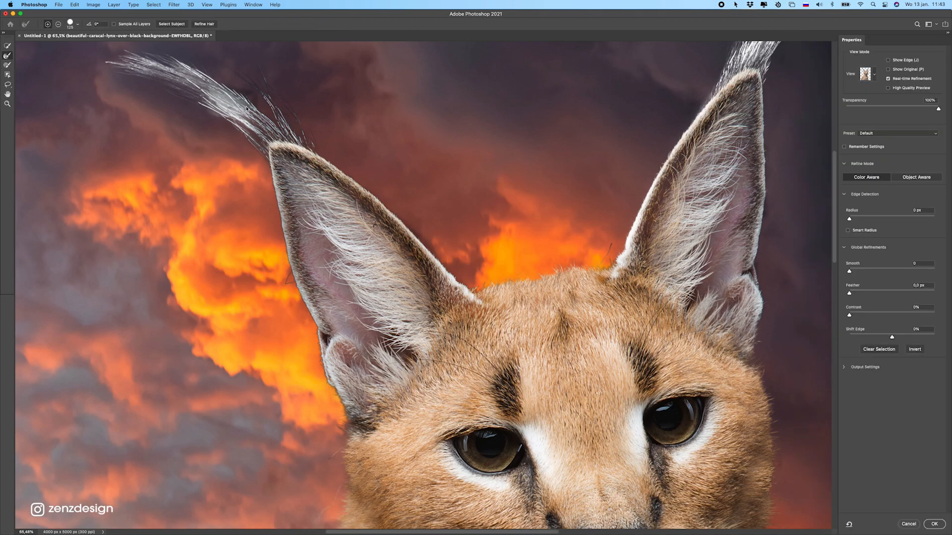
{"action": "mouse_move", "coordinate": [237, 94]}
{"action": "left_mouse_down"}
{"action": "mouse_move", "coordinate": [232, 112]}
{"action": "mouse_move", "coordinate": [174, 95]}
{"action": "left_mouse_up"}
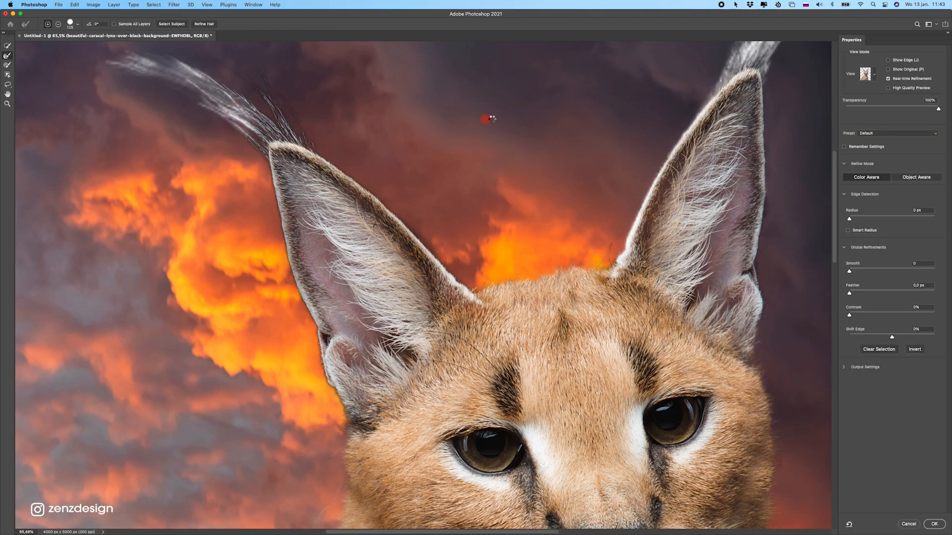
{"action": "left_click", "coordinate": [243, 70]}
{"action": "left_click", "coordinate": [934, 525]}
Return to Layer 1 and paint white over the remaining dark hairs at the base of the left ear tuft.
{"action": "scroll", "coordinate": [522, 106], "scroll_direction": "up", "scroll_amount": 2}
{"action": "key", "text": "b"}
{"action": "left_click", "coordinate": [872, 99]}
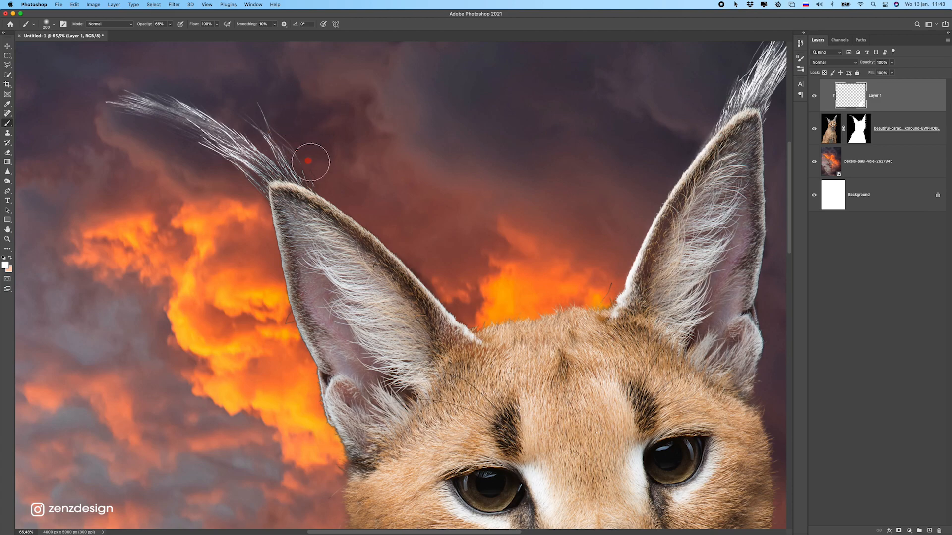
{"action": "scroll", "coordinate": [304, 268], "scroll_direction": "down", "scroll_amount": 6}
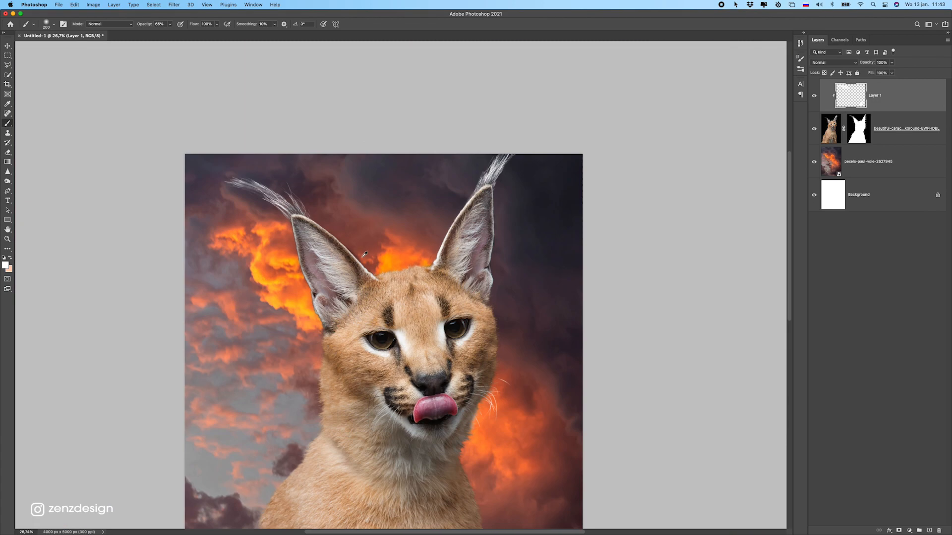
Select the caracal layer, shrink the brush and sample the light grey fur colour at the base of the left ear.
{"action": "scroll", "coordinate": [351, 168], "scroll_direction": "up", "scroll_amount": 3}
{"action": "scroll", "coordinate": [286, 98], "scroll_direction": "up", "scroll_amount": 3}
{"action": "scroll", "coordinate": [287, 98], "scroll_direction": "down", "scroll_amount": 4}
{"action": "scroll", "coordinate": [340, 208], "scroll_direction": "up", "scroll_amount": 6}
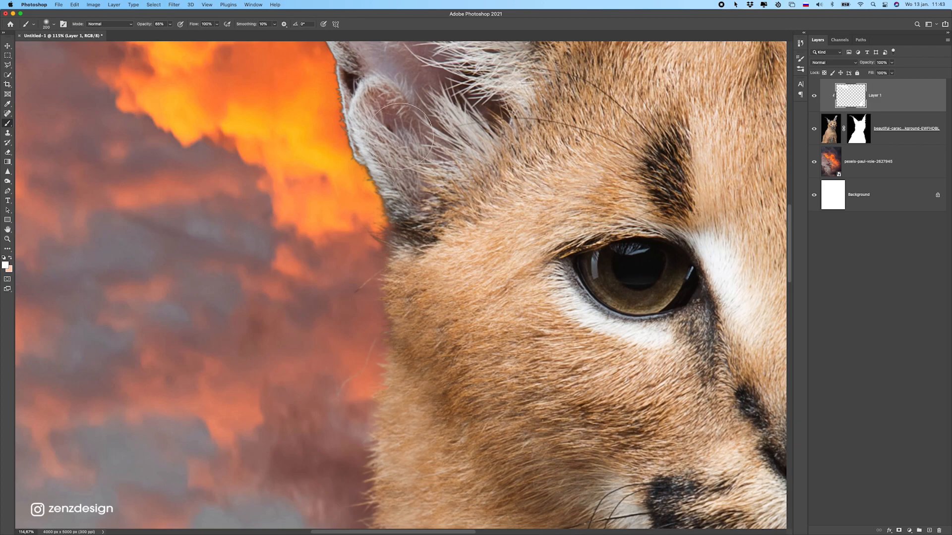
{"action": "left_click", "coordinate": [836, 133]}
{"action": "scroll", "coordinate": [347, 169], "scroll_direction": "up", "scroll_amount": 2}
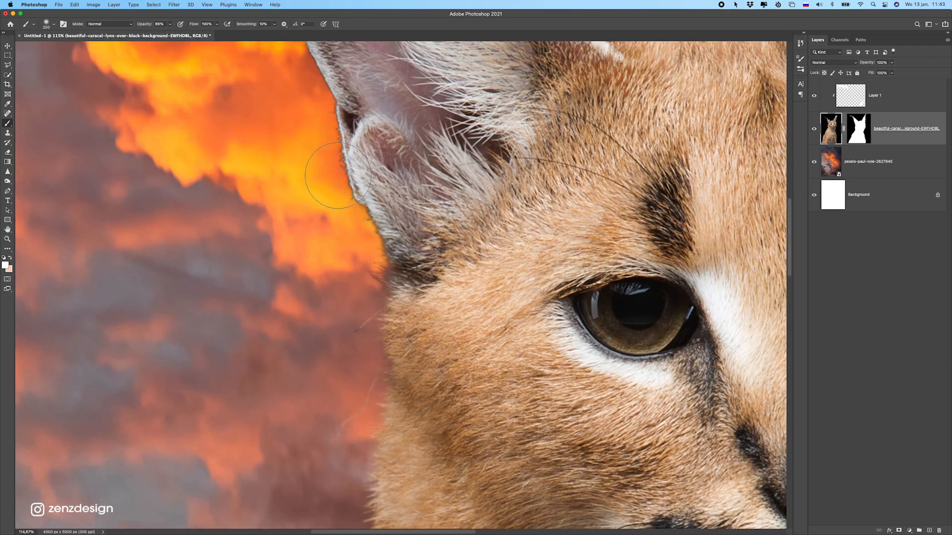
{"action": "key", "text": "bracketleft"}
{"action": "key", "text": "bracketleft"}
{"action": "key", "text": "bracketleft"}
{"action": "key", "text": "bracketleft"}
{"action": "key", "text": "bracketleft"}
{"action": "key", "text": "bracketleft"}
{"action": "key", "text": "bracketleft"}
{"action": "left_click", "coordinate": [361, 172], "text": "alt"}
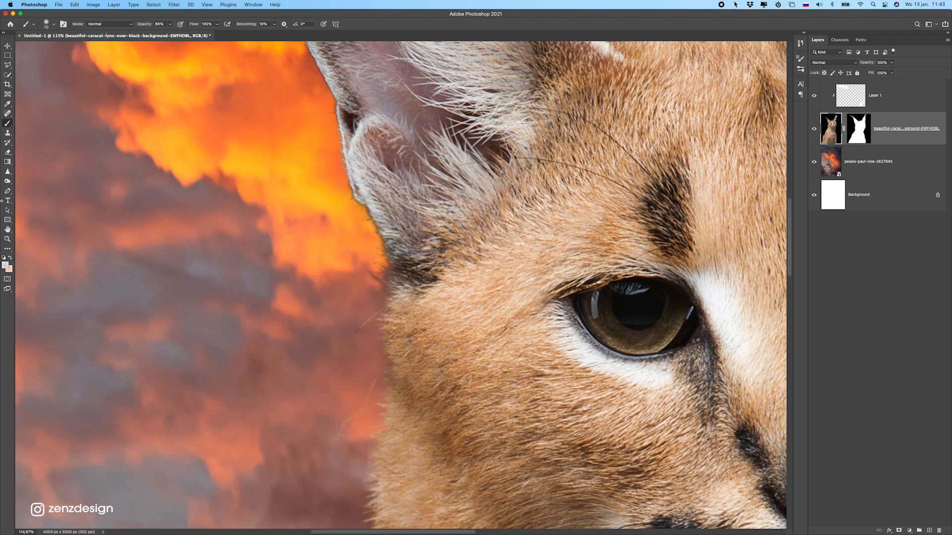
Clone clean fur with a smaller Clone Stamp over the dark outline along the lower outer rim of the left ear.
{"action": "left_click", "coordinate": [8, 133]}
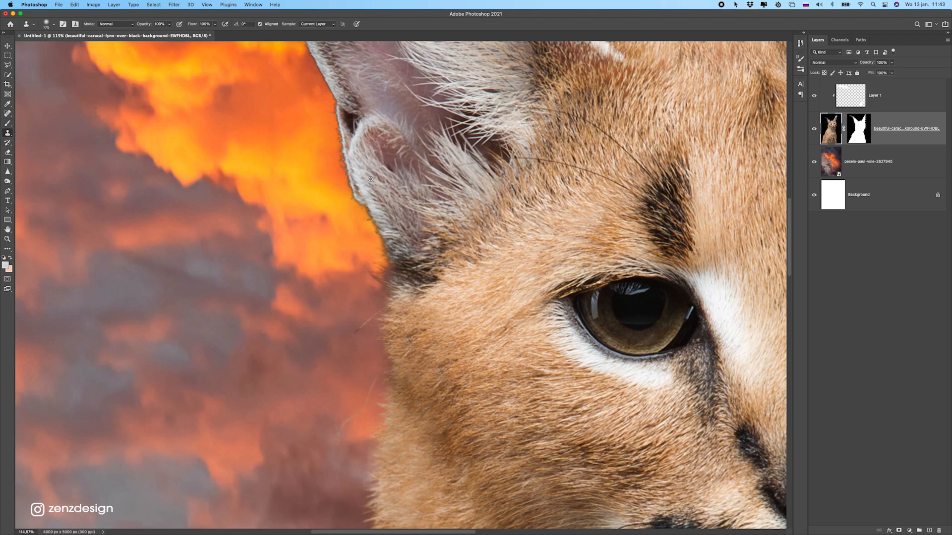
{"action": "key", "text": "bracketleft"}
{"action": "key", "text": "bracketleft"}
{"action": "key", "text": "bracketleft"}
{"action": "key", "text": "bracketleft"}
{"action": "left_click", "coordinate": [338, 134]}
{"action": "left_click_drag", "start_coordinate": [337, 135], "coordinate": [366, 187]}
{"action": "key", "text": "super+z"}
{"action": "mouse_move", "coordinate": [320, 124]}
{"action": "left_mouse_down"}
{"action": "mouse_move", "coordinate": [356, 195]}
{"action": "mouse_move", "coordinate": [345, 215]}
{"action": "mouse_move", "coordinate": [397, 216]}
{"action": "mouse_move", "coordinate": [380, 231]}
{"action": "mouse_move", "coordinate": [364, 282]}
{"action": "left_mouse_up"}
Clone lighter fur over the dark edge where the left ear meets the head.
{"action": "left_click", "coordinate": [405, 223], "text": "alt"}
{"action": "mouse_move", "coordinate": [400, 250]}
{"action": "left_mouse_down"}
{"action": "mouse_move", "coordinate": [372, 283]}
{"action": "mouse_move", "coordinate": [388, 303]}
{"action": "mouse_move", "coordinate": [378, 321]}
{"action": "mouse_move", "coordinate": [412, 298]}
{"action": "mouse_move", "coordinate": [368, 278]}
{"action": "mouse_move", "coordinate": [390, 328]}
{"action": "mouse_move", "coordinate": [424, 321]}
{"action": "mouse_move", "coordinate": [398, 288]}
{"action": "mouse_move", "coordinate": [353, 266]}
{"action": "left_mouse_up"}
{"action": "key", "text": "super+z"}
{"action": "left_click", "coordinate": [403, 293], "text": "alt"}
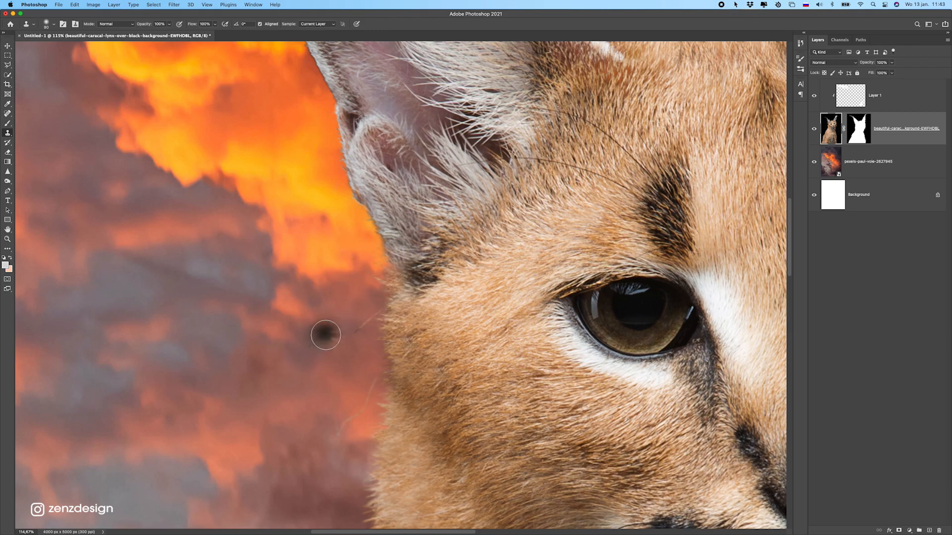
Inspect the caracal's cut-out edges in the whole image and up close along the neck and the top of the head.
{"action": "scroll", "coordinate": [325, 335], "scroll_direction": "down", "scroll_amount": 10}
{"action": "key", "text": "super+0"}
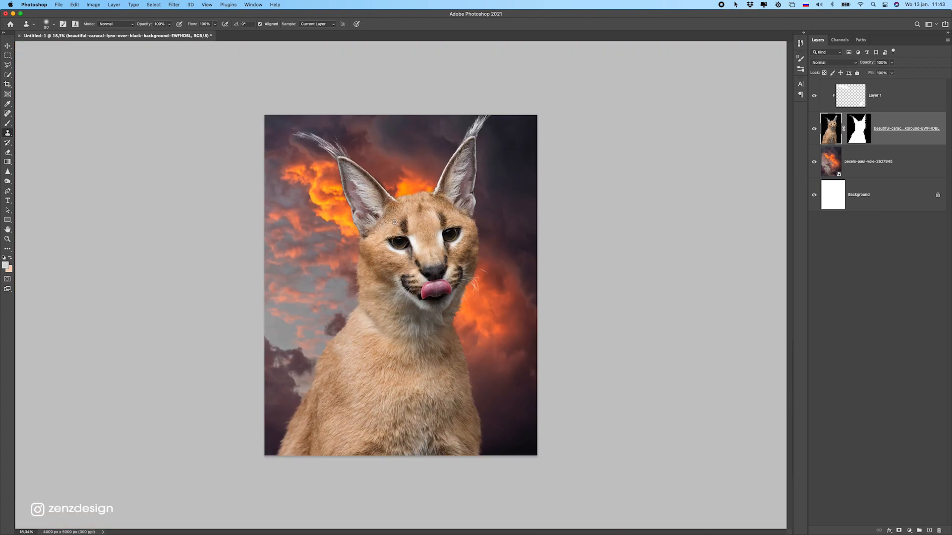
{"action": "scroll", "coordinate": [480, 335], "scroll_direction": "up", "scroll_amount": 5}
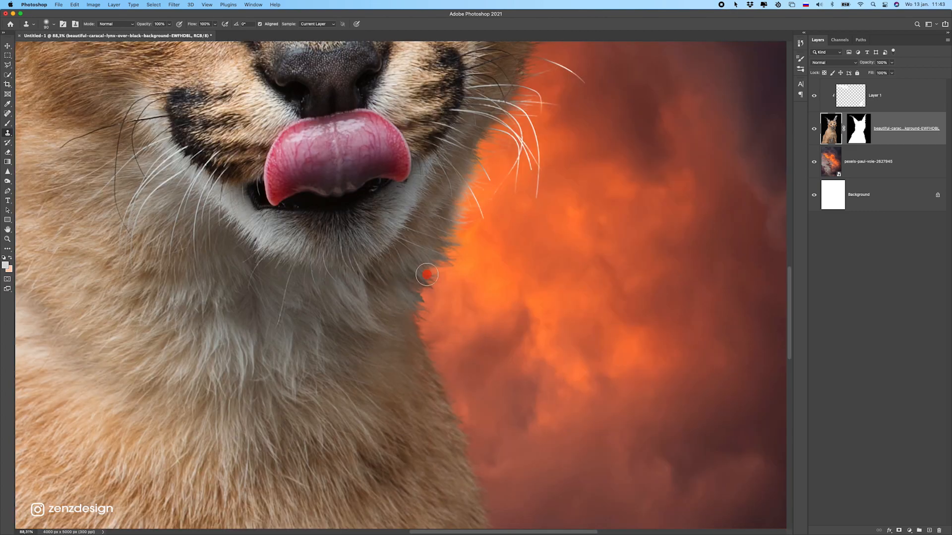
{"action": "scroll", "coordinate": [437, 363], "scroll_direction": "down", "scroll_amount": 3}
{"action": "scroll", "coordinate": [441, 354], "scroll_direction": "up", "scroll_amount": 6}
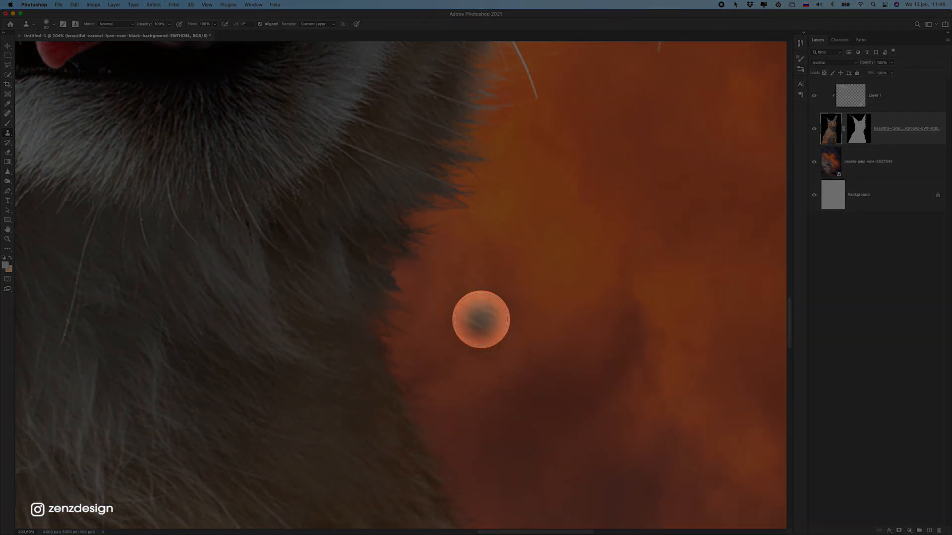
{"action": "scroll", "coordinate": [429, 323], "scroll_direction": "down", "scroll_amount": 5}
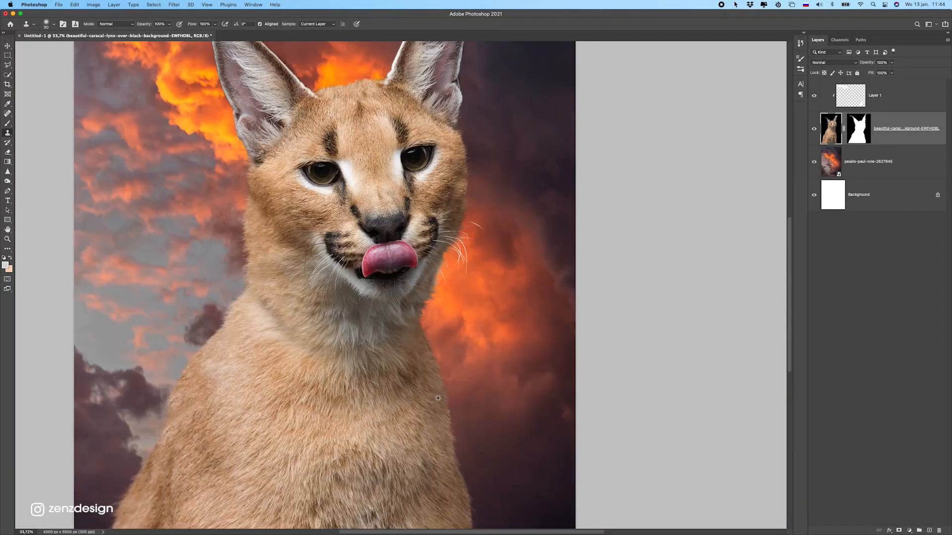
{"action": "scroll", "coordinate": [412, 301], "scroll_direction": "up", "scroll_amount": 6}
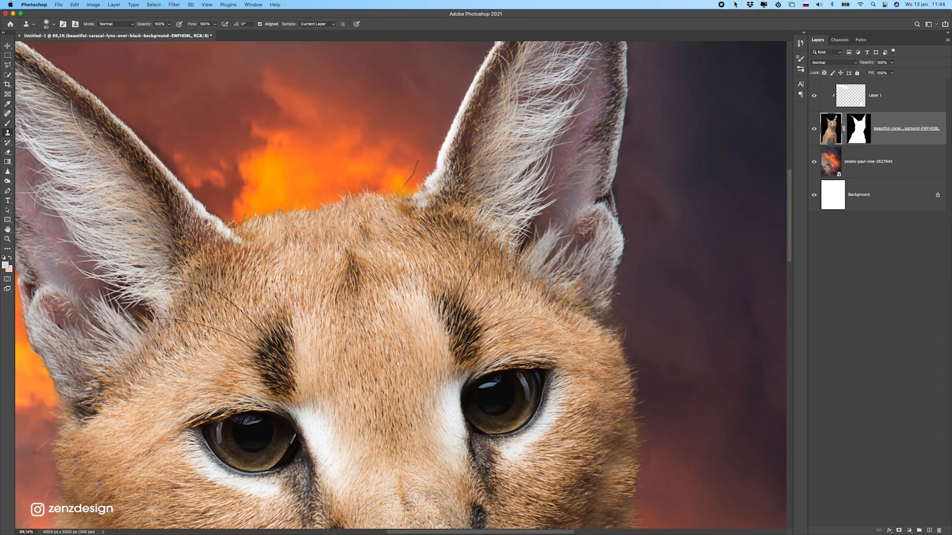
Clone clean fur over the light rim along the left ear's edge facing the forehead, sampling near the ear's base.
{"action": "scroll", "coordinate": [384, 213], "scroll_direction": "down", "scroll_amount": 1}
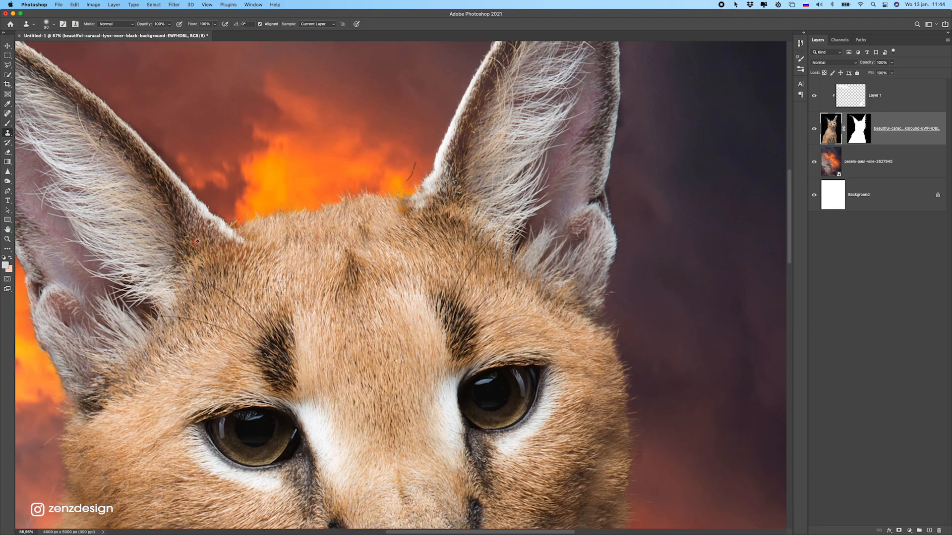
{"action": "left_click", "coordinate": [233, 231], "text": "alt"}
{"action": "left_click", "coordinate": [182, 155]}
{"action": "left_click_drag", "start_coordinate": [123, 105], "coordinate": [232, 229]}
{"action": "mouse_move", "coordinate": [203, 155]}
{"action": "left_mouse_down"}
{"action": "mouse_move", "coordinate": [351, 159]}
{"action": "mouse_move", "coordinate": [368, 216]}
{"action": "left_mouse_up"}
{"action": "left_click", "coordinate": [325, 232], "text": "alt"}
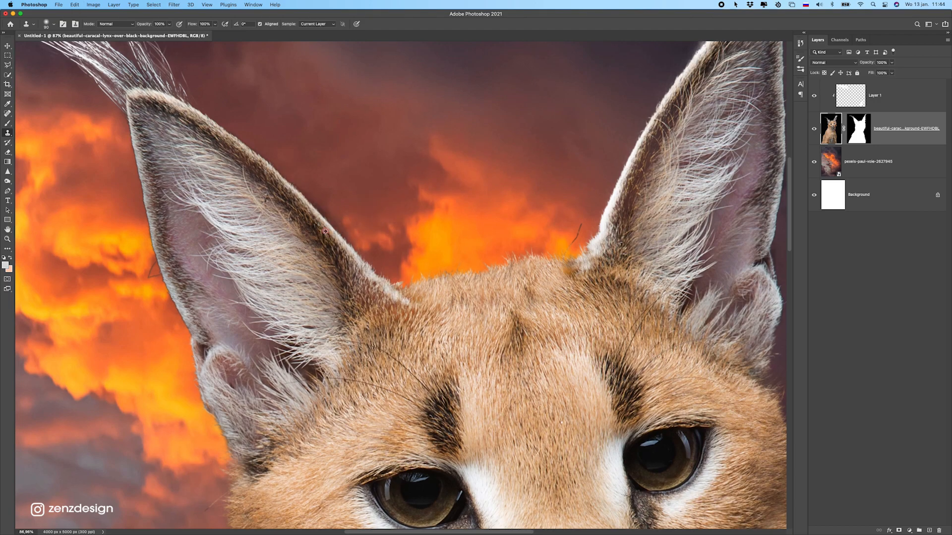
Try painting white on the caracal's layer mask along the left ear's forehead-side edge with a smaller brush, and undo the stroke.
{"action": "left_click", "coordinate": [857, 128]}
{"action": "key", "text": "bracketleft"}
{"action": "key", "text": "bracketleft"}
{"action": "key", "text": "bracketleft"}
{"action": "key", "text": "bracketleft"}
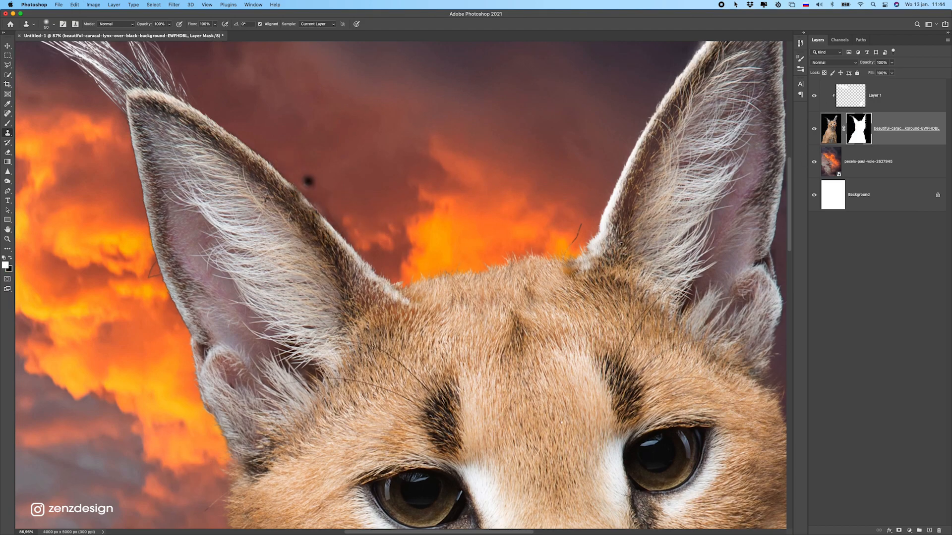
{"action": "key", "text": "b"}
{"action": "left_click_drag", "start_coordinate": [319, 201], "coordinate": [320, 205]}
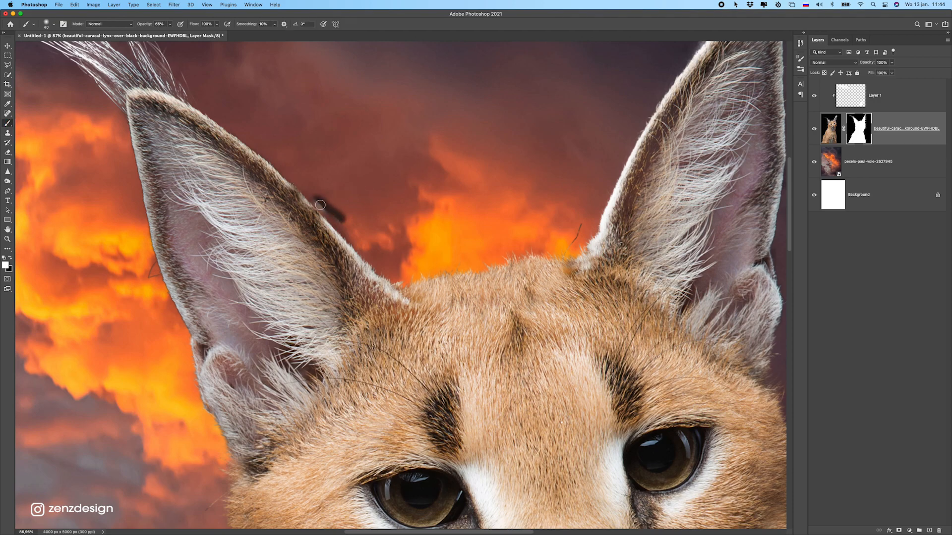
{"action": "key", "text": "super+z"}
Try painting black on the caracal's mask along the left ear's forehead-side edge, and undo the stroke.
{"action": "left_click", "coordinate": [10, 258]}
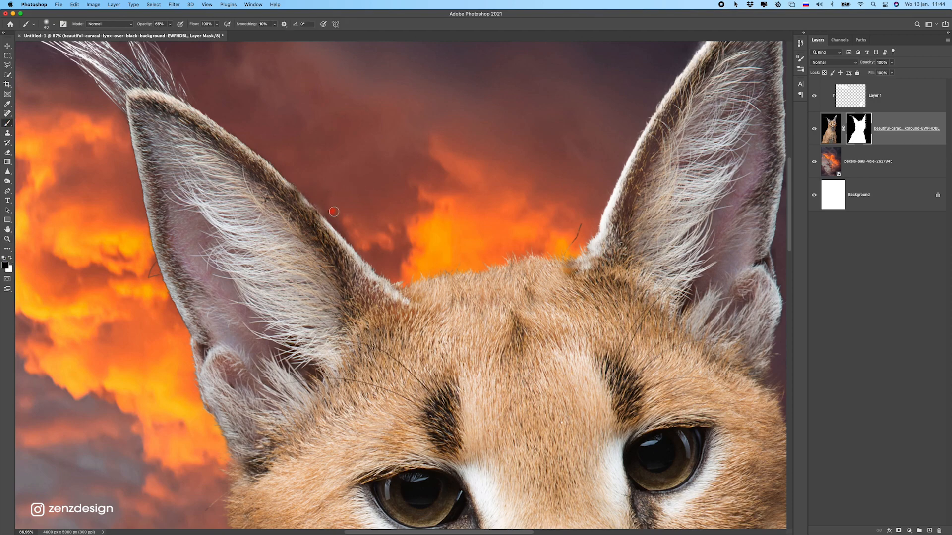
{"action": "left_click_drag", "start_coordinate": [318, 202], "coordinate": [320, 207]}
{"action": "key", "text": "super+z"}
{"action": "scroll", "coordinate": [355, 210], "scroll_direction": "down", "scroll_amount": 8}
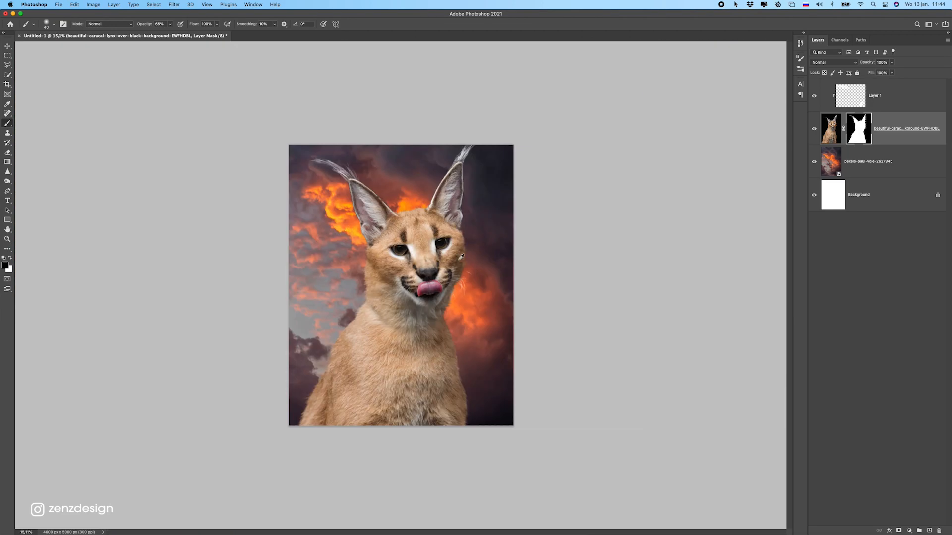
{"action": "scroll", "coordinate": [424, 264], "scroll_direction": "up", "scroll_amount": 2}
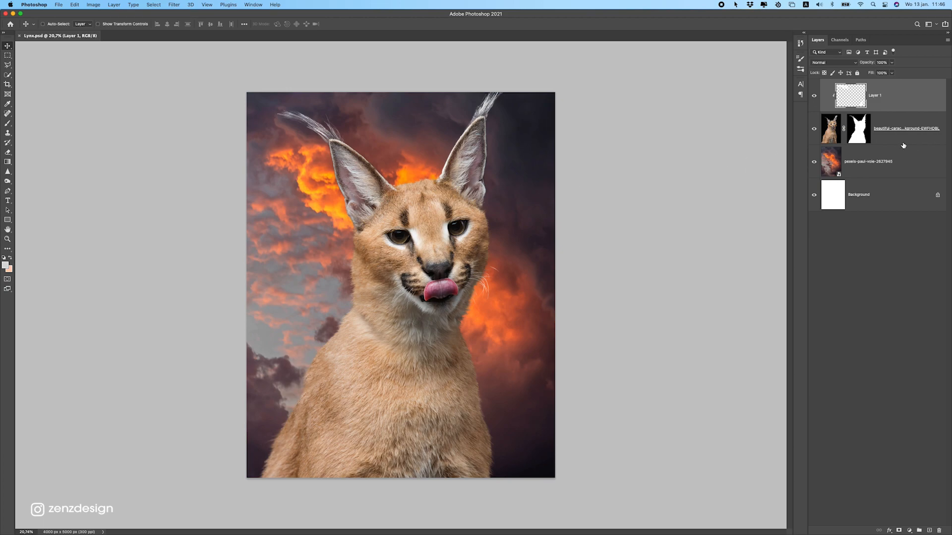
Add a Hue/Saturation adjustment directly above the sky layer and reduce the saturation of the reds sampled from the fiery clouds.
{"action": "scroll", "coordinate": [421, 287], "scroll_direction": "up", "scroll_amount": 3}
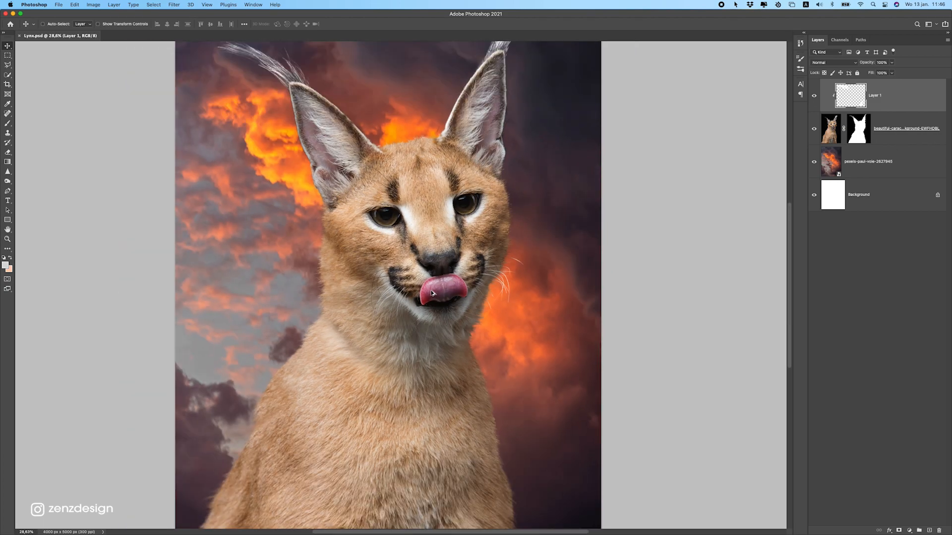
{"action": "scroll", "coordinate": [432, 293], "scroll_direction": "down", "scroll_amount": 2}
{"action": "left_click", "coordinate": [883, 160]}
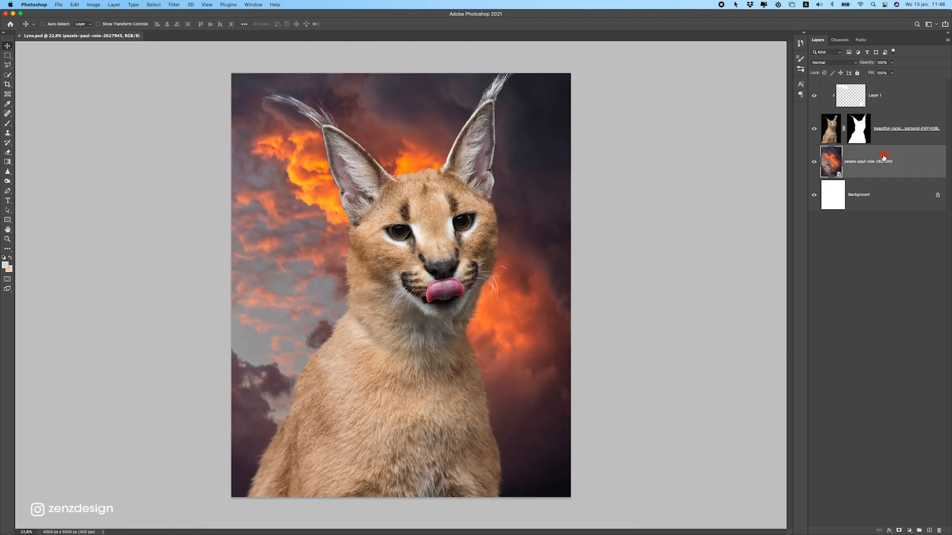
{"action": "left_click", "coordinate": [909, 530]}
{"action": "left_click", "coordinate": [922, 434]}
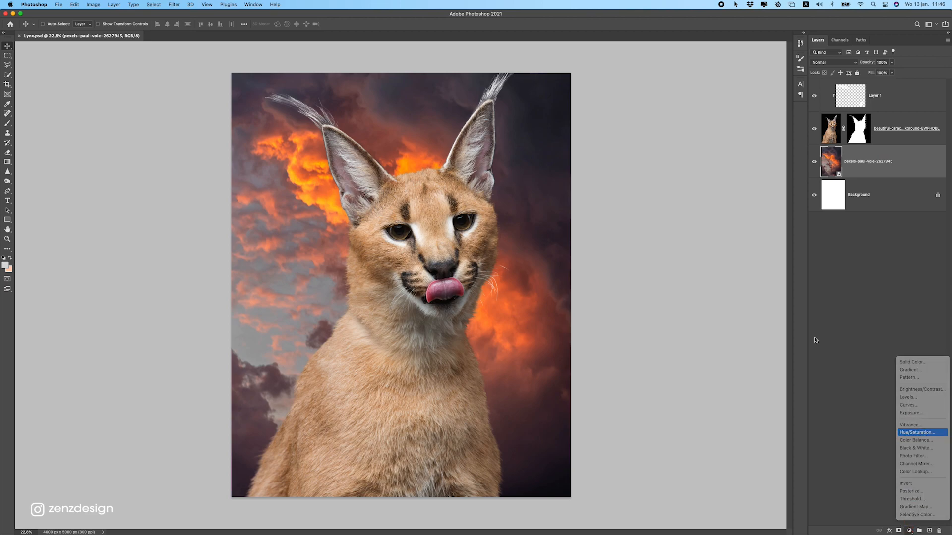
{"action": "left_click", "coordinate": [590, 179]}
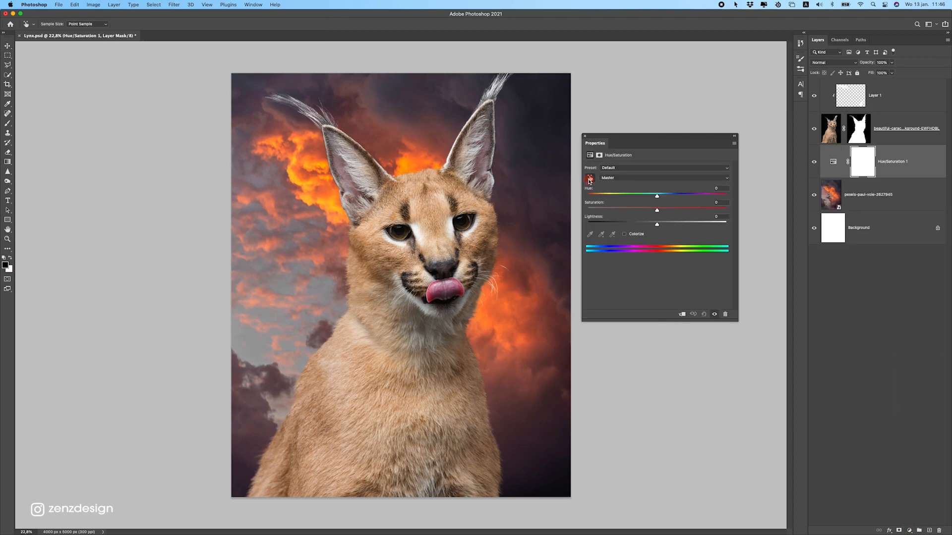
{"action": "left_click", "coordinate": [333, 187]}
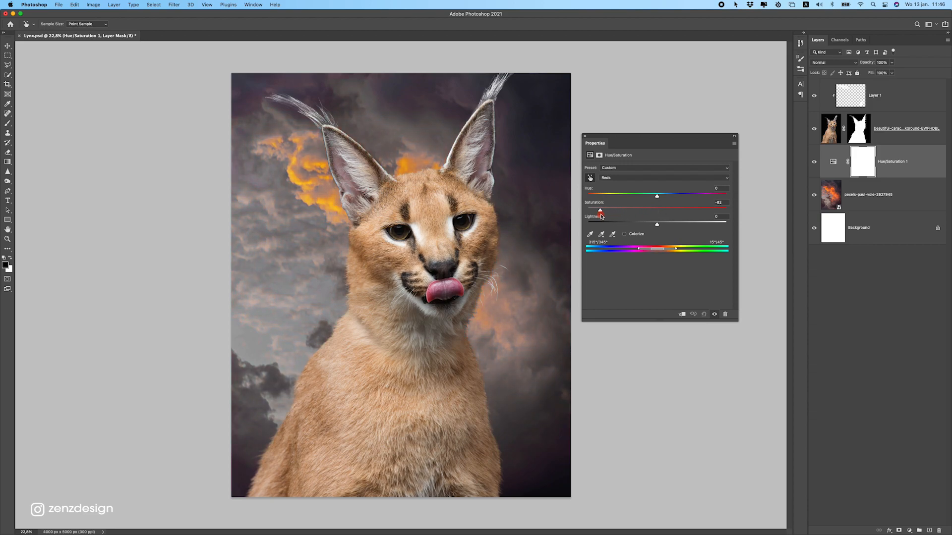
Set the yellows' saturation to -4 in the sky's Hue/Saturation adjustment and close its properties.
{"action": "left_click", "coordinate": [614, 178]}
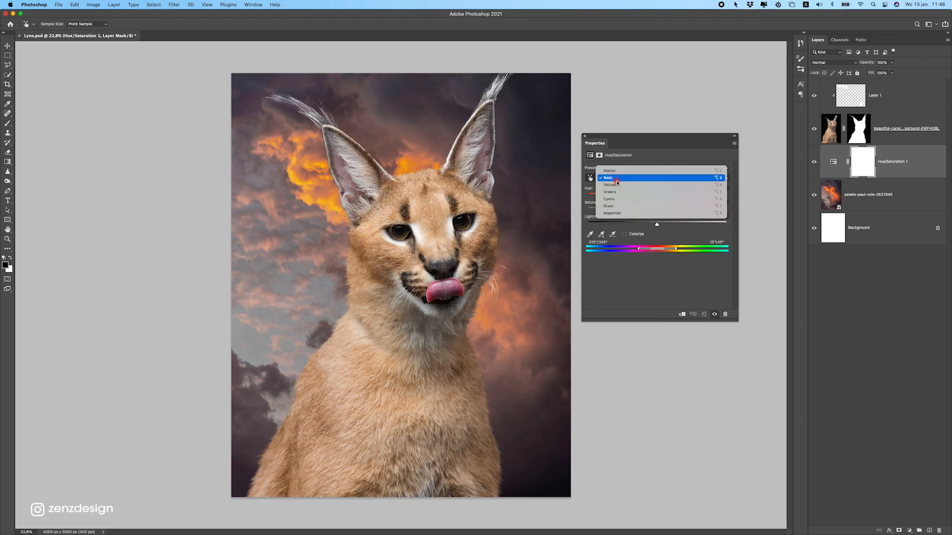
{"action": "left_click", "coordinate": [625, 186]}
{"action": "mouse_move", "coordinate": [645, 211]}
{"action": "left_mouse_down"}
{"action": "mouse_move", "coordinate": [623, 211]}
{"action": "mouse_move", "coordinate": [661, 214]}
{"action": "left_mouse_up"}
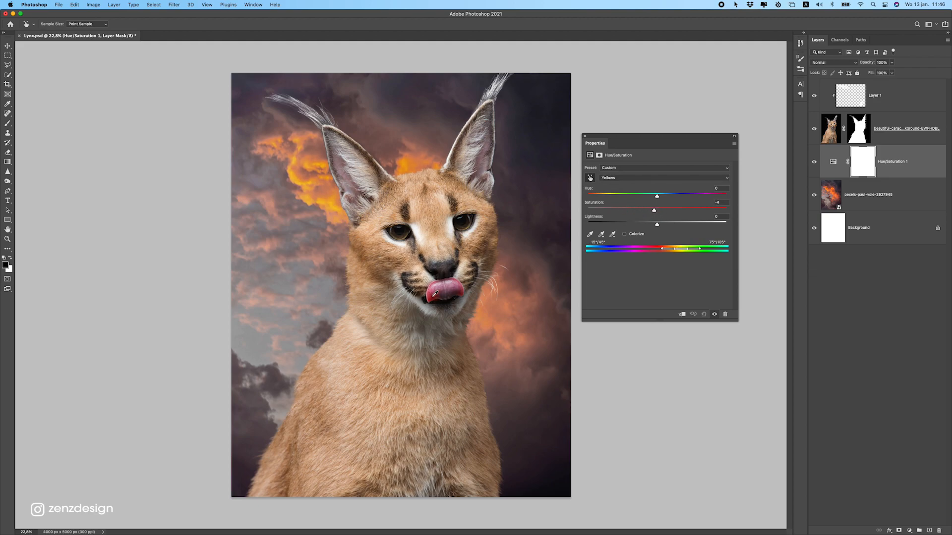
{"action": "scroll", "coordinate": [435, 293], "scroll_direction": "down", "scroll_amount": 10}
{"action": "scroll", "coordinate": [435, 294], "scroll_direction": "up", "scroll_amount": 5}
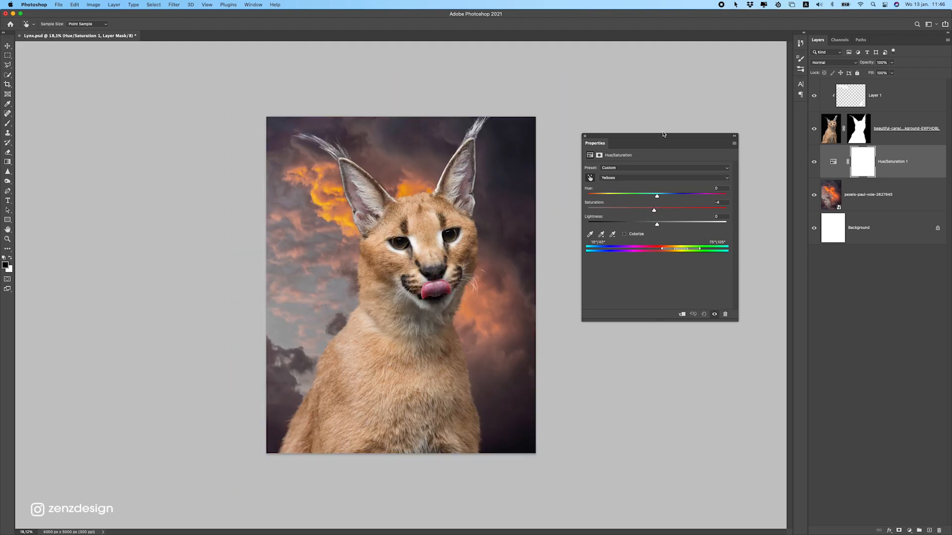
{"action": "left_click", "coordinate": [584, 137]}
Select the sky smart object layer and rasterize it.
{"action": "key", "text": "v"}
{"action": "key", "text": "alt+bracketleft"}
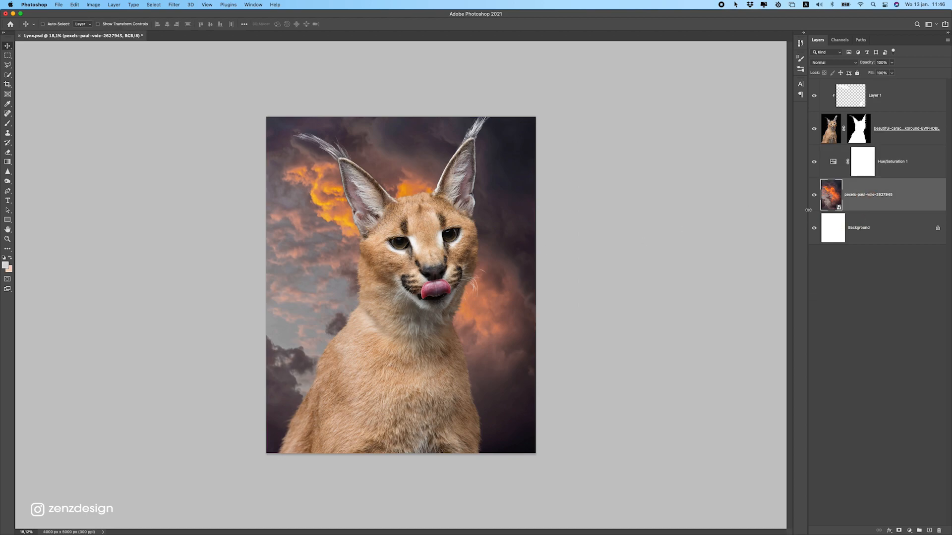
{"action": "right_click", "coordinate": [839, 197]}
{"action": "left_click", "coordinate": [892, 187]}
{"action": "right_click", "coordinate": [893, 187]}
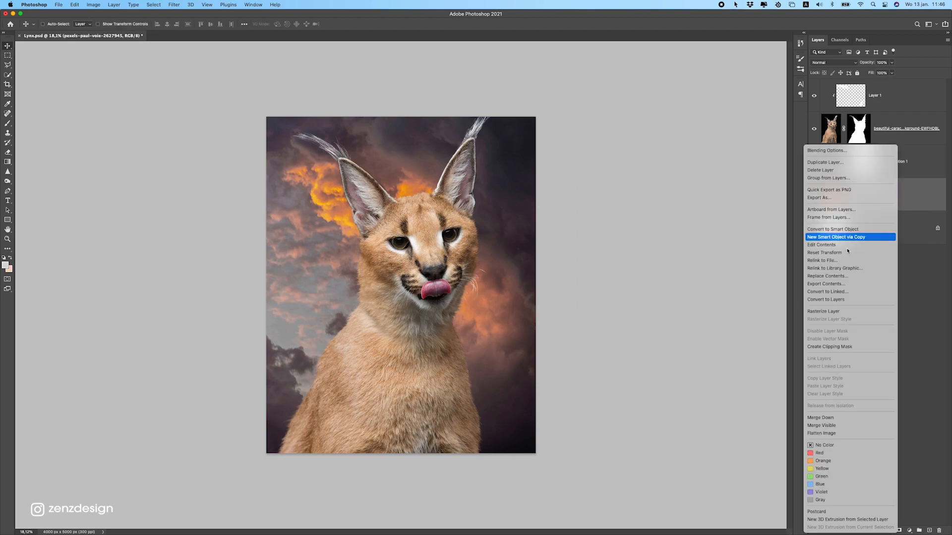
{"action": "left_click", "coordinate": [841, 311]}
Apply a Lens Blur to the sky layer with a hexagonal iris and a radius of about 83.
{"action": "left_click", "coordinate": [174, 5]}
{"action": "left_click", "coordinate": [174, 5]}
{"action": "left_click", "coordinate": [174, 4]}
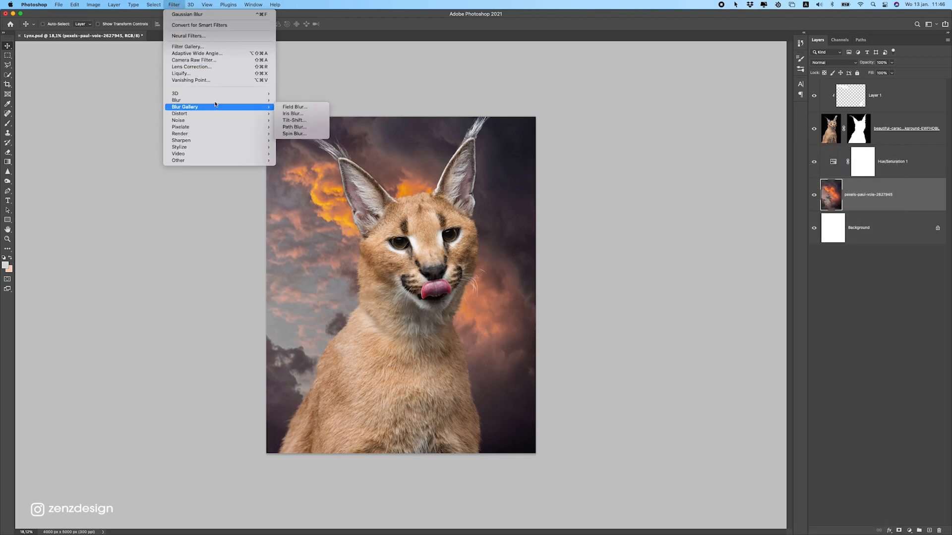
{"action": "mouse_move", "coordinate": [215, 107]}
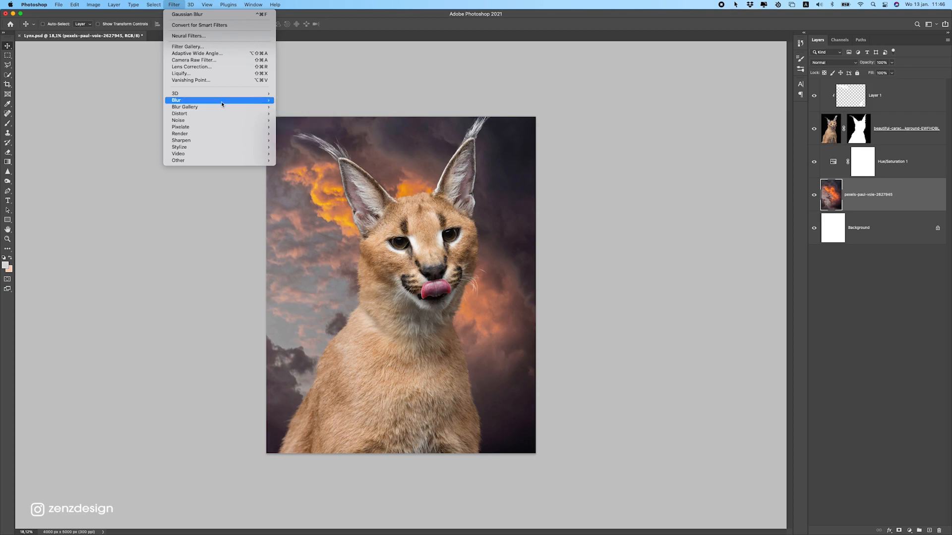
{"action": "mouse_move", "coordinate": [258, 100]}
{"action": "left_click", "coordinate": [303, 133]}
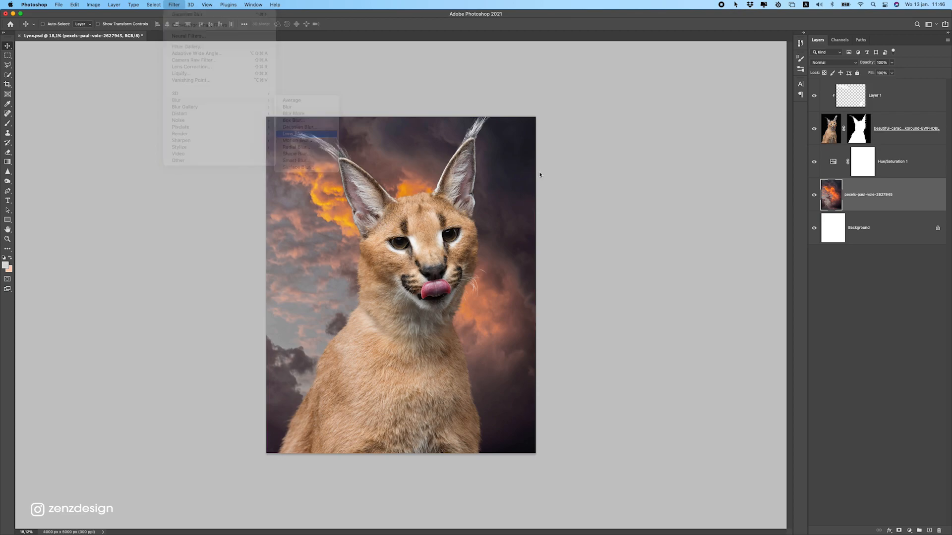
{"action": "left_click_drag", "start_coordinate": [551, 99], "coordinate": [590, 63]}
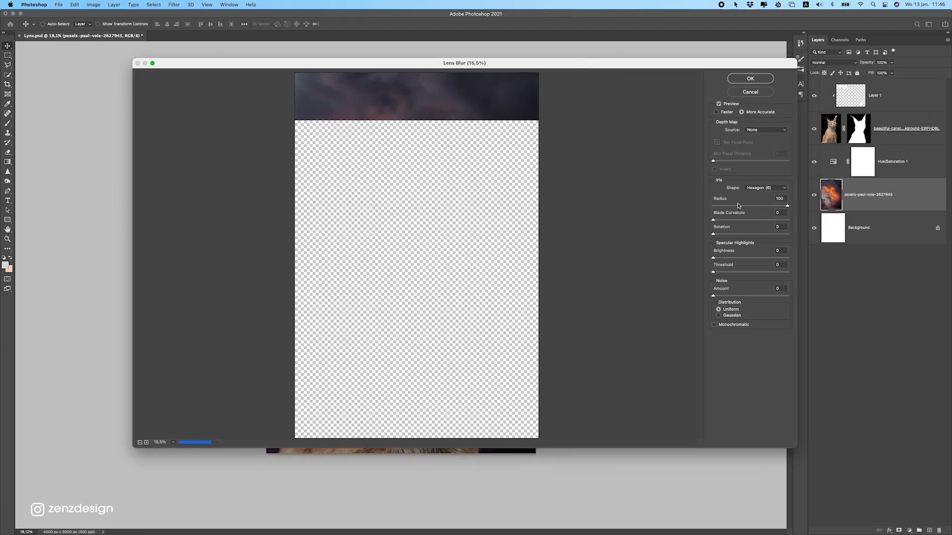
{"action": "left_click_drag", "start_coordinate": [729, 205], "coordinate": [802, 203]}
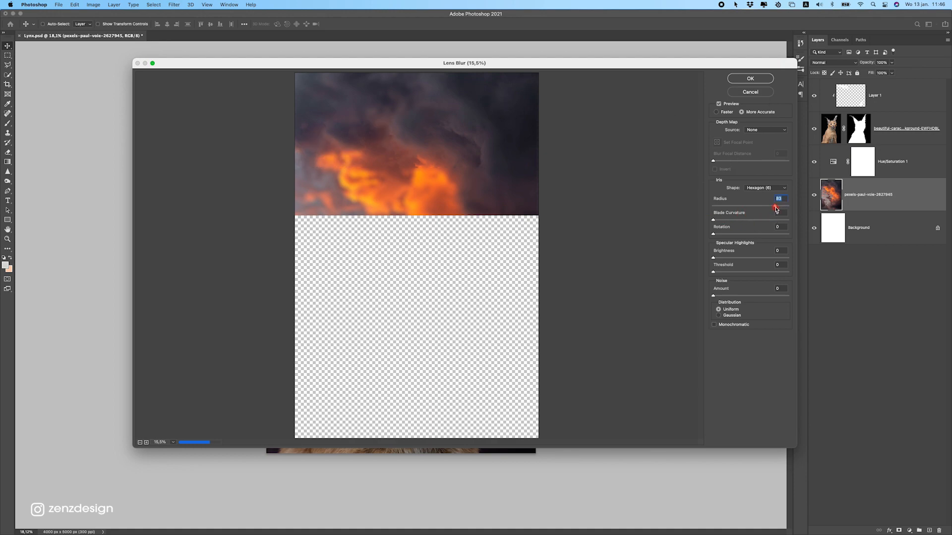
{"action": "left_click", "coordinate": [759, 78]}
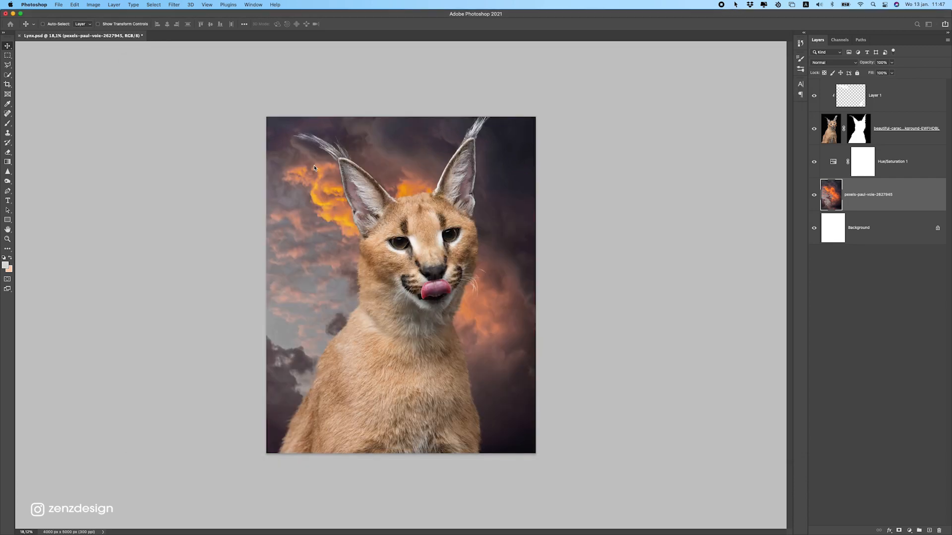
Add a Curves adjustment above the sky layer and darken it by lowering the white point's output to 207.
{"action": "scroll", "coordinate": [385, 244], "scroll_direction": "down", "scroll_amount": 2}
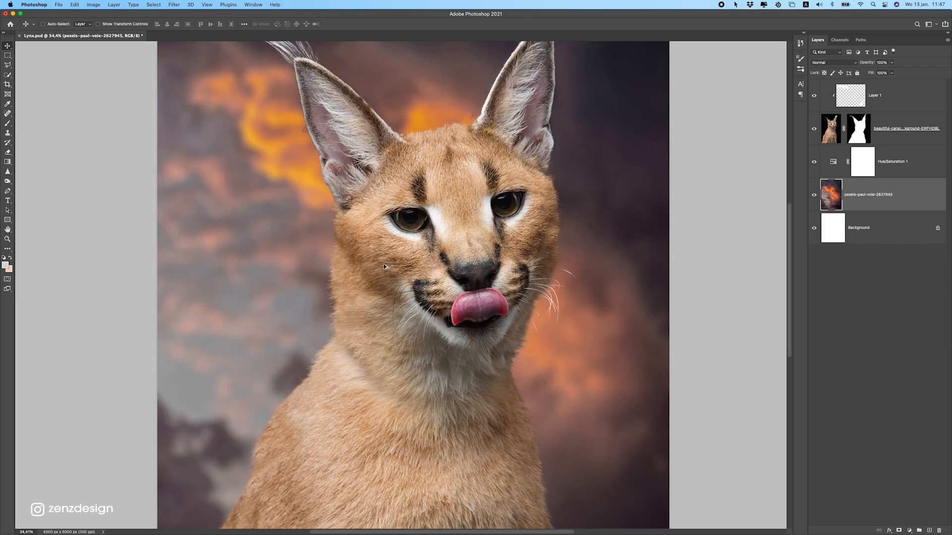
{"action": "scroll", "coordinate": [397, 248], "scroll_direction": "down", "scroll_amount": 1}
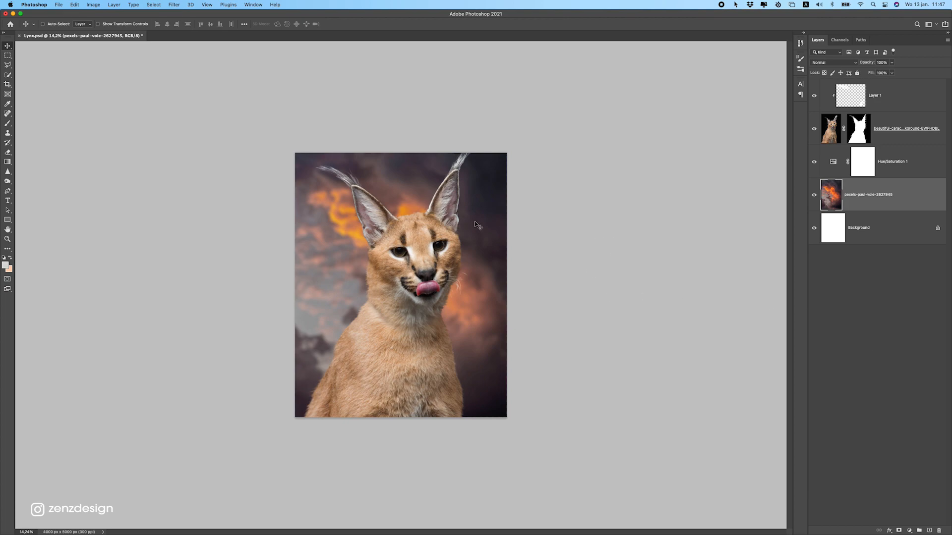
{"action": "left_click", "coordinate": [909, 530]}
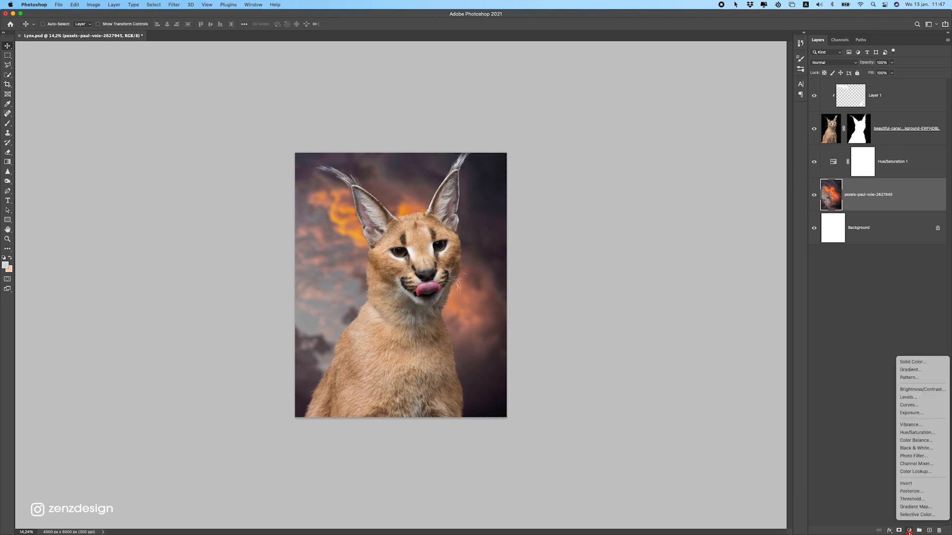
{"action": "left_click", "coordinate": [908, 405]}
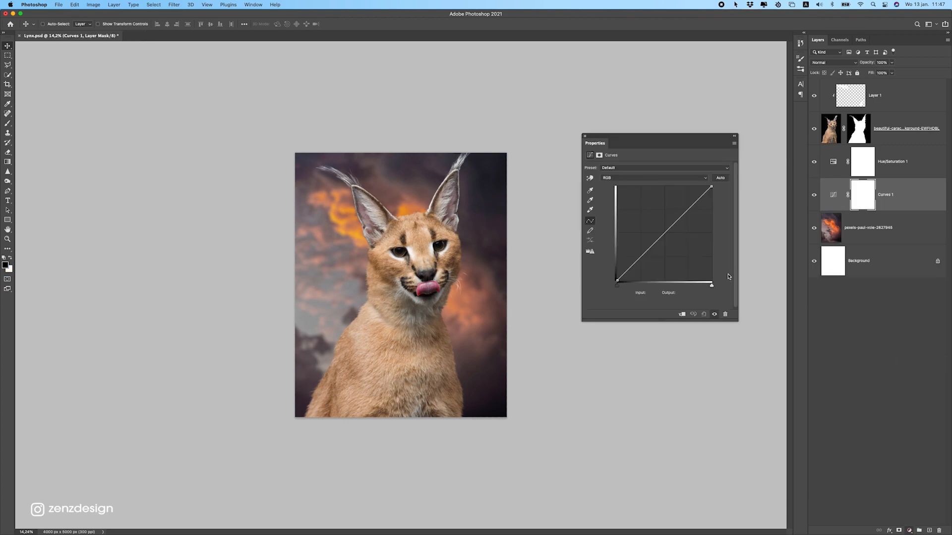
{"action": "left_click_drag", "start_coordinate": [711, 190], "coordinate": [709, 223]}
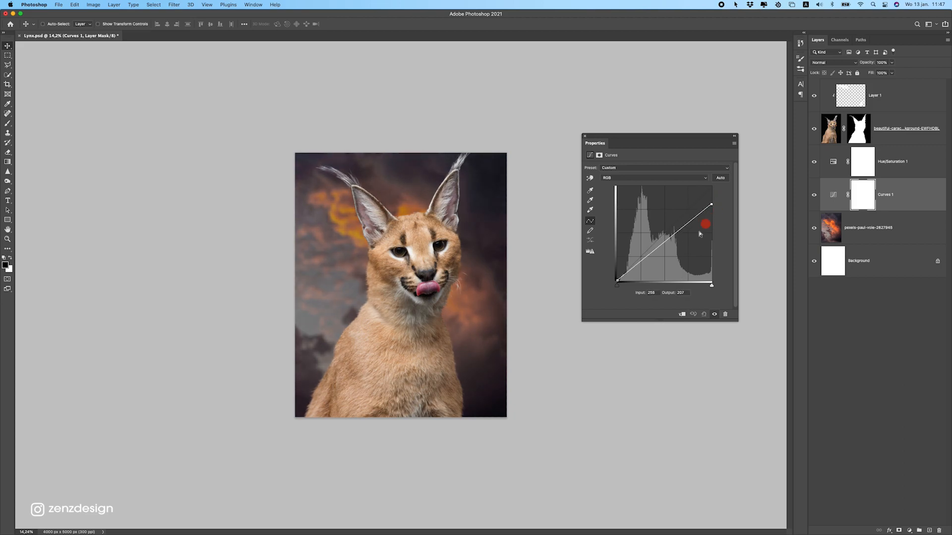
{"action": "scroll", "coordinate": [386, 294], "scroll_direction": "up", "scroll_amount": 2}
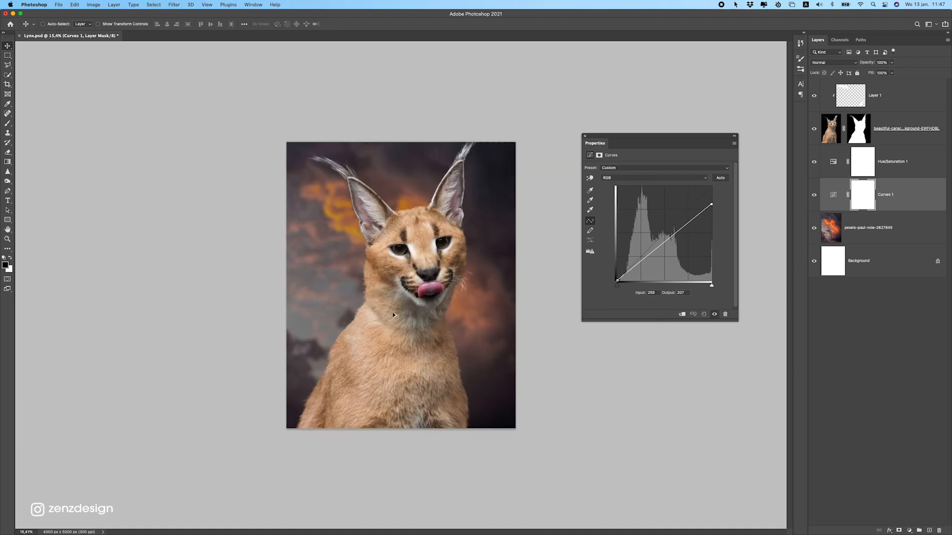
{"action": "left_click", "coordinate": [586, 135]}
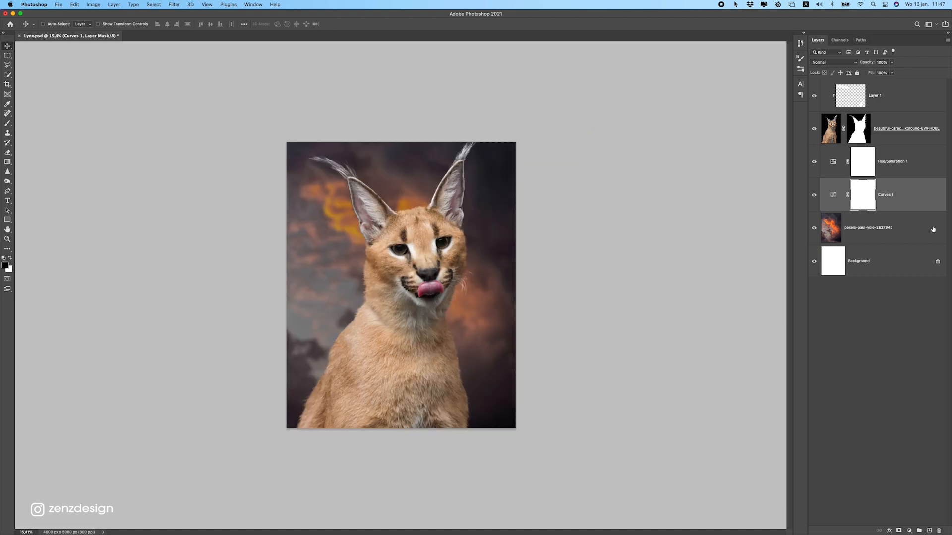
Create a new empty layer above Layer 1 at the top of the layer stack.
{"action": "left_click", "coordinate": [901, 231]}
{"action": "left_click", "coordinate": [901, 135]}
{"action": "scroll", "coordinate": [384, 296], "scroll_direction": "up", "scroll_amount": 3}
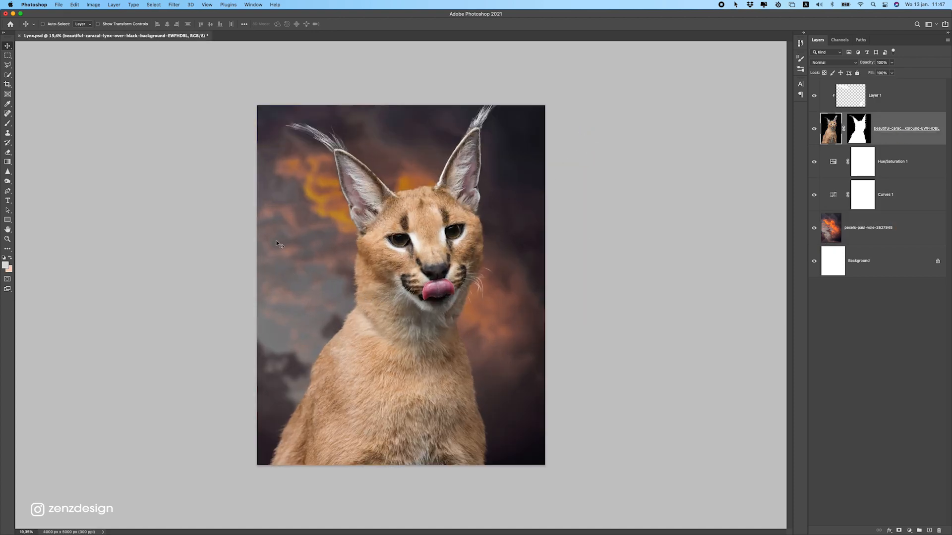
{"action": "scroll", "coordinate": [365, 347], "scroll_direction": "down", "scroll_amount": 3}
{"action": "scroll", "coordinate": [385, 337], "scroll_direction": "up", "scroll_amount": 3}
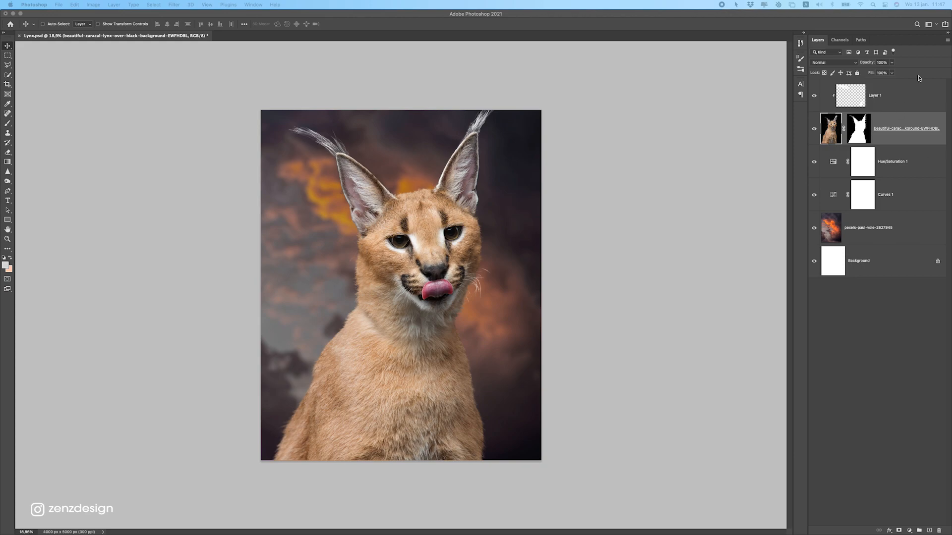
{"action": "left_click", "coordinate": [888, 94]}
{"action": "left_click", "coordinate": [931, 530]}
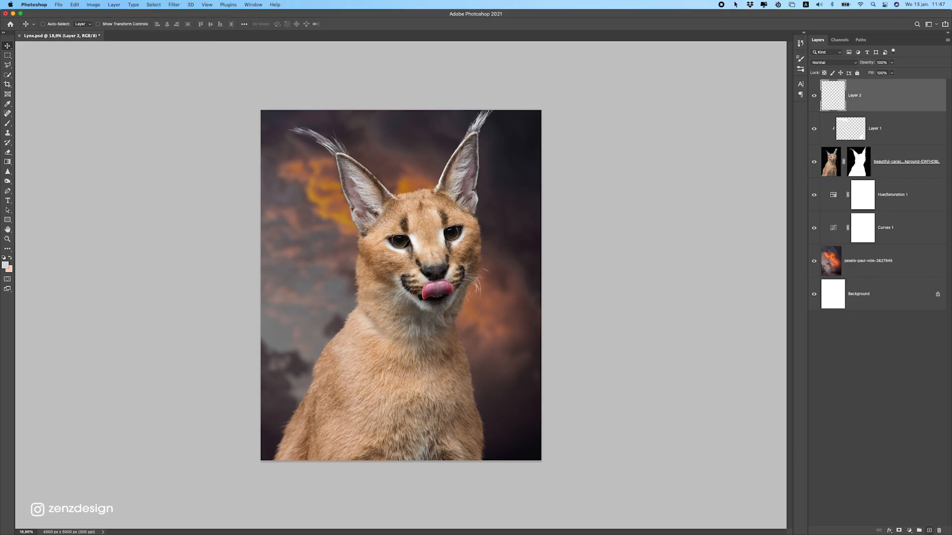
Place the yellow flower image 18 above the caracal, enlarge it and position its bloom beside the caracal's ear near the upper-left corner.
{"action": "left_click_drag", "start_coordinate": [397, 243], "coordinate": [336, 247]}
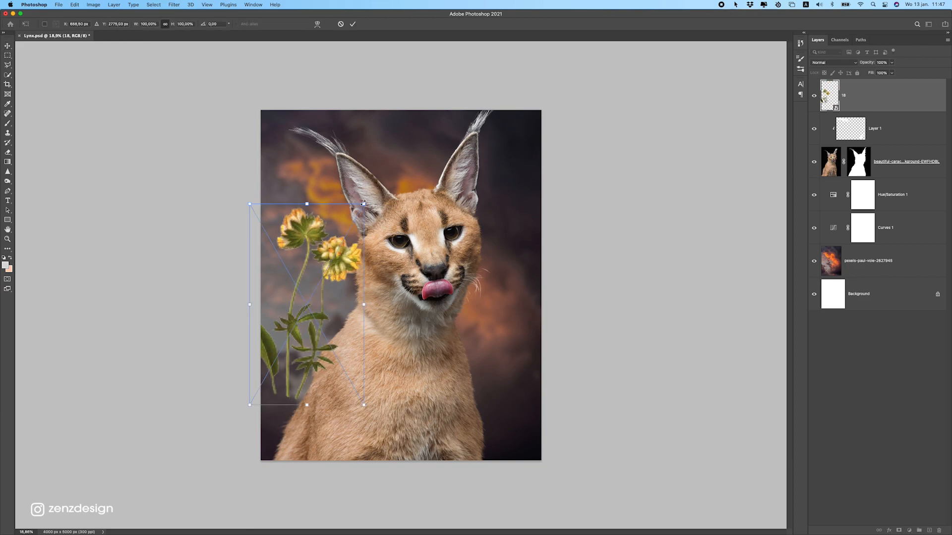
{"action": "left_click_drag", "start_coordinate": [366, 204], "coordinate": [405, 132]}
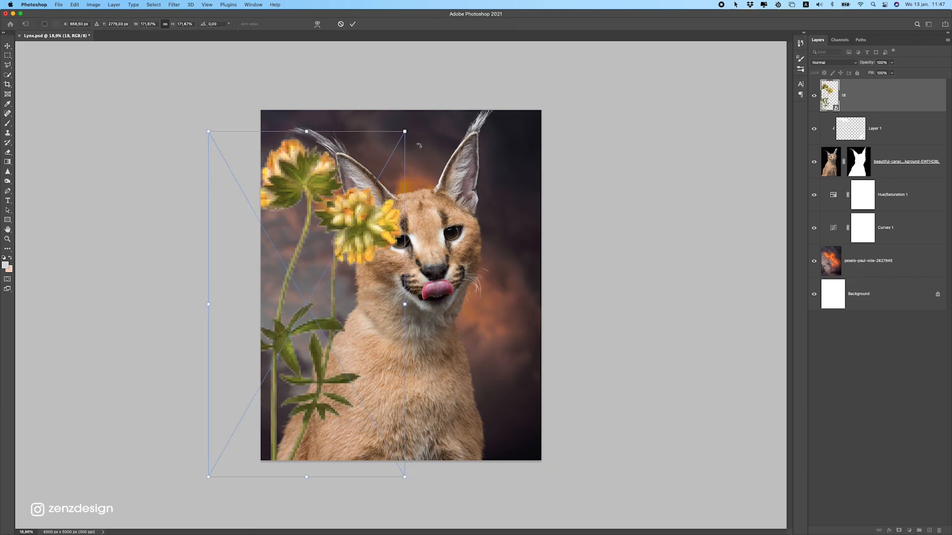
{"action": "left_click_drag", "start_coordinate": [262, 335], "coordinate": [231, 266]}
{"action": "key", "text": "Return"}
{"action": "left_click_drag", "start_coordinate": [306, 264], "coordinate": [328, 269]}
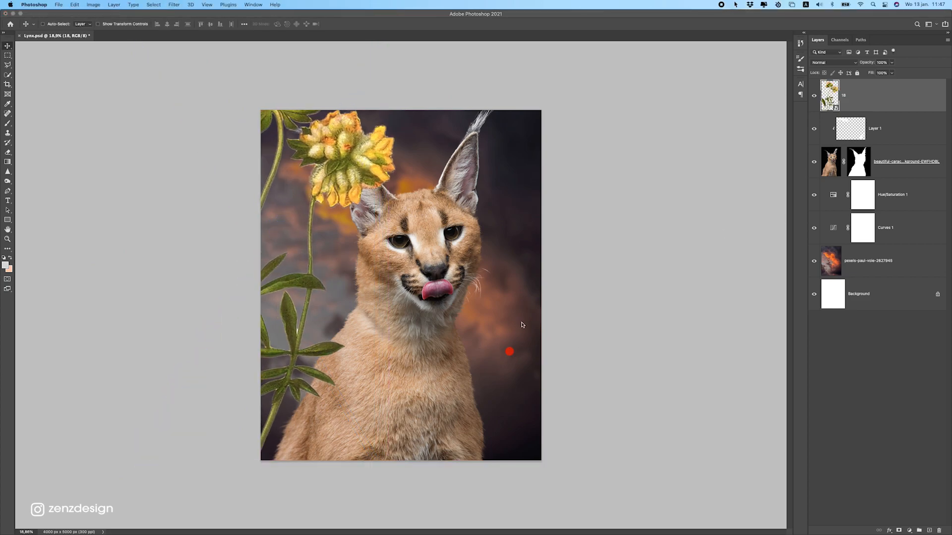
Place the pale blossom image 20 and the pink flower image 23, both enlarged, over the lower-left corner of the canvas.
{"action": "left_click_drag", "start_coordinate": [472, 222], "coordinate": [478, 324]}
{"action": "key", "text": "Return"}
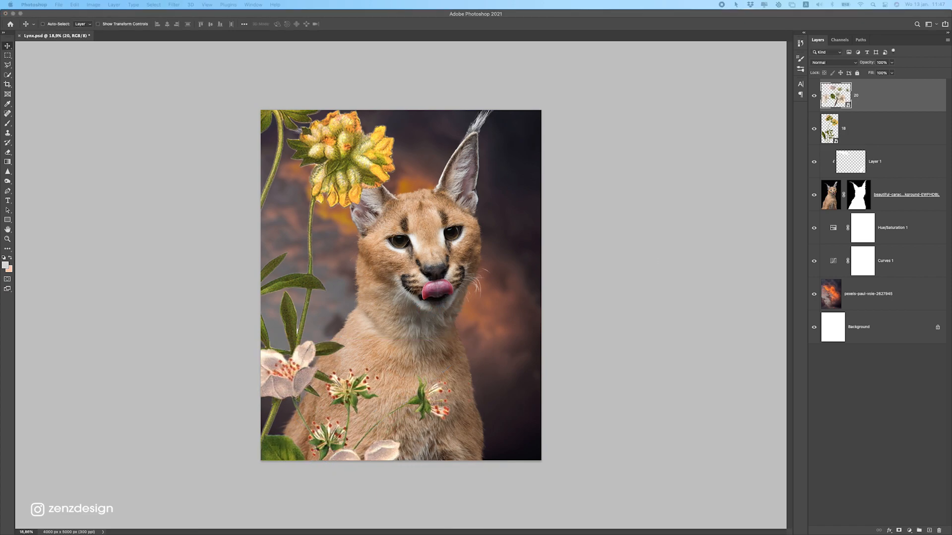
{"action": "left_click_drag", "start_coordinate": [415, 306], "coordinate": [416, 327]}
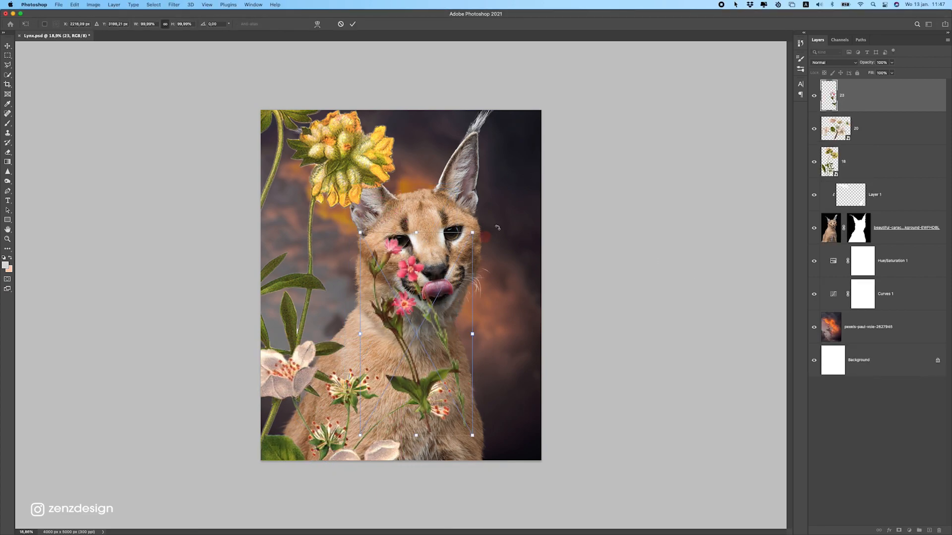
{"action": "left_click_drag", "start_coordinate": [467, 240], "coordinate": [562, 165]}
{"action": "key", "text": "Return"}
{"action": "left_click_drag", "start_coordinate": [344, 273], "coordinate": [284, 411]}
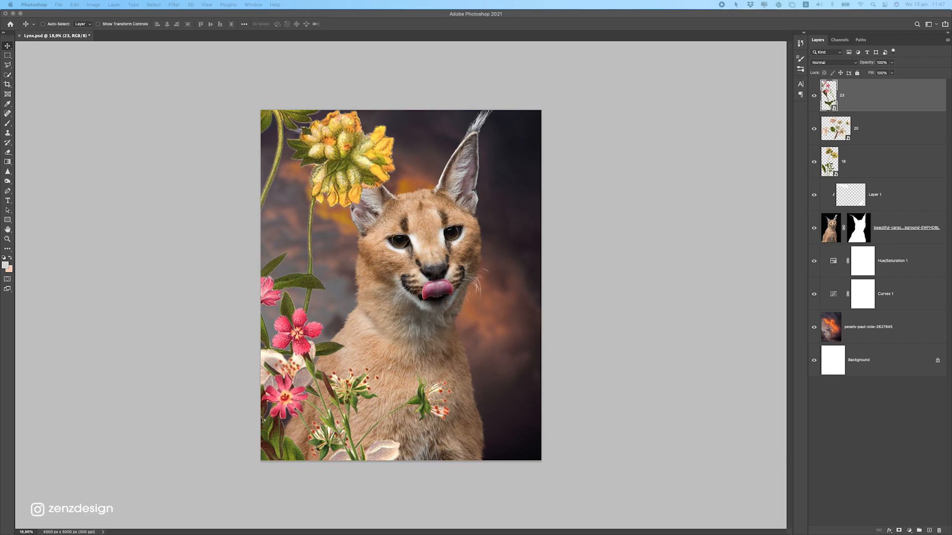
Place the white daisy image 27, scale it up and position its bloom at the canvas's right edge beside the caracal's chest.
{"action": "left_click_drag", "start_coordinate": [451, 330], "coordinate": [451, 330]}
{"action": "left_click_drag", "start_coordinate": [436, 219], "coordinate": [547, 287]}
{"action": "left_click_drag", "start_coordinate": [628, 229], "coordinate": [625, 234]}
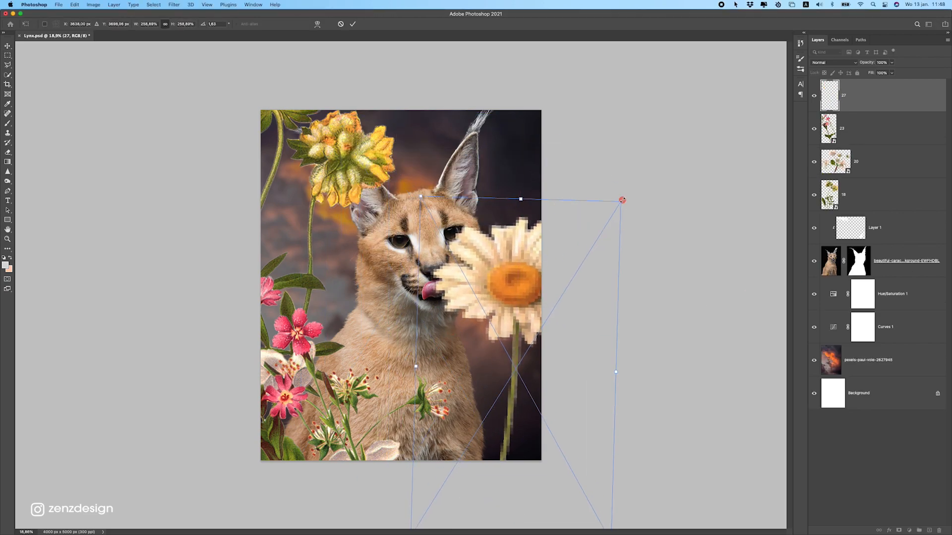
{"action": "left_click_drag", "start_coordinate": [622, 200], "coordinate": [530, 336]}
{"action": "left_click_drag", "start_coordinate": [486, 386], "coordinate": [525, 342]}
{"action": "key", "text": "Return"}
Place the leafy branch image 16 and scale it up well beyond its original size.
{"action": "key", "text": "super+Tab"}
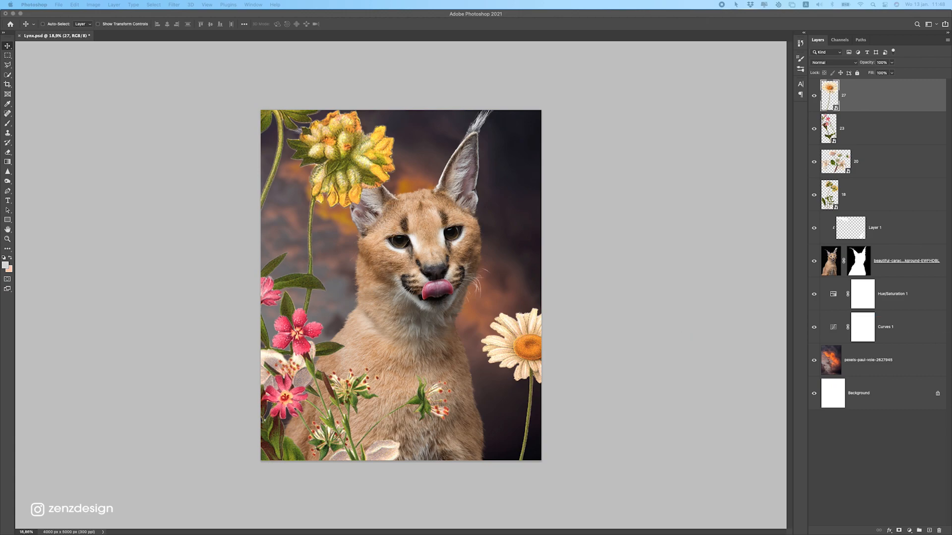
{"action": "left_click", "coordinate": [511, 348]}
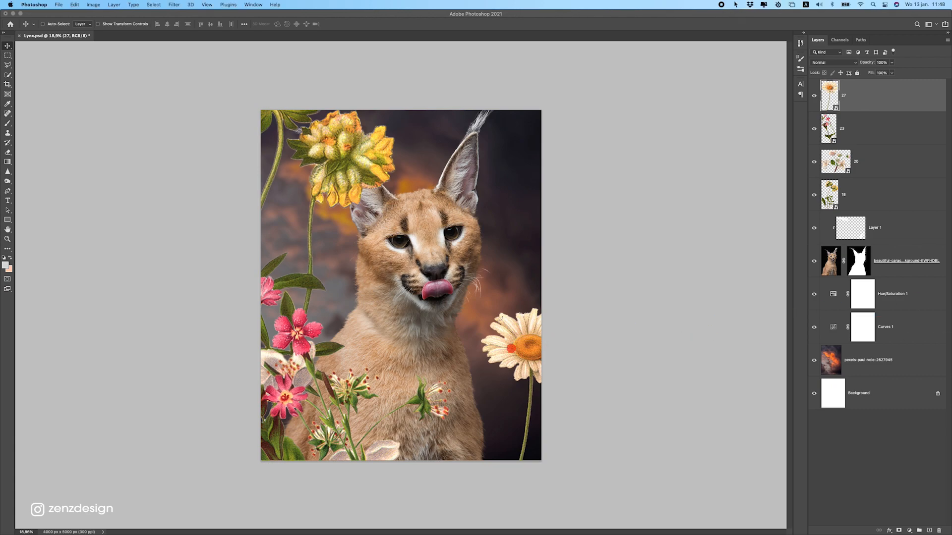
{"action": "left_click_drag", "start_coordinate": [505, 247], "coordinate": [508, 233]}
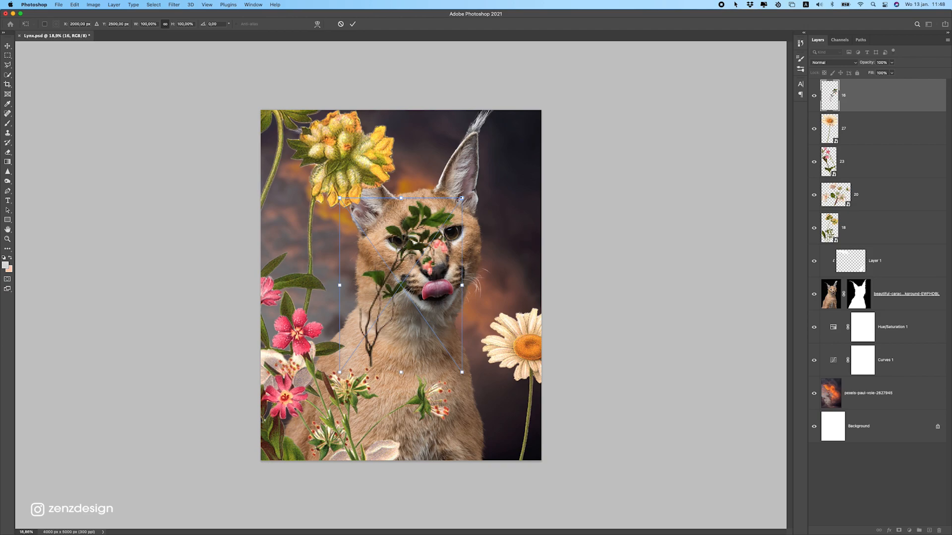
{"action": "left_click_drag", "start_coordinate": [460, 199], "coordinate": [542, 81]}
{"action": "left_click_drag", "start_coordinate": [454, 100], "coordinate": [351, 124]}
{"action": "key", "text": "Return"}
Duplicate the leafy branch twice and arrange the rotated branches along the bottom edge and in the upper-right corner of the canvas.
{"action": "key", "text": "super+t"}
{"action": "left_click_drag", "start_coordinate": [317, 258], "coordinate": [578, 239]}
{"action": "key", "text": "Return"}
{"action": "key", "text": "super+t"}
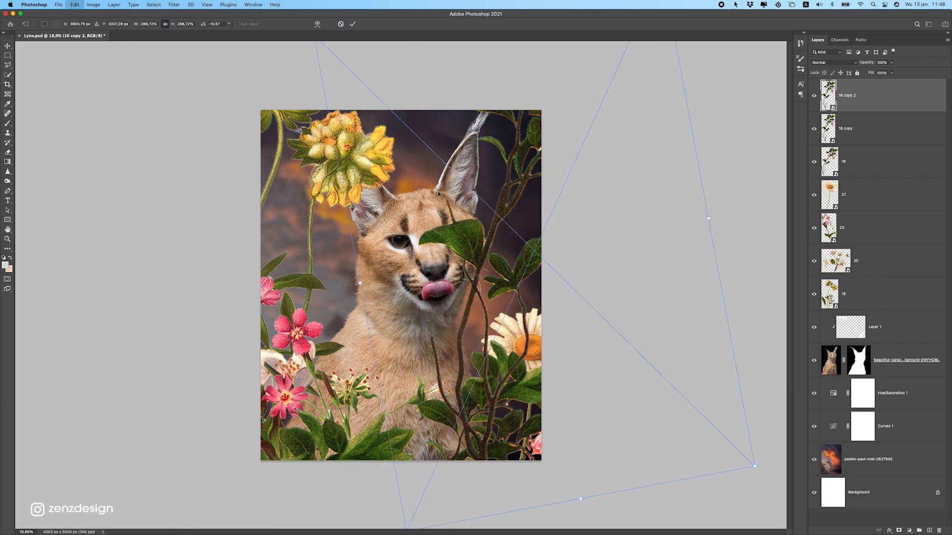
{"action": "key", "text": "Return"}
{"action": "left_click_drag", "start_coordinate": [229, 240], "coordinate": [568, 172]}
{"action": "left_click_drag", "start_coordinate": [620, 234], "coordinate": [643, 287]}
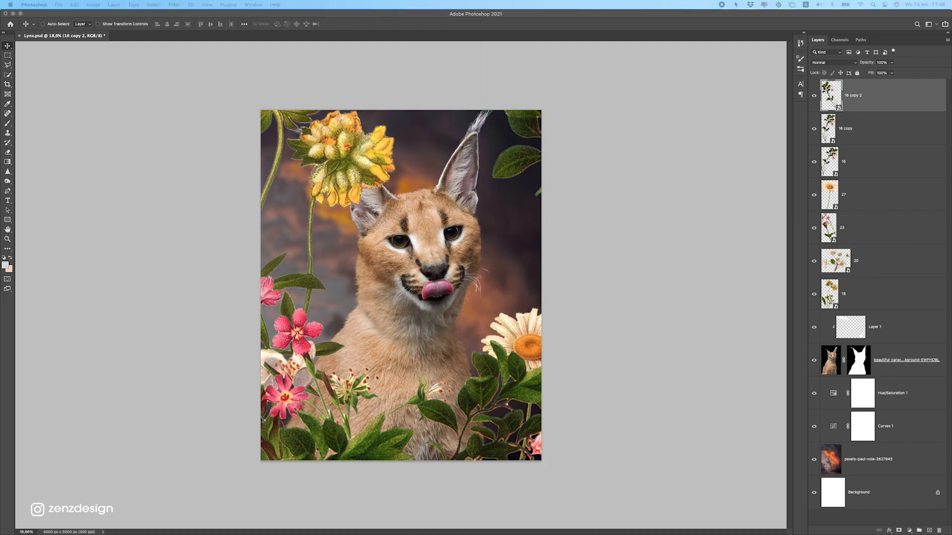
Place the yellow flower image 14, enlarge it and position its bloom at the canvas's left edge above the pink flowers.
{"action": "left_click_drag", "start_coordinate": [612, 333], "coordinate": [331, 380]}
{"action": "left_click_drag", "start_coordinate": [381, 275], "coordinate": [684, 121]}
{"action": "key", "text": "Return"}
{"action": "left_click_drag", "start_coordinate": [461, 337], "coordinate": [295, 247]}
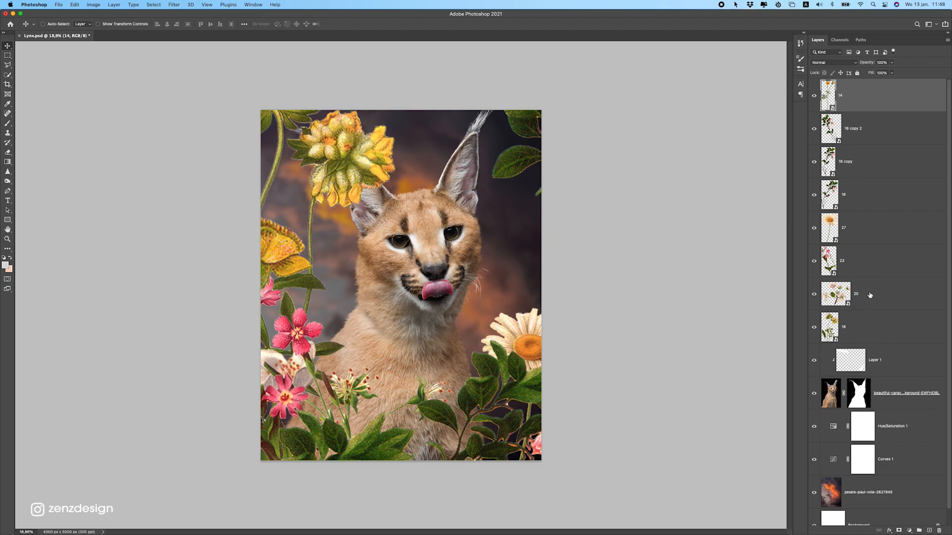
Merge all flower and branch layers from 14 down to 18 into one layer and convert it to a smart object.
{"action": "left_click", "coordinate": [868, 332], "text": "shift"}
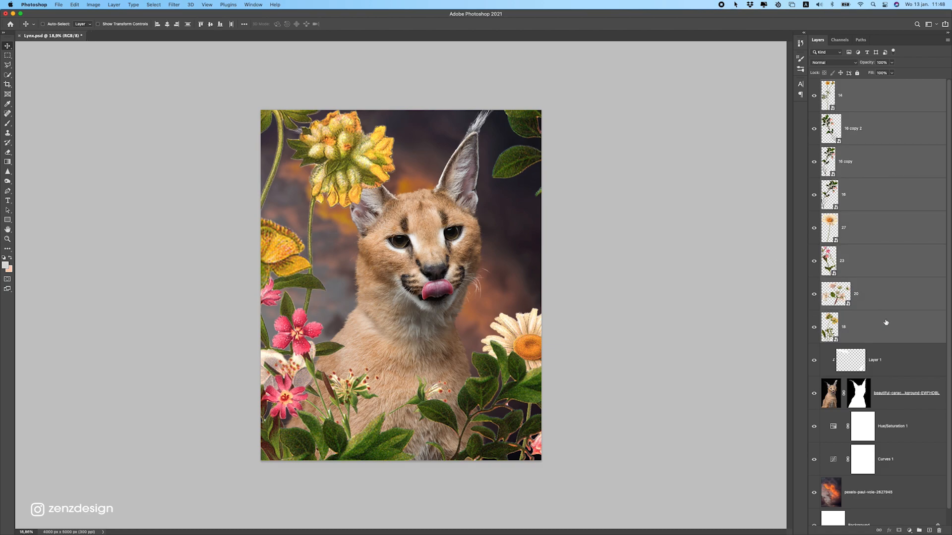
{"action": "key", "text": "super+e"}
{"action": "left_click_drag", "start_coordinate": [359, 188], "coordinate": [441, 195]}
{"action": "key", "text": "super+z"}
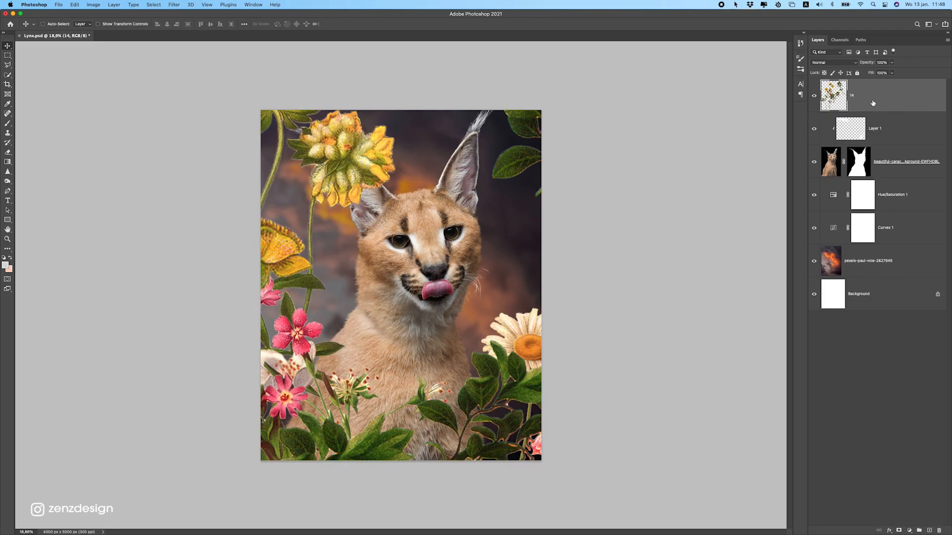
{"action": "right_click", "coordinate": [890, 101]}
{"action": "left_click", "coordinate": [810, 216]}
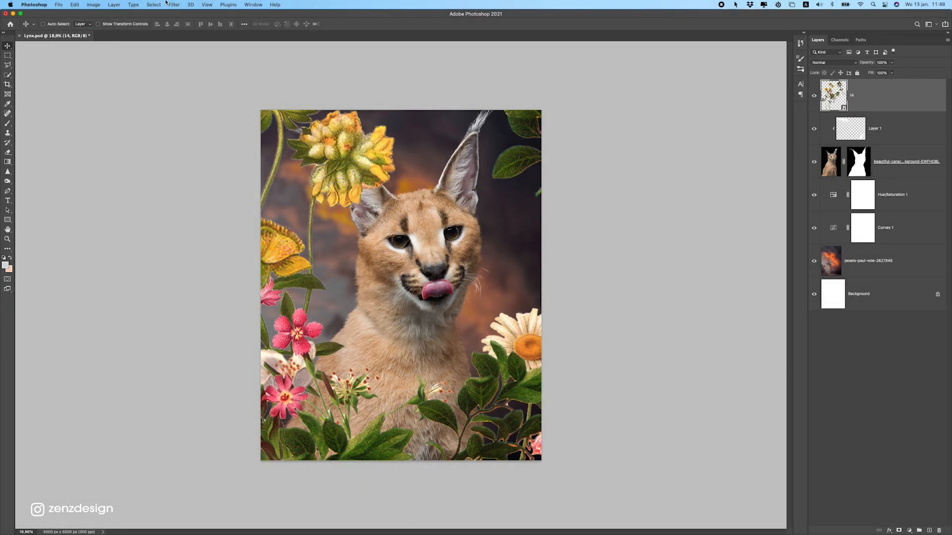
Apply a Gaussian Blur with a radius of about 194 pixels to the merged flower smart object.
{"action": "left_click", "coordinate": [174, 4]}
{"action": "mouse_move", "coordinate": [208, 100]}
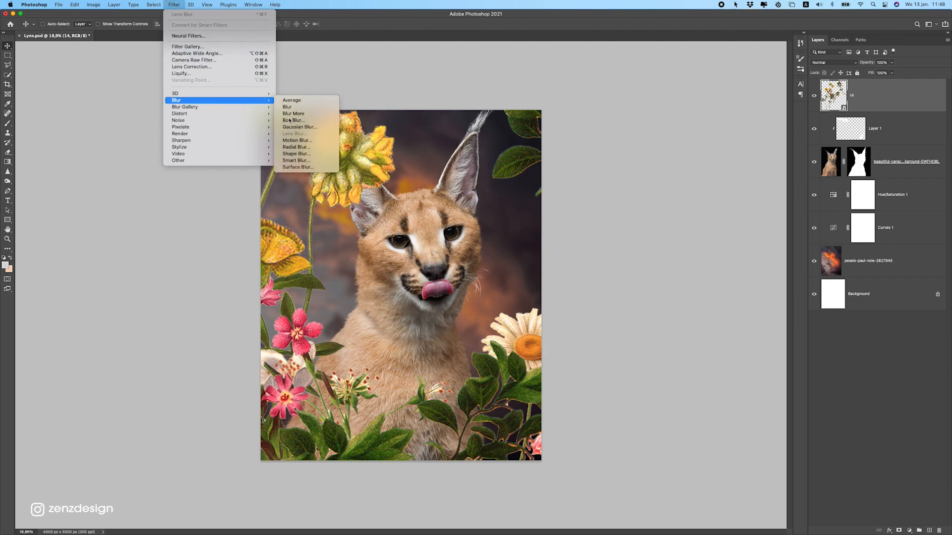
{"action": "left_click", "coordinate": [303, 125]}
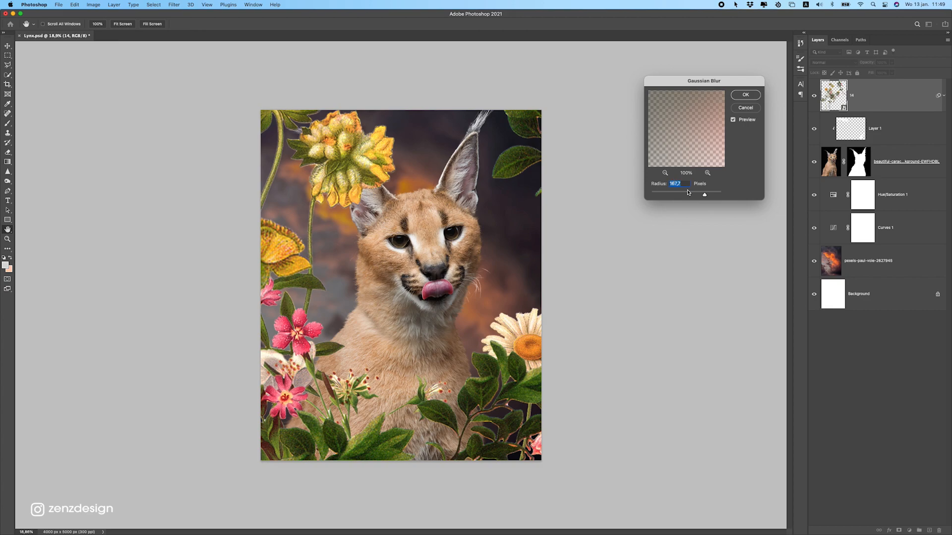
{"action": "left_click_drag", "start_coordinate": [682, 81], "coordinate": [662, 73]}
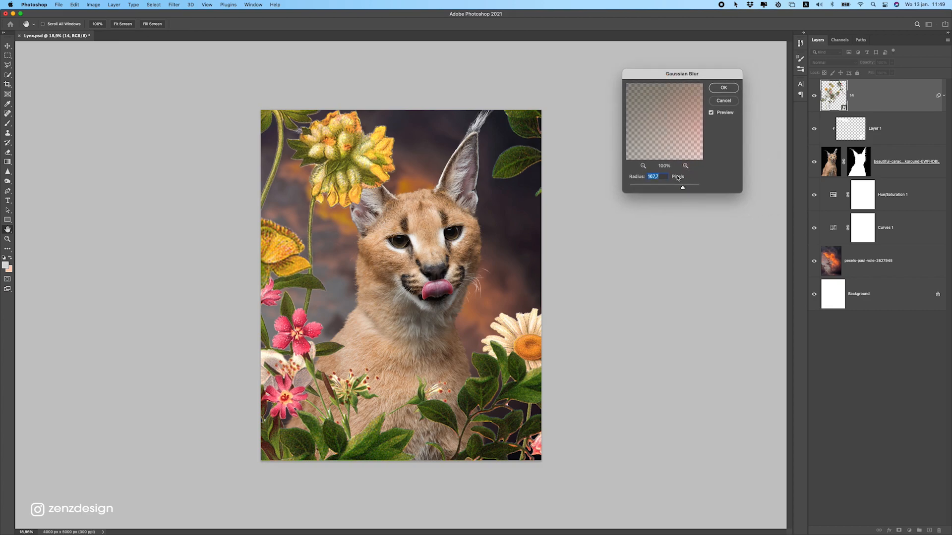
{"action": "mouse_move", "coordinate": [683, 188]}
{"action": "left_mouse_down"}
{"action": "mouse_move", "coordinate": [674, 188]}
{"action": "mouse_move", "coordinate": [684, 188]}
{"action": "left_mouse_up"}
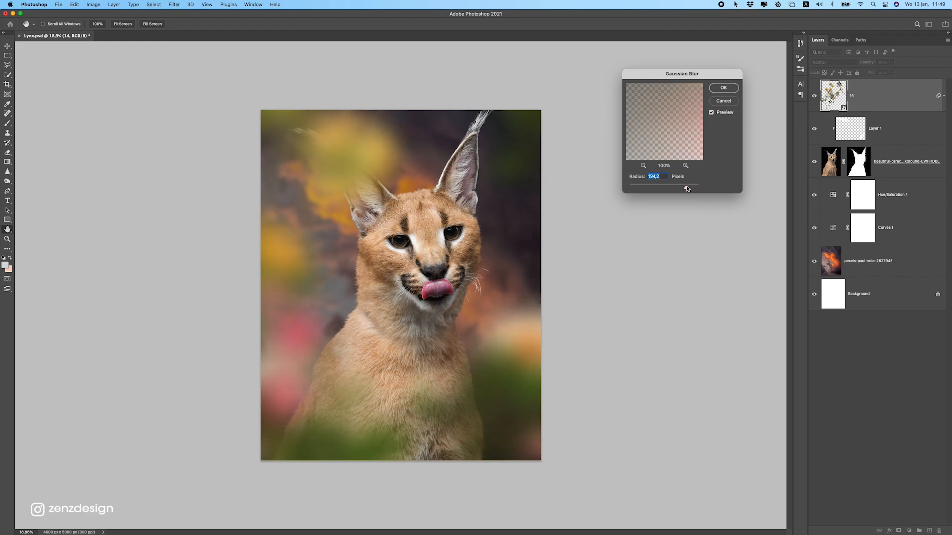
{"action": "left_click", "coordinate": [721, 87]}
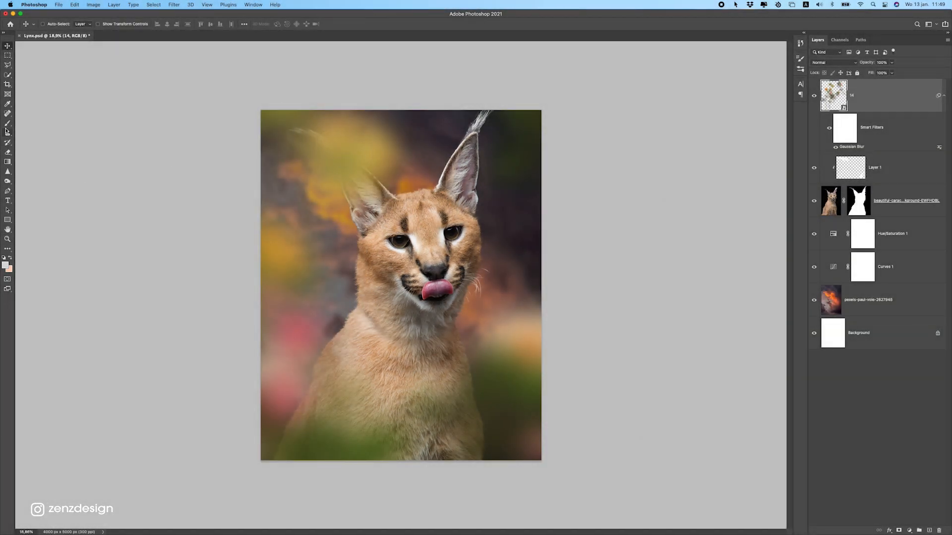
Add a layer mask to the flower layer and paint black with a soft 1200 px brush to clear the blur over the caracal's left-hand ear.
{"action": "left_click", "coordinate": [8, 152]}
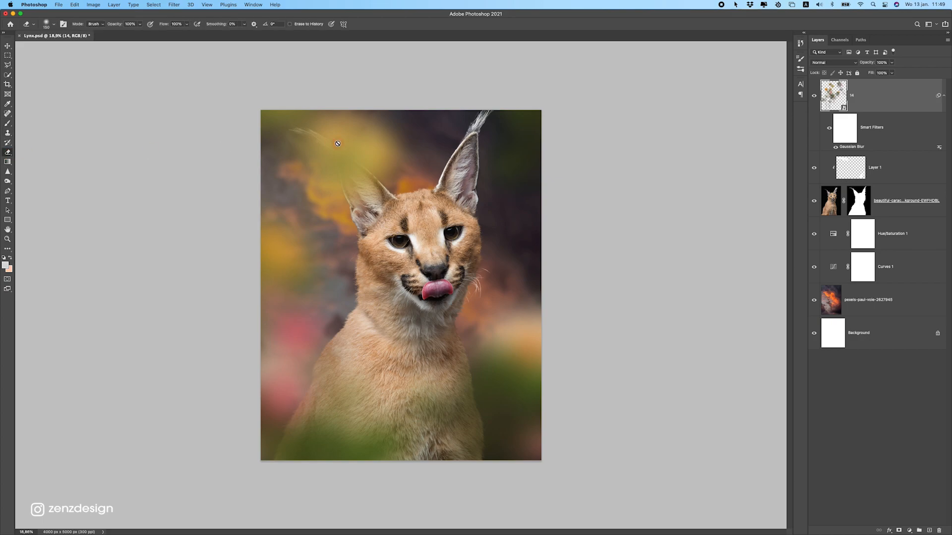
{"action": "left_click", "coordinate": [899, 530]}
{"action": "left_click", "coordinate": [9, 125]}
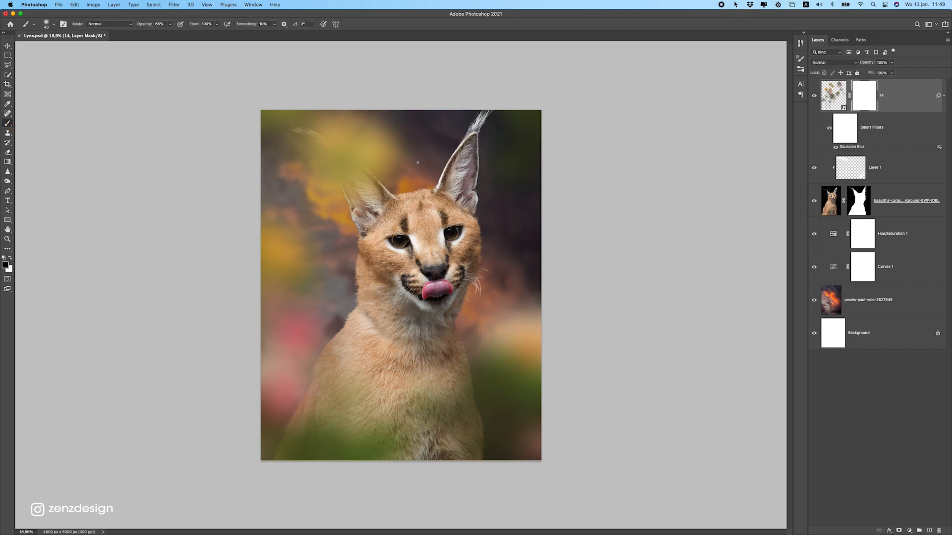
{"action": "key", "text": "bracketright"}
{"action": "key", "text": "bracketright"}
{"action": "key", "text": "bracketright"}
{"action": "key", "text": "bracketright"}
{"action": "key", "text": "bracketright"}
{"action": "key", "text": "bracketright"}
{"action": "key", "text": "bracketright"}
{"action": "key", "text": "bracketright"}
{"action": "key", "text": "bracketright"}
{"action": "key", "text": "bracketright"}
{"action": "key", "text": "bracketright"}
{"action": "left_click", "coordinate": [369, 188]}
{"action": "left_click", "coordinate": [350, 165]}
{"action": "left_click", "coordinate": [355, 189]}
{"action": "mouse_move", "coordinate": [356, 190]}
{"action": "left_mouse_down"}
{"action": "mouse_move", "coordinate": [325, 183]}
{"action": "mouse_move", "coordinate": [385, 133]}
{"action": "mouse_move", "coordinate": [375, 140]}
{"action": "mouse_move", "coordinate": [372, 209]}
{"action": "mouse_move", "coordinate": [367, 166]}
{"action": "left_mouse_up"}
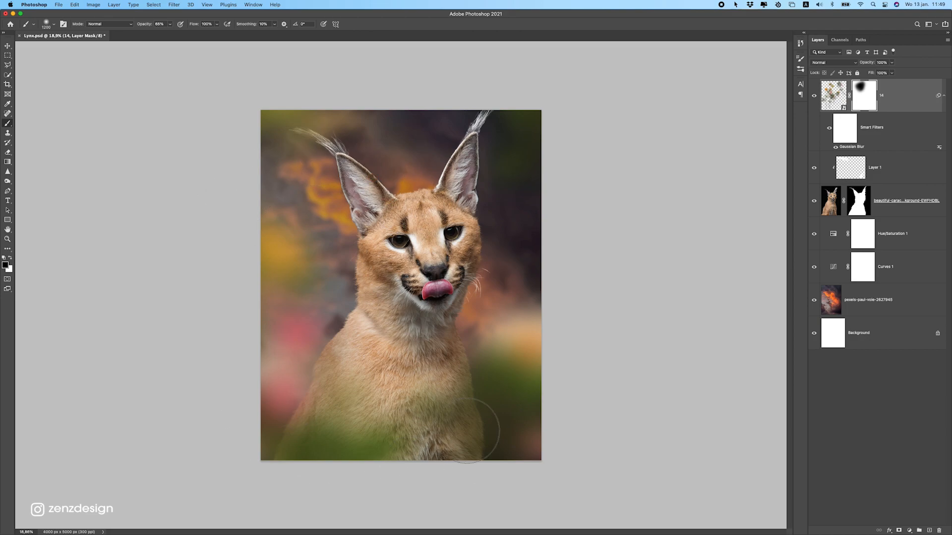
{"action": "left_click", "coordinate": [7, 46]}
Apply a Hue/Saturation smart filter to the flower layer's contents with Lightness at +29.
{"action": "scroll", "coordinate": [478, 241], "scroll_direction": "down", "scroll_amount": 3}
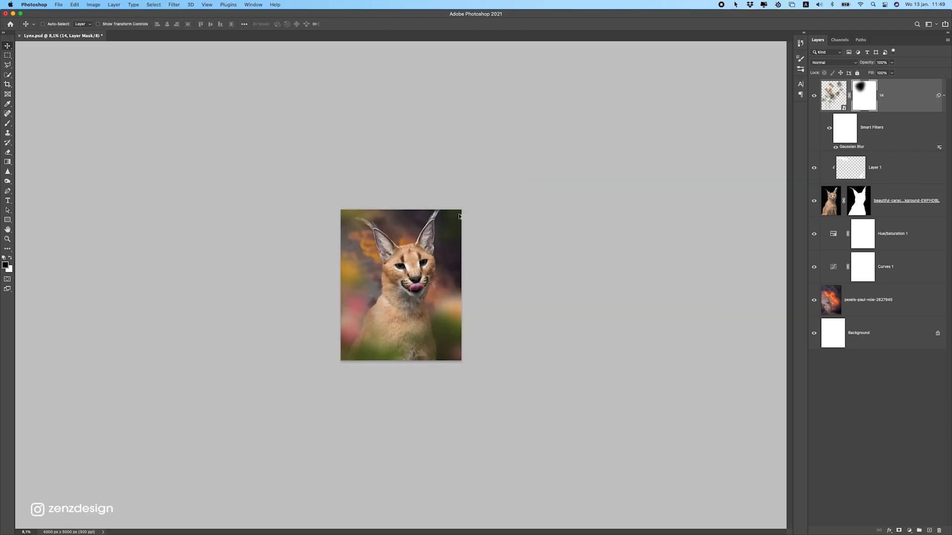
{"action": "scroll", "coordinate": [402, 271], "scroll_direction": "up", "scroll_amount": 3}
{"action": "scroll", "coordinate": [407, 269], "scroll_direction": "down", "scroll_amount": 1}
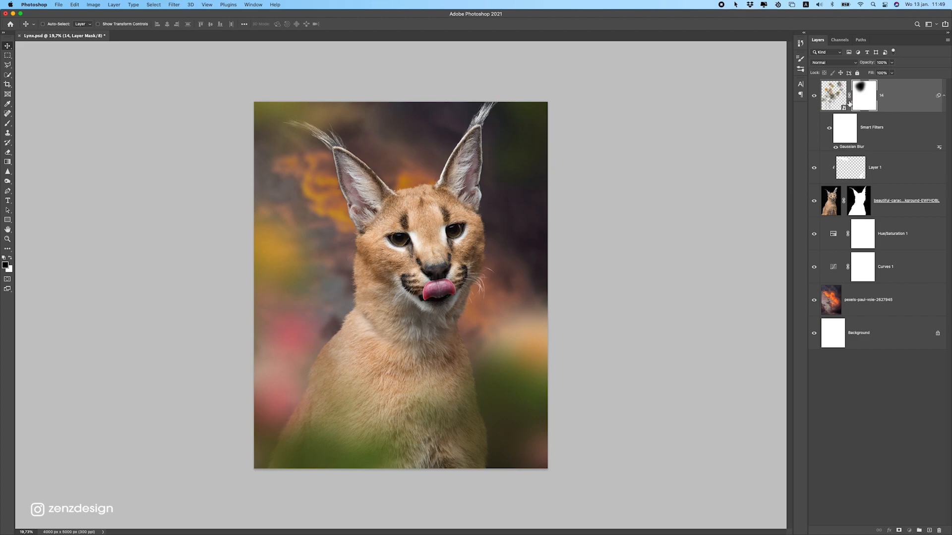
{"action": "left_click", "coordinate": [839, 98]}
{"action": "key", "text": "super+u"}
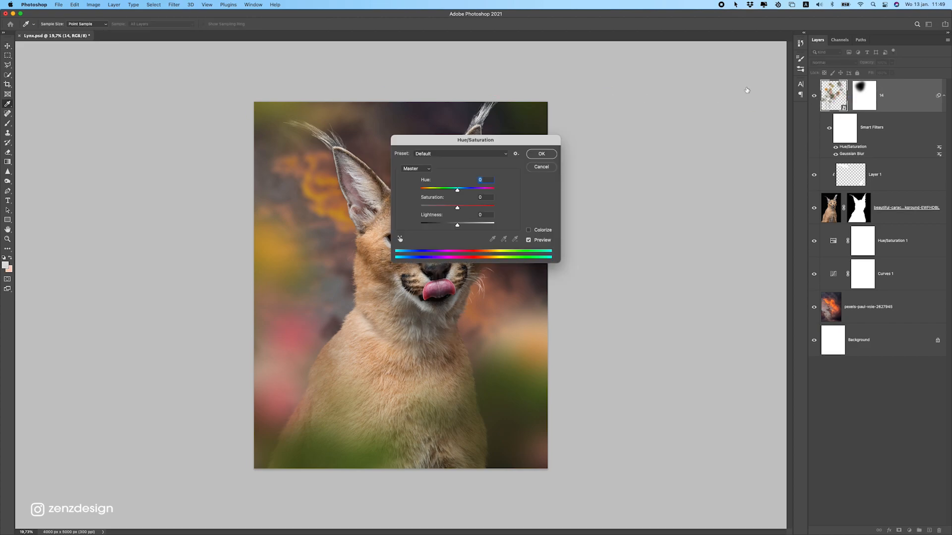
{"action": "left_click_drag", "start_coordinate": [475, 140], "coordinate": [633, 94]}
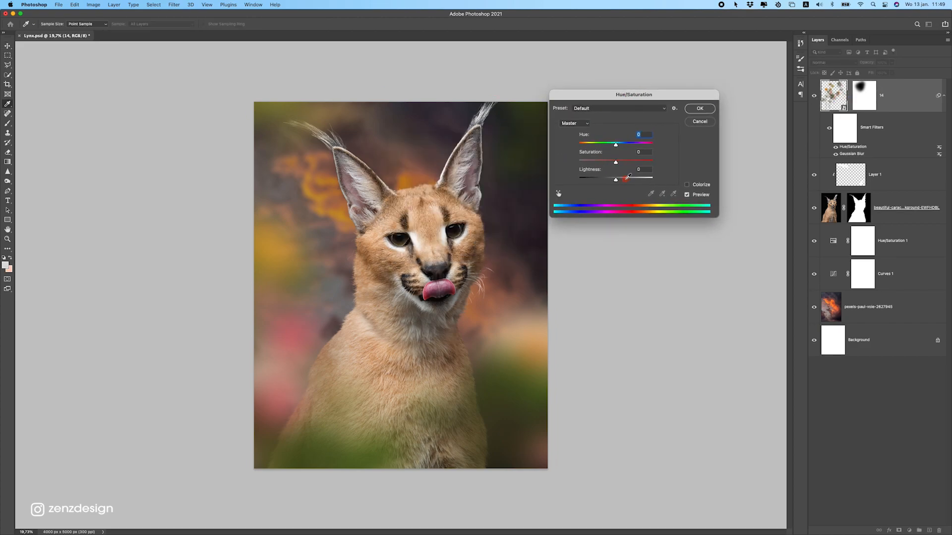
{"action": "left_click_drag", "start_coordinate": [618, 182], "coordinate": [627, 182]}
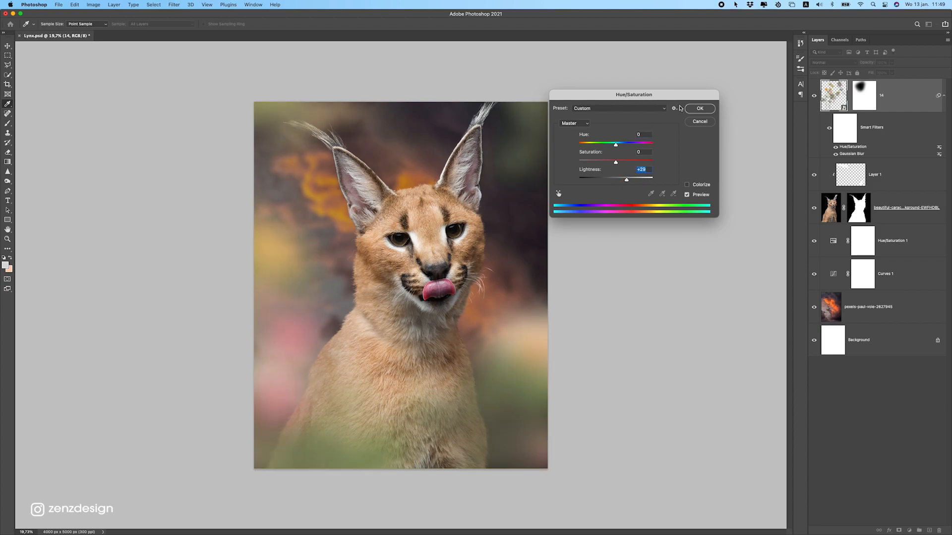
{"action": "left_click", "coordinate": [697, 108]}
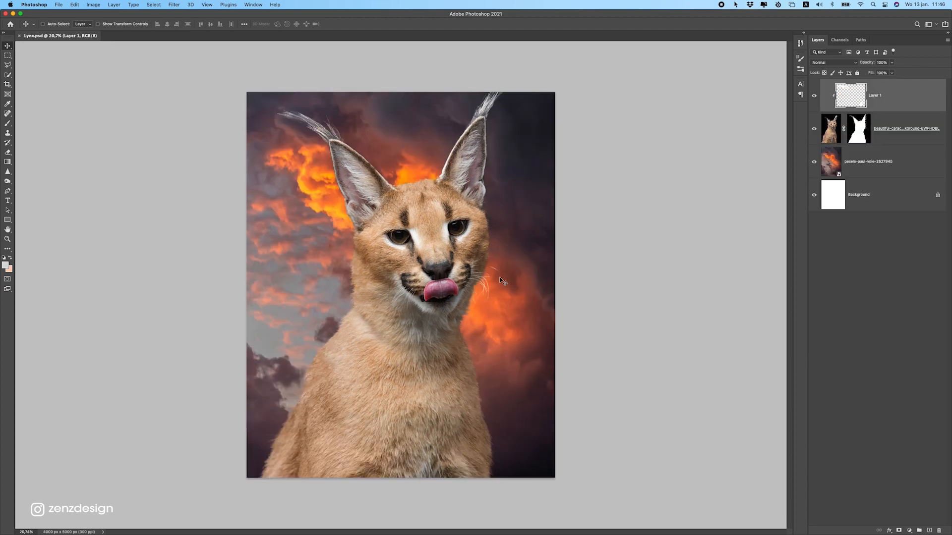
Lower the saturation of the sky's Hue/Saturation 1 adjustment layer to -82.
{"action": "left_click", "coordinate": [859, 320]}
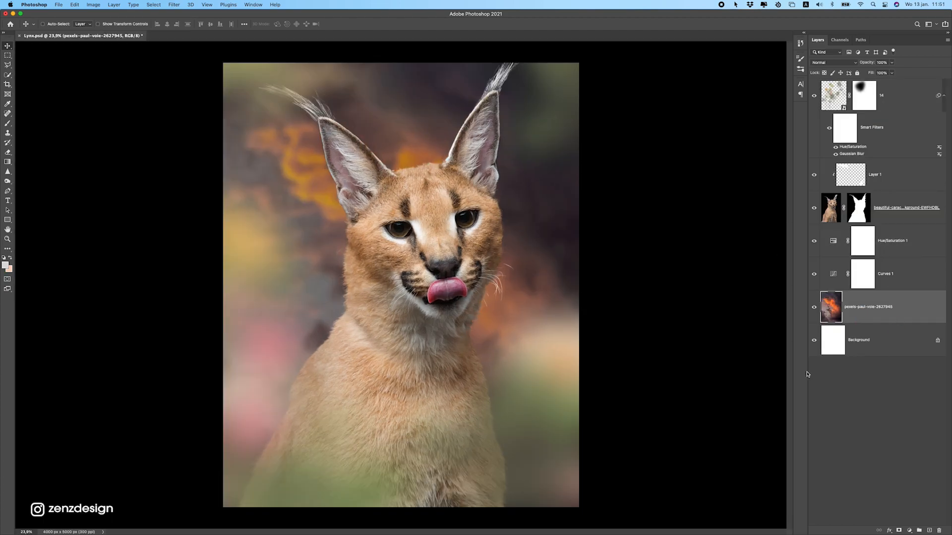
{"action": "double_click", "coordinate": [833, 242]}
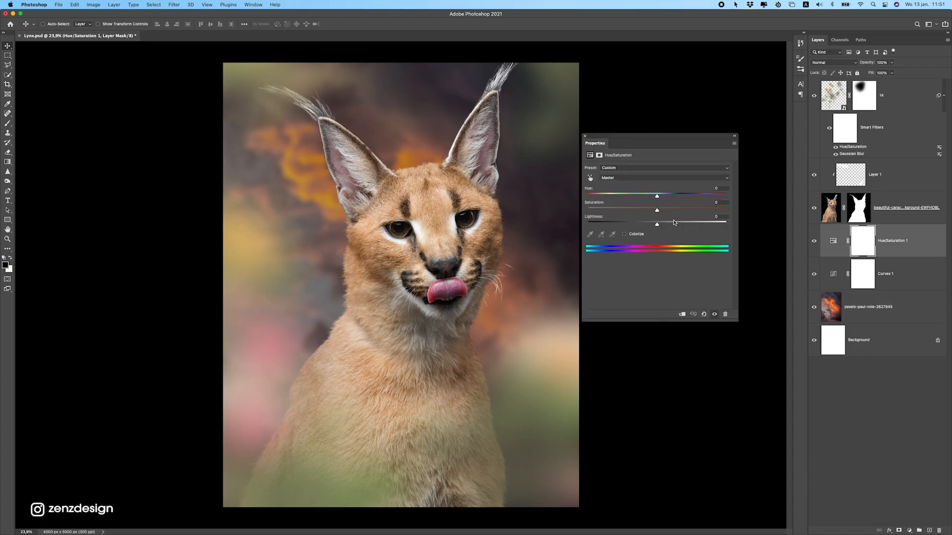
{"action": "left_click_drag", "start_coordinate": [642, 213], "coordinate": [599, 212]}
{"action": "scroll", "coordinate": [418, 285], "scroll_direction": "down", "scroll_amount": 8}
{"action": "scroll", "coordinate": [419, 286], "scroll_direction": "up", "scroll_amount": 5}
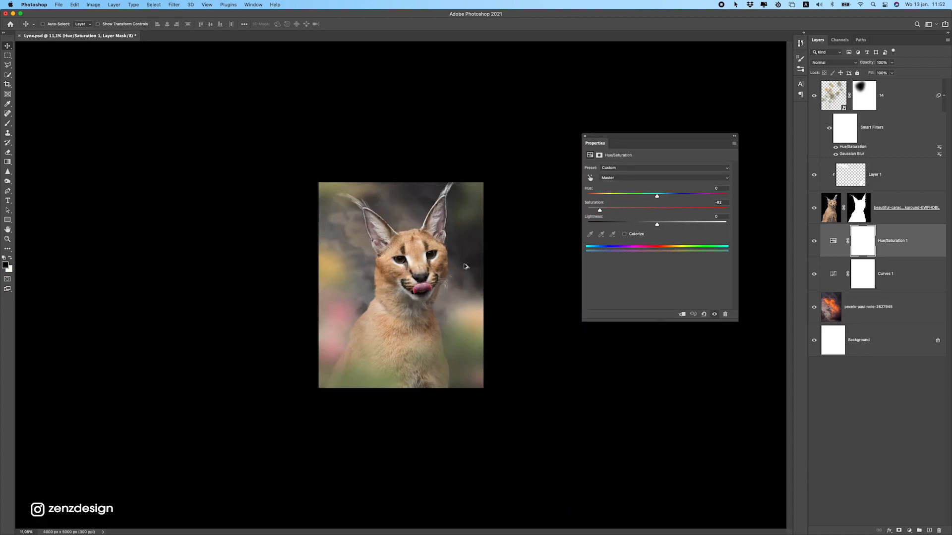
{"action": "left_click", "coordinate": [584, 136]}
Add a new empty layer directly above the sky photo layer, beneath its Curves and Hue/Saturation adjustments.
{"action": "left_click", "coordinate": [846, 288]}
{"action": "left_click", "coordinate": [852, 309]}
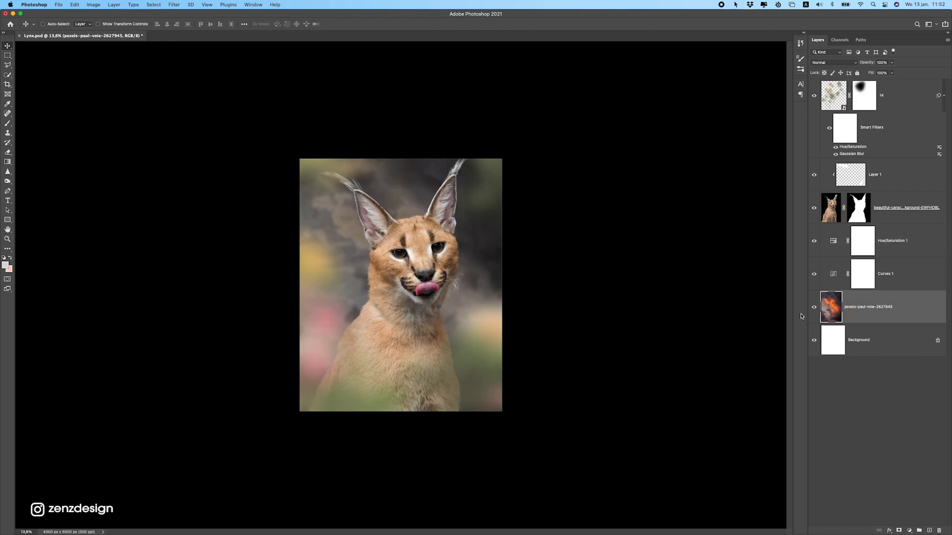
{"action": "scroll", "coordinate": [481, 321], "scroll_direction": "up", "scroll_amount": 5}
{"action": "scroll", "coordinate": [459, 330], "scroll_direction": "down", "scroll_amount": 3}
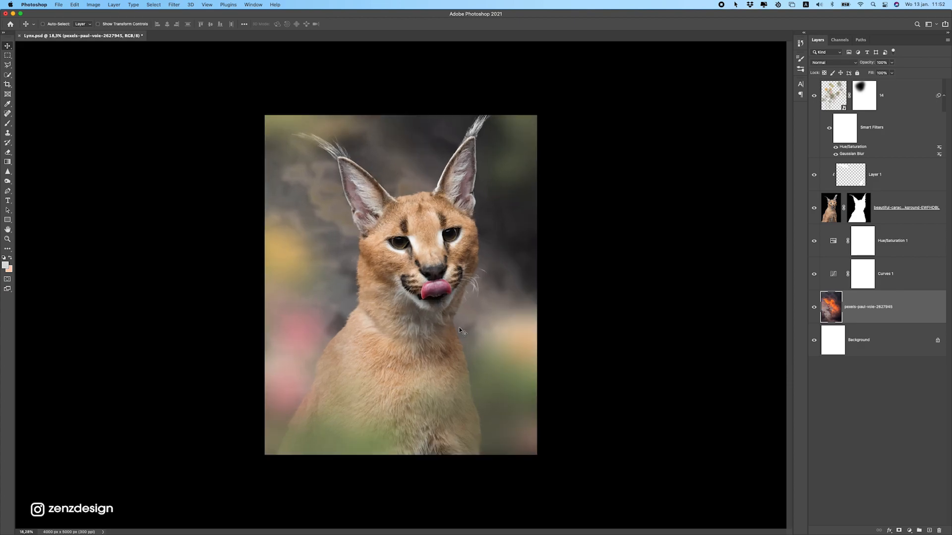
{"action": "left_click", "coordinate": [893, 105]}
{"action": "left_click", "coordinate": [871, 303]}
{"action": "left_click", "coordinate": [929, 530]}
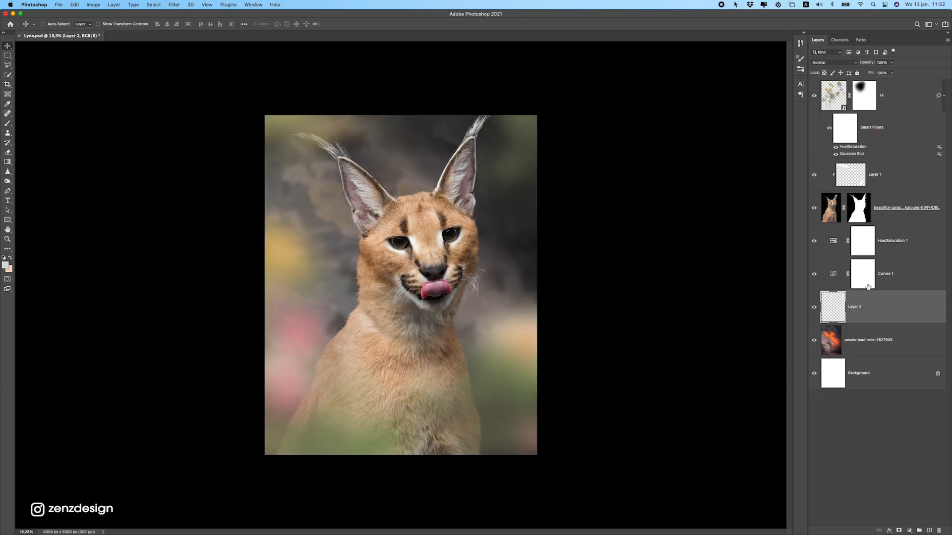
Choose the Brush tool and set the foreground colour to a pale peach, about #ffe8cd.
{"action": "left_click", "coordinate": [7, 123]}
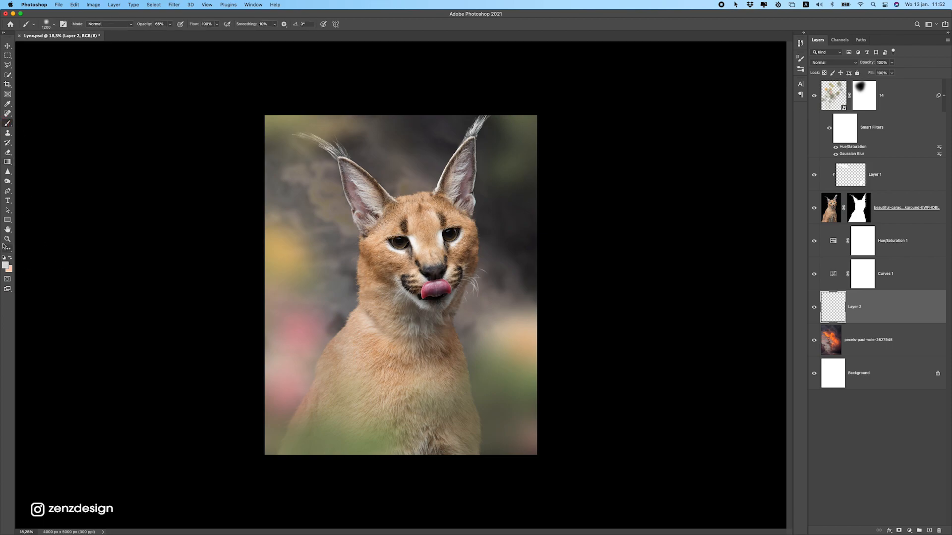
{"action": "left_click", "coordinate": [4, 269]}
{"action": "left_click", "coordinate": [535, 336]}
{"action": "left_click", "coordinate": [529, 328]}
{"action": "left_click", "coordinate": [522, 149]}
{"action": "left_click_drag", "start_coordinate": [523, 150], "coordinate": [562, 143]}
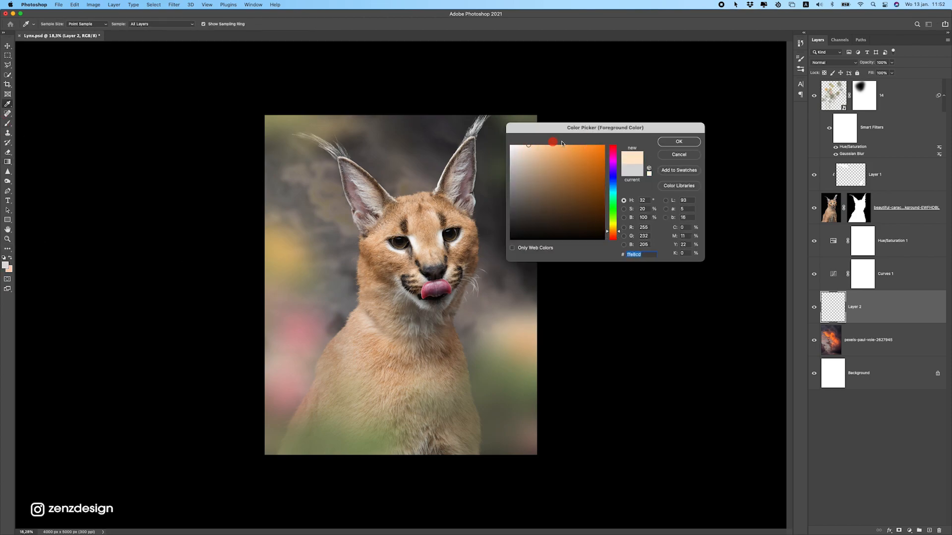
{"action": "left_click", "coordinate": [675, 142]}
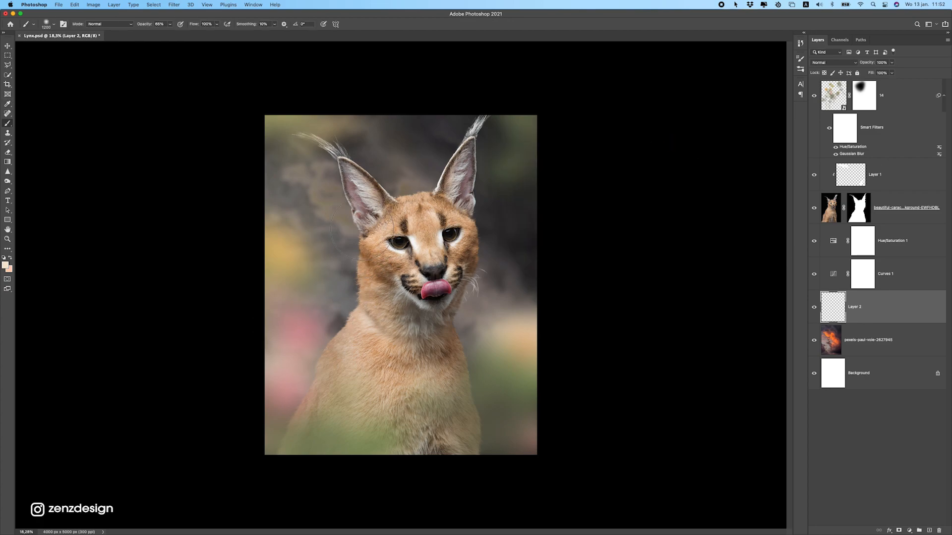
Set the brush opacity to 100% and paint a single soft peach dab on the new layer behind the caracal.
{"action": "left_click", "coordinate": [172, 24]}
{"action": "left_click", "coordinate": [304, 189]}
{"action": "left_click_drag", "start_coordinate": [174, 33], "coordinate": [181, 32]}
{"action": "left_click", "coordinate": [381, 264]}
Move the peach glow behind the caracal's head and enlarge it with Free Transform.
{"action": "left_click", "coordinate": [6, 47]}
{"action": "mouse_move", "coordinate": [422, 209]}
{"action": "left_mouse_down"}
{"action": "mouse_move", "coordinate": [369, 149]}
{"action": "mouse_move", "coordinate": [426, 208]}
{"action": "left_mouse_up"}
{"action": "key", "text": "ctrl+t"}
{"action": "left_click_drag", "start_coordinate": [414, 168], "coordinate": [510, 91]}
{"action": "left_click_drag", "start_coordinate": [383, 204], "coordinate": [420, 256]}
{"action": "key", "text": "Return"}
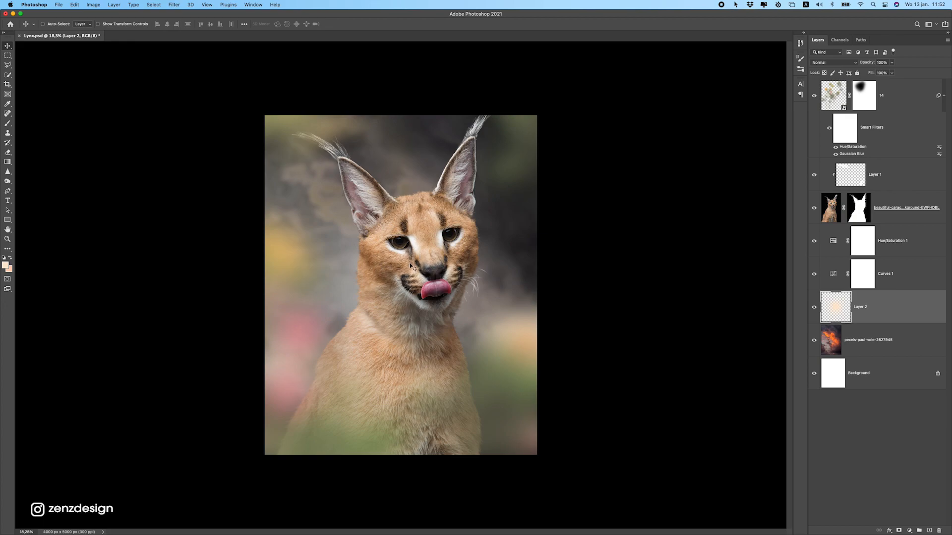
Reposition the enlarged glow behind the caracal's head and neck.
{"action": "scroll", "coordinate": [406, 256], "scroll_direction": "up", "scroll_amount": 5}
{"action": "scroll", "coordinate": [454, 303], "scroll_direction": "down", "scroll_amount": 6}
{"action": "scroll", "coordinate": [453, 305], "scroll_direction": "up", "scroll_amount": 1}
{"action": "mouse_move", "coordinate": [454, 305]}
{"action": "left_mouse_down"}
{"action": "mouse_move", "coordinate": [414, 289]}
{"action": "mouse_move", "coordinate": [280, 342]}
{"action": "mouse_move", "coordinate": [449, 309]}
{"action": "mouse_move", "coordinate": [429, 302]}
{"action": "left_mouse_up"}
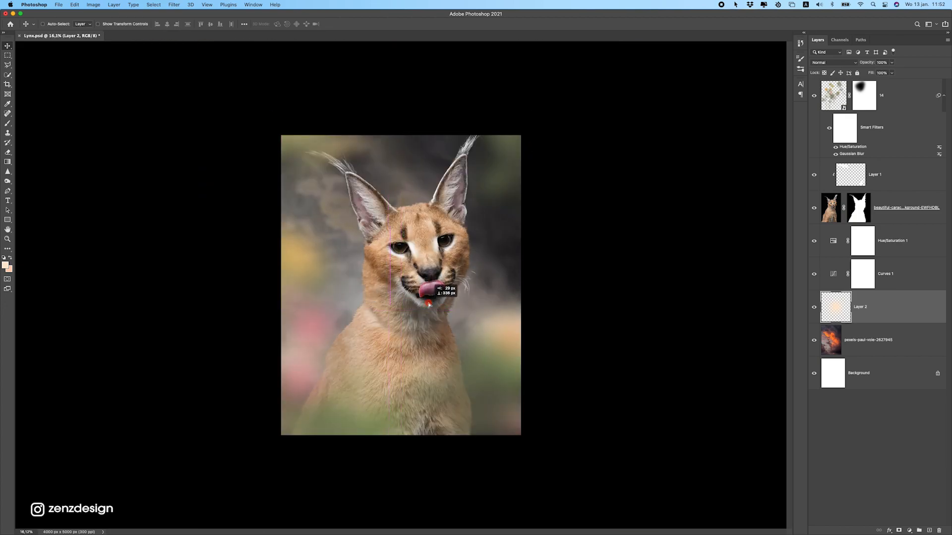
Duplicate the glow layer twice to strengthen the backlight, shifting the copies slightly behind the caracal.
{"action": "key", "text": "super+j"}
{"action": "scroll", "coordinate": [425, 302], "scroll_direction": "up", "scroll_amount": 4}
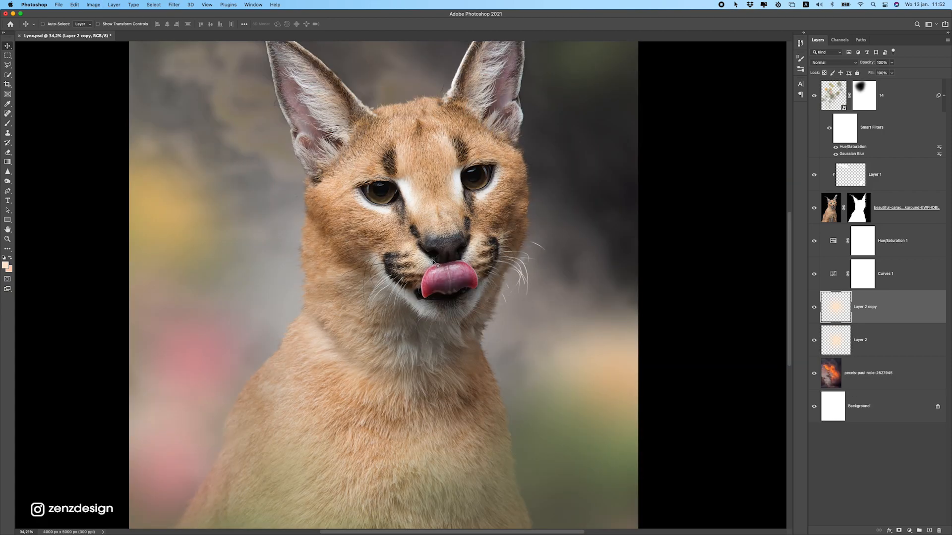
{"action": "scroll", "coordinate": [426, 302], "scroll_direction": "down", "scroll_amount": 5}
{"action": "mouse_move", "coordinate": [425, 302]}
{"action": "left_mouse_down"}
{"action": "mouse_move", "coordinate": [452, 213]}
{"action": "mouse_move", "coordinate": [459, 241]}
{"action": "mouse_move", "coordinate": [394, 296]}
{"action": "mouse_move", "coordinate": [386, 314]}
{"action": "mouse_move", "coordinate": [414, 304]}
{"action": "mouse_move", "coordinate": [451, 233]}
{"action": "mouse_move", "coordinate": [427, 263]}
{"action": "mouse_move", "coordinate": [438, 294]}
{"action": "left_mouse_up"}
{"action": "scroll", "coordinate": [436, 226], "scroll_direction": "up", "scroll_amount": 3}
{"action": "key", "text": "super+j"}
{"action": "scroll", "coordinate": [414, 303], "scroll_direction": "down", "scroll_amount": 6}
{"action": "scroll", "coordinate": [415, 303], "scroll_direction": "up", "scroll_amount": 6}
{"action": "scroll", "coordinate": [416, 288], "scroll_direction": "up", "scroll_amount": 5}
{"action": "scroll", "coordinate": [301, 271], "scroll_direction": "down", "scroll_amount": 8}
{"action": "scroll", "coordinate": [302, 272], "scroll_direction": "up", "scroll_amount": 5}
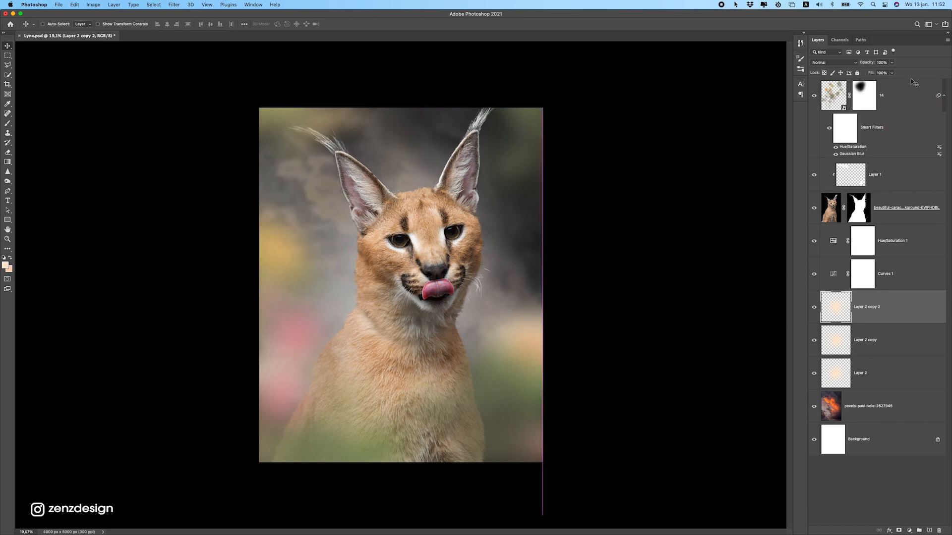
{"action": "scroll", "coordinate": [454, 247], "scroll_direction": "down", "scroll_amount": 6}
{"action": "scroll", "coordinate": [455, 246], "scroll_direction": "up", "scroll_amount": 5}
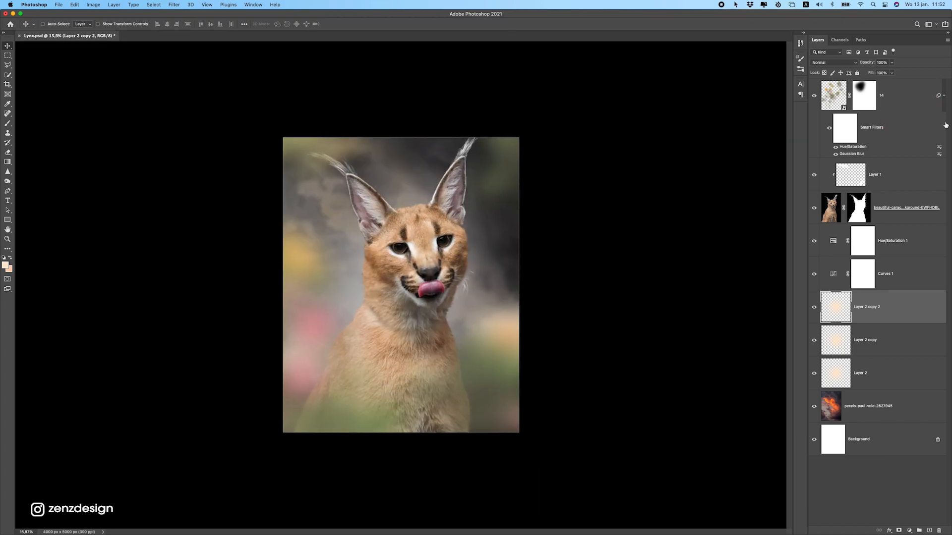
Add a Curves adjustment clipped to the caracal layer and lower its white point output to 189.
{"action": "left_click", "coordinate": [870, 101]}
{"action": "left_click", "coordinate": [863, 204]}
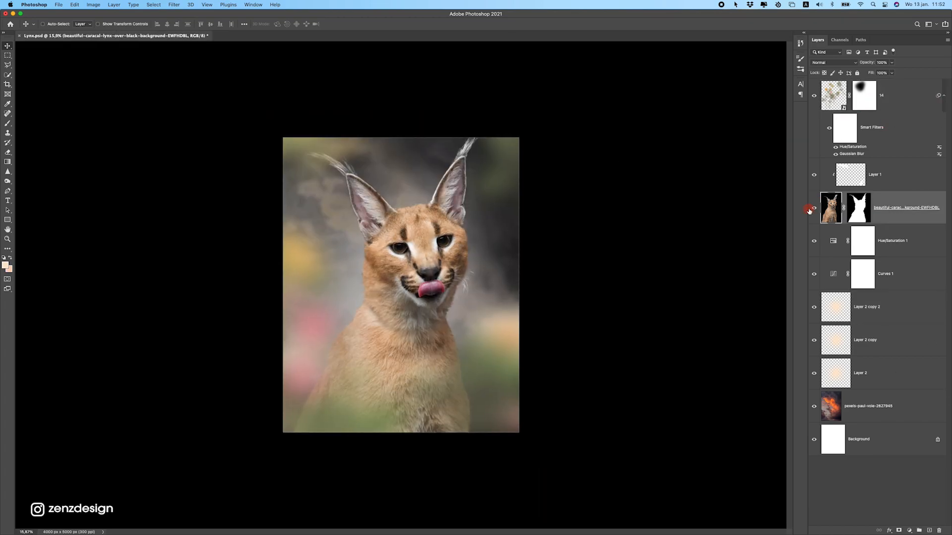
{"action": "left_click", "coordinate": [809, 210]}
{"action": "left_click", "coordinate": [810, 209]}
{"action": "left_click", "coordinate": [909, 531]}
{"action": "left_click", "coordinate": [933, 409]}
{"action": "left_click_drag", "start_coordinate": [711, 193], "coordinate": [712, 214]}
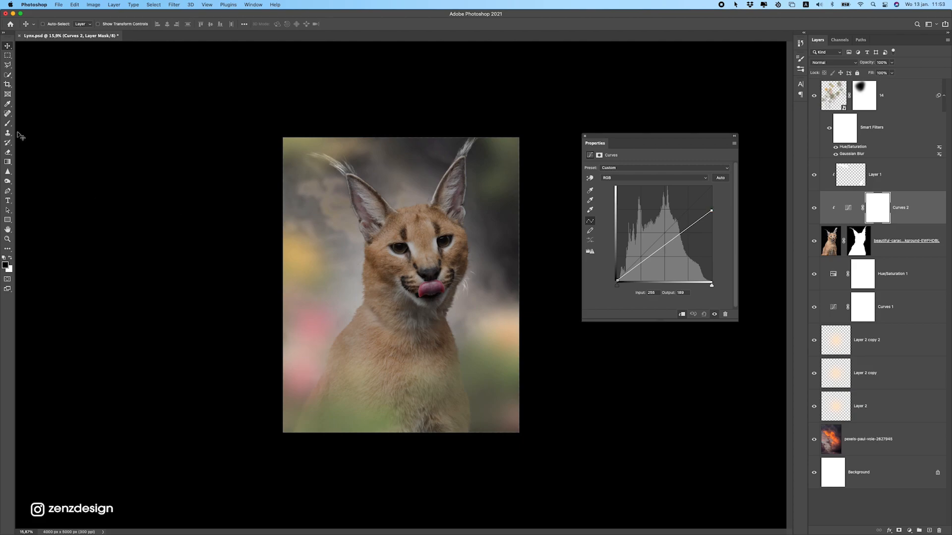
Paint black on the caracal Curves mask with the soft 1200 px brush to remove the darkening from the face and left-hand body side.
{"action": "left_click", "coordinate": [7, 124]}
{"action": "left_click_drag", "start_coordinate": [413, 224], "coordinate": [331, 371]}
{"action": "key", "text": "super+z"}
{"action": "scroll", "coordinate": [325, 340], "scroll_direction": "down", "scroll_amount": 5}
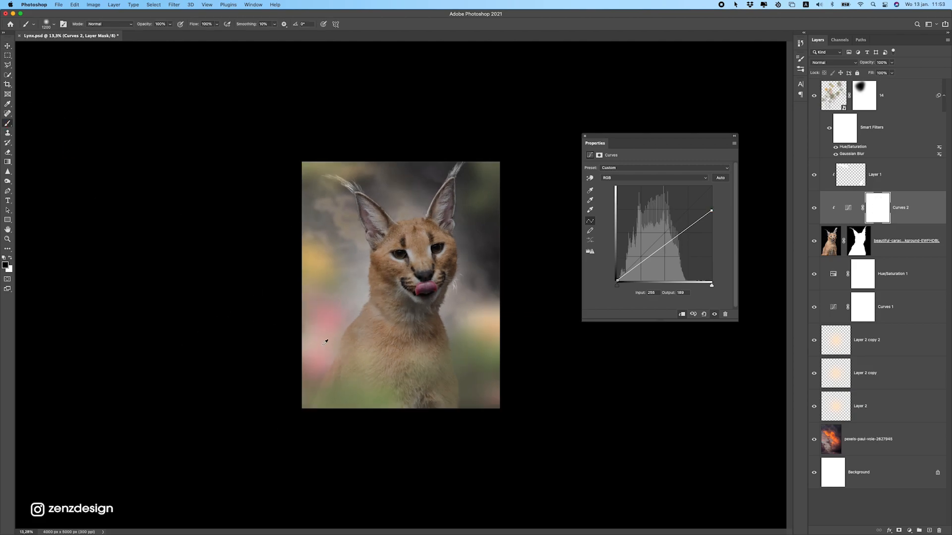
{"action": "scroll", "coordinate": [321, 344], "scroll_direction": "up", "scroll_amount": 4}
{"action": "scroll", "coordinate": [292, 325], "scroll_direction": "up", "scroll_amount": 3}
{"action": "scroll", "coordinate": [389, 305], "scroll_direction": "down", "scroll_amount": 3}
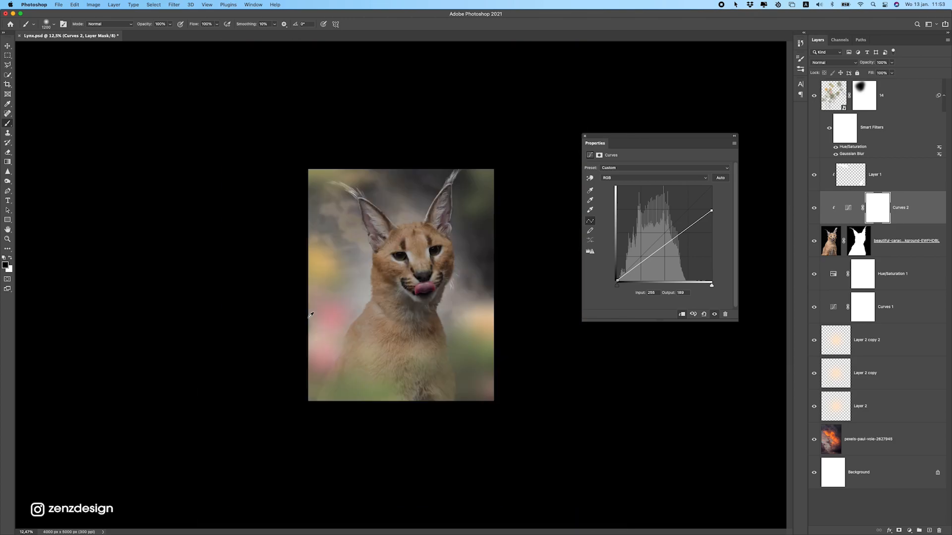
{"action": "scroll", "coordinate": [405, 307], "scroll_direction": "up", "scroll_amount": 1}
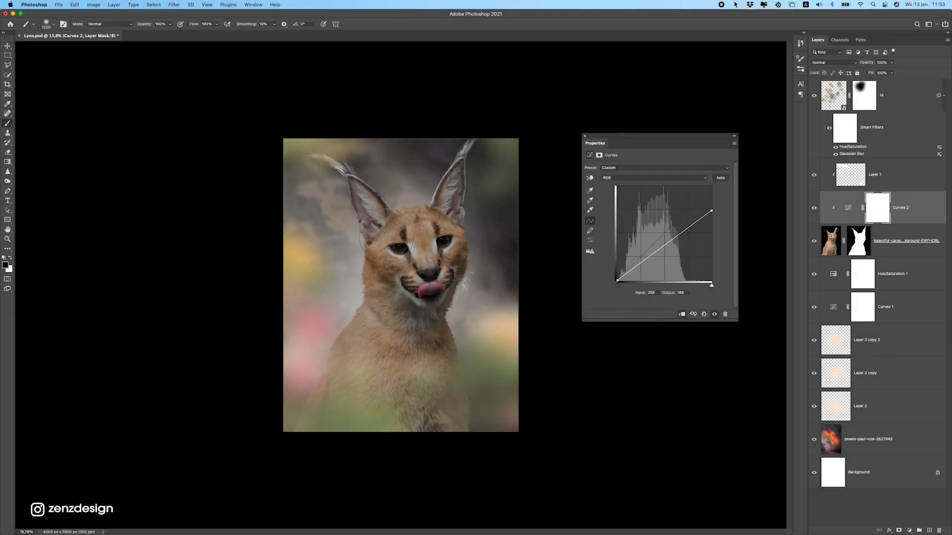
{"action": "mouse_move", "coordinate": [389, 238]}
{"action": "left_mouse_down"}
{"action": "mouse_move", "coordinate": [397, 278]}
{"action": "mouse_move", "coordinate": [365, 368]}
{"action": "mouse_move", "coordinate": [319, 404]}
{"action": "left_mouse_up"}
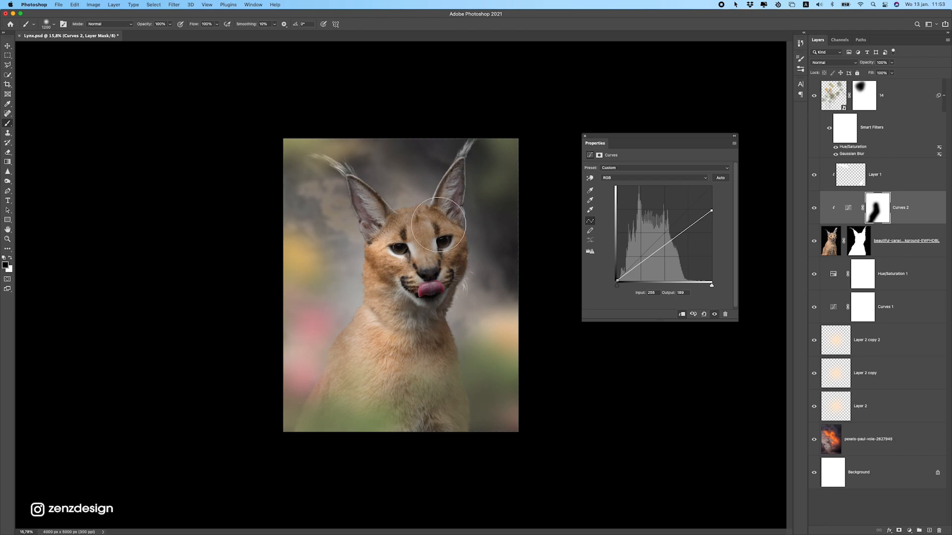
{"action": "scroll", "coordinate": [329, 265], "scroll_direction": "up", "scroll_amount": 2}
{"action": "mouse_move", "coordinate": [359, 308]}
{"action": "left_mouse_down"}
{"action": "mouse_move", "coordinate": [317, 164]}
{"action": "mouse_move", "coordinate": [297, 170]}
{"action": "mouse_move", "coordinate": [347, 258]}
{"action": "mouse_move", "coordinate": [331, 357]}
{"action": "mouse_move", "coordinate": [347, 352]}
{"action": "mouse_move", "coordinate": [377, 258]}
{"action": "mouse_move", "coordinate": [369, 317]}
{"action": "mouse_move", "coordinate": [314, 424]}
{"action": "left_mouse_up"}
{"action": "scroll", "coordinate": [357, 322], "scroll_direction": "down", "scroll_amount": 5}
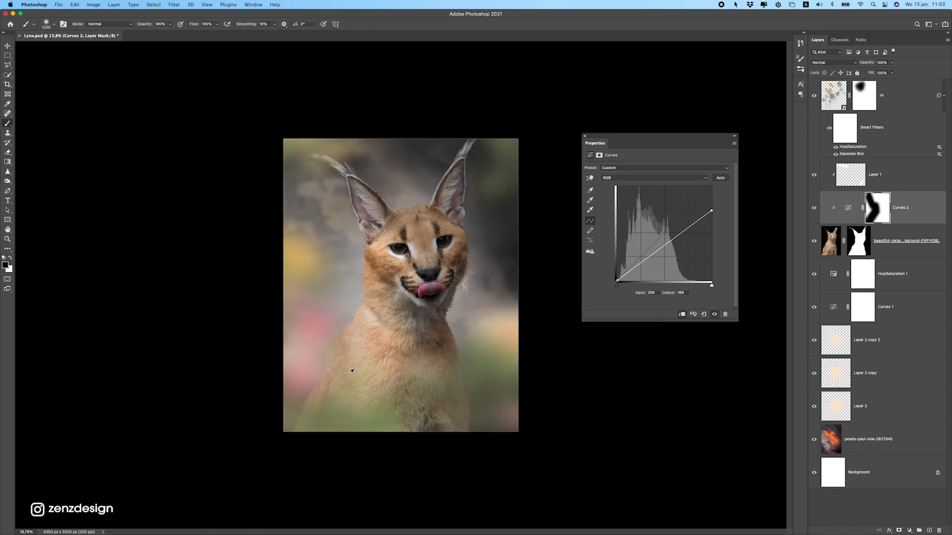
{"action": "scroll", "coordinate": [401, 217], "scroll_direction": "up", "scroll_amount": 4}
Reduce the brush to 400 px and paint black on the Curves mask over the caracal's ears, face and chest.
{"action": "key", "text": "bracketleft"}
{"action": "key", "text": "bracketleft"}
{"action": "key", "text": "bracketleft"}
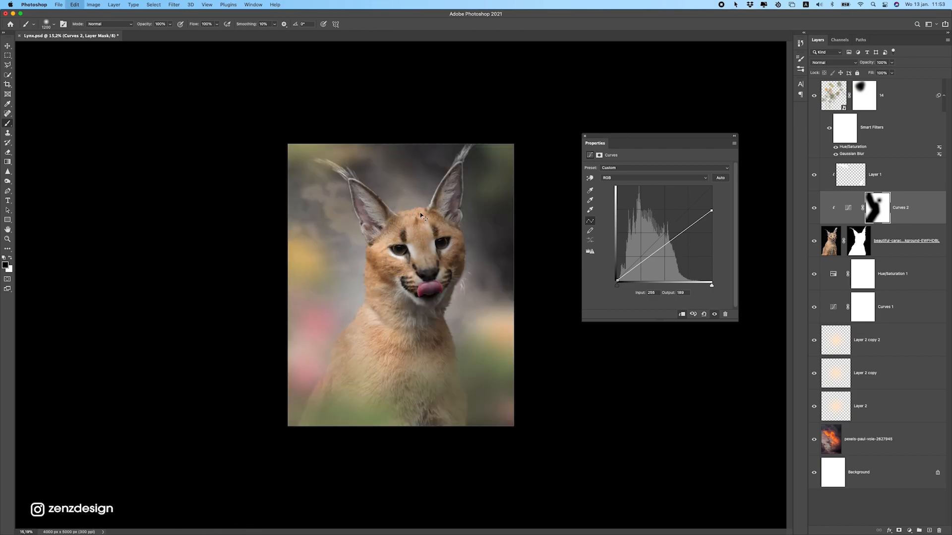
{"action": "key", "text": "bracketleft"}
{"action": "key", "text": "bracketleft"}
{"action": "key", "text": "bracketleft"}
{"action": "key", "text": "bracketleft"}
{"action": "key", "text": "bracketleft"}
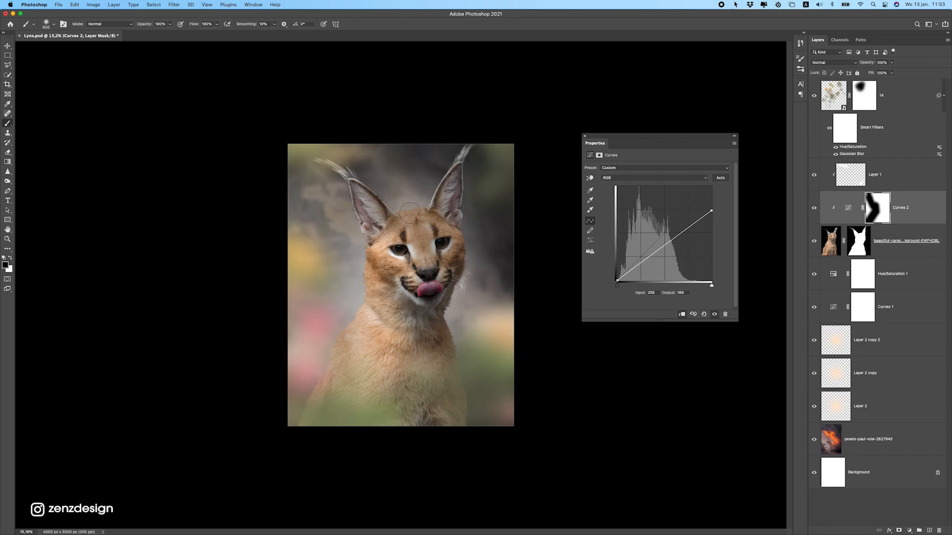
{"action": "left_click_drag", "start_coordinate": [444, 190], "coordinate": [467, 148]}
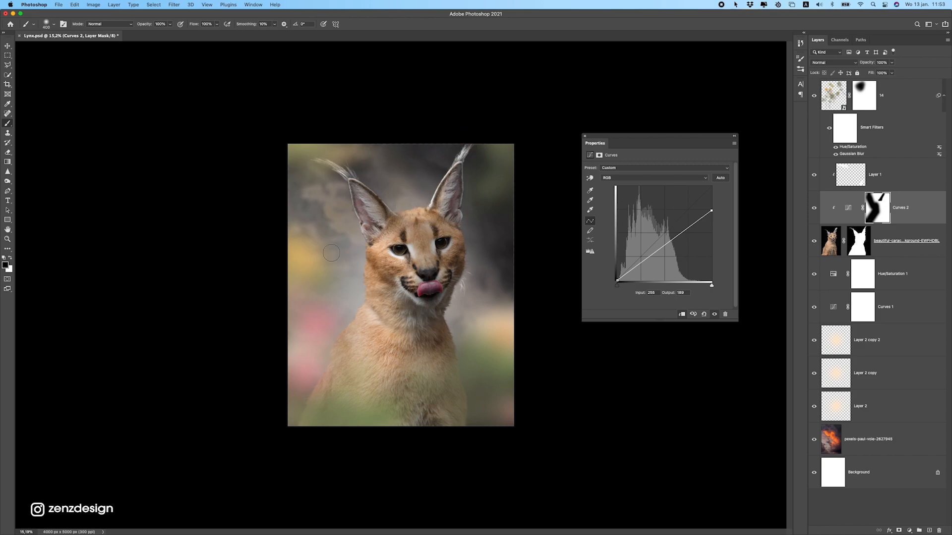
{"action": "left_click_drag", "start_coordinate": [354, 193], "coordinate": [347, 177]}
{"action": "mouse_move", "coordinate": [390, 236]}
{"action": "left_mouse_down"}
{"action": "mouse_move", "coordinate": [406, 232]}
{"action": "mouse_move", "coordinate": [437, 256]}
{"action": "mouse_move", "coordinate": [407, 272]}
{"action": "left_mouse_up"}
{"action": "left_click_drag", "start_coordinate": [390, 364], "coordinate": [408, 386]}
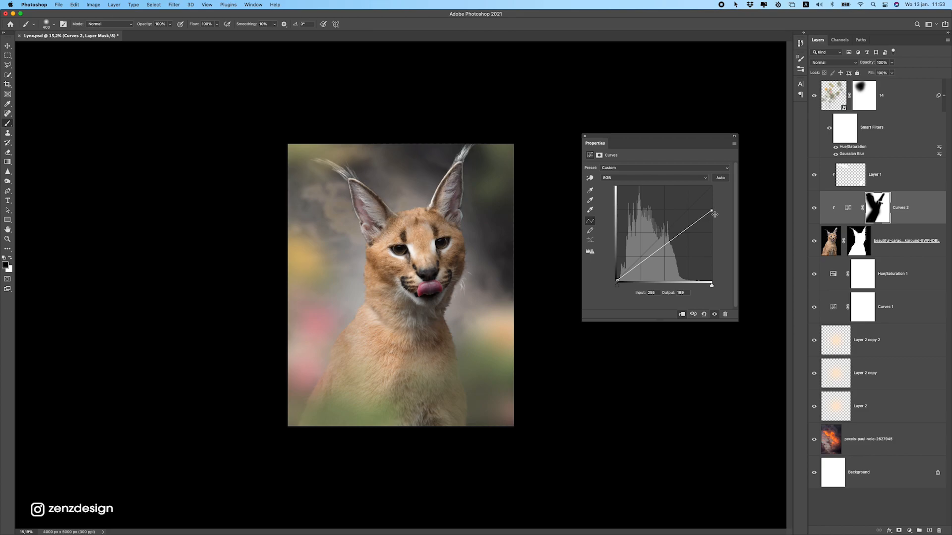
Darken the caracal's shadow side further by lowering the Curves white point output to 157.
{"action": "left_click_drag", "start_coordinate": [716, 221], "coordinate": [718, 224]}
{"action": "scroll", "coordinate": [463, 334], "scroll_direction": "up", "scroll_amount": 1}
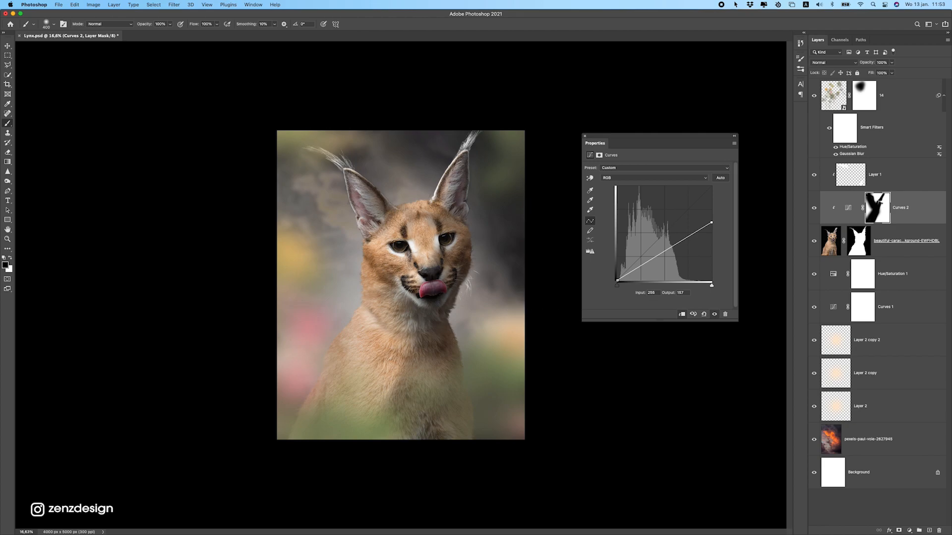
{"action": "left_click", "coordinate": [7, 46]}
{"action": "scroll", "coordinate": [318, 253], "scroll_direction": "down", "scroll_amount": 3}
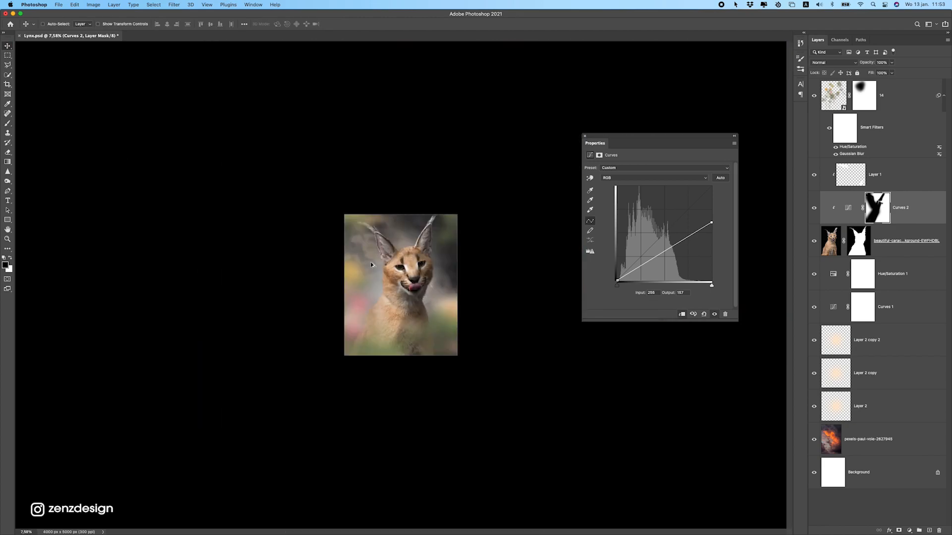
{"action": "scroll", "coordinate": [392, 252], "scroll_direction": "up", "scroll_amount": 4}
Create a clipped layer directly above the caracal, filled with 50% gray and blended in Overlay mode.
{"action": "left_click", "coordinate": [915, 248]}
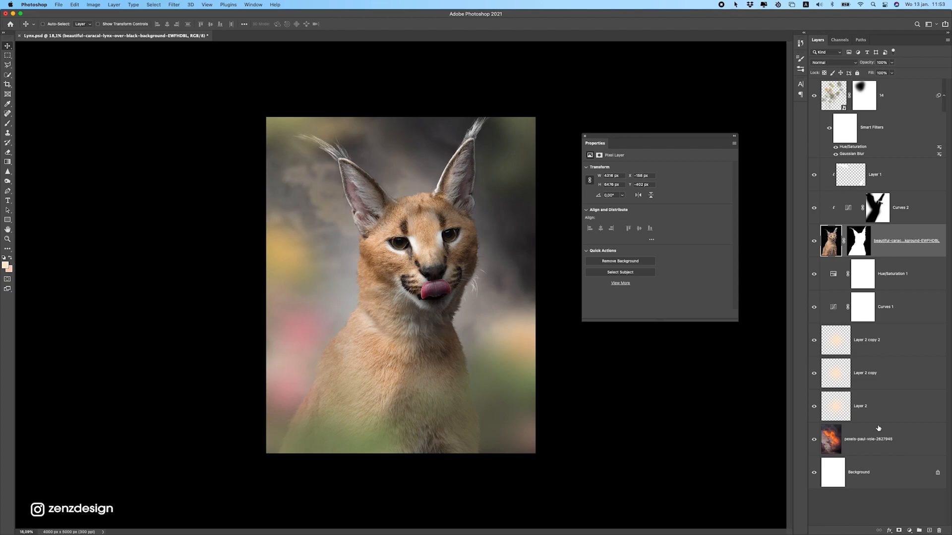
{"action": "left_click", "coordinate": [932, 530]}
{"action": "left_click", "coordinate": [77, 5]}
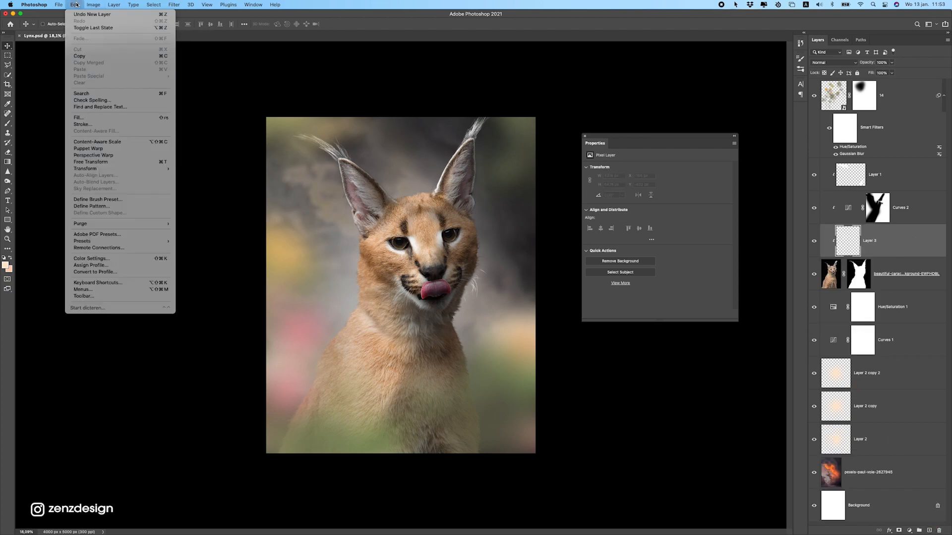
{"action": "left_click", "coordinate": [95, 117]}
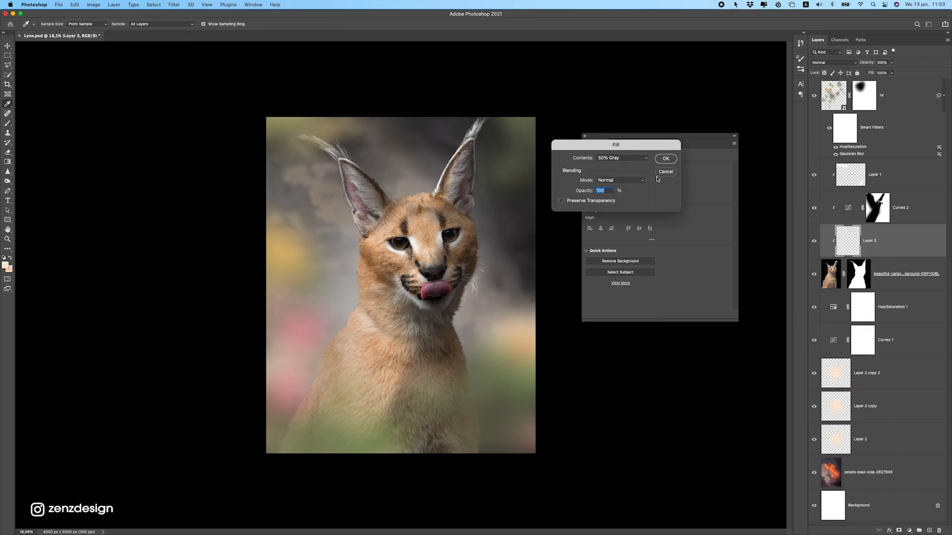
{"action": "left_click", "coordinate": [664, 158]}
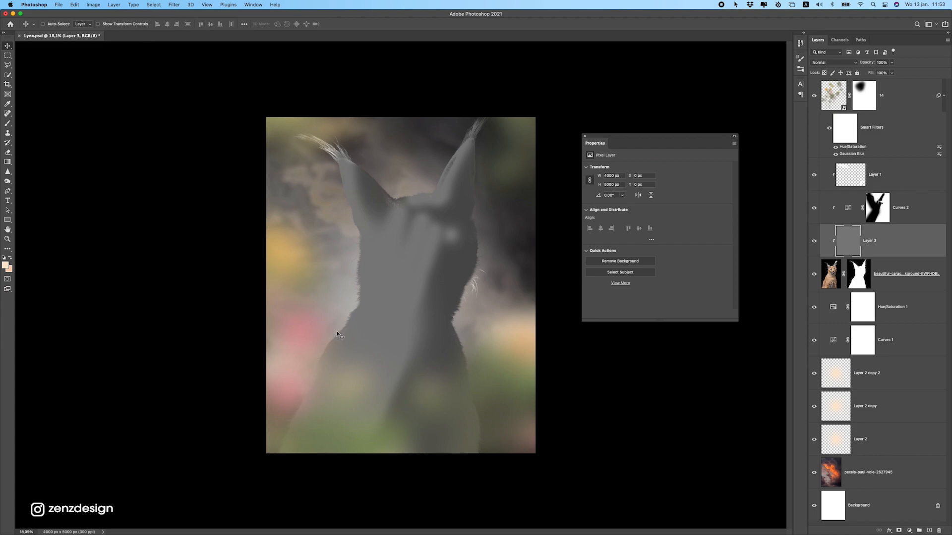
{"action": "left_click", "coordinate": [833, 62]}
{"action": "left_click", "coordinate": [833, 158]}
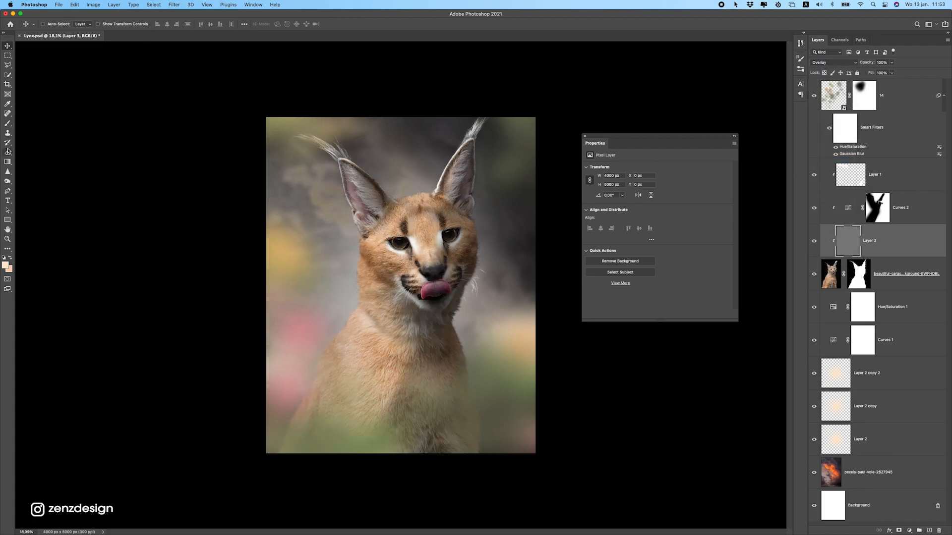
Set the Burn tool to Highlights at 38% exposure and darken the caracal's lower body and neck on the gray layer.
{"action": "left_click_drag", "start_coordinate": [8, 182], "coordinate": [51, 194]}
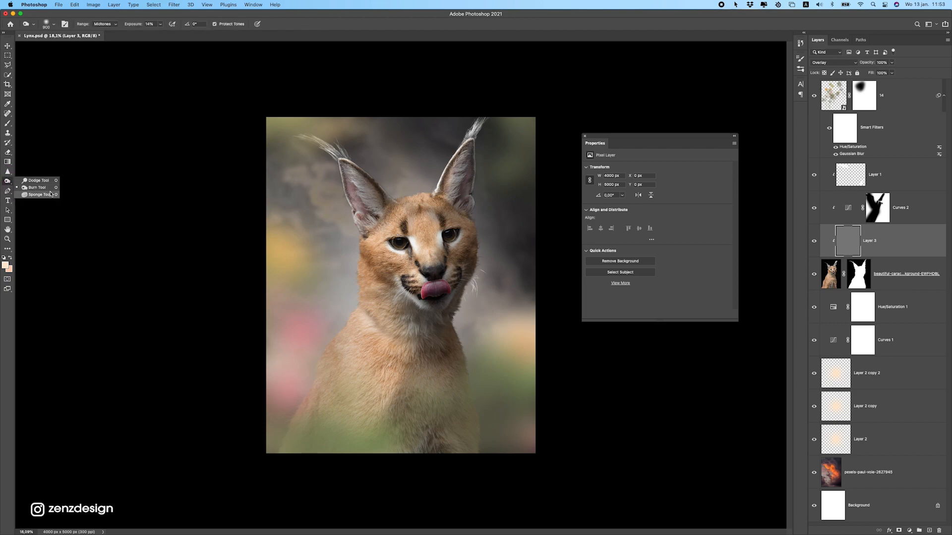
{"action": "left_click", "coordinate": [47, 189]}
{"action": "left_click", "coordinate": [105, 24]}
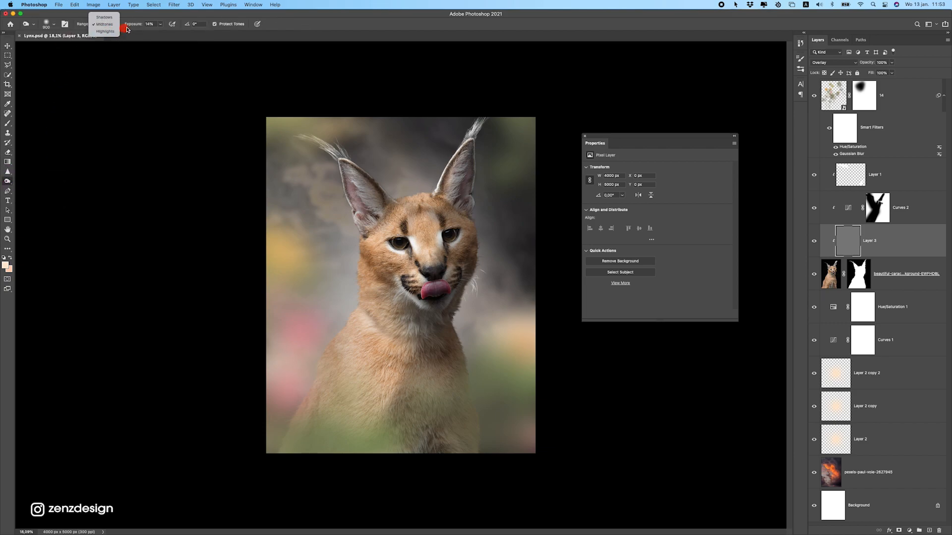
{"action": "left_click", "coordinate": [104, 32]}
{"action": "left_click", "coordinate": [160, 24]}
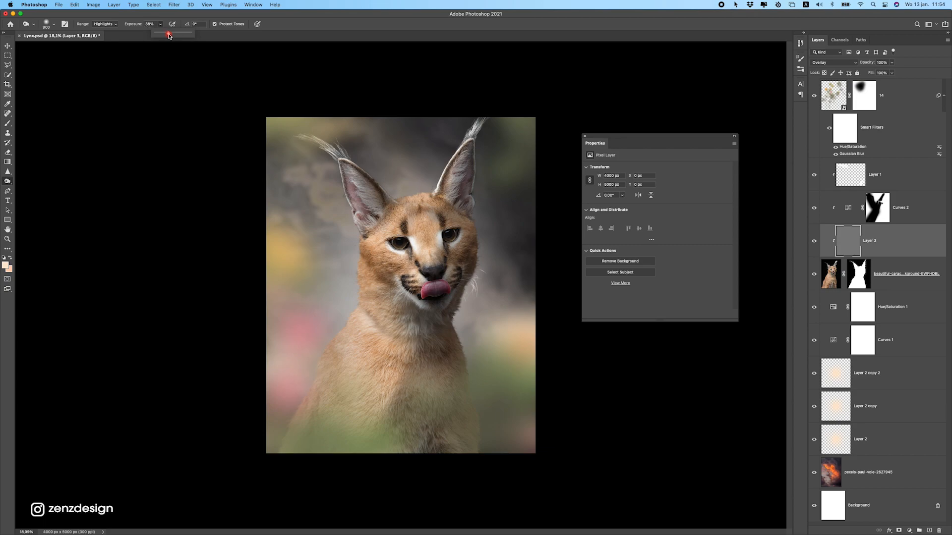
{"action": "left_click", "coordinate": [329, 462]}
{"action": "left_click", "coordinate": [414, 338]}
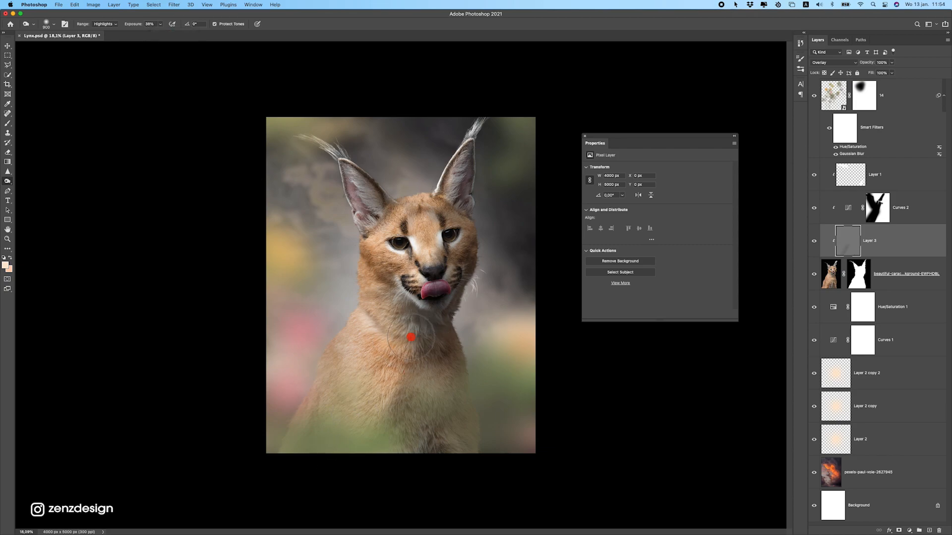
Raise the Burn exposure to 49% and burn the highlights more broadly across the caracal's body.
{"action": "left_click", "coordinate": [161, 24]}
{"action": "left_click_drag", "start_coordinate": [164, 33], "coordinate": [166, 34]}
{"action": "mouse_move", "coordinate": [365, 472]}
{"action": "left_mouse_down"}
{"action": "mouse_move", "coordinate": [313, 461]}
{"action": "mouse_move", "coordinate": [436, 445]}
{"action": "mouse_move", "coordinate": [494, 367]}
{"action": "mouse_move", "coordinate": [472, 213]}
{"action": "mouse_move", "coordinate": [449, 317]}
{"action": "mouse_move", "coordinate": [526, 132]}
{"action": "mouse_move", "coordinate": [450, 218]}
{"action": "mouse_move", "coordinate": [401, 365]}
{"action": "mouse_move", "coordinate": [336, 235]}
{"action": "mouse_move", "coordinate": [411, 347]}
{"action": "mouse_move", "coordinate": [375, 313]}
{"action": "mouse_move", "coordinate": [412, 356]}
{"action": "mouse_move", "coordinate": [342, 408]}
{"action": "mouse_move", "coordinate": [250, 444]}
{"action": "left_mouse_up"}
Set the Burn tool to Midtones at 27% exposure and darken the caracal from the lower chest up to the shaded ear.
{"action": "left_click", "coordinate": [105, 24]}
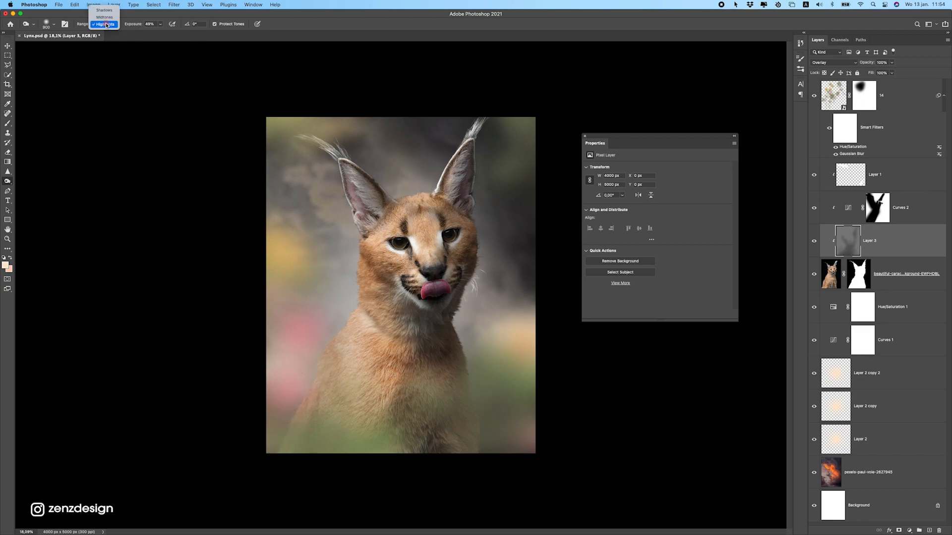
{"action": "left_click", "coordinate": [103, 17]}
{"action": "left_click", "coordinate": [161, 24]}
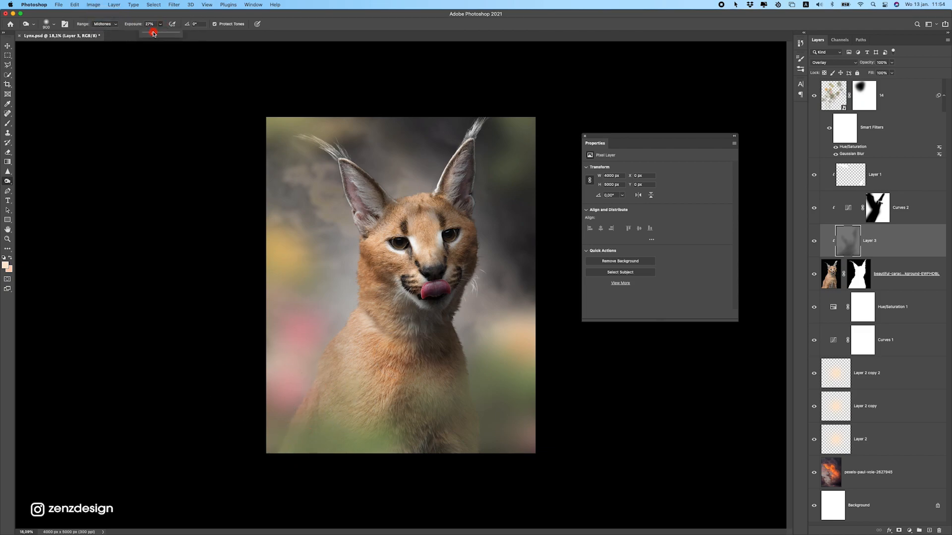
{"action": "mouse_move", "coordinate": [446, 372]}
{"action": "left_mouse_down"}
{"action": "mouse_move", "coordinate": [472, 319]}
{"action": "mouse_move", "coordinate": [312, 438]}
{"action": "mouse_move", "coordinate": [472, 452]}
{"action": "mouse_move", "coordinate": [237, 484]}
{"action": "mouse_move", "coordinate": [501, 276]}
{"action": "mouse_move", "coordinate": [488, 159]}
{"action": "left_mouse_up"}
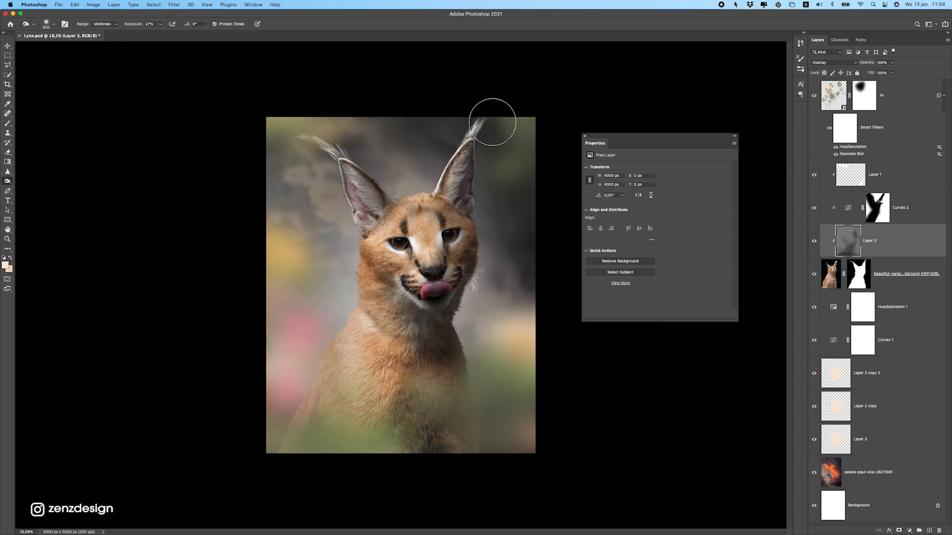
Set the Burn tool to Shadows at 14% exposure and try burning the caracal's shadow areas.
{"action": "left_click", "coordinate": [104, 24]}
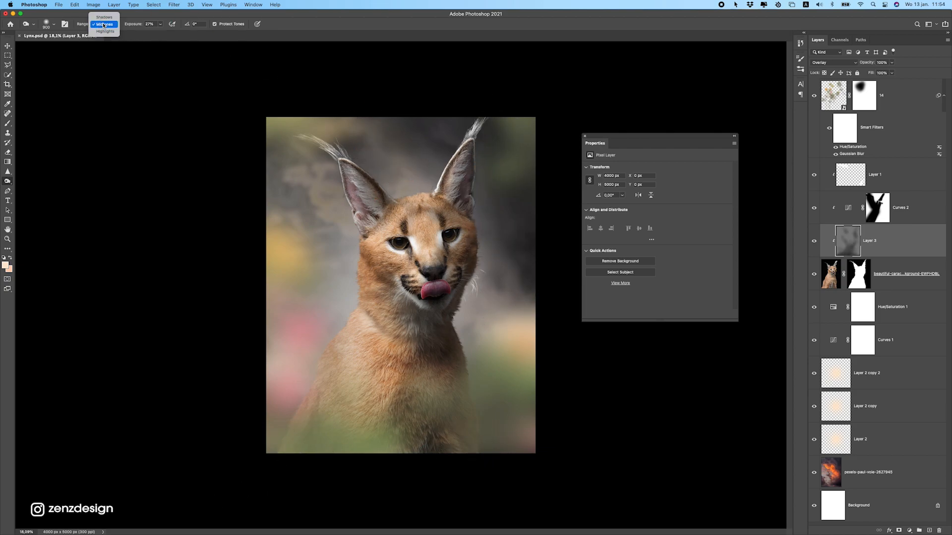
{"action": "left_click", "coordinate": [104, 17]}
{"action": "left_click", "coordinate": [159, 25]}
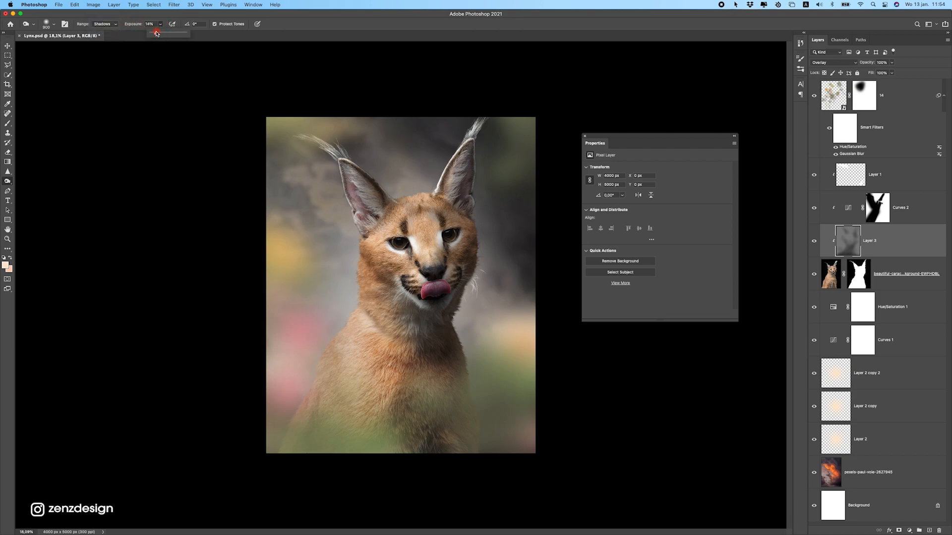
{"action": "mouse_move", "coordinate": [334, 429]}
{"action": "left_mouse_down"}
{"action": "mouse_move", "coordinate": [270, 427]}
{"action": "mouse_move", "coordinate": [290, 455]}
{"action": "mouse_move", "coordinate": [509, 180]}
{"action": "mouse_move", "coordinate": [512, 215]}
{"action": "left_mouse_up"}
{"action": "key", "text": "super+z"}
Lower the opacity of the gray dodge-and-burn layer to 88%.
{"action": "scroll", "coordinate": [491, 290], "scroll_direction": "down", "scroll_amount": 5}
{"action": "scroll", "coordinate": [492, 291], "scroll_direction": "up", "scroll_amount": 5}
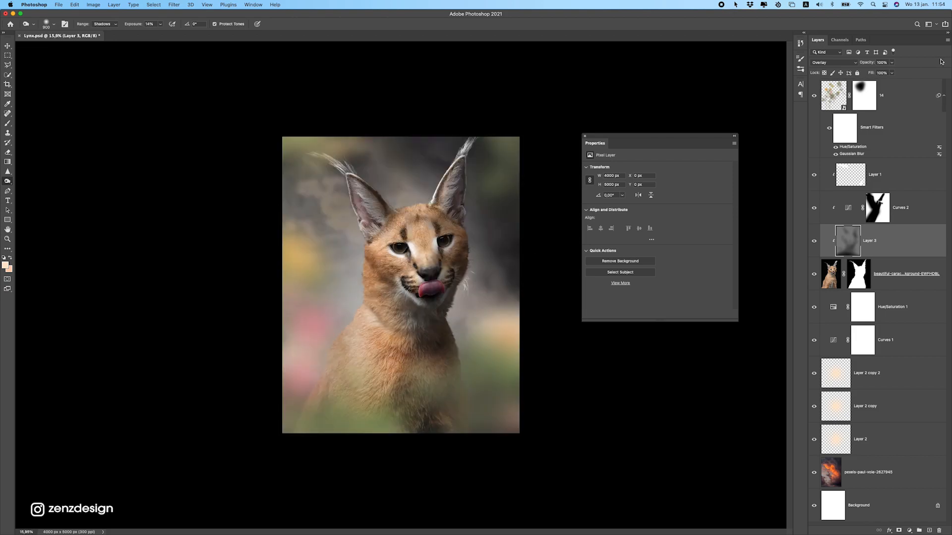
{"action": "left_click", "coordinate": [892, 63]}
{"action": "left_click_drag", "start_coordinate": [882, 73], "coordinate": [889, 74]}
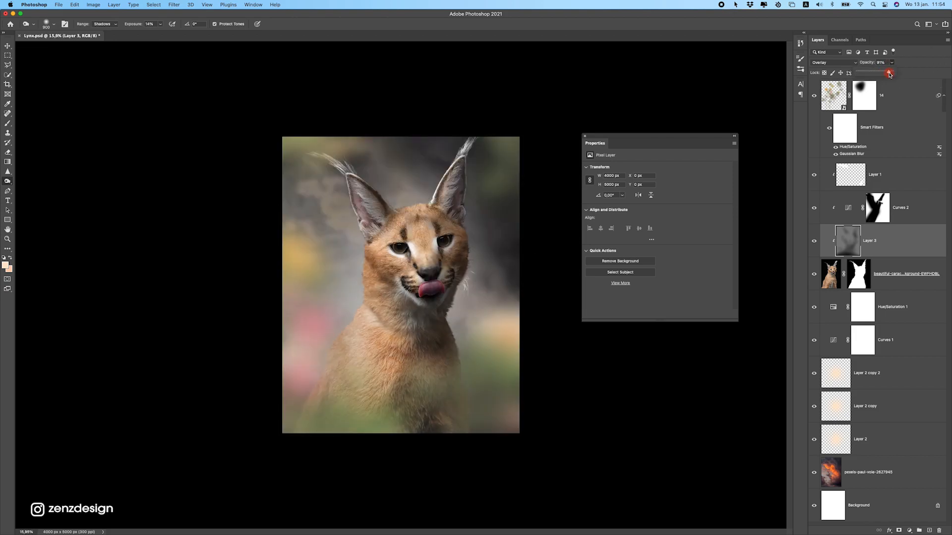
{"action": "scroll", "coordinate": [461, 257], "scroll_direction": "down", "scroll_amount": 5}
{"action": "scroll", "coordinate": [458, 257], "scroll_direction": "up", "scroll_amount": 5}
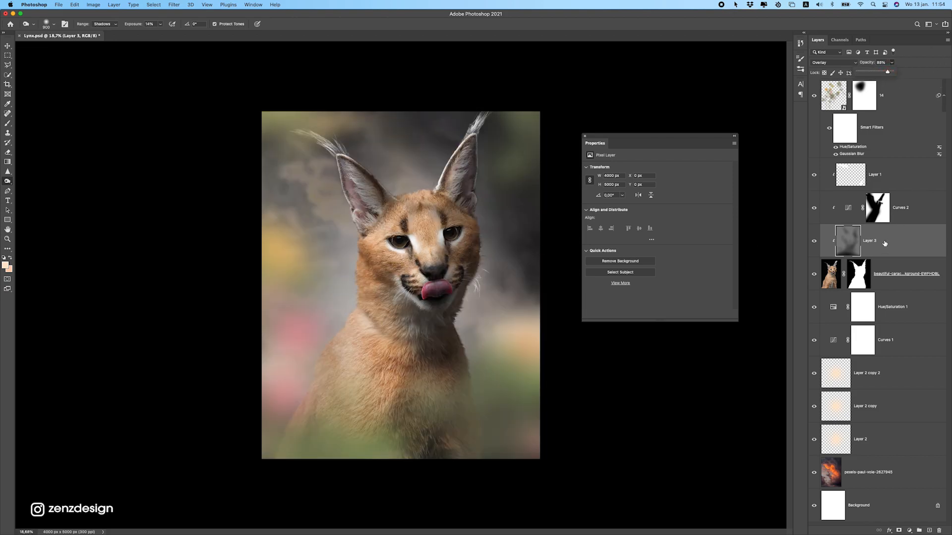
Brighten the irises of both caracal eyes with a small Dodge brush set to Midtones at 100% exposure.
{"action": "scroll", "coordinate": [377, 238], "scroll_direction": "up", "scroll_amount": 3}
{"action": "left_click", "coordinate": [7, 182]}
{"action": "left_click", "coordinate": [35, 180]}
{"action": "mouse_move", "coordinate": [412, 243]}
{"action": "left_mouse_down"}
{"action": "mouse_move", "coordinate": [443, 252]}
{"action": "mouse_move", "coordinate": [443, 239]}
{"action": "left_mouse_up"}
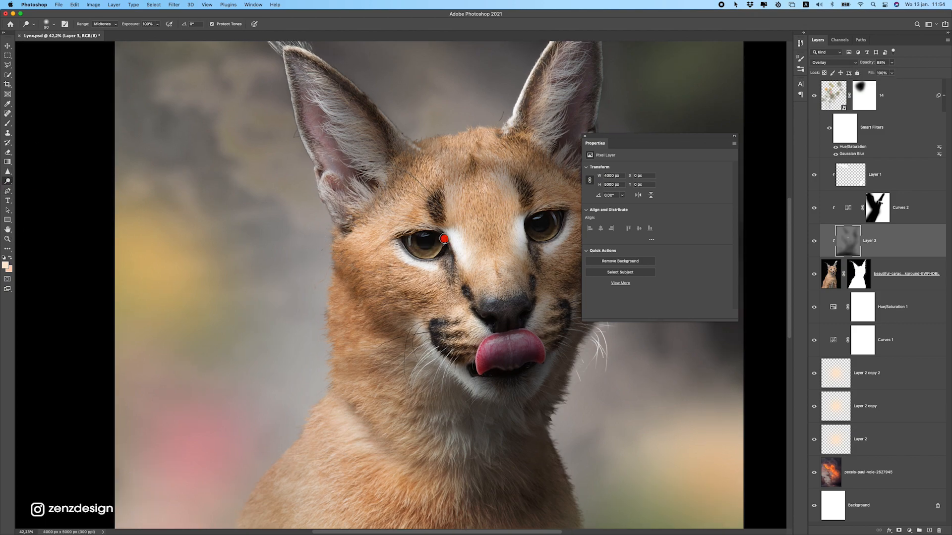
{"action": "scroll", "coordinate": [397, 238], "scroll_direction": "right", "scroll_amount": 5}
{"action": "key", "text": "super+z"}
{"action": "left_click", "coordinate": [404, 222]}
{"action": "left_click_drag", "start_coordinate": [379, 236], "coordinate": [400, 219]}
{"action": "scroll", "coordinate": [401, 219], "scroll_direction": "down", "scroll_amount": 5}
{"action": "scroll", "coordinate": [441, 252], "scroll_direction": "up", "scroll_amount": 7}
{"action": "left_click_drag", "start_coordinate": [468, 198], "coordinate": [471, 191]}
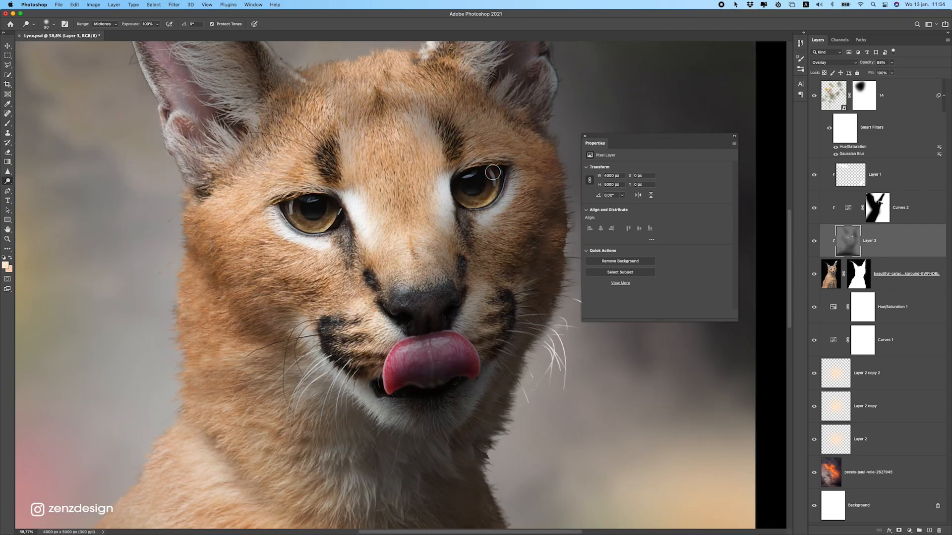
Set the Dodge range to Highlights and lighten the irises of both eyes further.
{"action": "left_click", "coordinate": [105, 24]}
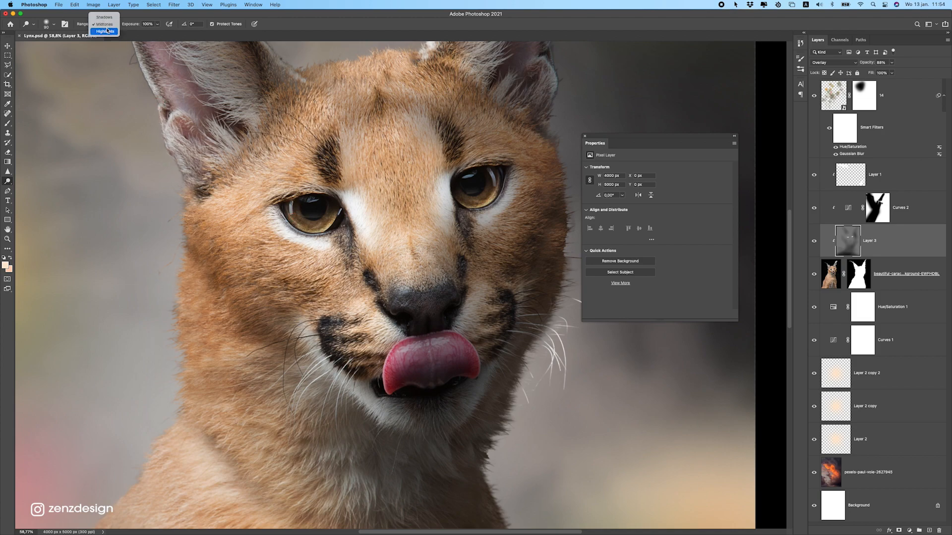
{"action": "left_click", "coordinate": [105, 32]}
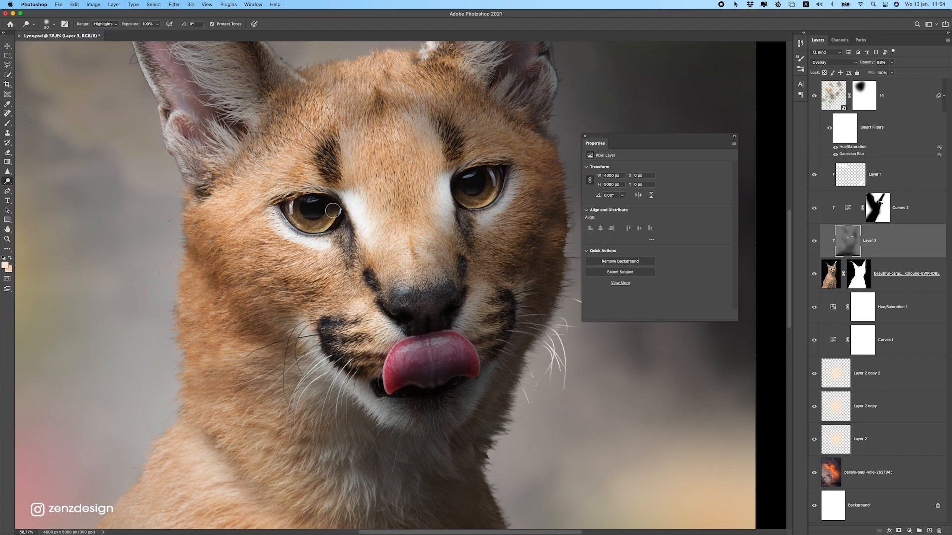
{"action": "left_click_drag", "start_coordinate": [458, 181], "coordinate": [489, 189]}
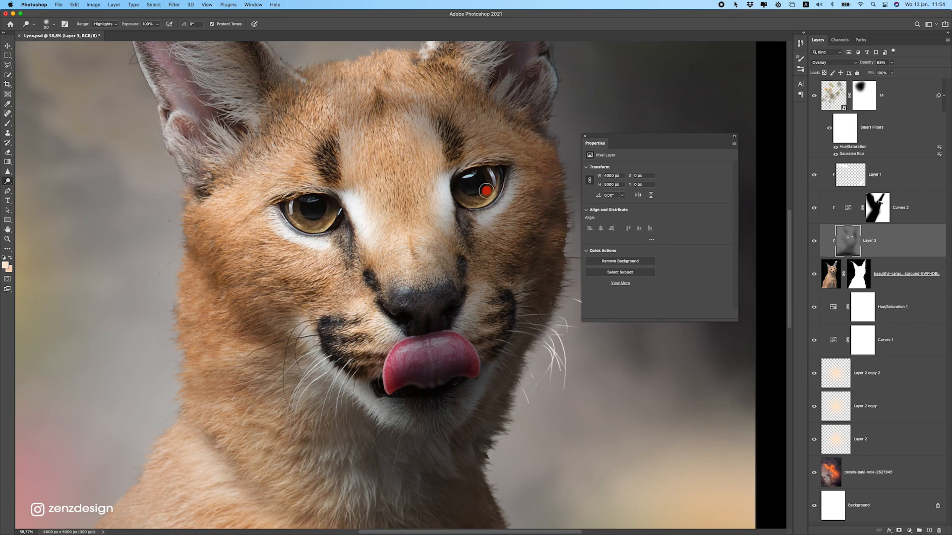
{"action": "scroll", "coordinate": [479, 182], "scroll_direction": "up", "scroll_amount": 5}
{"action": "mouse_move", "coordinate": [503, 158]}
{"action": "left_mouse_down"}
{"action": "mouse_move", "coordinate": [518, 161]}
{"action": "mouse_move", "coordinate": [496, 192]}
{"action": "left_mouse_up"}
{"action": "scroll", "coordinate": [496, 193], "scroll_direction": "down", "scroll_amount": 5}
{"action": "left_click_drag", "start_coordinate": [304, 210], "coordinate": [310, 223]}
{"action": "scroll", "coordinate": [374, 230], "scroll_direction": "down", "scroll_amount": 10}
{"action": "scroll", "coordinate": [374, 230], "scroll_direction": "up", "scroll_amount": 5}
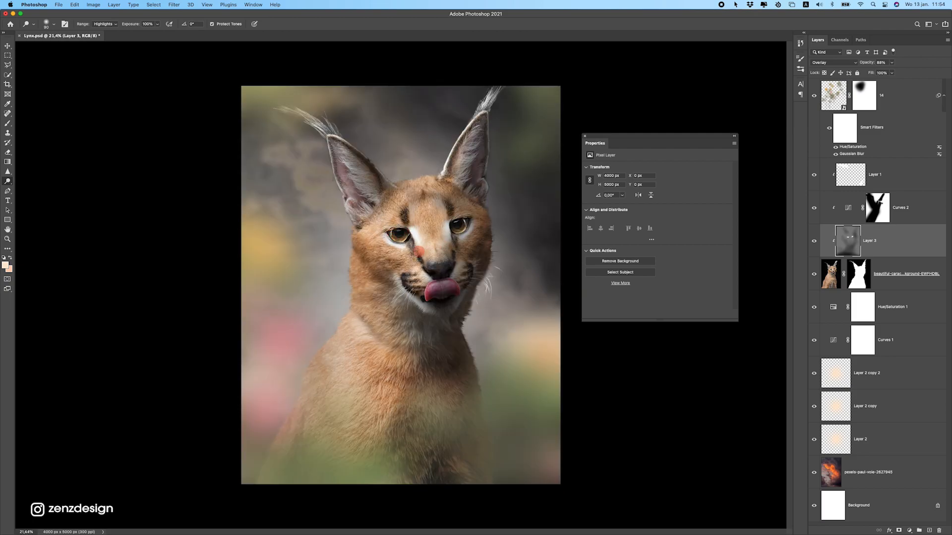
{"action": "scroll", "coordinate": [398, 286], "scroll_direction": "down", "scroll_amount": 5}
{"action": "scroll", "coordinate": [398, 286], "scroll_direction": "up", "scroll_amount": 4}
Reset the canvas surround to the Default colour and select the blurred foreground flower layer.
{"action": "right_click", "coordinate": [561, 171]}
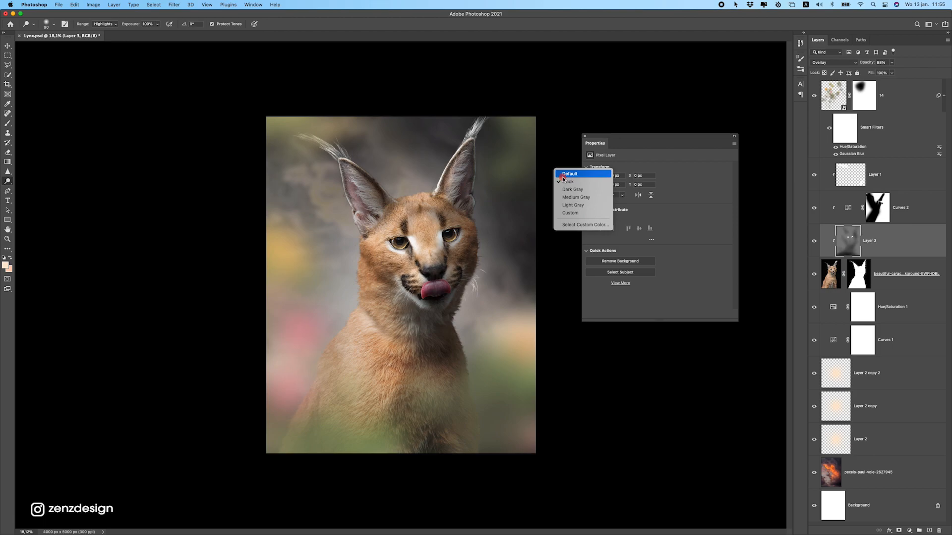
{"action": "left_click", "coordinate": [563, 174]}
{"action": "key", "text": "v"}
{"action": "left_click", "coordinate": [489, 415]}
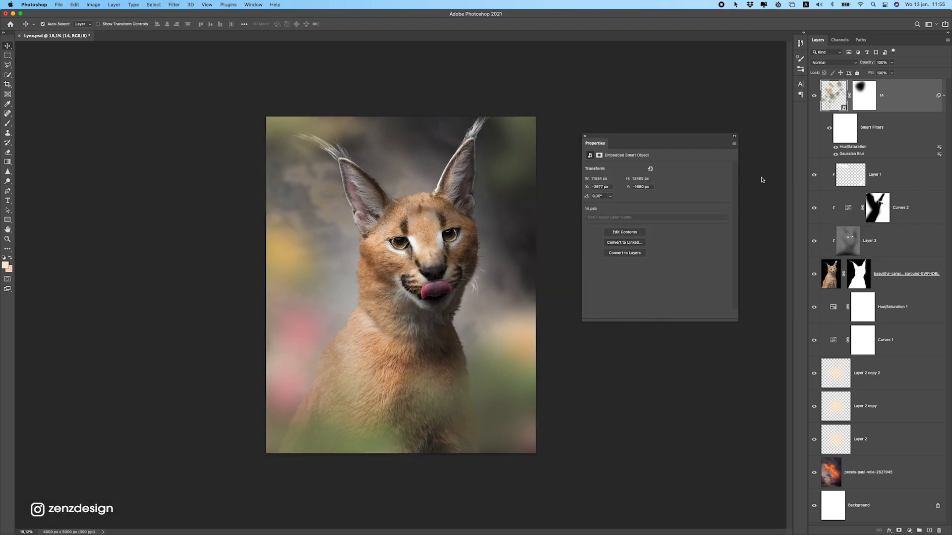
Clip a Hue/Saturation adjustment to the flower layer and lower its overall saturation to -36.
{"action": "left_click", "coordinate": [908, 530]}
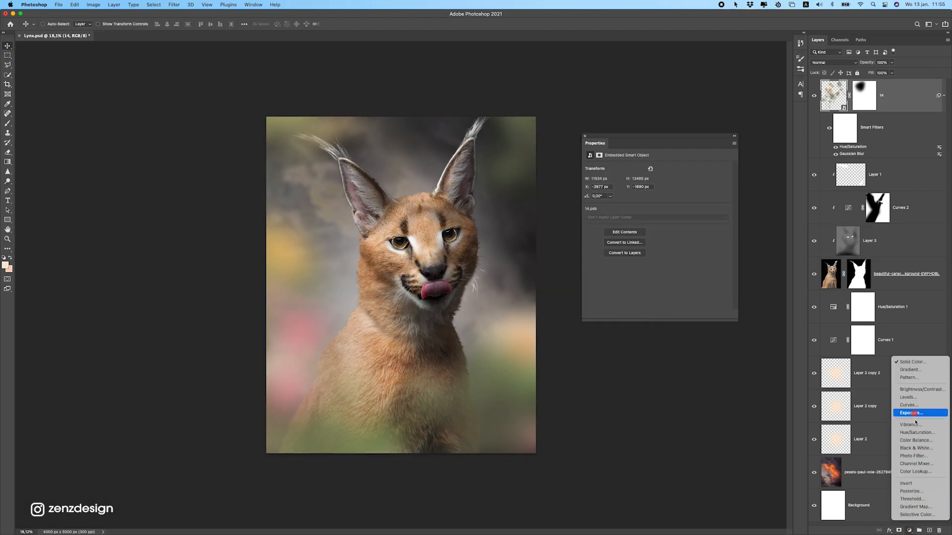
{"action": "left_click", "coordinate": [916, 435]}
{"action": "left_click_drag", "start_coordinate": [657, 210], "coordinate": [626, 203]}
{"action": "left_click", "coordinate": [682, 315]}
{"action": "left_click", "coordinate": [626, 168]}
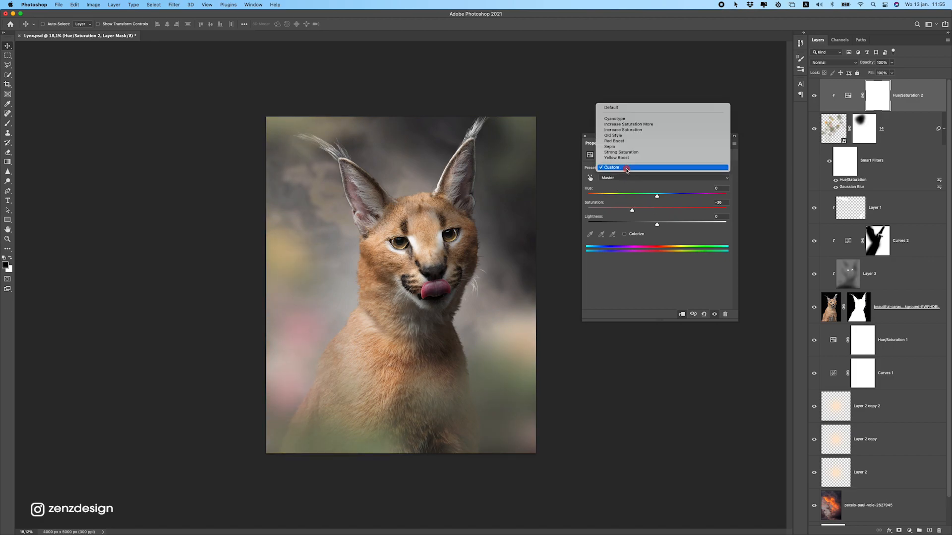
{"action": "left_click", "coordinate": [607, 187]}
Adjust the saturation of only the Greens range in the flowers' Hue/Saturation adjustment.
{"action": "left_click", "coordinate": [612, 178]}
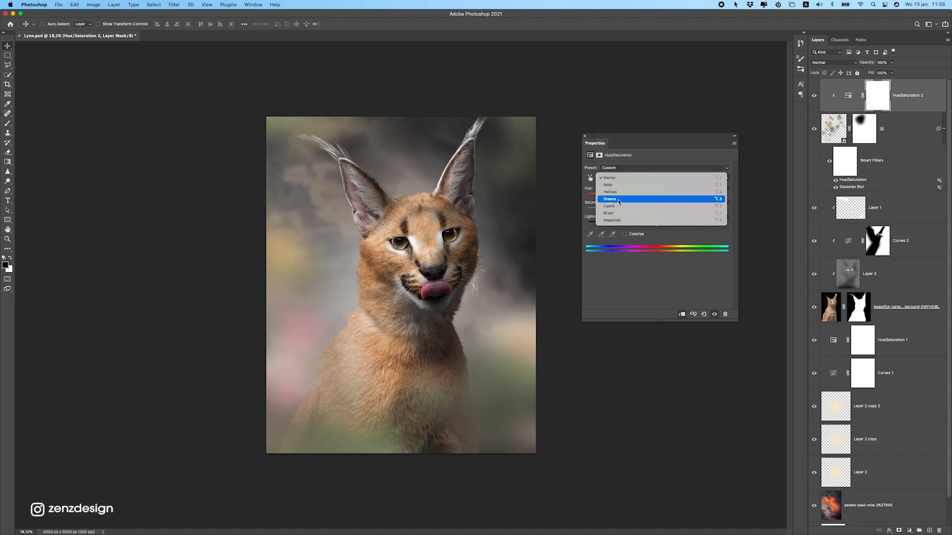
{"action": "left_click", "coordinate": [640, 199]}
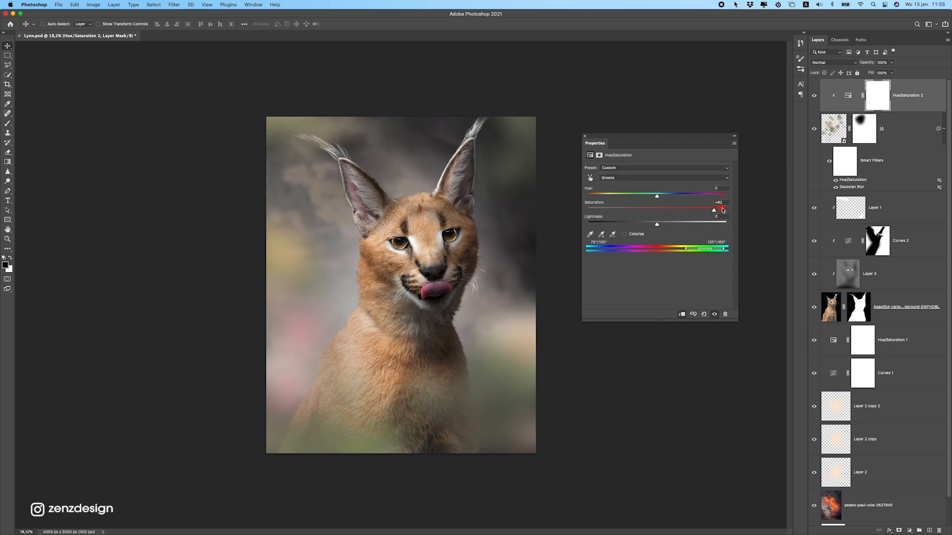
{"action": "left_click_drag", "start_coordinate": [632, 212], "coordinate": [664, 209]}
{"action": "left_click_drag", "start_coordinate": [401, 277], "coordinate": [400, 246]}
Create a new layer at the top of the stack and paint one large soft dab in light peach #ffe8cd over the caracal.
{"action": "left_click", "coordinate": [912, 100]}
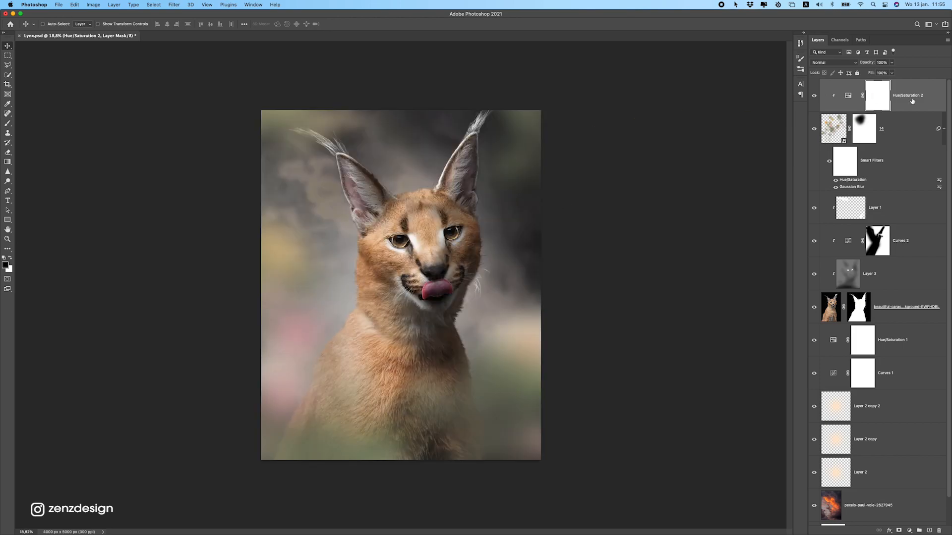
{"action": "left_click", "coordinate": [929, 530]}
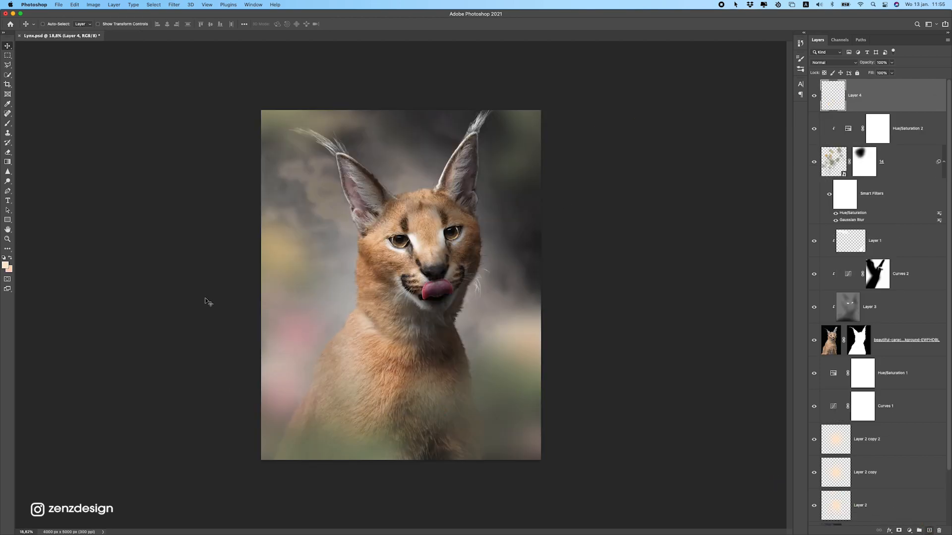
{"action": "left_click", "coordinate": [7, 123]}
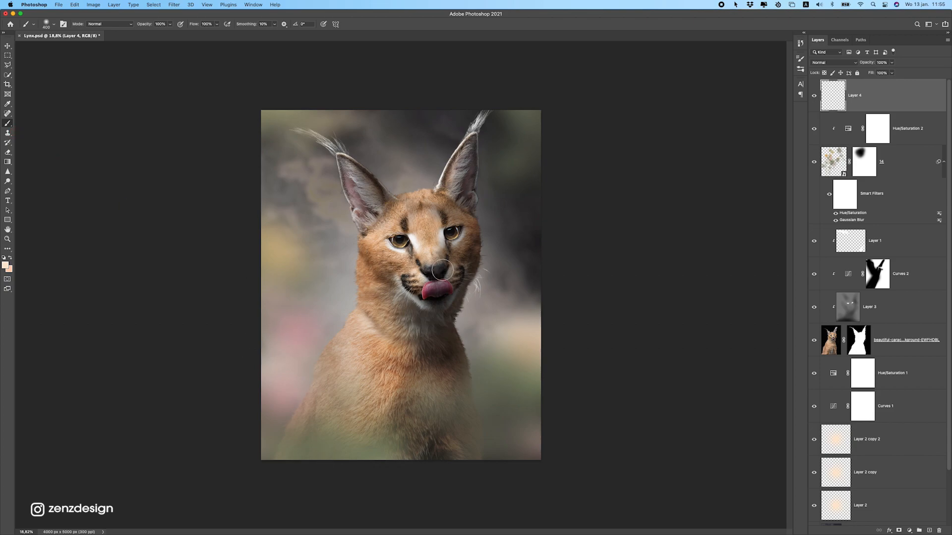
{"action": "key", "text": "bracketright"}
{"action": "left_click", "coordinate": [347, 255]}
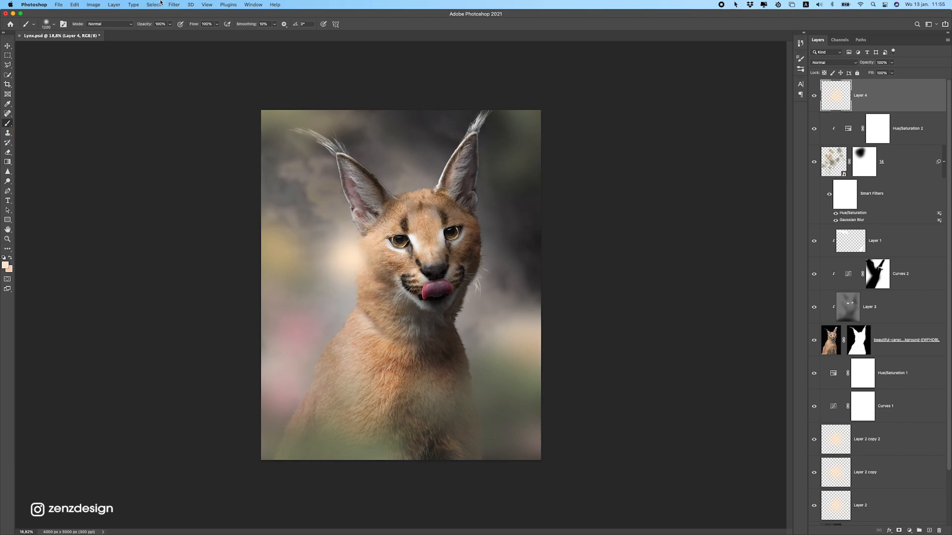
{"action": "key", "text": "super+z"}
{"action": "left_click", "coordinate": [5, 268]}
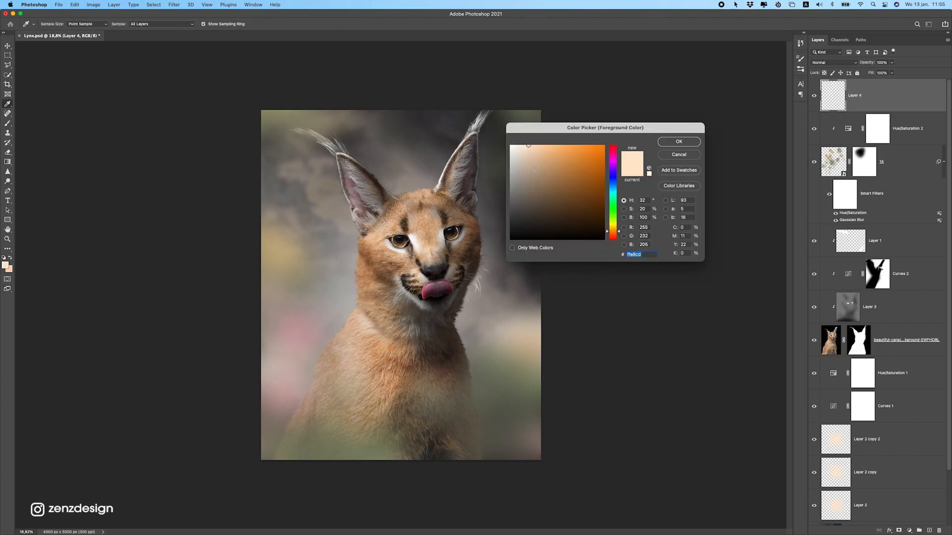
{"action": "left_click", "coordinate": [679, 143]}
{"action": "left_click", "coordinate": [374, 294]}
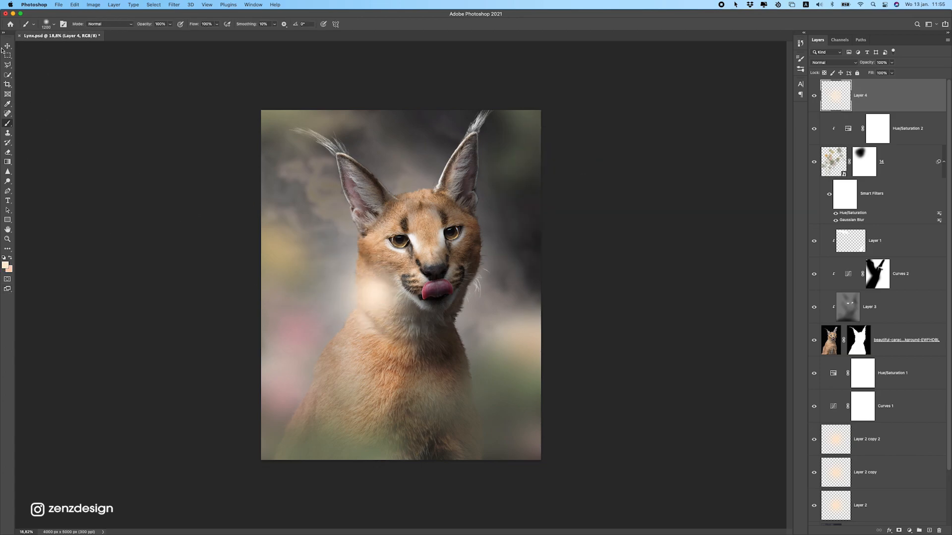
Move the peach glow to the image's upper-left corner and enlarge it into a broad light source.
{"action": "left_click", "coordinate": [8, 46]}
{"action": "left_click_drag", "start_coordinate": [488, 302], "coordinate": [364, 177]}
{"action": "key", "text": "super+t"}
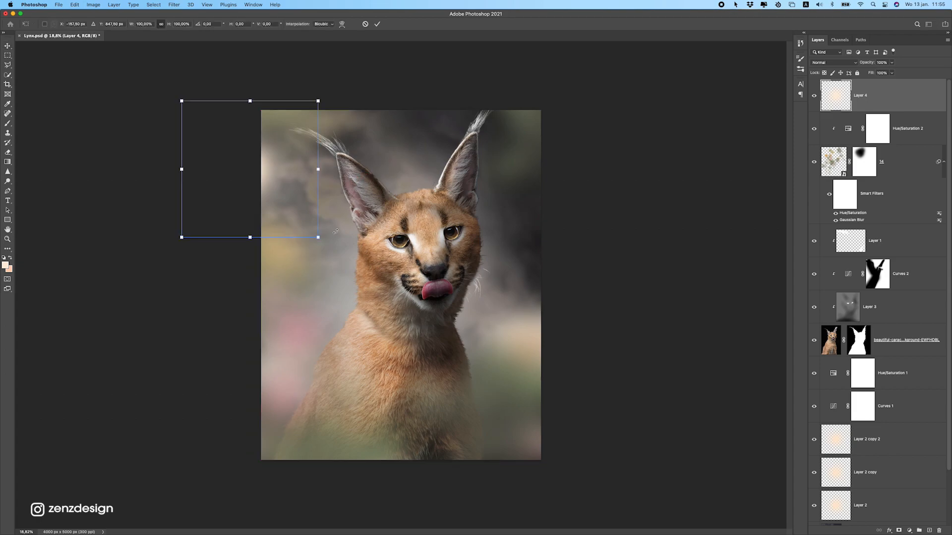
{"action": "left_click_drag", "start_coordinate": [321, 239], "coordinate": [433, 354]}
{"action": "mouse_move", "coordinate": [349, 277]}
{"action": "left_mouse_down"}
{"action": "mouse_move", "coordinate": [350, 322]}
{"action": "mouse_move", "coordinate": [349, 279]}
{"action": "left_mouse_up"}
{"action": "key", "text": "Return"}
{"action": "key", "text": "super+minus"}
{"action": "key", "text": "super+minus"}
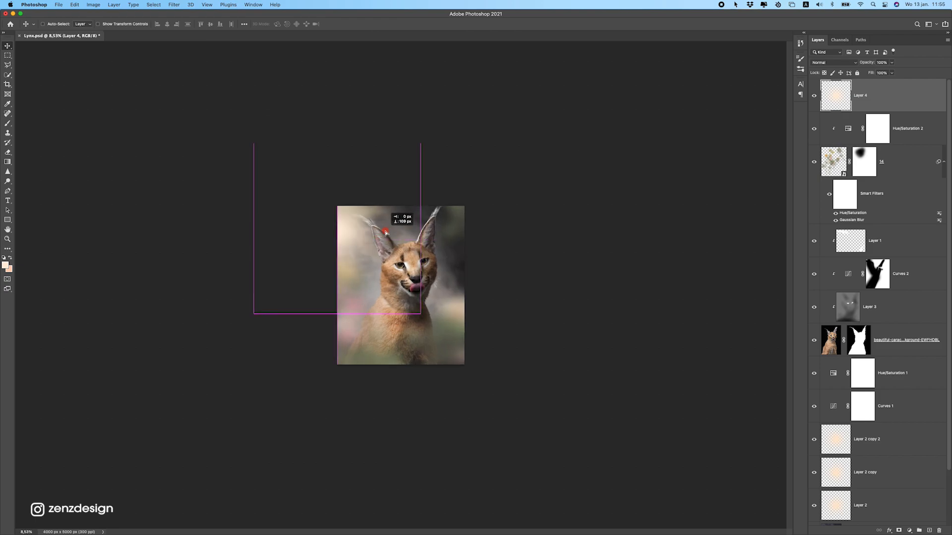
{"action": "key", "text": "super+plus"}
{"action": "key", "text": "super+plus"}
Stretch, rotate and skew the corner glow so its light falls diagonally across the caracal.
{"action": "key", "text": "super+t"}
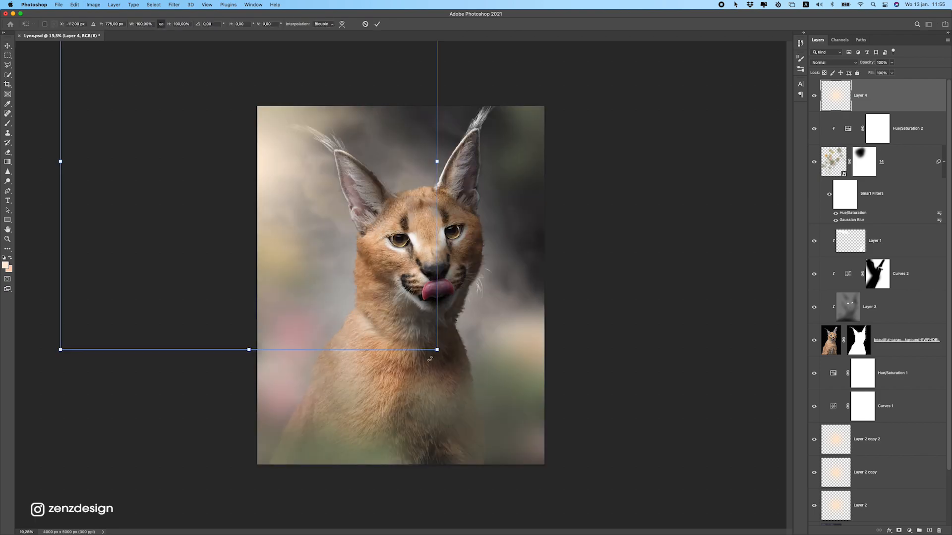
{"action": "left_click_drag", "start_coordinate": [437, 350], "coordinate": [747, 469]}
{"action": "left_click_drag", "start_coordinate": [422, 233], "coordinate": [370, 257]}
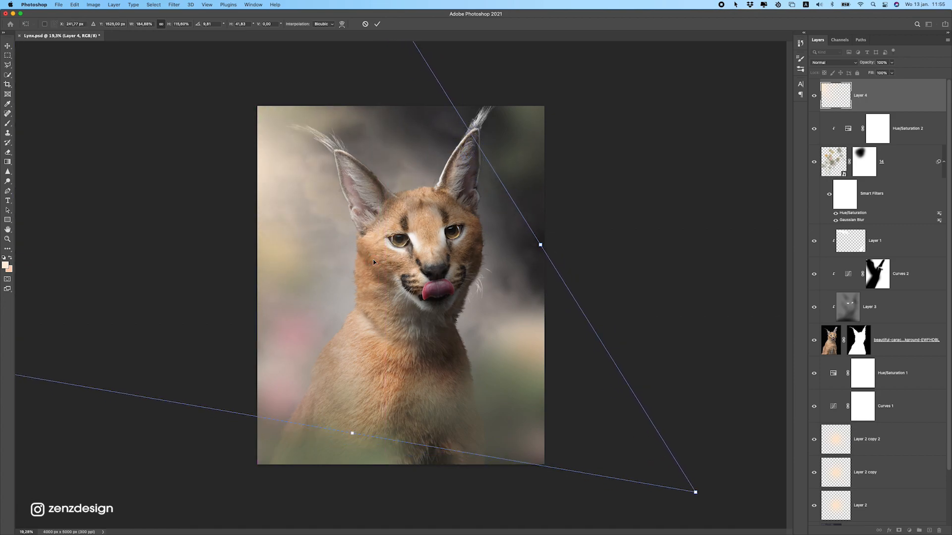
{"action": "key", "text": "Return"}
{"action": "scroll", "coordinate": [440, 304], "scroll_direction": "down", "scroll_amount": 5}
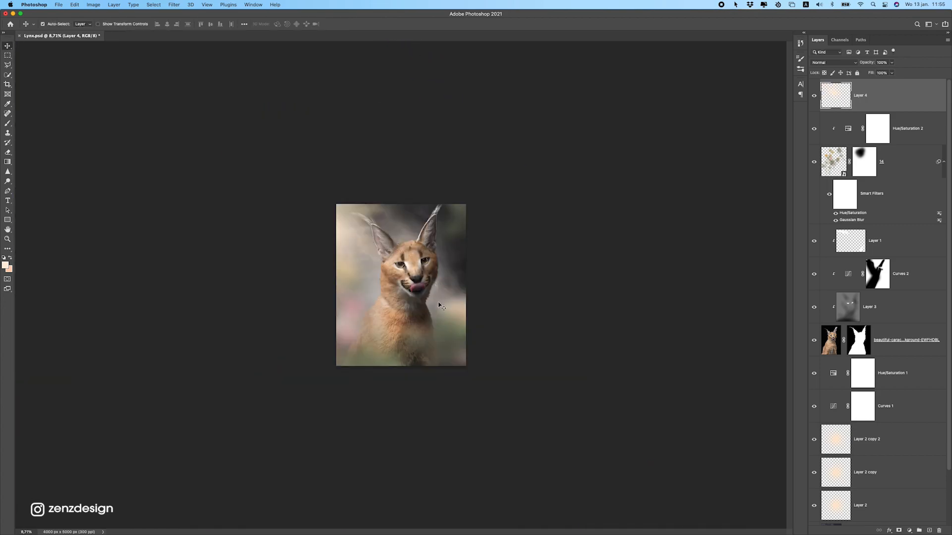
{"action": "scroll", "coordinate": [441, 304], "scroll_direction": "up", "scroll_amount": 5}
Toggle the visibility of the background glow layers Layer 2 copy and Layer 2 to compare their effect.
{"action": "left_click", "coordinate": [496, 314]}
{"action": "scroll", "coordinate": [851, 445], "scroll_direction": "down", "scroll_amount": 3}
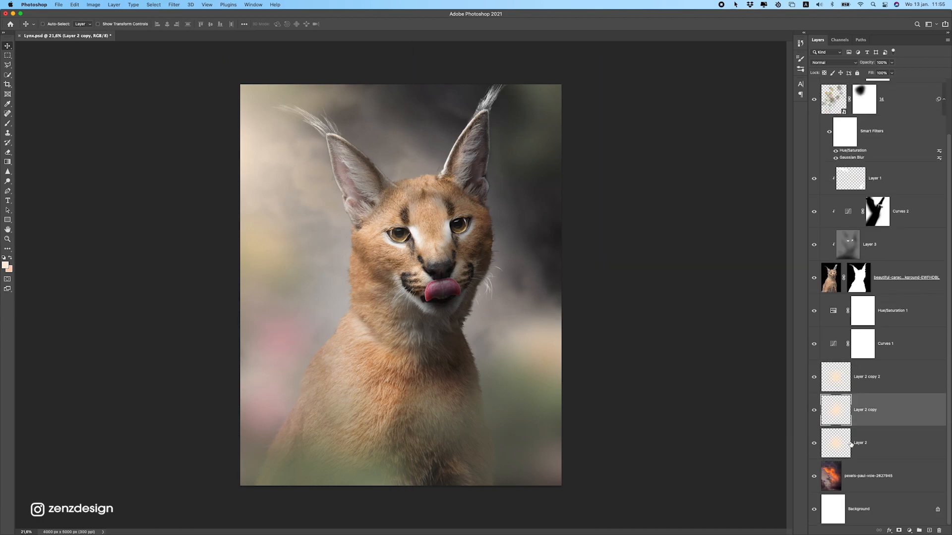
{"action": "left_click", "coordinate": [814, 410]}
{"action": "left_click", "coordinate": [814, 410]}
{"action": "left_click", "coordinate": [813, 443]}
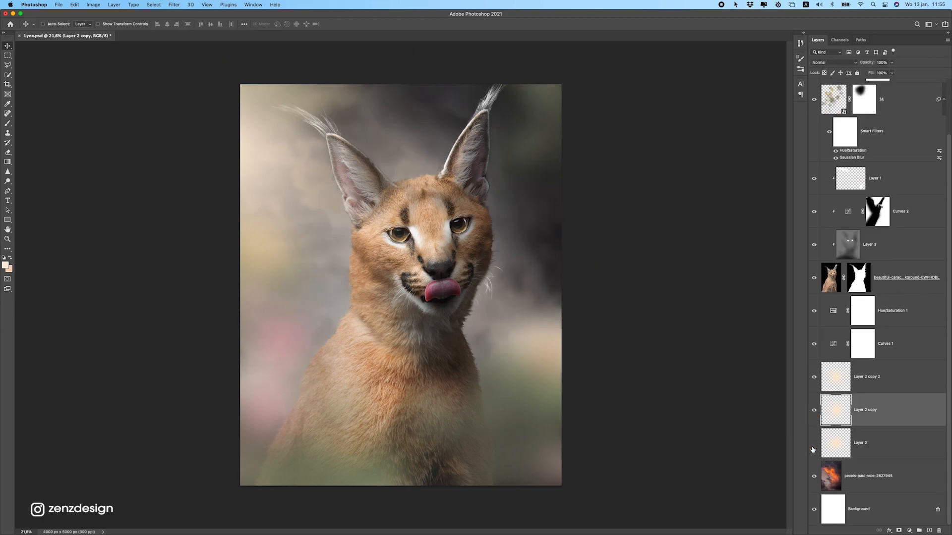
Transform Layer 2 and its two copies together, narrowing them to about 81% width, rotating them about 15.4° and repositioning them behind the cat.
{"action": "left_click", "coordinate": [863, 442]}
{"action": "left_click_drag", "start_coordinate": [462, 323], "coordinate": [422, 340]}
{"action": "scroll", "coordinate": [422, 339], "scroll_direction": "down", "scroll_amount": 3}
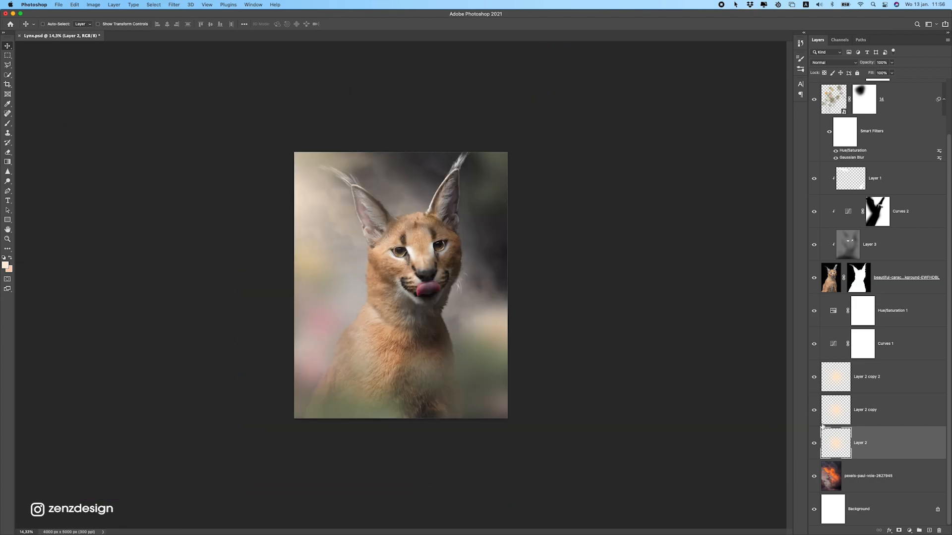
{"action": "left_click_drag", "start_coordinate": [813, 388], "coordinate": [814, 446]}
{"action": "left_click", "coordinate": [882, 392], "text": "shift"}
{"action": "key", "text": "super+r"}
{"action": "key", "text": "super+t"}
{"action": "left_click_drag", "start_coordinate": [535, 298], "coordinate": [502, 311]}
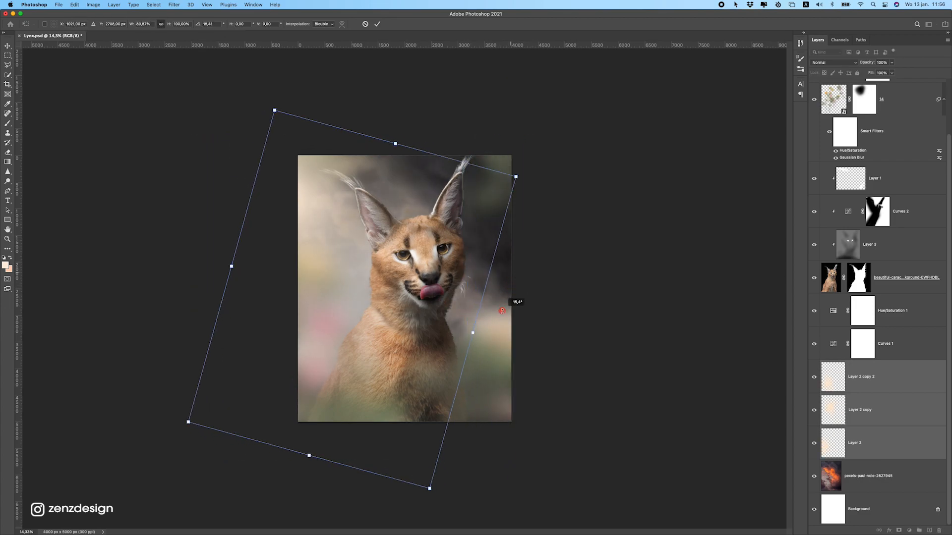
{"action": "left_click_drag", "start_coordinate": [444, 288], "coordinate": [453, 290]}
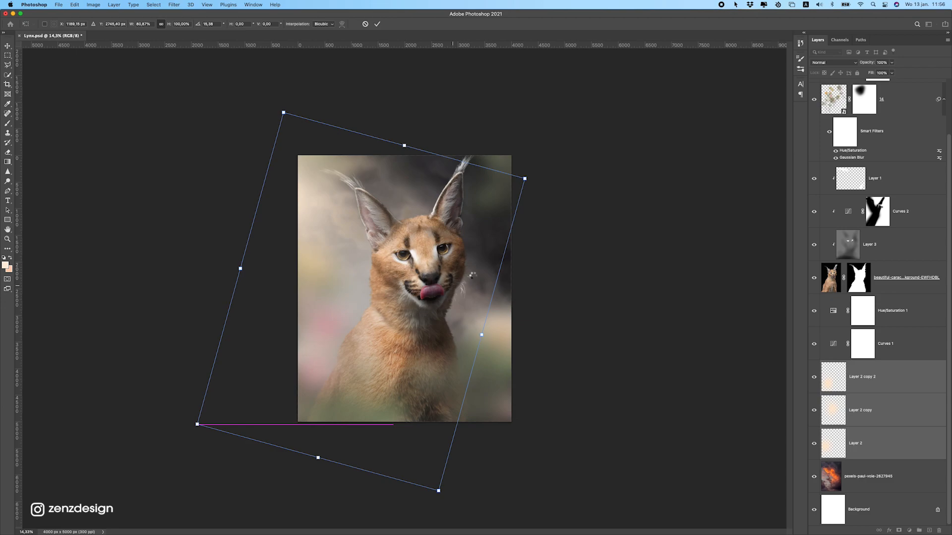
{"action": "key", "text": "Return"}
{"action": "scroll", "coordinate": [473, 281], "scroll_direction": "up", "scroll_amount": 3}
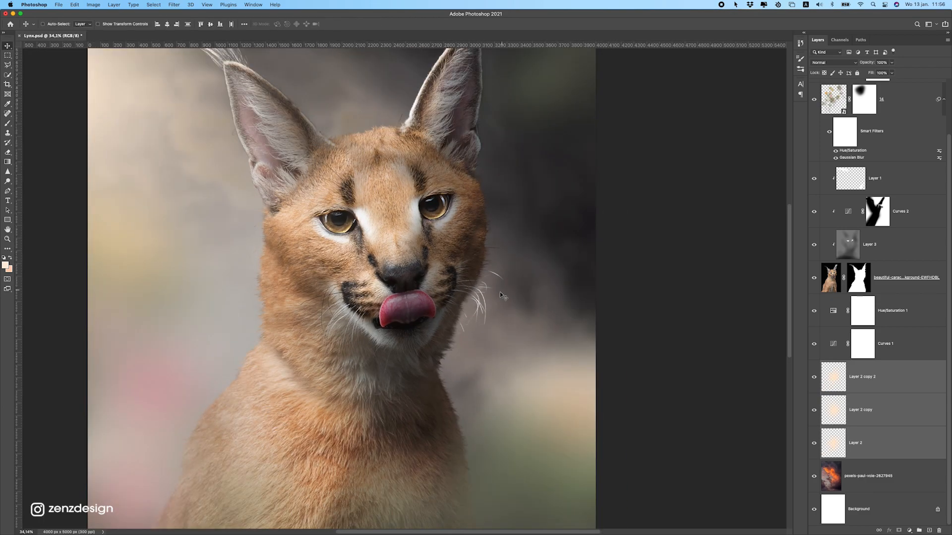
Compare Layer 1 shown and hidden, then erase a small area of it beside the cat's jaw with the Eraser tool.
{"action": "left_click", "coordinate": [485, 299], "text": "super"}
{"action": "scroll", "coordinate": [849, 154], "scroll_direction": "up", "scroll_amount": 3}
{"action": "left_click", "coordinate": [875, 95]}
{"action": "left_click", "coordinate": [833, 244]}
{"action": "left_click", "coordinate": [813, 244]}
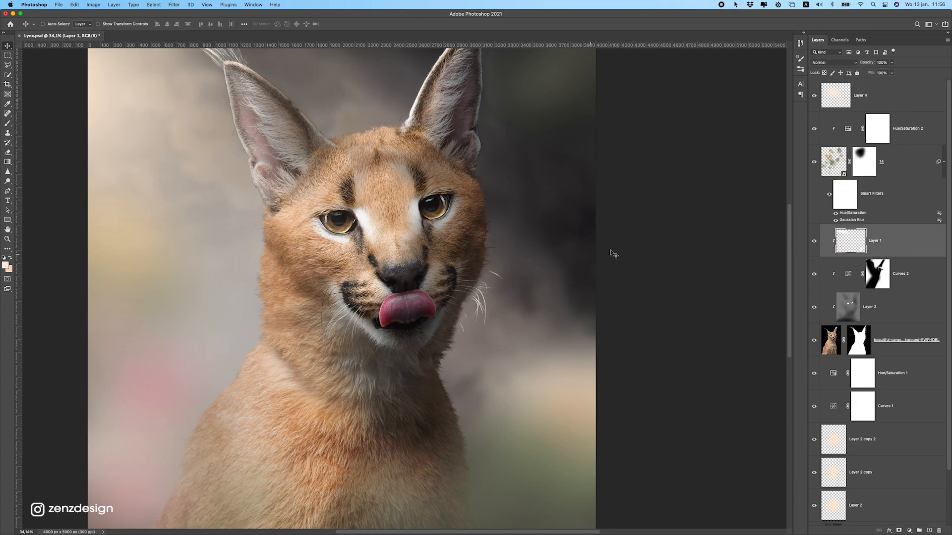
{"action": "left_click", "coordinate": [3, 153]}
{"action": "mouse_move", "coordinate": [457, 326]}
{"action": "left_mouse_down"}
{"action": "mouse_move", "coordinate": [475, 313]}
{"action": "mouse_move", "coordinate": [469, 339]}
{"action": "left_mouse_up"}
{"action": "scroll", "coordinate": [476, 290], "scroll_direction": "down", "scroll_amount": 10}
{"action": "scroll", "coordinate": [470, 291], "scroll_direction": "up", "scroll_amount": 5}
{"action": "right_click", "coordinate": [565, 241]}
{"action": "scroll", "coordinate": [548, 234], "scroll_direction": "up", "scroll_amount": 3}
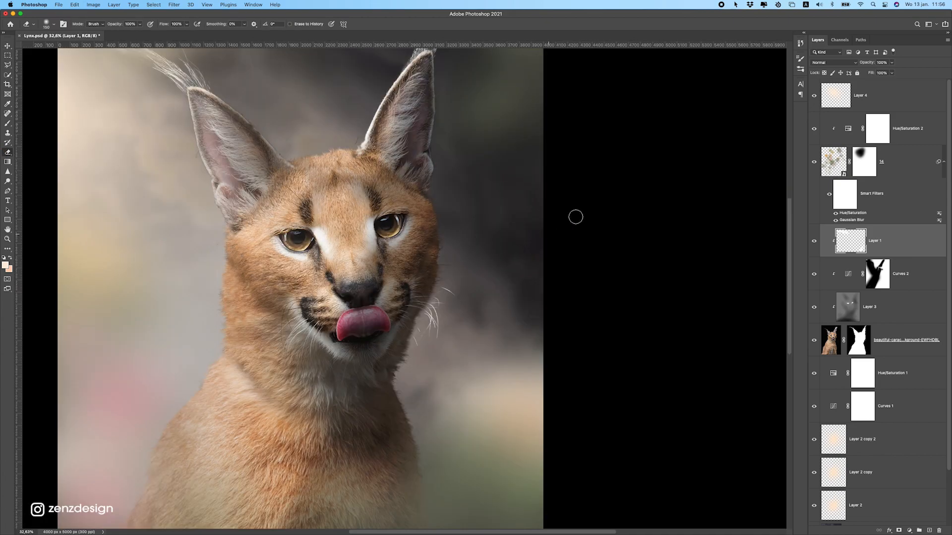
Lower the opacity of Layer 1 to 42% to soften the whiskers beside the cheek.
{"action": "left_click", "coordinate": [892, 63]}
{"action": "left_click", "coordinate": [872, 73]}
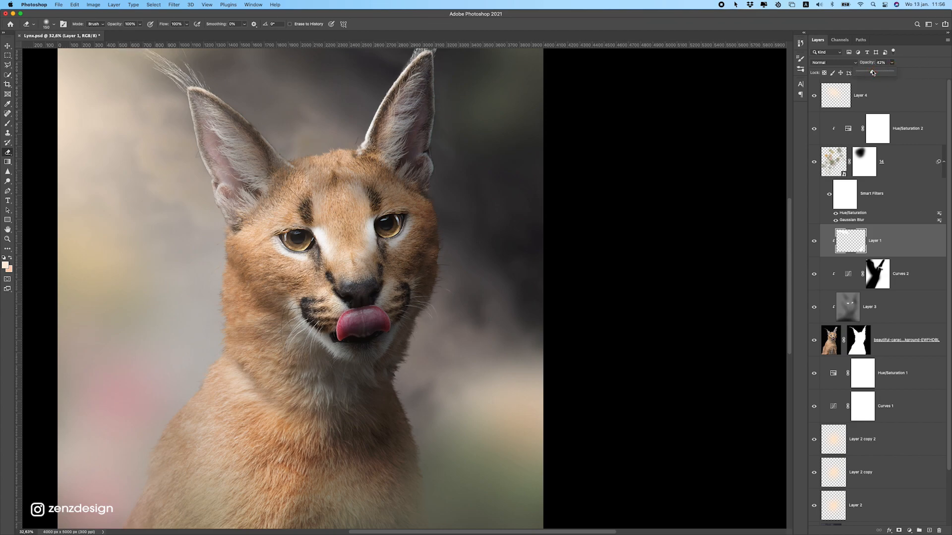
{"action": "scroll", "coordinate": [350, 247], "scroll_direction": "down", "scroll_amount": 4}
{"action": "scroll", "coordinate": [350, 247], "scroll_direction": "up", "scroll_amount": 2}
{"action": "right_click", "coordinate": [631, 216]}
{"action": "left_click", "coordinate": [628, 238]}
Add a clipped layer directly above the cat photo layer, fill it with 50% Gray and set its blend mode to Overlay.
{"action": "left_click", "coordinate": [917, 101]}
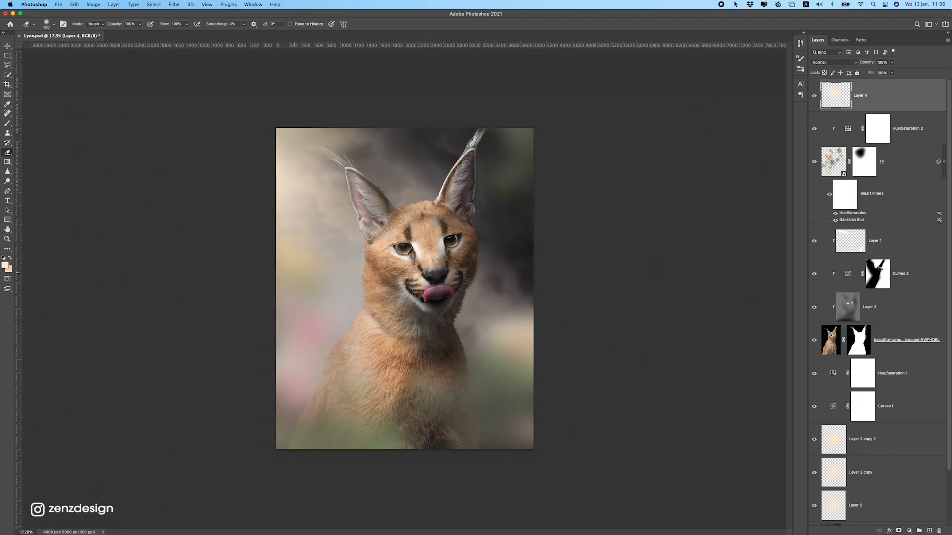
{"action": "left_click", "coordinate": [8, 46]}
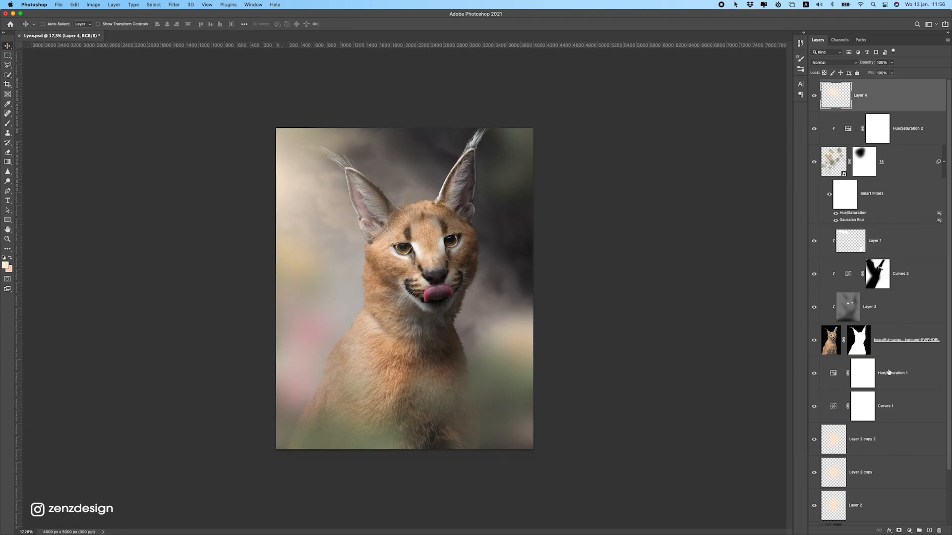
{"action": "left_click", "coordinate": [924, 337]}
{"action": "left_click", "coordinate": [930, 531]}
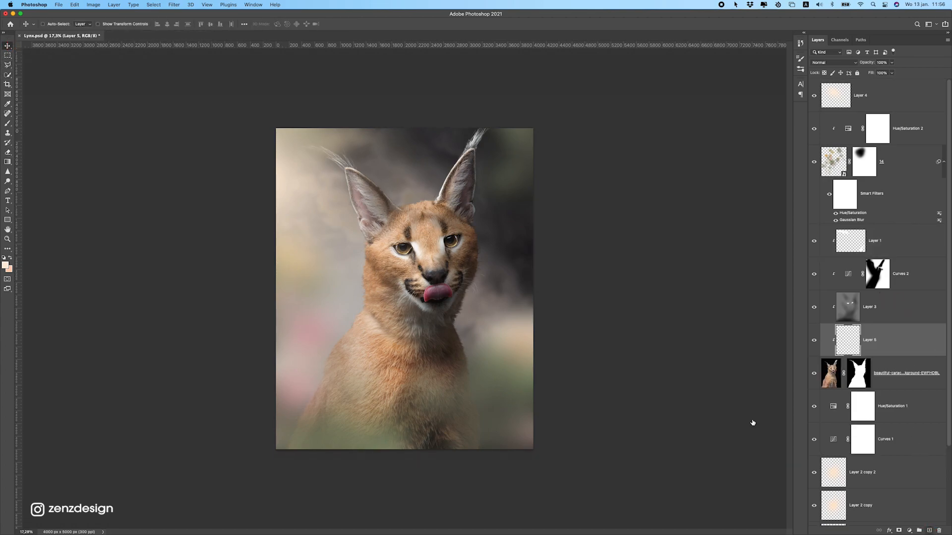
{"action": "left_click", "coordinate": [33, 4]}
{"action": "left_click", "coordinate": [99, 117]}
{"action": "left_click", "coordinate": [665, 159]}
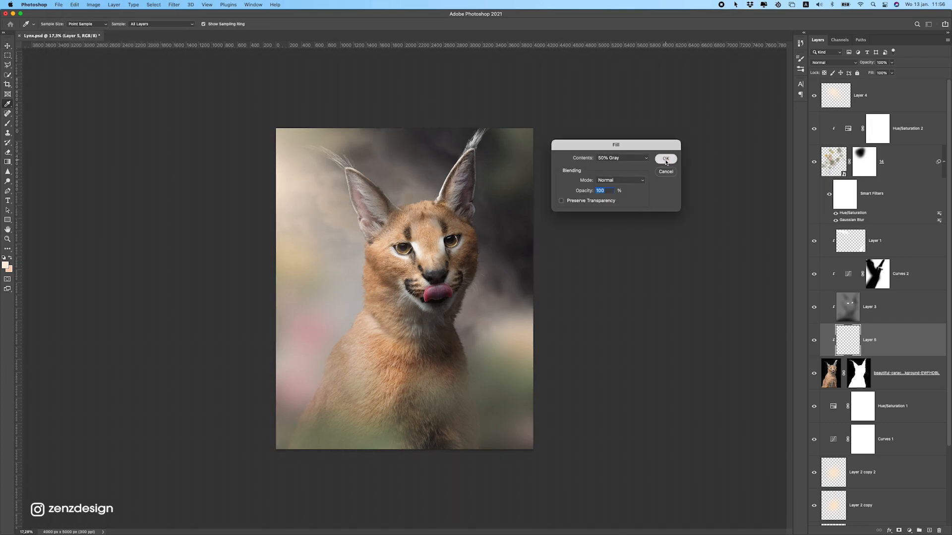
{"action": "left_click", "coordinate": [831, 65]}
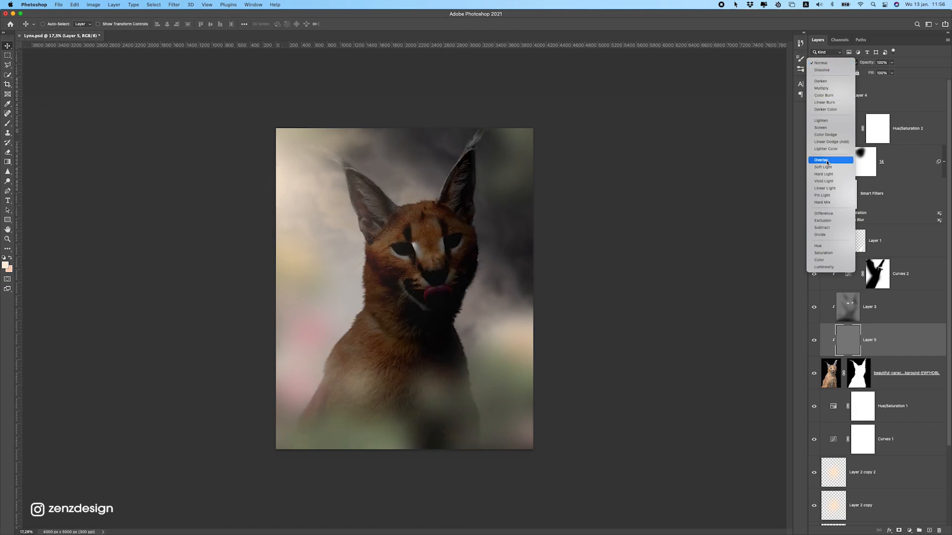
{"action": "left_click", "coordinate": [826, 160]}
Activate the Dodge Tool for lightening on the gray Overlay layer.
{"action": "left_click", "coordinate": [8, 171]}
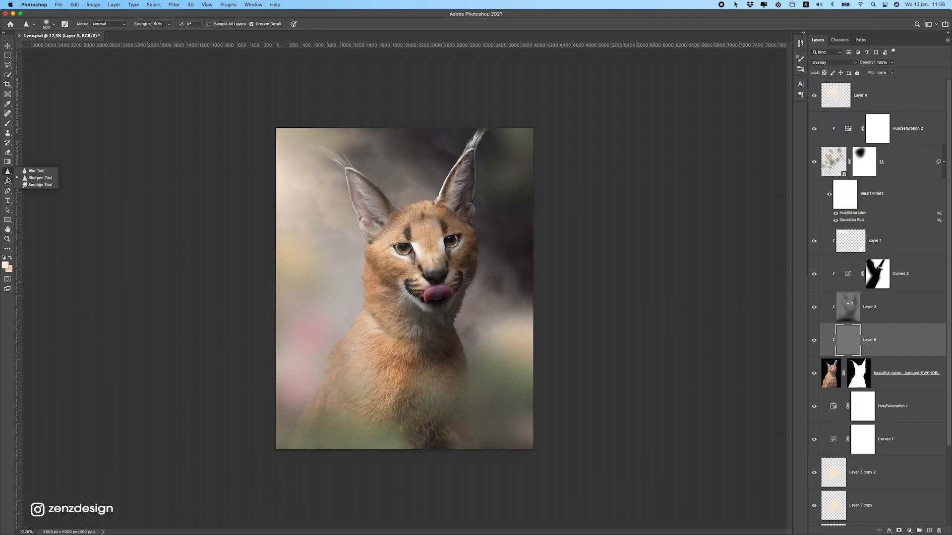
{"action": "left_click", "coordinate": [8, 181]}
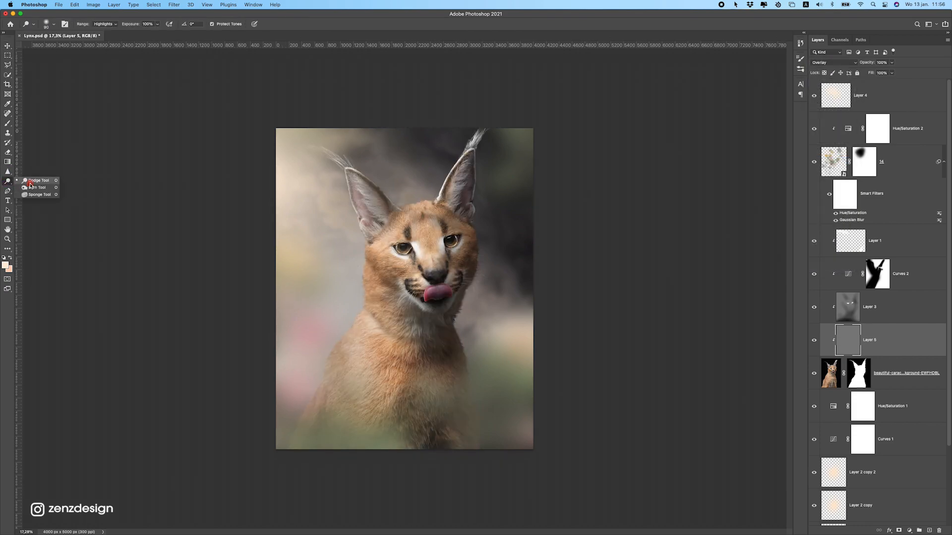
{"action": "left_click_drag", "start_coordinate": [366, 239], "coordinate": [362, 303]}
{"action": "key", "text": "super+z"}
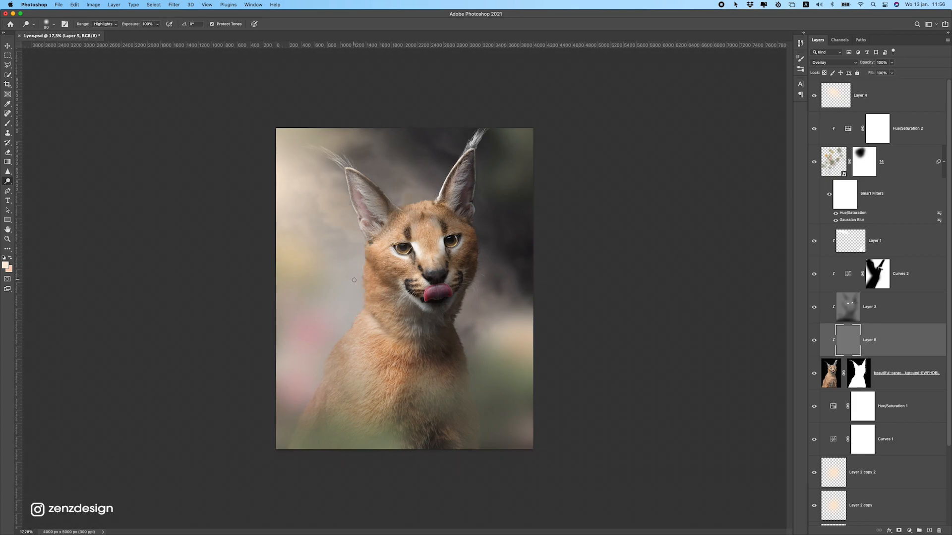
{"action": "mouse_move", "coordinate": [364, 263]}
{"action": "left_mouse_down"}
{"action": "mouse_move", "coordinate": [359, 288]}
{"action": "mouse_move", "coordinate": [347, 263]}
{"action": "left_mouse_up"}
{"action": "key", "text": "super+z"}
Enlarge the Dodge brush to 250, lower its exposure and brighten the fur along the light-facing edge of the face, neck and shoulder.
{"action": "key", "text": "bracketright"}
{"action": "key", "text": "bracketright"}
{"action": "left_click_drag", "start_coordinate": [161, 24], "coordinate": [152, 31]}
{"action": "mouse_move", "coordinate": [359, 257]}
{"action": "left_mouse_down"}
{"action": "mouse_move", "coordinate": [362, 314]}
{"action": "mouse_move", "coordinate": [363, 268]}
{"action": "mouse_move", "coordinate": [359, 324]}
{"action": "mouse_move", "coordinate": [327, 351]}
{"action": "mouse_move", "coordinate": [362, 315]}
{"action": "mouse_move", "coordinate": [312, 377]}
{"action": "left_mouse_up"}
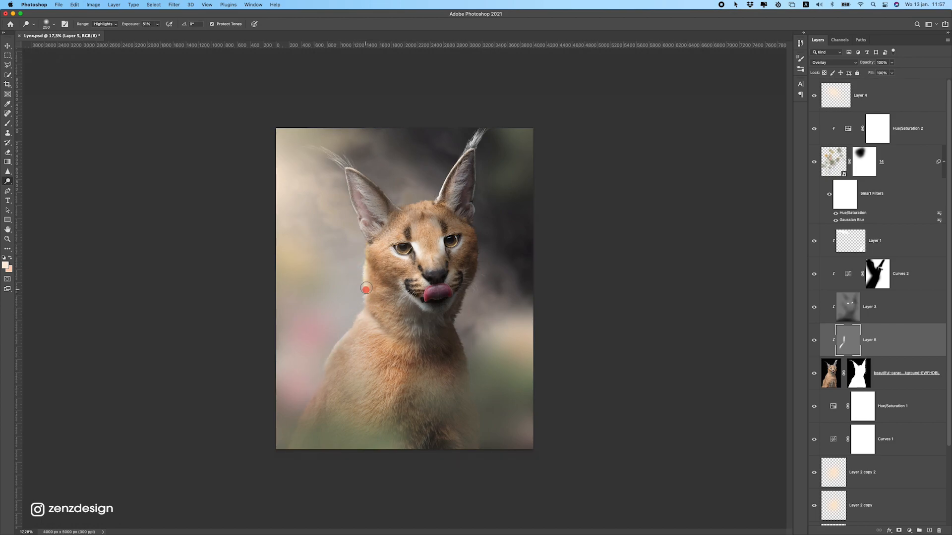
{"action": "scroll", "coordinate": [350, 276], "scroll_direction": "up", "scroll_amount": 5}
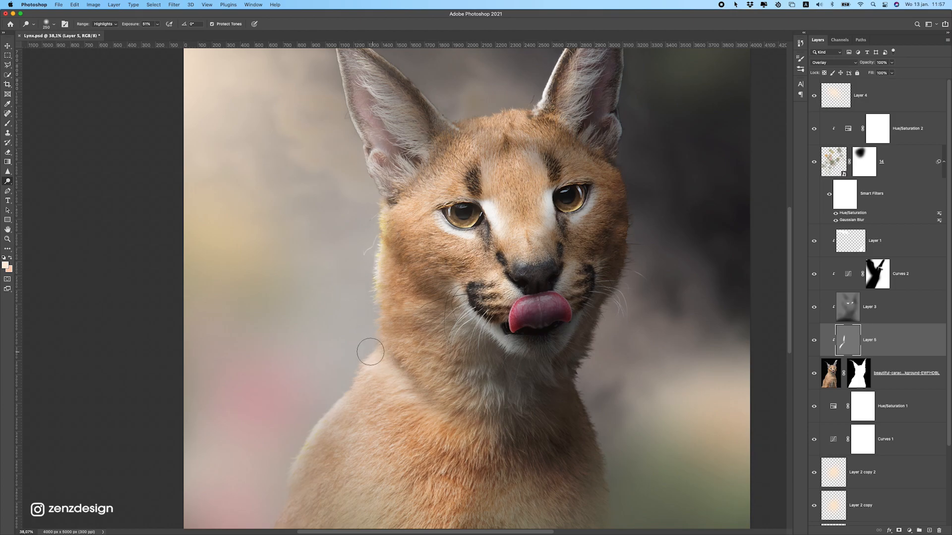
{"action": "scroll", "coordinate": [321, 329], "scroll_direction": "down", "scroll_amount": 10}
{"action": "scroll", "coordinate": [321, 330], "scroll_direction": "up", "scroll_amount": 8}
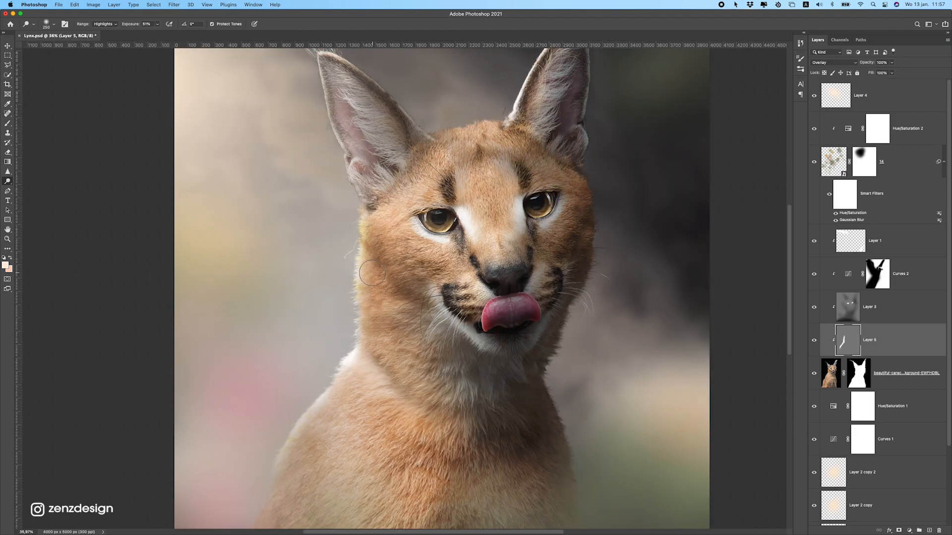
Extend the dodged rim highlight down the light-facing side of the cat's body toward the base.
{"action": "scroll", "coordinate": [322, 202], "scroll_direction": "down", "scroll_amount": 3}
{"action": "scroll", "coordinate": [300, 207], "scroll_direction": "up", "scroll_amount": 2}
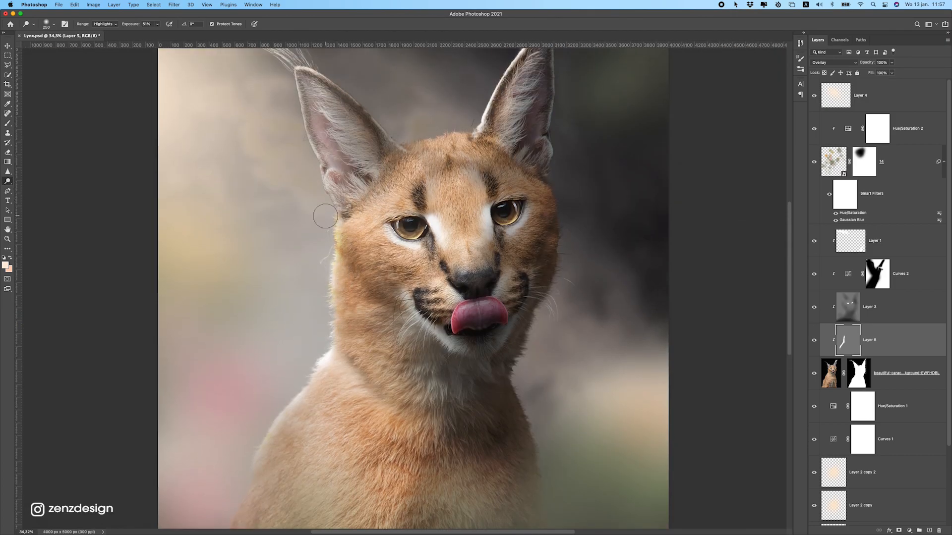
{"action": "scroll", "coordinate": [312, 218], "scroll_direction": "up", "scroll_amount": 3}
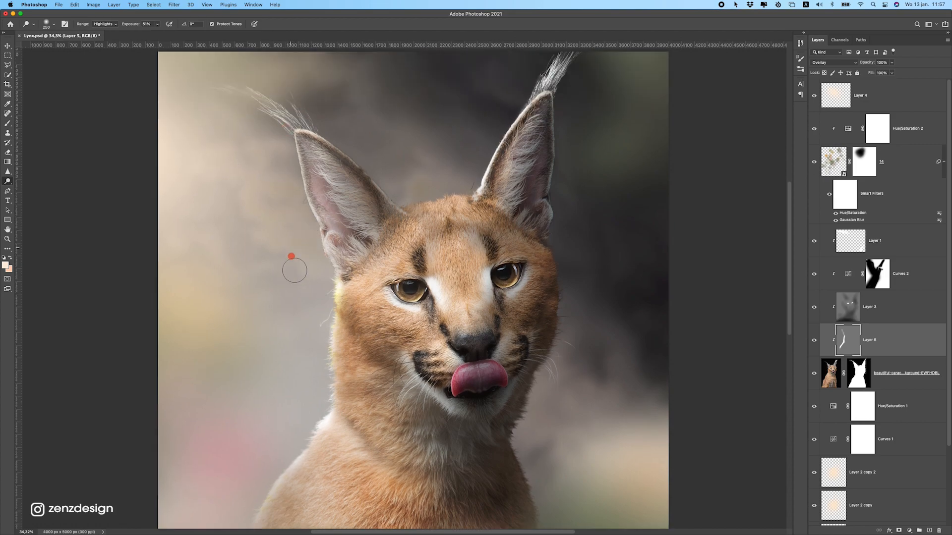
{"action": "scroll", "coordinate": [286, 248], "scroll_direction": "down", "scroll_amount": 8}
{"action": "scroll", "coordinate": [272, 304], "scroll_direction": "up", "scroll_amount": 5}
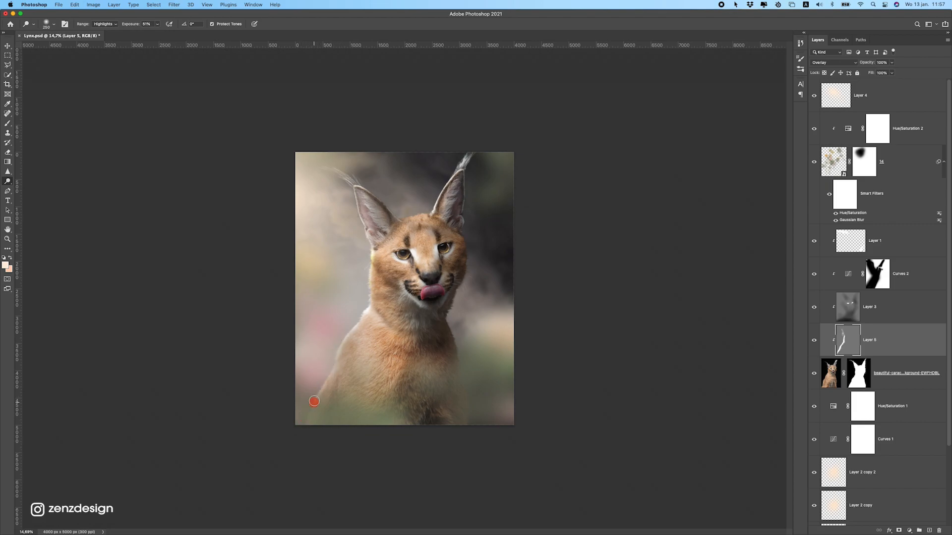
{"action": "scroll", "coordinate": [377, 285], "scroll_direction": "up", "scroll_amount": 2}
Switch the Dodge range to Midtones with a smaller brush and brighten the fur around the muzzle and chin.
{"action": "left_click", "coordinate": [465, 320]}
{"action": "key", "text": "bracketleft"}
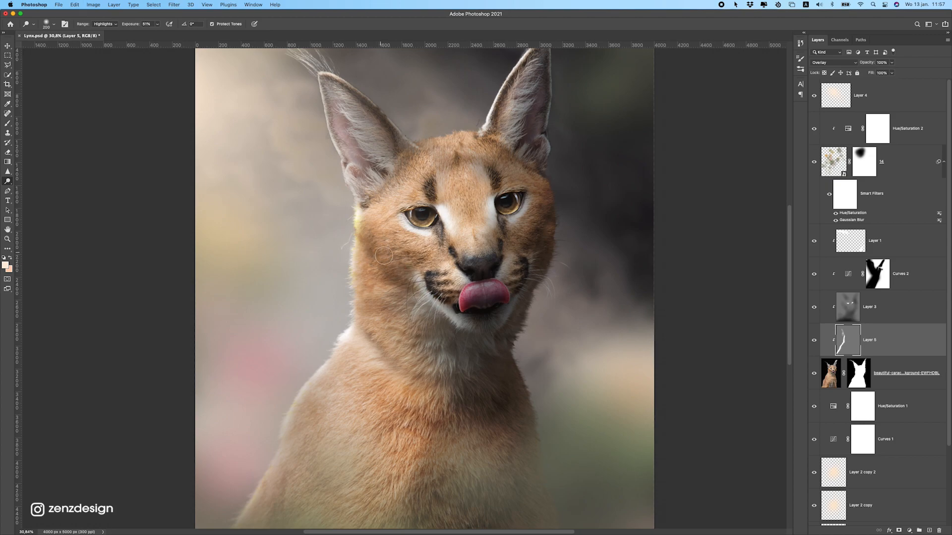
{"action": "key", "text": "bracketleft"}
{"action": "left_click", "coordinate": [445, 299]}
{"action": "left_click", "coordinate": [104, 24]}
{"action": "left_click", "coordinate": [103, 14]}
{"action": "left_click", "coordinate": [413, 282]}
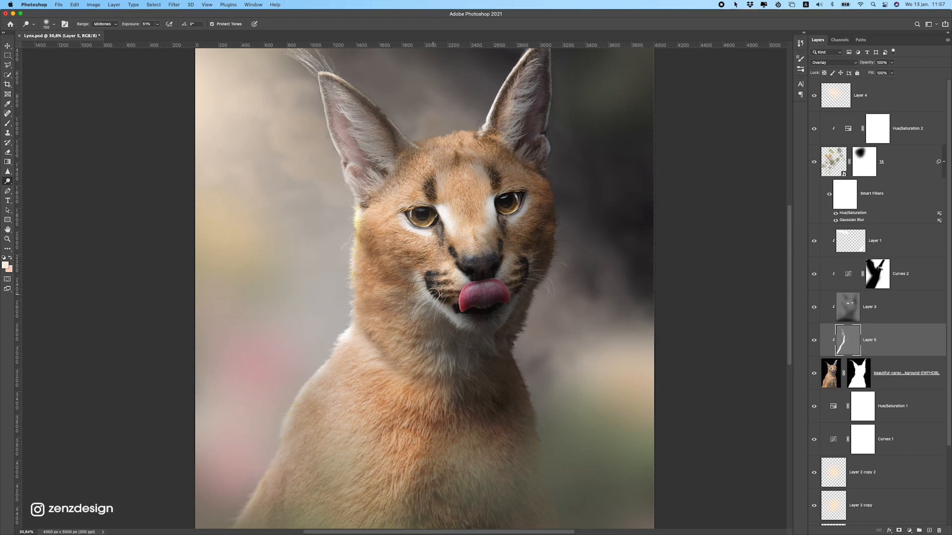
{"action": "left_click", "coordinate": [472, 327]}
{"action": "mouse_move", "coordinate": [464, 328]}
{"action": "left_mouse_down"}
{"action": "mouse_move", "coordinate": [501, 336]}
{"action": "mouse_move", "coordinate": [467, 330]}
{"action": "left_mouse_up"}
Dodge the edges of both ears and the top of the cat's head.
{"action": "key", "text": "super+0"}
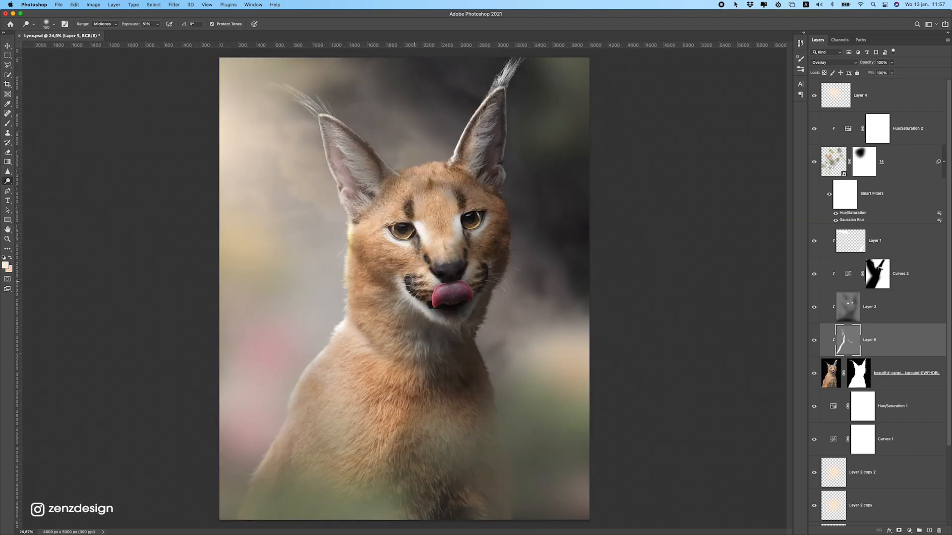
{"action": "left_click", "coordinate": [408, 226]}
{"action": "left_click_drag", "start_coordinate": [319, 118], "coordinate": [337, 181]}
{"action": "mouse_move", "coordinate": [453, 158]}
{"action": "left_mouse_down"}
{"action": "mouse_move", "coordinate": [492, 104]}
{"action": "mouse_move", "coordinate": [450, 132]}
{"action": "left_mouse_up"}
{"action": "mouse_move", "coordinate": [420, 160]}
{"action": "left_mouse_down"}
{"action": "mouse_move", "coordinate": [431, 159]}
{"action": "mouse_move", "coordinate": [415, 164]}
{"action": "left_mouse_up"}
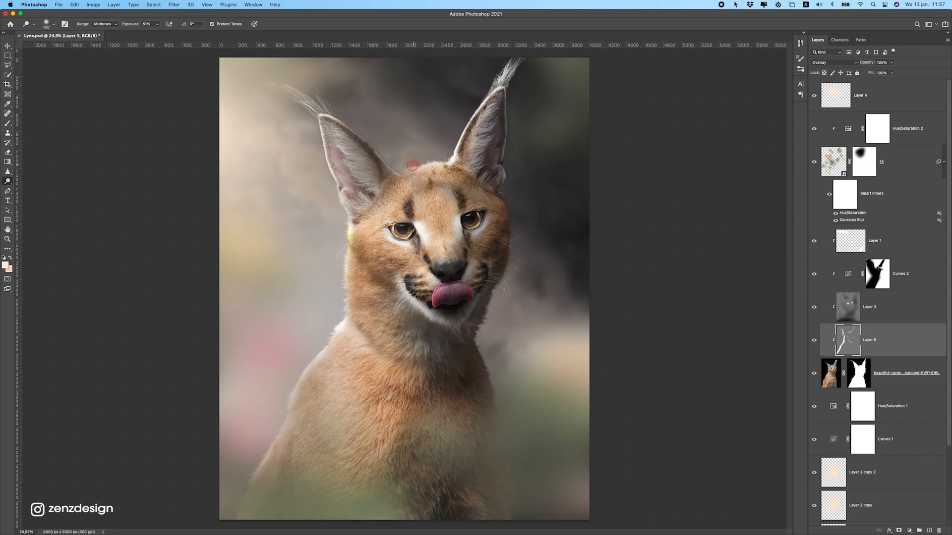
{"action": "scroll", "coordinate": [413, 166], "scroll_direction": "down", "scroll_amount": 8}
{"action": "scroll", "coordinate": [406, 200], "scroll_direction": "up", "scroll_amount": 9}
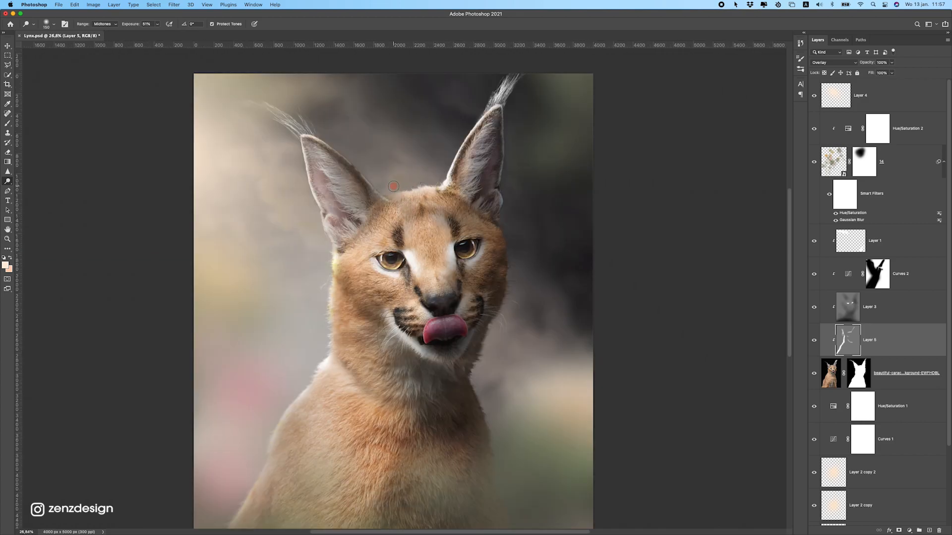
{"action": "scroll", "coordinate": [437, 181], "scroll_direction": "down", "scroll_amount": 6}
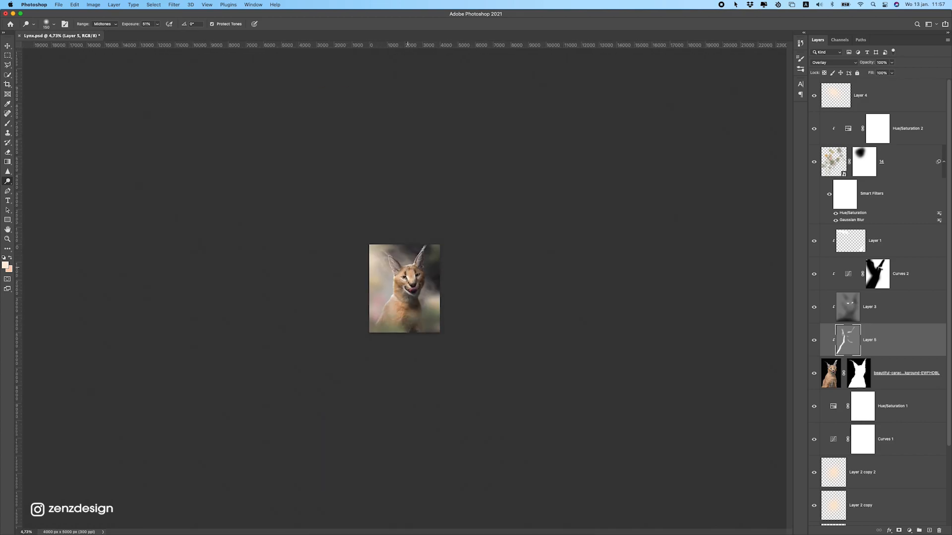
{"action": "scroll", "coordinate": [341, 184], "scroll_direction": "up", "scroll_amount": 8}
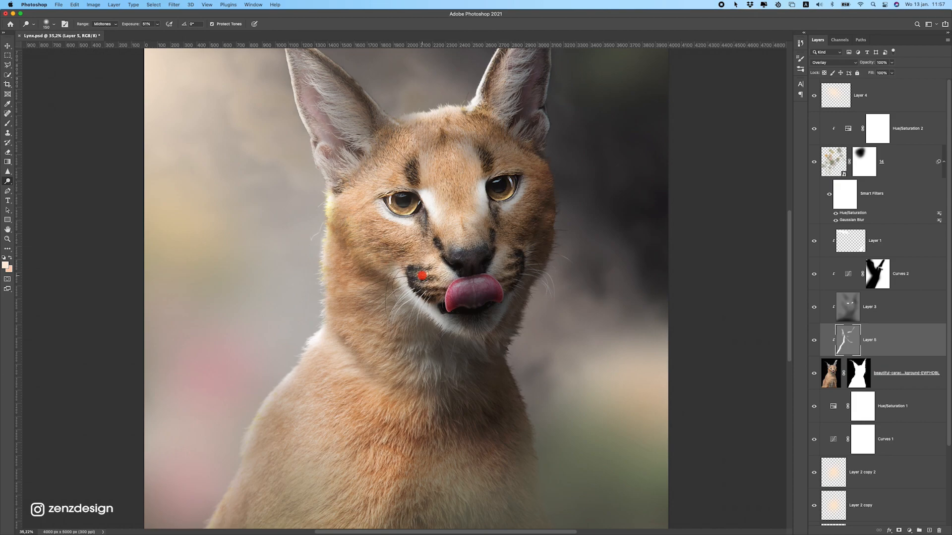
{"action": "scroll", "coordinate": [386, 294], "scroll_direction": "down", "scroll_amount": 6}
{"action": "scroll", "coordinate": [387, 296], "scroll_direction": "up", "scroll_amount": 6}
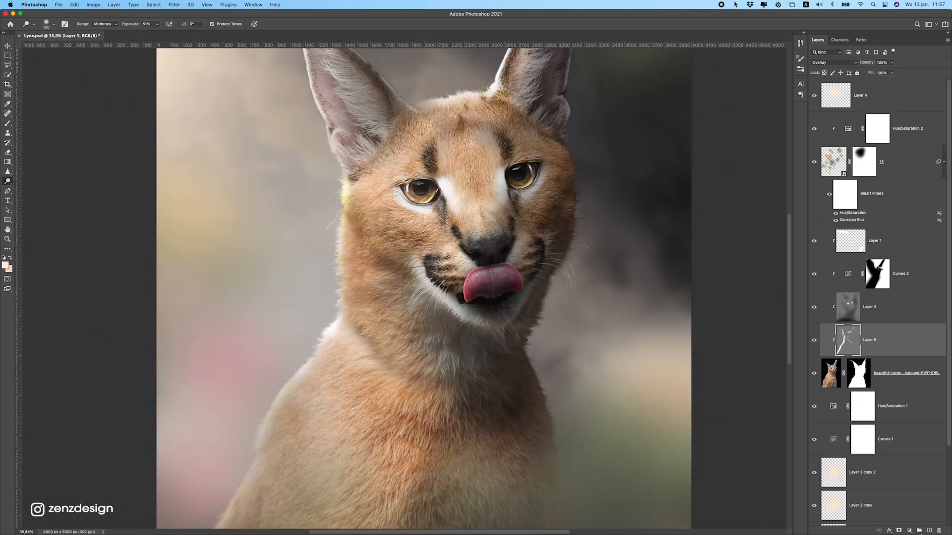
Add a new clipped layer above the gray dodge layer and prepare the Brush tool with a reduced size.
{"action": "left_click", "coordinate": [929, 531]}
{"action": "scroll", "coordinate": [363, 235], "scroll_direction": "up", "scroll_amount": 2}
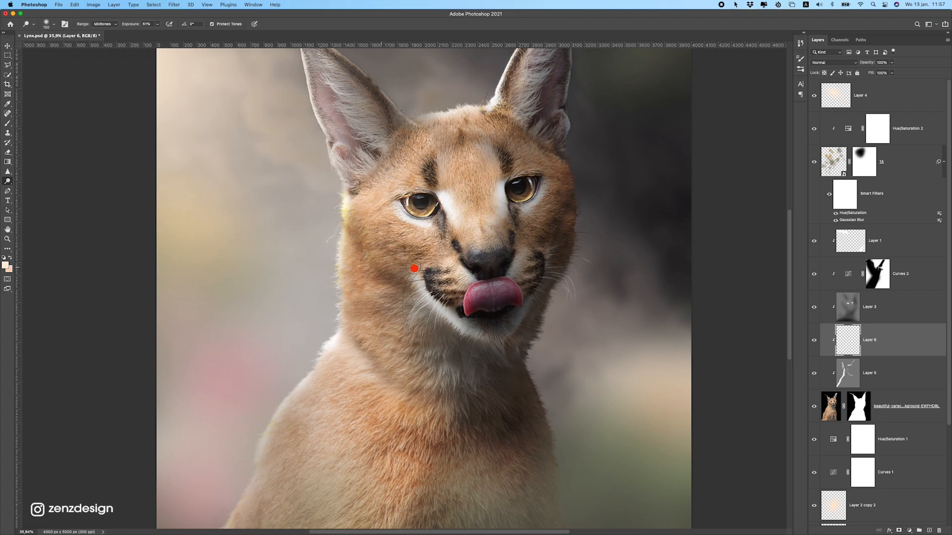
{"action": "left_click", "coordinate": [8, 123]}
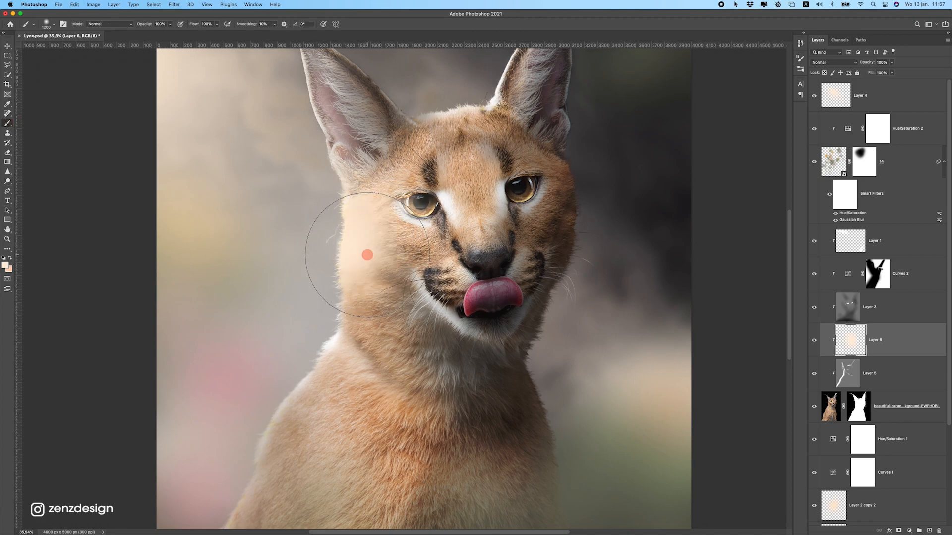
{"action": "key", "text": "bracketleft"}
{"action": "key", "text": "bracketleft"}
{"action": "key", "text": "bracketleft"}
{"action": "key", "text": "bracketleft"}
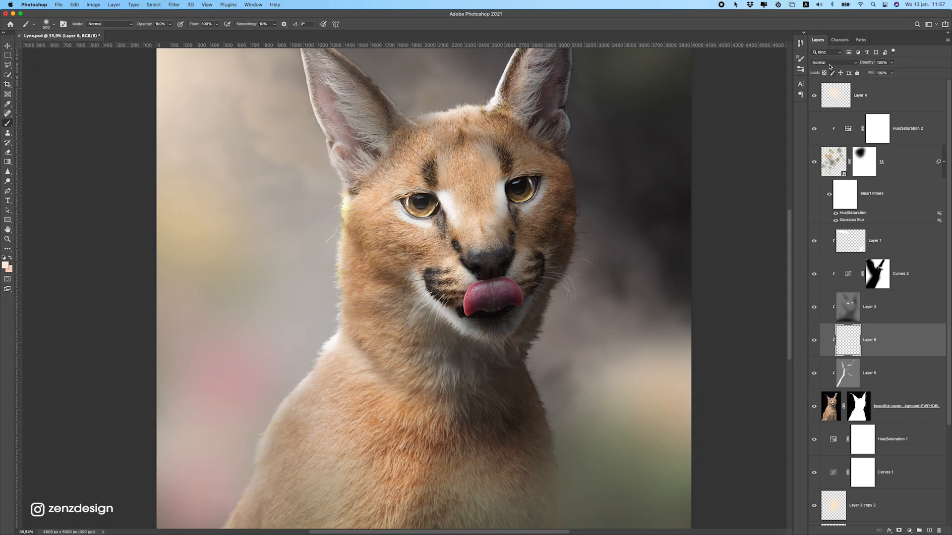
Try painting a light glow over the cheek with Layer 6 set to Overlay, using a brush reduced to size 200.
{"action": "left_click", "coordinate": [829, 66]}
{"action": "left_click", "coordinate": [826, 161]}
{"action": "key", "text": "bracketleft"}
{"action": "key", "text": "bracketleft"}
{"action": "key", "text": "bracketleft"}
{"action": "left_click_drag", "start_coordinate": [362, 228], "coordinate": [399, 250]}
{"action": "key", "text": "bracketleft"}
Set Layer 6 to Color Dodge and paint a faint glow over the cheek at 13% brush opacity and 21% flow.
{"action": "left_click", "coordinate": [828, 62]}
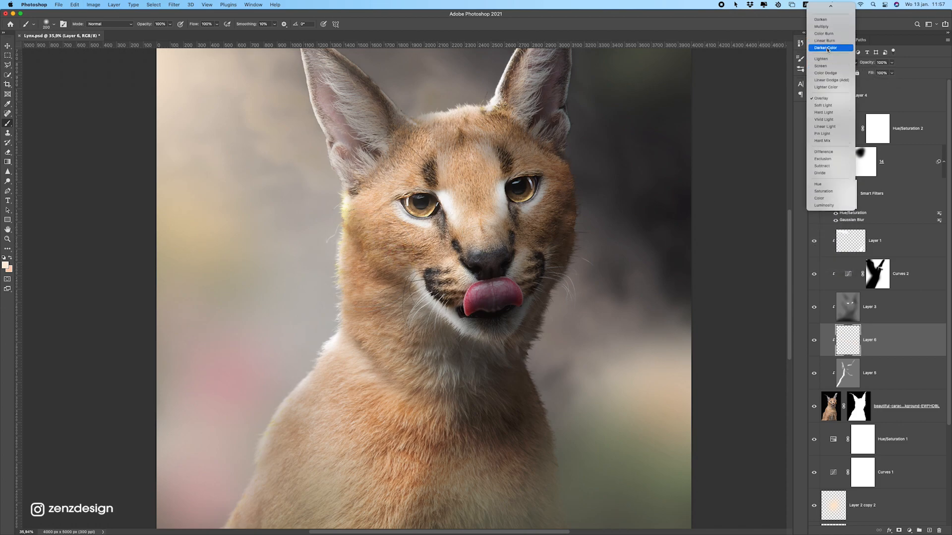
{"action": "left_click", "coordinate": [825, 72]}
{"action": "left_click_drag", "start_coordinate": [362, 234], "coordinate": [389, 265]}
{"action": "key", "text": "super+z"}
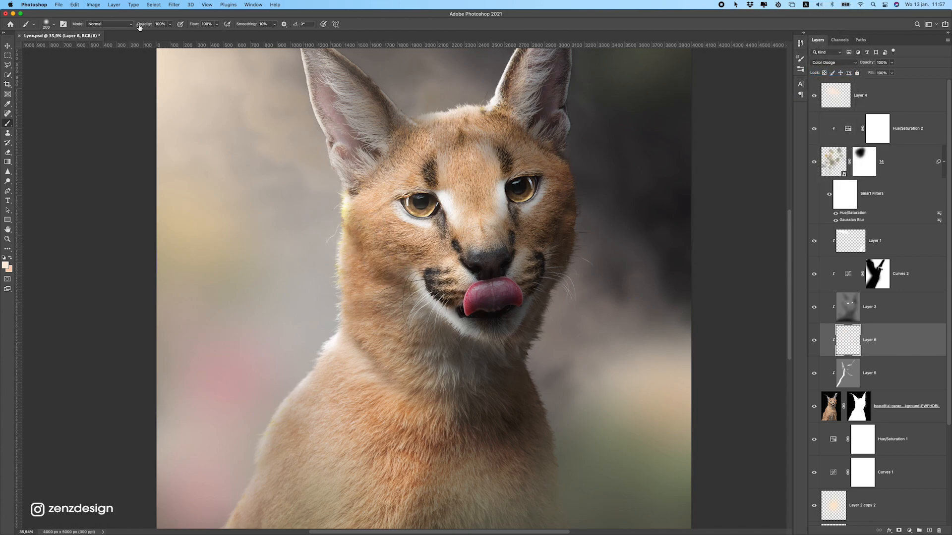
{"action": "left_click", "coordinate": [174, 24]}
{"action": "left_click", "coordinate": [185, 24]}
{"action": "left_click", "coordinate": [216, 24]}
{"action": "mouse_move", "coordinate": [379, 238]}
{"action": "left_mouse_down"}
{"action": "mouse_move", "coordinate": [368, 222]}
{"action": "mouse_move", "coordinate": [406, 273]}
{"action": "mouse_move", "coordinate": [361, 243]}
{"action": "mouse_move", "coordinate": [373, 262]}
{"action": "mouse_move", "coordinate": [395, 269]}
{"action": "left_mouse_up"}
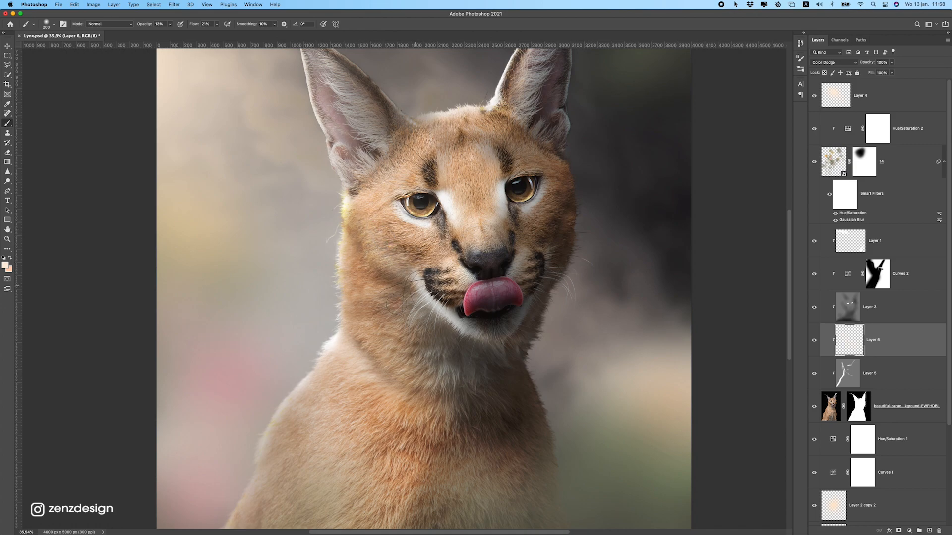
Try painting a faint glow over the chest fur on Layer 6 and undo the last stroke.
{"action": "scroll", "coordinate": [395, 287], "scroll_direction": "down", "scroll_amount": 10}
{"action": "scroll", "coordinate": [399, 300], "scroll_direction": "up", "scroll_amount": 5}
{"action": "mouse_move", "coordinate": [395, 318]}
{"action": "left_mouse_down"}
{"action": "mouse_move", "coordinate": [414, 325]}
{"action": "mouse_move", "coordinate": [375, 311]}
{"action": "mouse_move", "coordinate": [406, 329]}
{"action": "mouse_move", "coordinate": [393, 346]}
{"action": "left_mouse_up"}
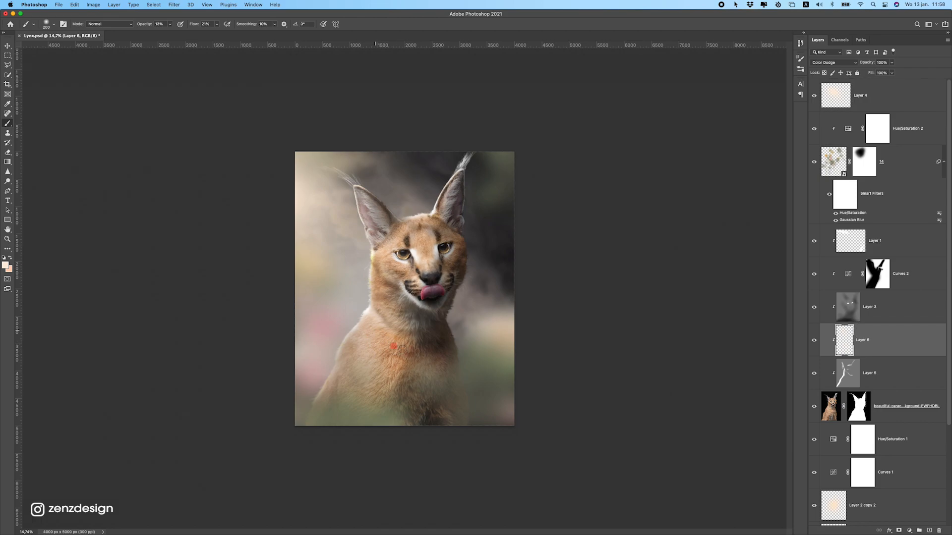
{"action": "scroll", "coordinate": [389, 347], "scroll_direction": "up", "scroll_amount": 2}
{"action": "left_click_drag", "start_coordinate": [399, 385], "coordinate": [412, 382]}
{"action": "key", "text": "super+z"}
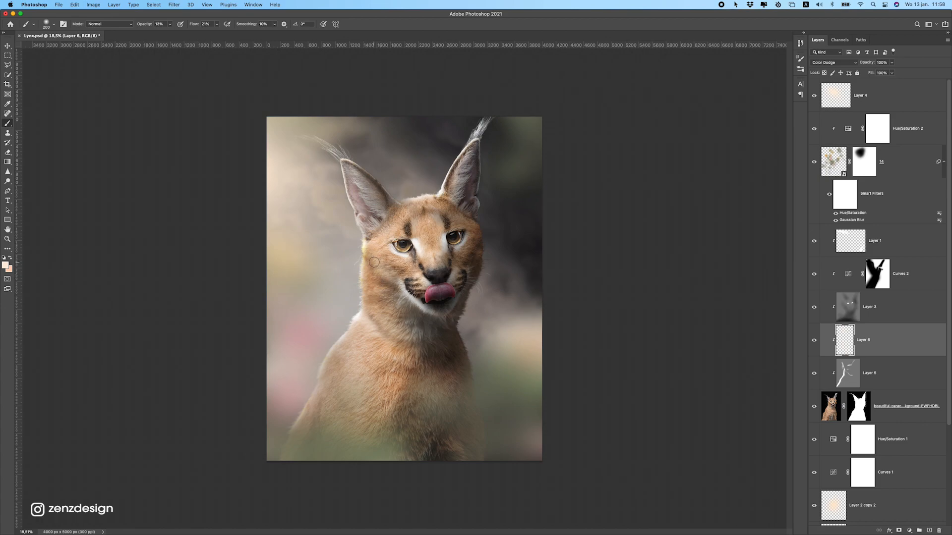
Erase the excess glow from the cheek beside the eye on Layer 6 with a reduced-size Eraser.
{"action": "scroll", "coordinate": [337, 271], "scroll_direction": "up", "scroll_amount": 5}
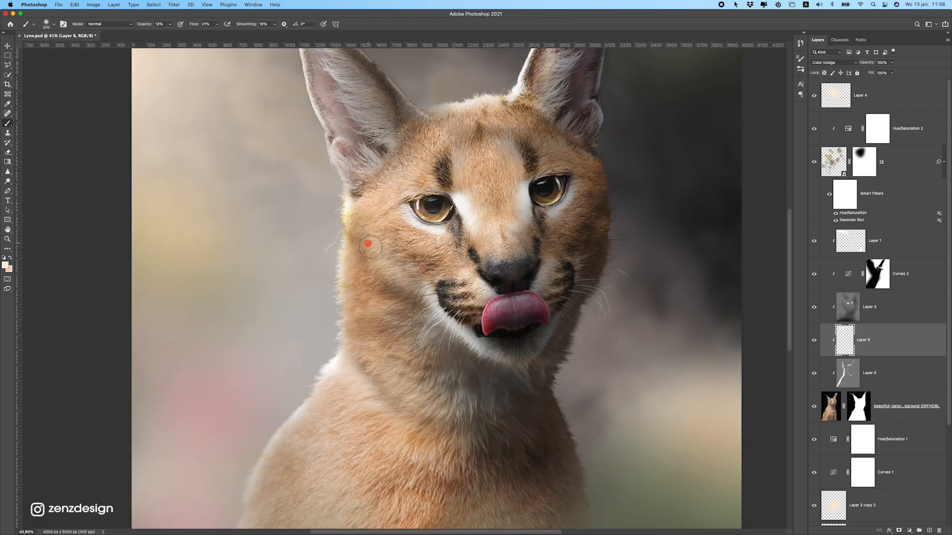
{"action": "left_click", "coordinate": [7, 152]}
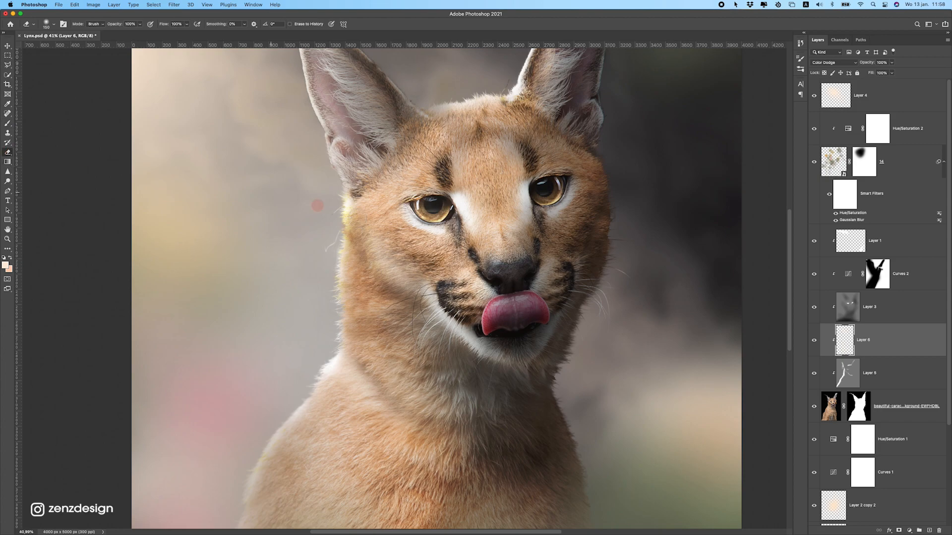
{"action": "left_click_drag", "start_coordinate": [400, 223], "coordinate": [371, 228]}
{"action": "mouse_move", "coordinate": [372, 229]}
{"action": "left_mouse_down"}
{"action": "mouse_move", "coordinate": [429, 275]}
{"action": "mouse_move", "coordinate": [420, 280]}
{"action": "left_mouse_up"}
{"action": "left_click_drag", "start_coordinate": [441, 258], "coordinate": [398, 279]}
{"action": "left_click_drag", "start_coordinate": [382, 226], "coordinate": [429, 278]}
{"action": "left_click_drag", "start_coordinate": [388, 225], "coordinate": [402, 259]}
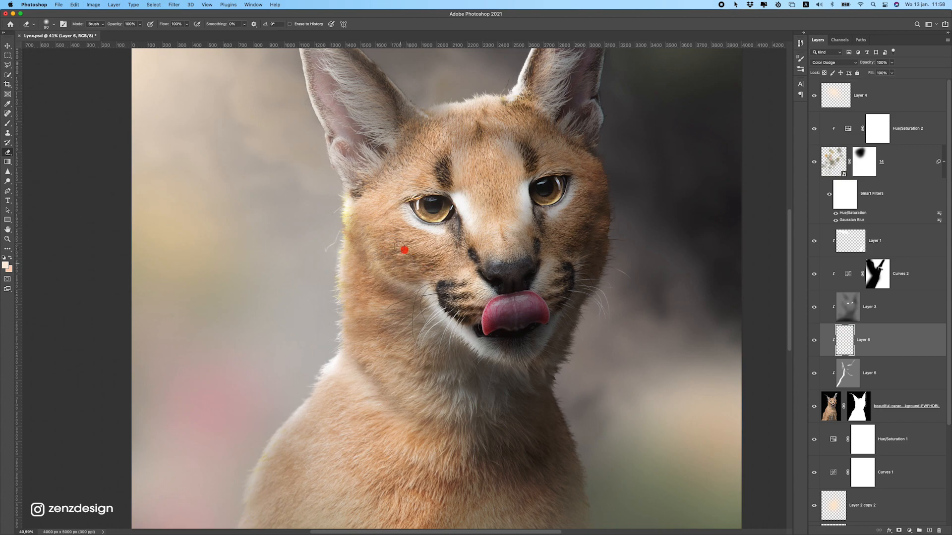
{"action": "scroll", "coordinate": [387, 272], "scroll_direction": "down", "scroll_amount": 5}
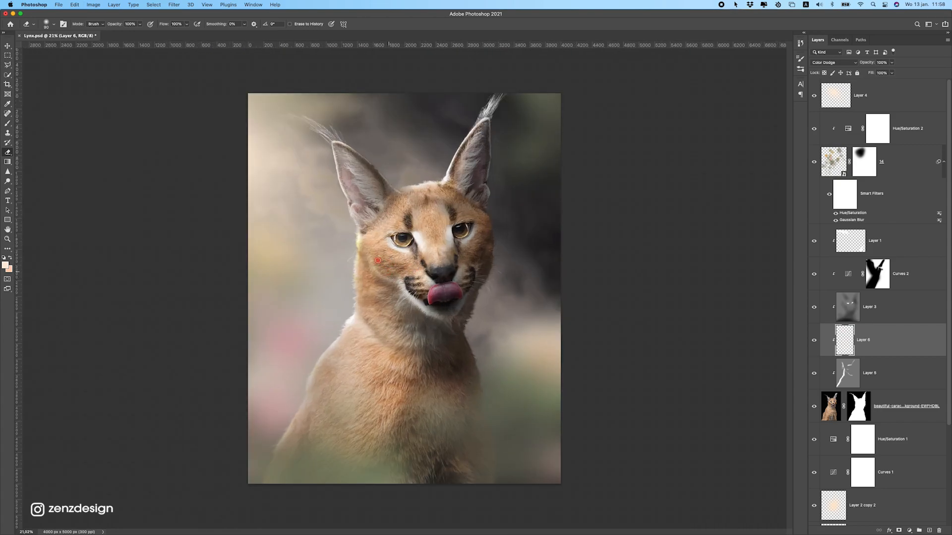
{"action": "left_click", "coordinate": [379, 261]}
Try another surround color for the area around the canvas.
{"action": "scroll", "coordinate": [433, 247], "scroll_direction": "down", "scroll_amount": 5}
{"action": "scroll", "coordinate": [433, 246], "scroll_direction": "up", "scroll_amount": 5}
{"action": "right_click", "coordinate": [662, 178]}
{"action": "left_click", "coordinate": [647, 202]}
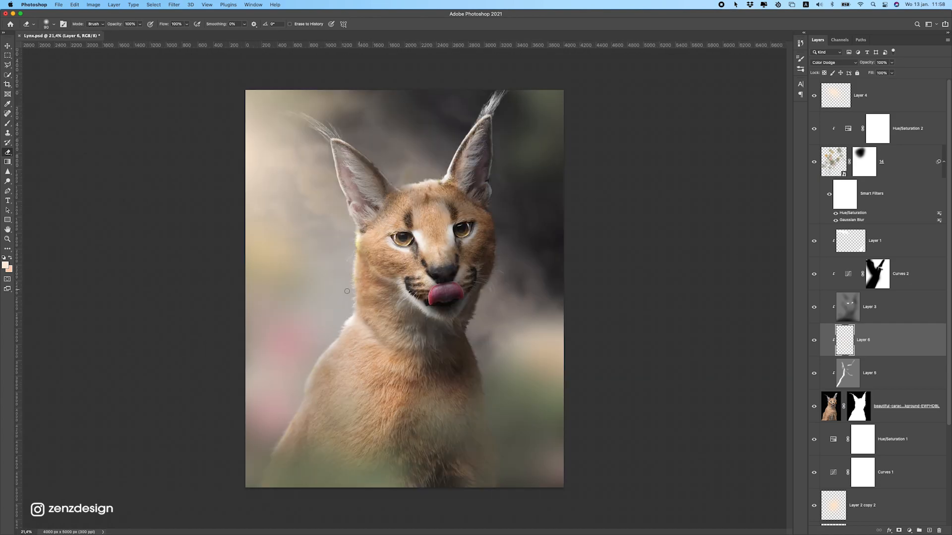
Try brushing and erasing more glow along the cheek and neck on Layer 6, undoing the strokes.
{"action": "scroll", "coordinate": [346, 291], "scroll_direction": "down", "scroll_amount": 1}
{"action": "left_click", "coordinate": [7, 123]}
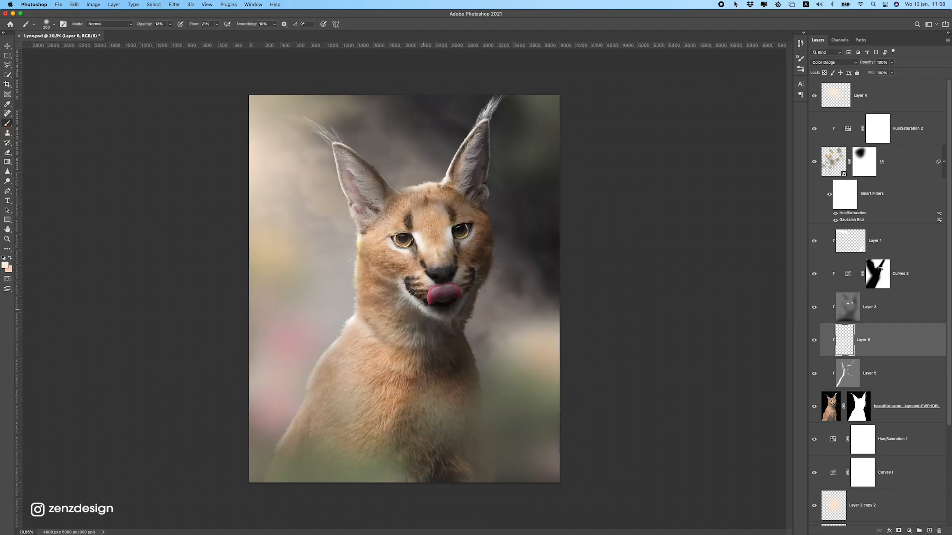
{"action": "left_click_drag", "start_coordinate": [369, 287], "coordinate": [386, 305]}
{"action": "mouse_move", "coordinate": [376, 233]}
{"action": "left_mouse_down"}
{"action": "mouse_move", "coordinate": [401, 259]}
{"action": "mouse_move", "coordinate": [391, 256]}
{"action": "mouse_move", "coordinate": [361, 280]}
{"action": "mouse_move", "coordinate": [387, 291]}
{"action": "left_mouse_up"}
{"action": "key", "text": "super+z"}
{"action": "left_click", "coordinate": [7, 153]}
{"action": "key", "text": "super+z"}
{"action": "left_click", "coordinate": [370, 281]}
{"action": "key", "text": "super+z"}
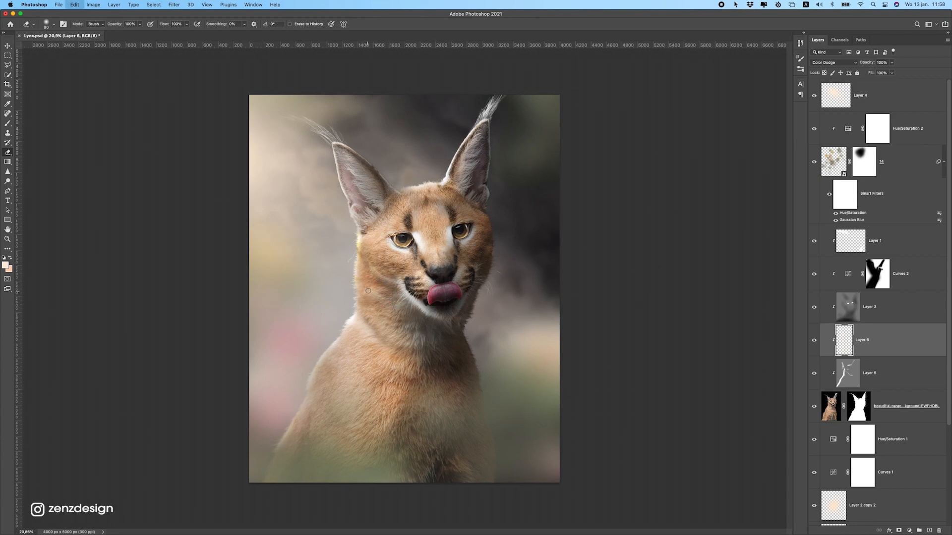
Set the surround color around the canvas to Black.
{"action": "scroll", "coordinate": [368, 291], "scroll_direction": "up", "scroll_amount": 5}
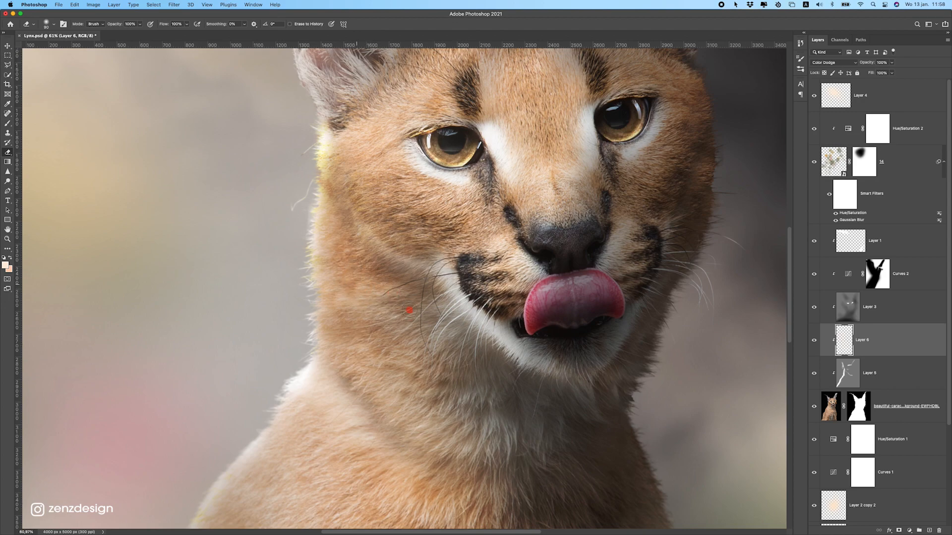
{"action": "scroll", "coordinate": [436, 312], "scroll_direction": "down", "scroll_amount": 8}
{"action": "scroll", "coordinate": [654, 251], "scroll_direction": "up", "scroll_amount": 3}
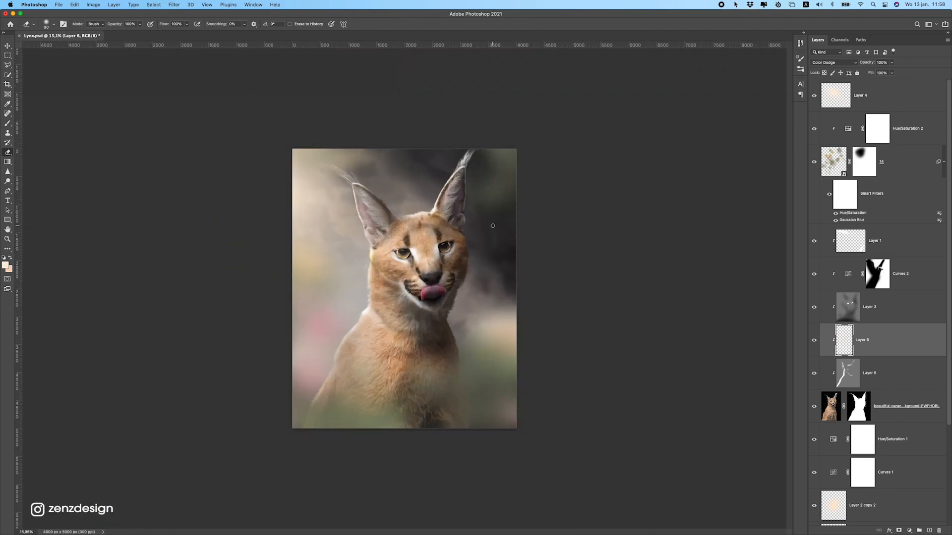
{"action": "scroll", "coordinate": [355, 271], "scroll_direction": "up", "scroll_amount": 2}
{"action": "right_click", "coordinate": [635, 132]}
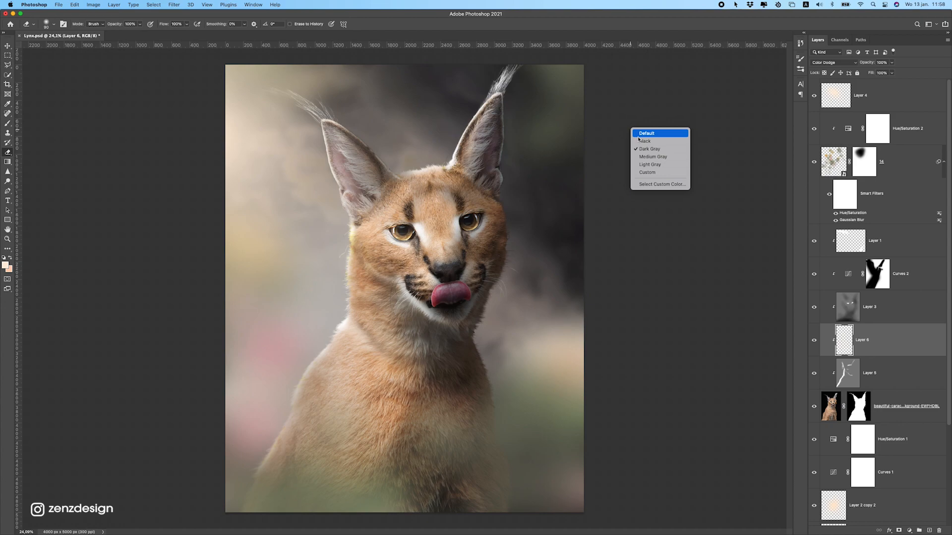
{"action": "left_click", "coordinate": [645, 141]}
{"action": "scroll", "coordinate": [547, 221], "scroll_direction": "down", "scroll_amount": 4}
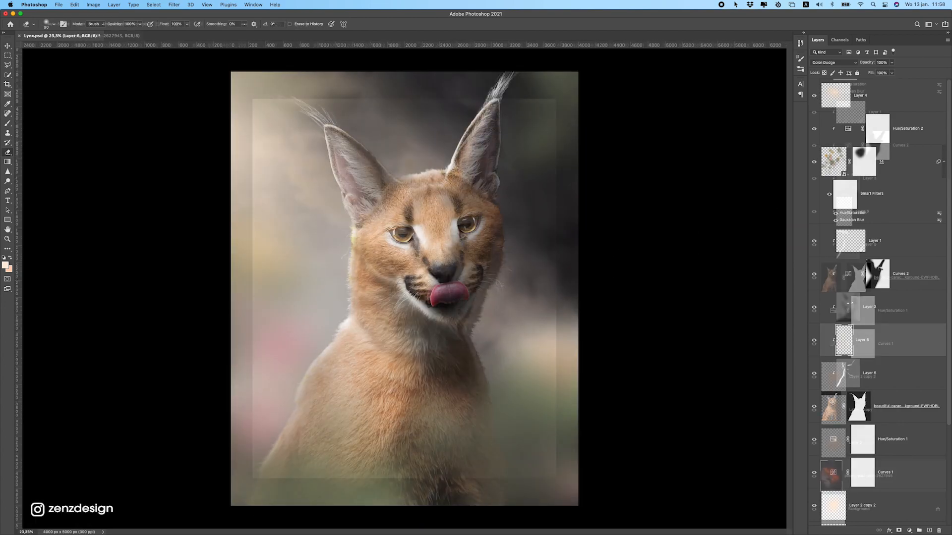
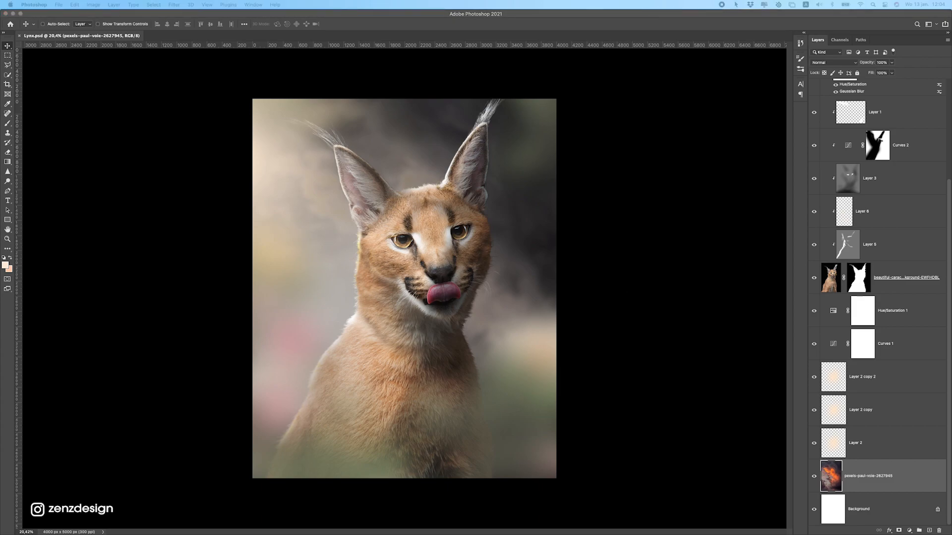
Place the branches stock photo 4940746 directly above the bottom background photo, enlarge it to about 77% and shift it behind the caracal.
{"action": "left_click", "coordinate": [874, 451]}
{"action": "left_click", "coordinate": [871, 478]}
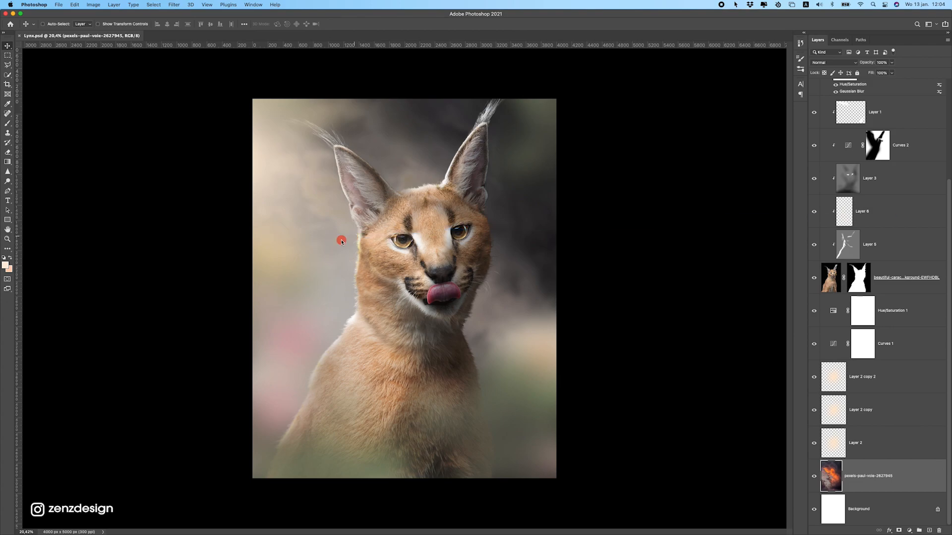
{"action": "left_click_drag", "start_coordinate": [340, 243], "coordinate": [341, 244]}
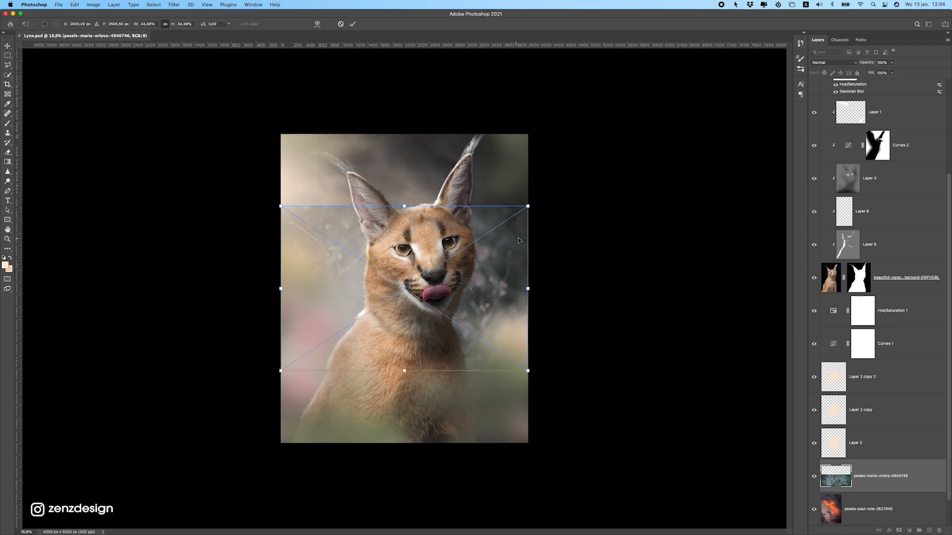
{"action": "left_click_drag", "start_coordinate": [528, 206], "coordinate": [679, 110]}
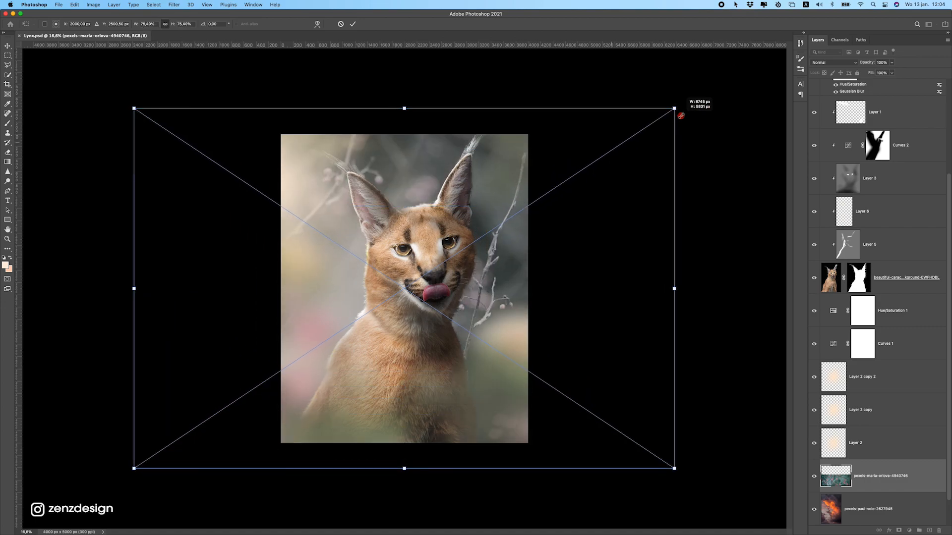
{"action": "left_click_drag", "start_coordinate": [497, 215], "coordinate": [420, 224]}
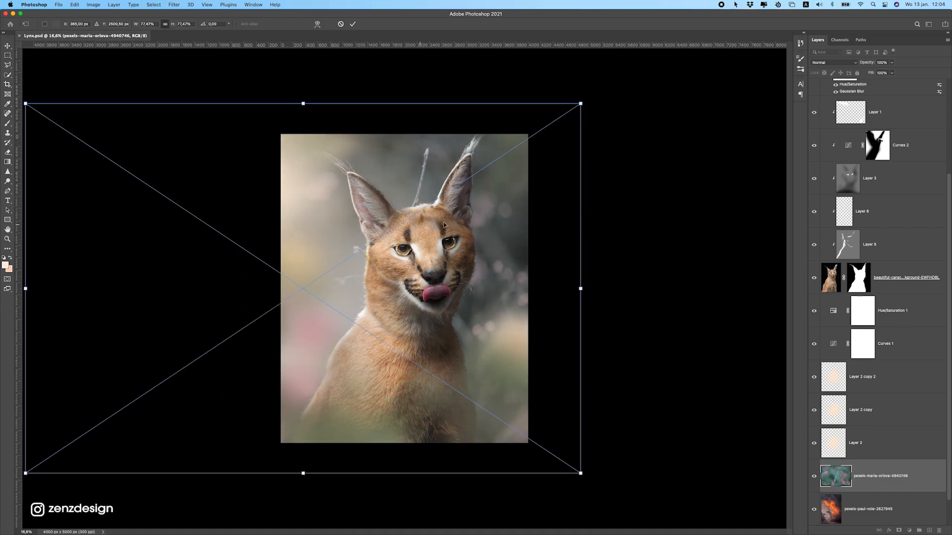
{"action": "mouse_move", "coordinate": [492, 191]}
{"action": "left_mouse_down"}
{"action": "mouse_move", "coordinate": [527, 190]}
{"action": "mouse_move", "coordinate": [508, 198]}
{"action": "left_mouse_up"}
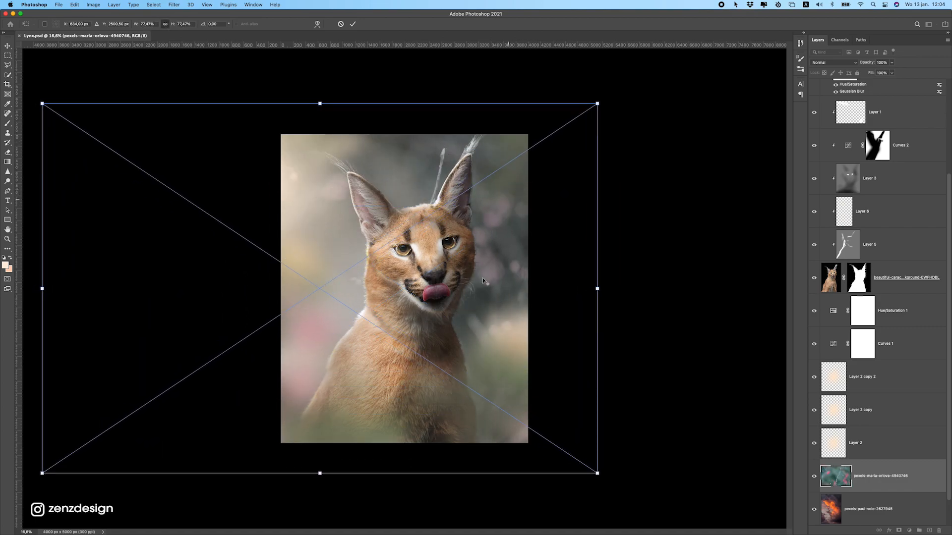
Scale the placed branches photo down to about 72%, shift it to the right and commit the placement.
{"action": "scroll", "coordinate": [594, 106], "scroll_direction": "up", "scroll_amount": 1}
{"action": "left_click_drag", "start_coordinate": [630, 72], "coordinate": [610, 85]}
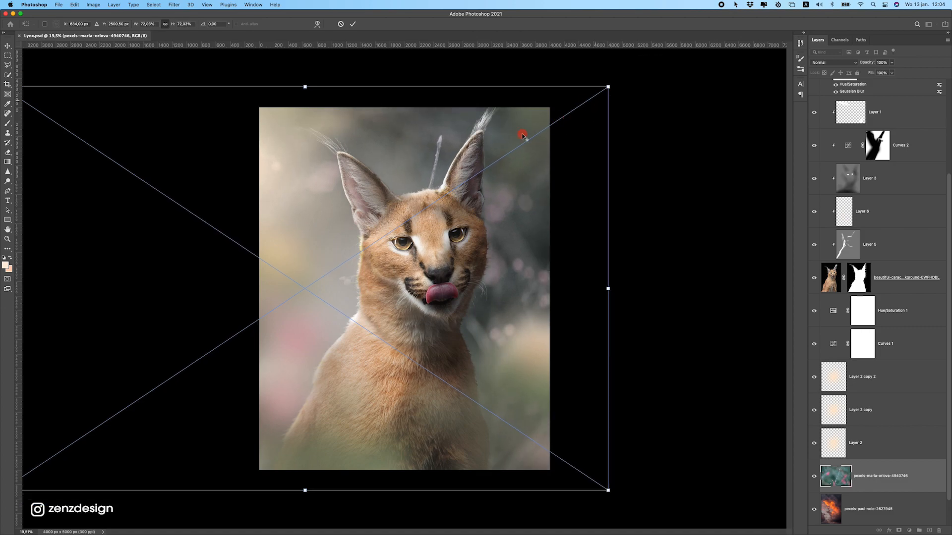
{"action": "left_click_drag", "start_coordinate": [430, 176], "coordinate": [477, 176]}
{"action": "key", "text": "Return"}
{"action": "scroll", "coordinate": [500, 289], "scroll_direction": "down", "scroll_amount": 4}
{"action": "scroll", "coordinate": [453, 300], "scroll_direction": "up", "scroll_amount": 8}
{"action": "scroll", "coordinate": [436, 301], "scroll_direction": "down", "scroll_amount": 4}
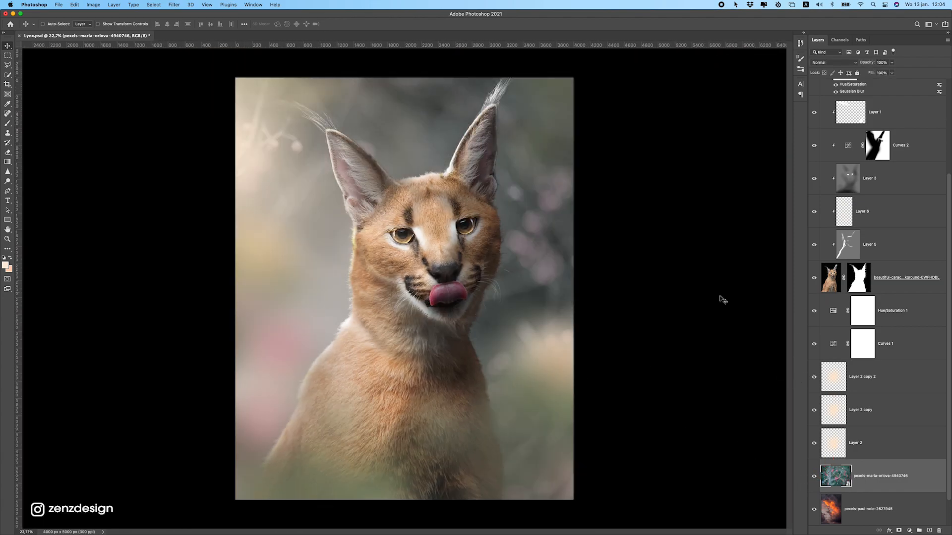
Place the forest stock photo 3389539 above the branches photo at 25% scale, filling the canvas.
{"action": "left_click", "coordinate": [291, 257]}
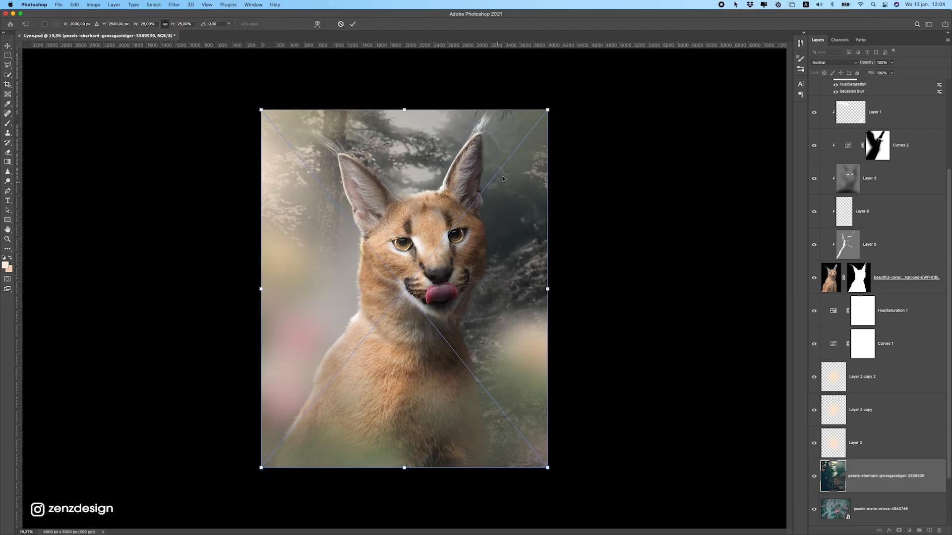
{"action": "key", "text": "Return"}
{"action": "scroll", "coordinate": [444, 230], "scroll_direction": "up", "scroll_amount": 4}
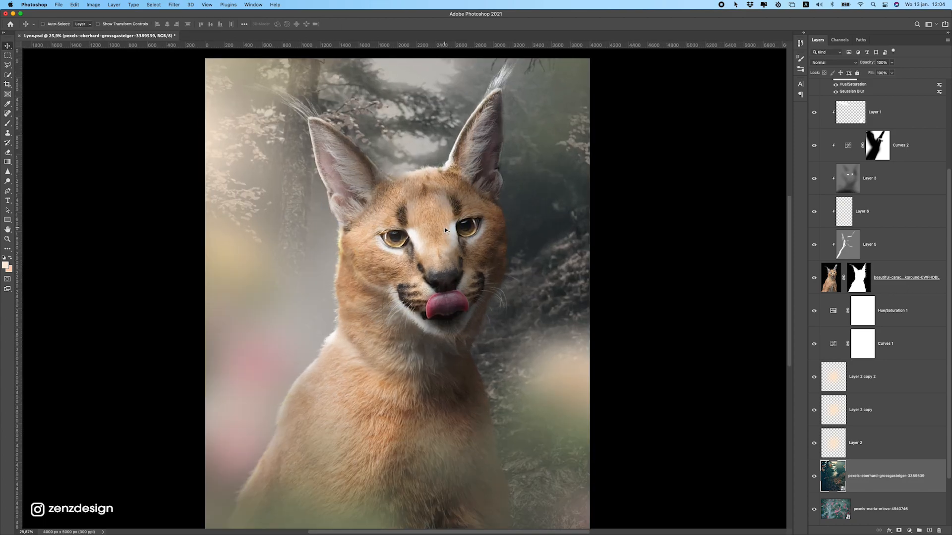
{"action": "scroll", "coordinate": [445, 229], "scroll_direction": "down", "scroll_amount": 5}
{"action": "scroll", "coordinate": [485, 275], "scroll_direction": "up", "scroll_amount": 2}
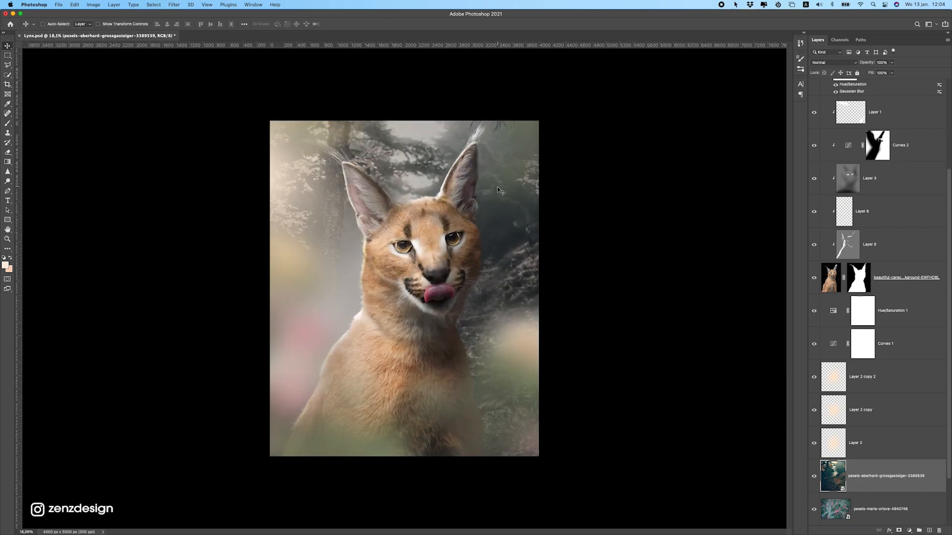
Scale the forest photo to about 34% and shift it down and to the left behind the caracal.
{"action": "key", "text": "ctrl+t"}
{"action": "left_click_drag", "start_coordinate": [567, 112], "coordinate": [610, 70]}
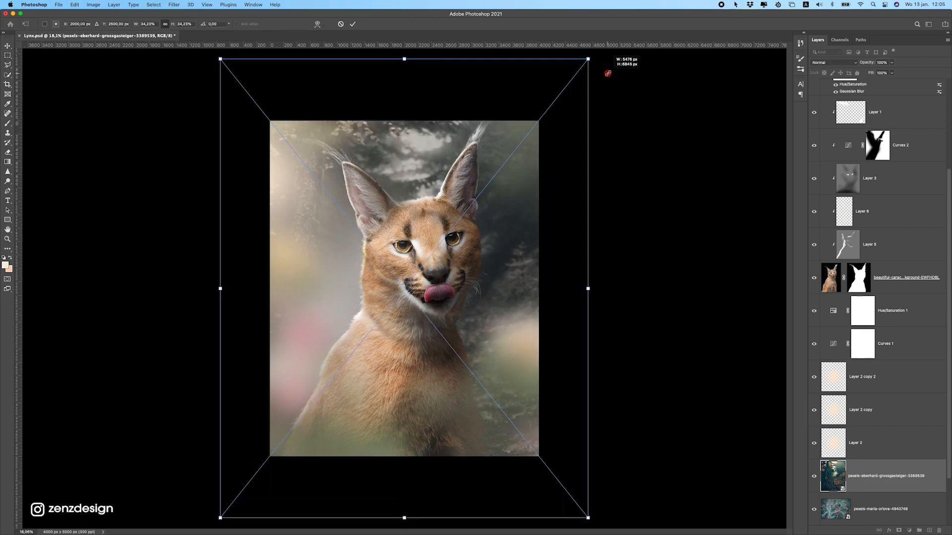
{"action": "left_click_drag", "start_coordinate": [525, 189], "coordinate": [481, 256]}
{"action": "key", "text": "Return"}
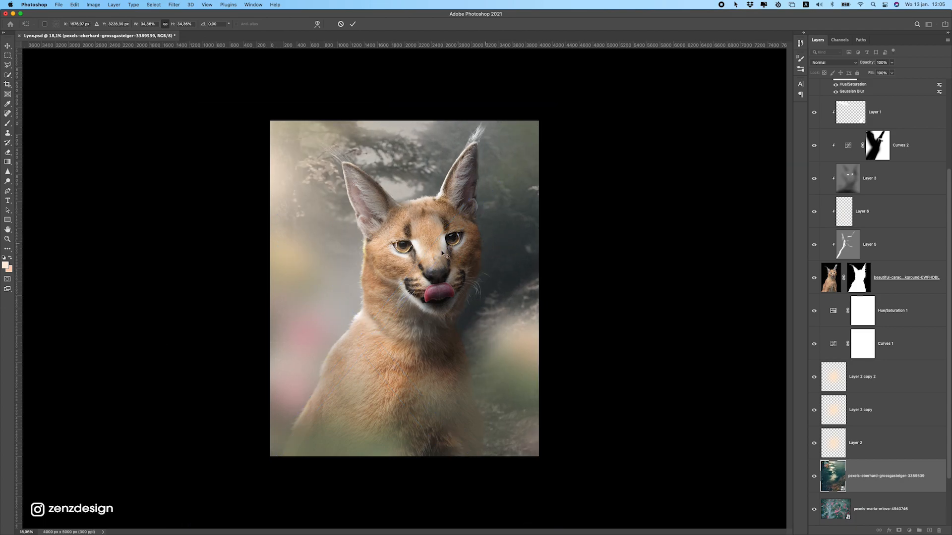
{"action": "scroll", "coordinate": [425, 282], "scroll_direction": "down", "scroll_amount": 5}
{"action": "scroll", "coordinate": [424, 292], "scroll_direction": "up", "scroll_amount": 3}
{"action": "scroll", "coordinate": [424, 293], "scroll_direction": "up", "scroll_amount": 2}
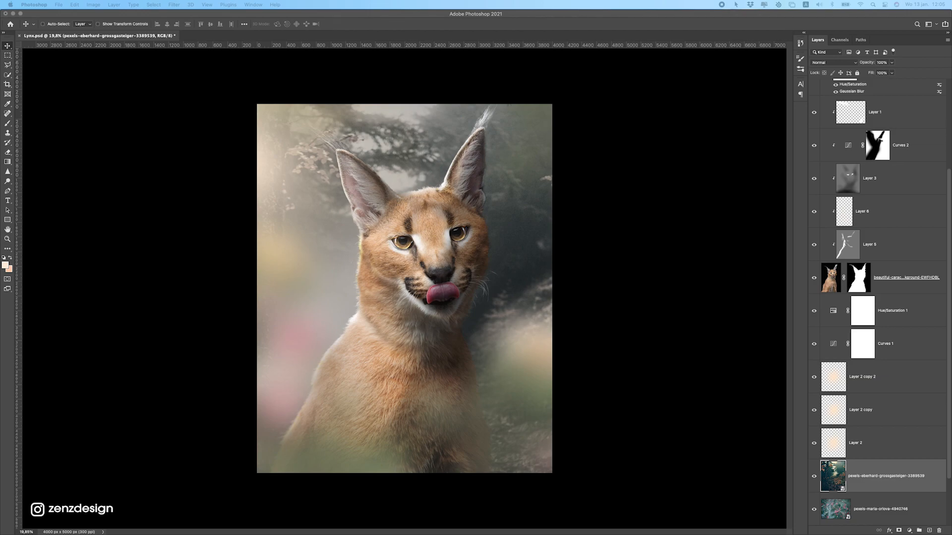
{"action": "scroll", "coordinate": [456, 259], "scroll_direction": "down", "scroll_amount": 2}
{"action": "scroll", "coordinate": [456, 259], "scroll_direction": "up", "scroll_amount": 4}
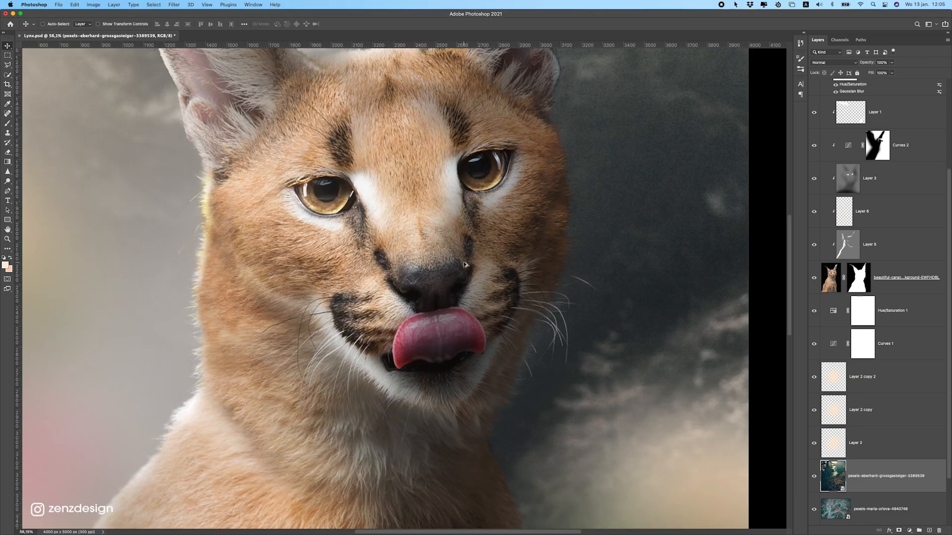
{"action": "scroll", "coordinate": [466, 268], "scroll_direction": "down", "scroll_amount": 2}
{"action": "mouse_move", "coordinate": [522, 209]}
{"action": "left_mouse_down"}
{"action": "mouse_move", "coordinate": [539, 212]}
{"action": "mouse_move", "coordinate": [515, 210]}
{"action": "left_mouse_up"}
Add a Curves adjustment above the forest photo, lowering the white output and pulling the midtones down to darken the background.
{"action": "left_click", "coordinate": [907, 530]}
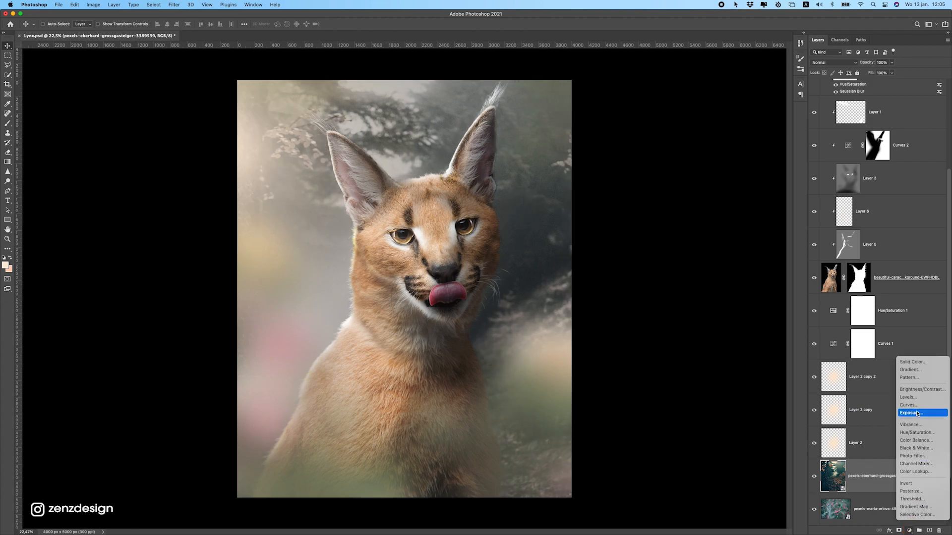
{"action": "left_click", "coordinate": [917, 409]}
{"action": "left_click_drag", "start_coordinate": [711, 187], "coordinate": [711, 213]}
{"action": "mouse_move", "coordinate": [644, 262]}
{"action": "left_mouse_down"}
{"action": "mouse_move", "coordinate": [660, 268]}
{"action": "mouse_move", "coordinate": [655, 258]}
{"action": "left_mouse_up"}
{"action": "scroll", "coordinate": [441, 233], "scroll_direction": "down", "scroll_amount": 5}
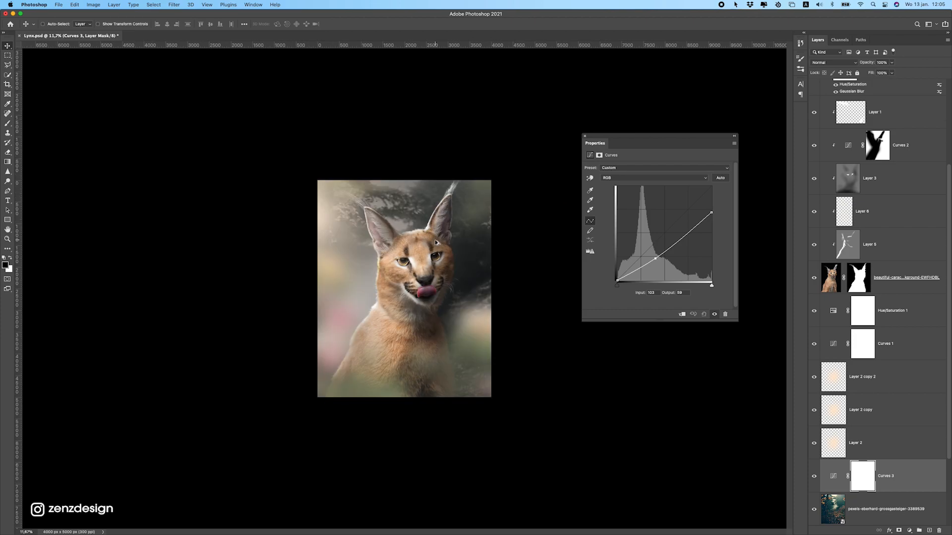
{"action": "scroll", "coordinate": [476, 279], "scroll_direction": "up", "scroll_amount": 5}
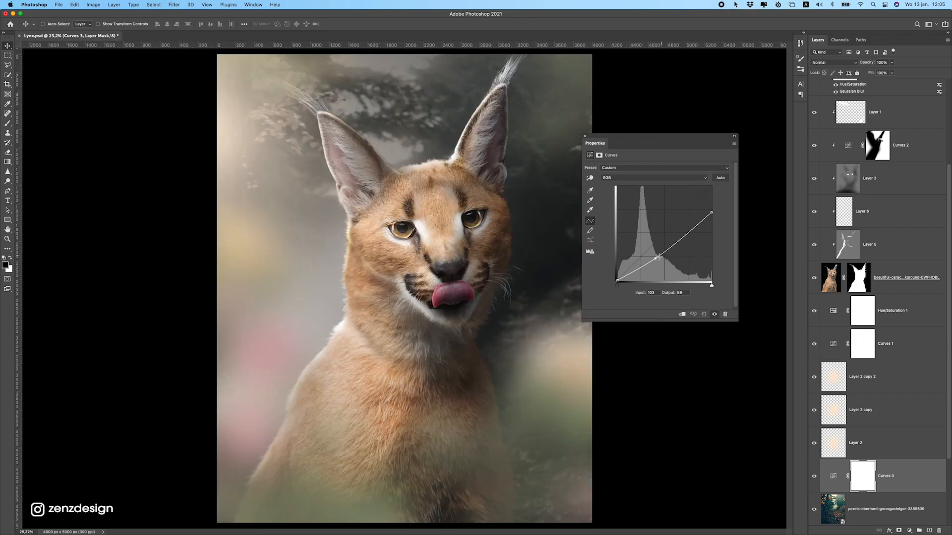
Remove the midtone point from the background Curves and raise the white output to about 195.
{"action": "left_click_drag", "start_coordinate": [655, 258], "coordinate": [694, 314]}
{"action": "left_click_drag", "start_coordinate": [712, 212], "coordinate": [723, 207]}
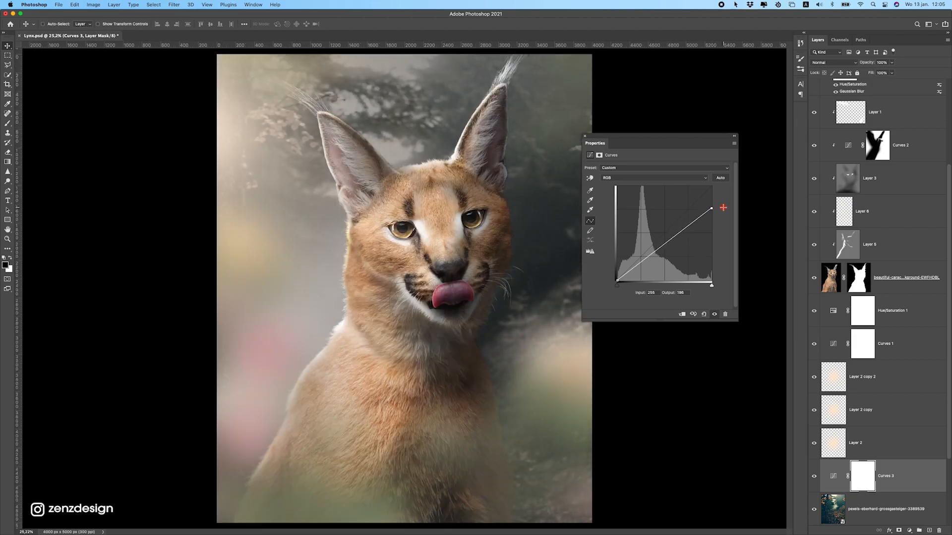
{"action": "scroll", "coordinate": [403, 289], "scroll_direction": "down", "scroll_amount": 5}
{"action": "scroll", "coordinate": [436, 272], "scroll_direction": "up", "scroll_amount": 6}
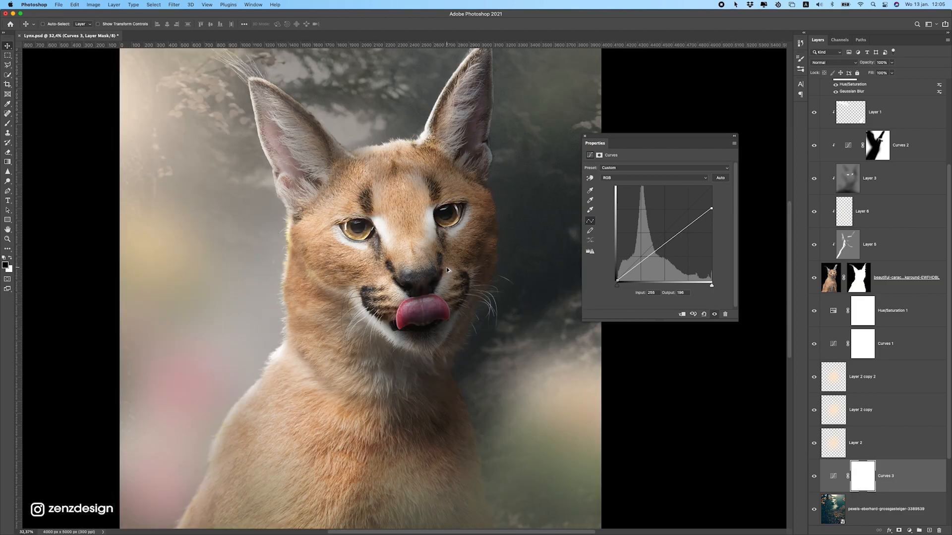
{"action": "left_click", "coordinate": [586, 137]}
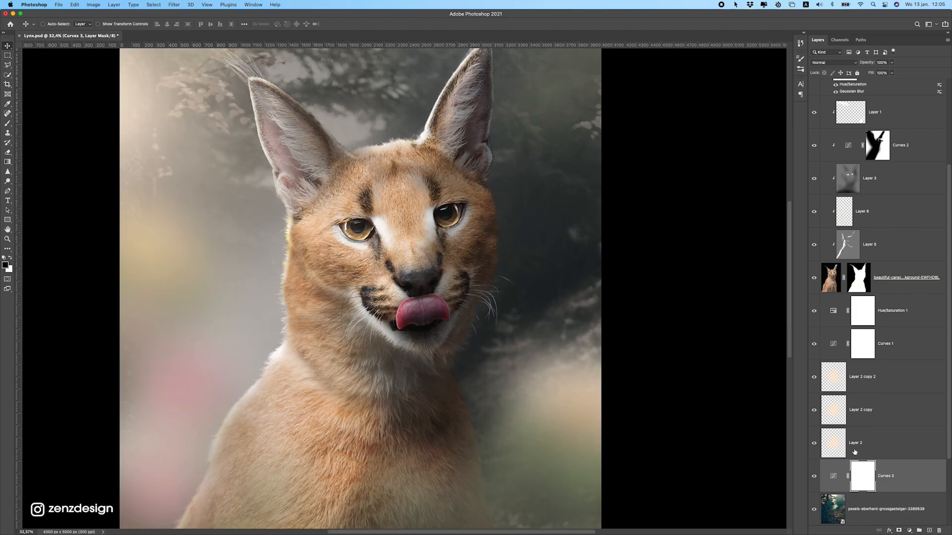
Select the forest photo and move it further right behind the caracal.
{"action": "scroll", "coordinate": [862, 446], "scroll_direction": "down", "scroll_amount": 1}
{"action": "left_click", "coordinate": [865, 498]}
{"action": "scroll", "coordinate": [447, 238], "scroll_direction": "down", "scroll_amount": 5}
{"action": "left_click_drag", "start_coordinate": [447, 237], "coordinate": [504, 248]}
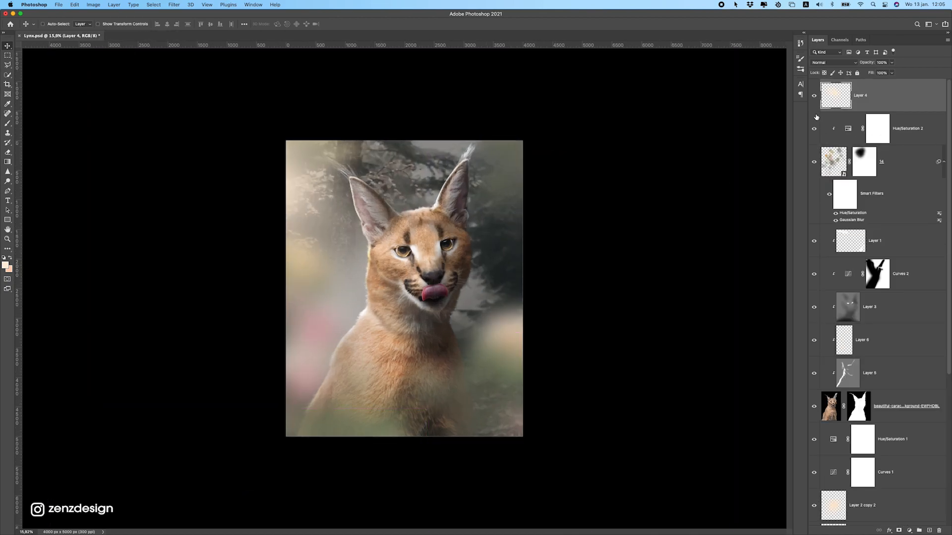
Hide the blurred flowers layer 14 and move the Layer 2 copy 2 glow further left behind the caracal.
{"action": "left_click", "coordinate": [814, 162]}
{"action": "scroll", "coordinate": [431, 307], "scroll_direction": "down", "scroll_amount": 5}
{"action": "scroll", "coordinate": [431, 307], "scroll_direction": "up", "scroll_amount": 5}
{"action": "left_click", "coordinate": [322, 347], "text": "super"}
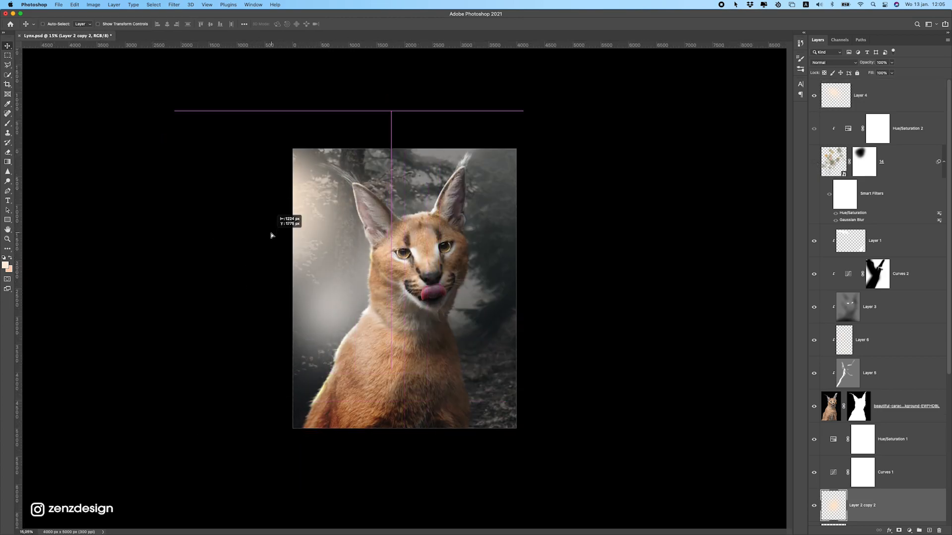
{"action": "mouse_move", "coordinate": [330, 307]}
{"action": "left_mouse_down"}
{"action": "mouse_move", "coordinate": [266, 361]}
{"action": "mouse_move", "coordinate": [329, 315]}
{"action": "left_mouse_up"}
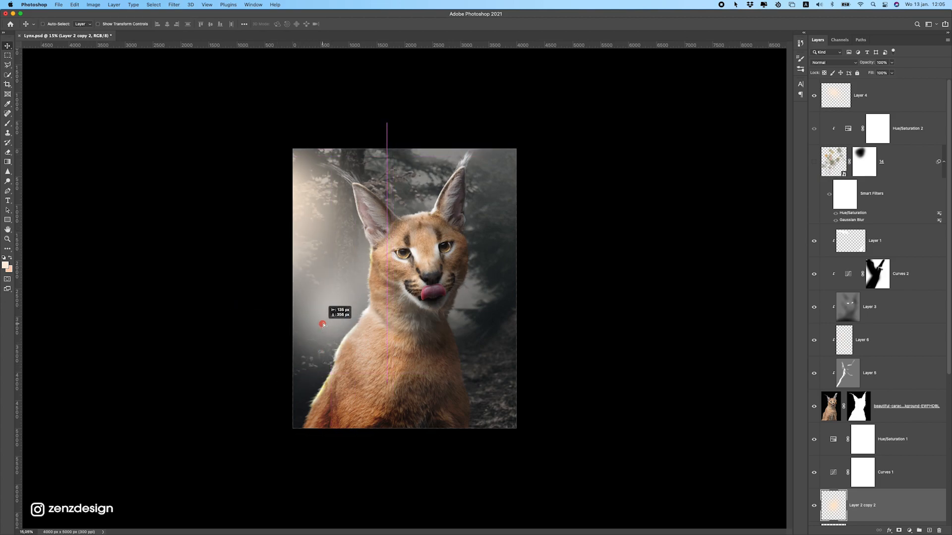
Reposition the Layer 2 copy and Layer 2 glows in the background behind the caracal.
{"action": "scroll", "coordinate": [857, 307], "scroll_direction": "down", "scroll_amount": 3}
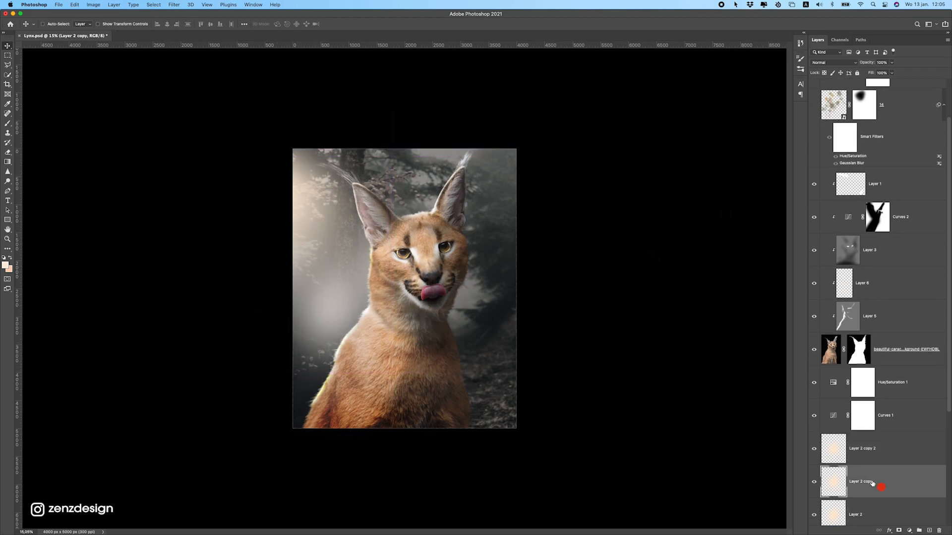
{"action": "left_click", "coordinate": [880, 488]}
{"action": "left_click_drag", "start_coordinate": [227, 185], "coordinate": [444, 170]}
{"action": "scroll", "coordinate": [421, 277], "scroll_direction": "up", "scroll_amount": 1}
{"action": "key", "text": "alt+bracketleft"}
{"action": "left_click_drag", "start_coordinate": [349, 318], "coordinate": [375, 298]}
Enlarge the Layer 2 glow with two rounds of Free Transform and place it lower behind the caracal's left side.
{"action": "key", "text": "ctrl+t"}
{"action": "left_click_drag", "start_coordinate": [425, 192], "coordinate": [521, 70]}
{"action": "mouse_move", "coordinate": [334, 329]}
{"action": "left_mouse_down"}
{"action": "mouse_move", "coordinate": [288, 327]}
{"action": "mouse_move", "coordinate": [319, 328]}
{"action": "left_mouse_up"}
{"action": "left_click_drag", "start_coordinate": [368, 196], "coordinate": [347, 262]}
{"action": "key", "text": "Return"}
{"action": "key", "text": "ctrl+t"}
{"action": "left_click_drag", "start_coordinate": [432, 247], "coordinate": [521, 72]}
{"action": "left_click_drag", "start_coordinate": [385, 262], "coordinate": [368, 343]}
{"action": "scroll", "coordinate": [391, 227], "scroll_direction": "down", "scroll_amount": 5}
{"action": "scroll", "coordinate": [391, 227], "scroll_direction": "up", "scroll_amount": 5}
{"action": "key", "text": "Return"}
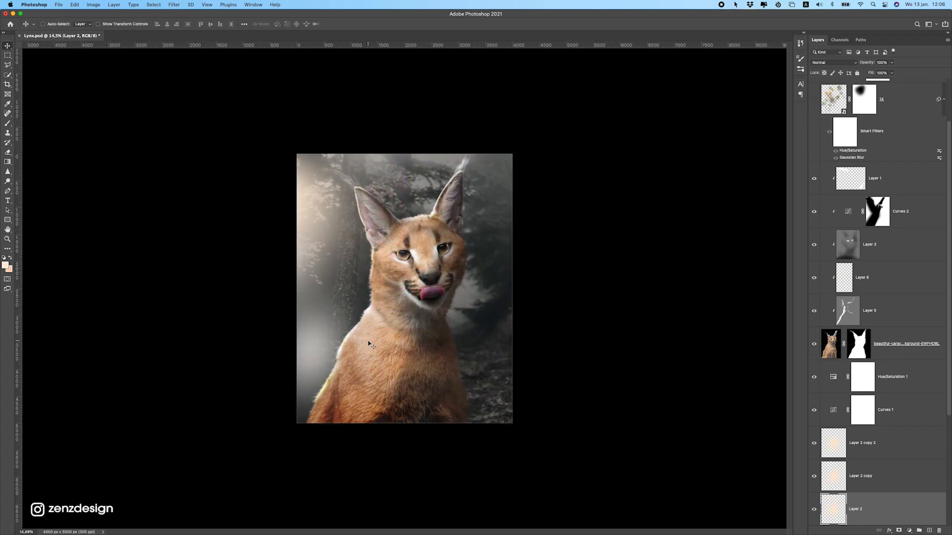
Show flowers layer 14 and paint black on its mask with a large 100% opacity and flow brush, clearing the right side and upper area.
{"action": "scroll", "coordinate": [810, 192], "scroll_direction": "up", "scroll_amount": 3}
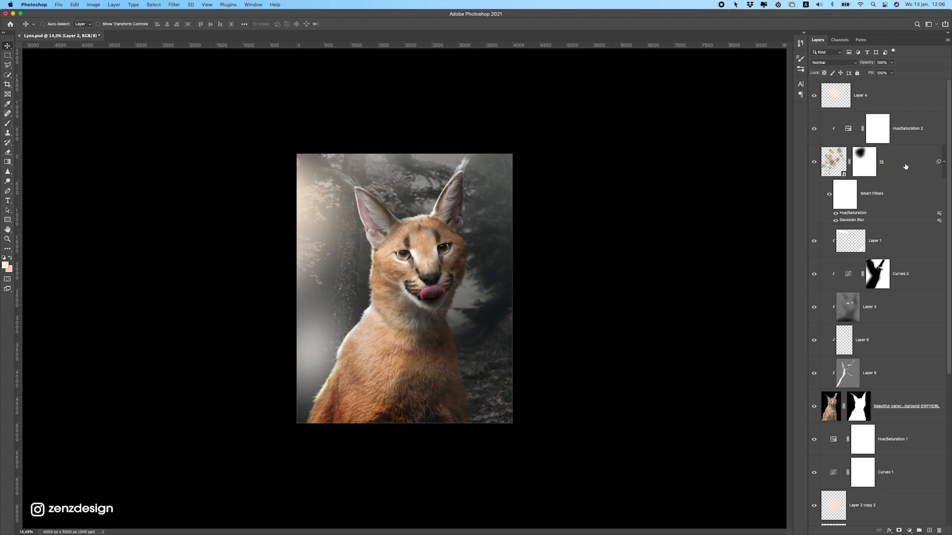
{"action": "left_click", "coordinate": [897, 165]}
{"action": "left_click", "coordinate": [865, 160]}
{"action": "left_click", "coordinate": [9, 124]}
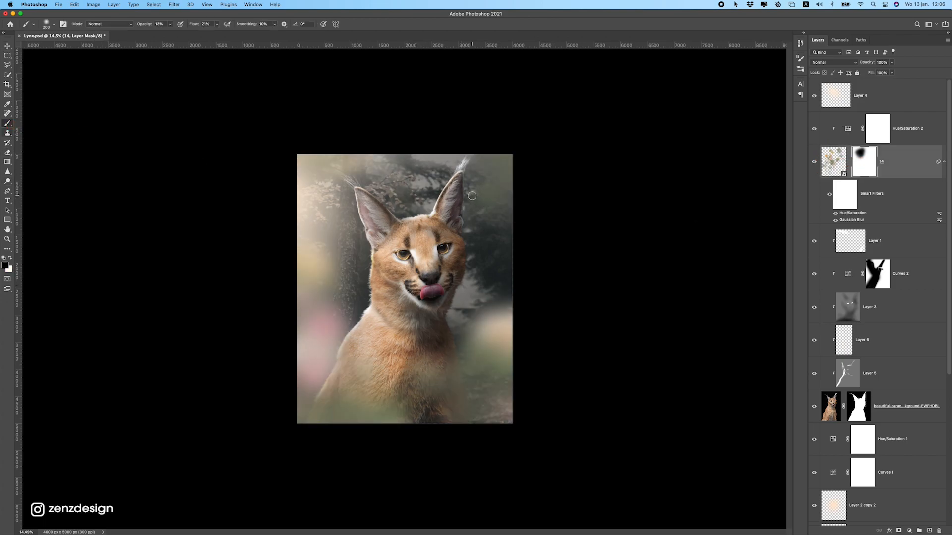
{"action": "key", "text": "bracketright"}
{"action": "key", "text": "bracketright"}
{"action": "key", "text": "bracketright"}
{"action": "key", "text": "bracketright"}
{"action": "key", "text": "bracketright"}
{"action": "key", "text": "bracketright"}
{"action": "left_click", "coordinate": [169, 25]}
{"action": "left_click", "coordinate": [216, 25]}
{"action": "mouse_move", "coordinate": [500, 281]}
{"action": "left_mouse_down"}
{"action": "mouse_move", "coordinate": [493, 163]}
{"action": "mouse_move", "coordinate": [451, 160]}
{"action": "mouse_move", "coordinate": [507, 273]}
{"action": "left_mouse_up"}
{"action": "mouse_move", "coordinate": [484, 200]}
{"action": "left_mouse_down"}
{"action": "mouse_move", "coordinate": [536, 251]}
{"action": "mouse_move", "coordinate": [509, 498]}
{"action": "mouse_move", "coordinate": [464, 244]}
{"action": "mouse_move", "coordinate": [482, 480]}
{"action": "left_mouse_up"}
{"action": "mouse_move", "coordinate": [413, 232]}
{"action": "left_mouse_down"}
{"action": "mouse_move", "coordinate": [330, 285]}
{"action": "mouse_move", "coordinate": [311, 181]}
{"action": "mouse_move", "coordinate": [311, 313]}
{"action": "mouse_move", "coordinate": [258, 364]}
{"action": "mouse_move", "coordinate": [293, 369]}
{"action": "mouse_move", "coordinate": [344, 144]}
{"action": "left_mouse_up"}
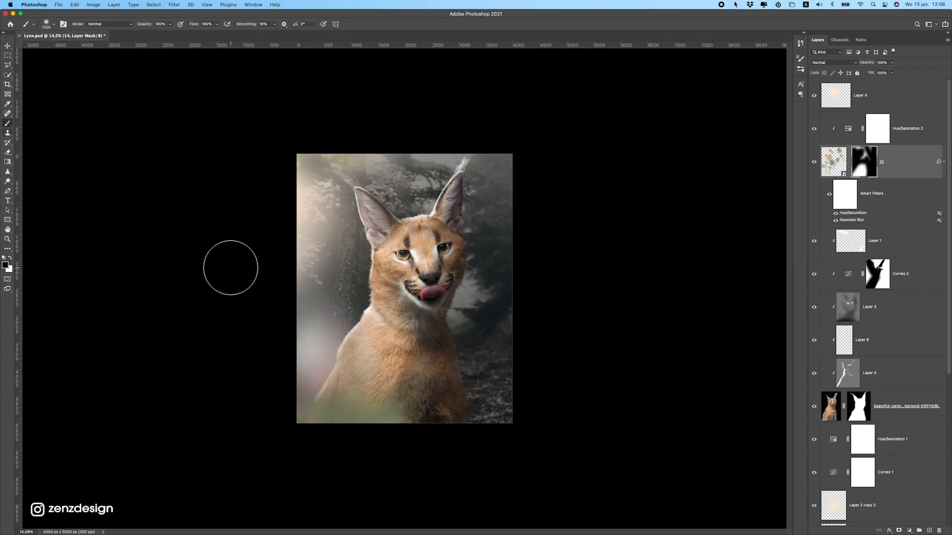
Add a Curves adjustment clipped to the blurred flowers, lowering the white output and pulling the midtones from input 101 to output 72.
{"action": "left_click", "coordinate": [836, 159]}
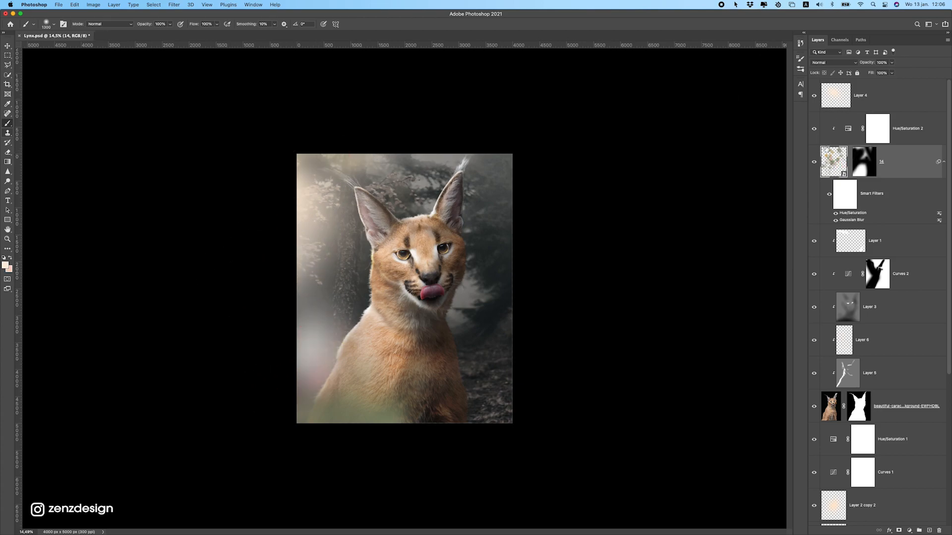
{"action": "left_click", "coordinate": [910, 531]}
{"action": "left_click", "coordinate": [914, 405]}
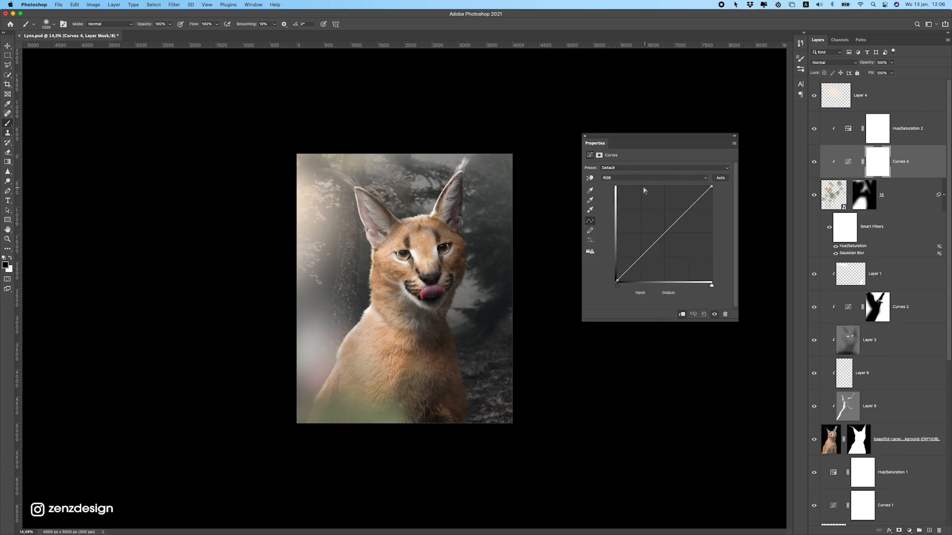
{"action": "mouse_move", "coordinate": [661, 237]}
{"action": "left_mouse_down"}
{"action": "mouse_move", "coordinate": [649, 252]}
{"action": "mouse_move", "coordinate": [682, 256]}
{"action": "mouse_move", "coordinate": [671, 240]}
{"action": "left_mouse_up"}
{"action": "mouse_move", "coordinate": [715, 189]}
{"action": "left_mouse_down"}
{"action": "mouse_move", "coordinate": [722, 221]}
{"action": "mouse_move", "coordinate": [725, 204]}
{"action": "left_mouse_up"}
{"action": "left_click_drag", "start_coordinate": [670, 241], "coordinate": [656, 254]}
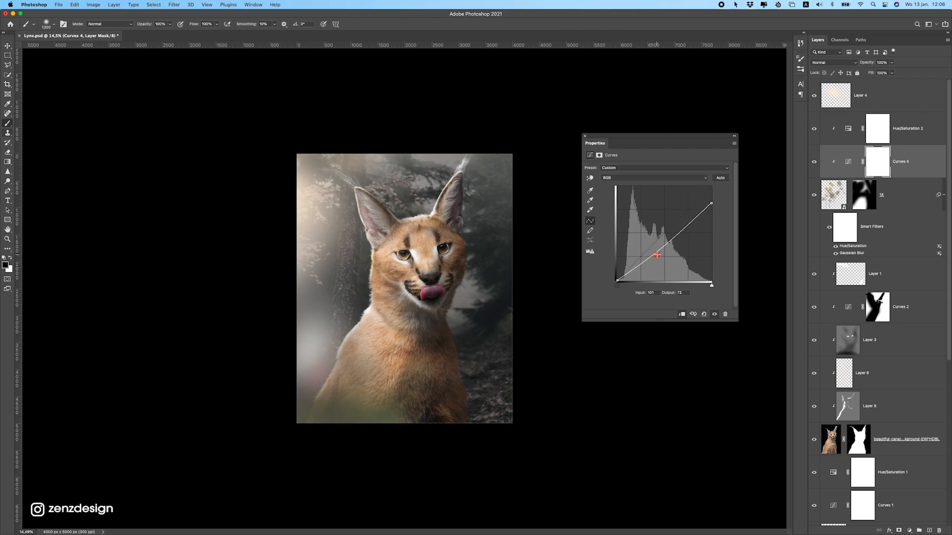
{"action": "left_click", "coordinate": [585, 136]}
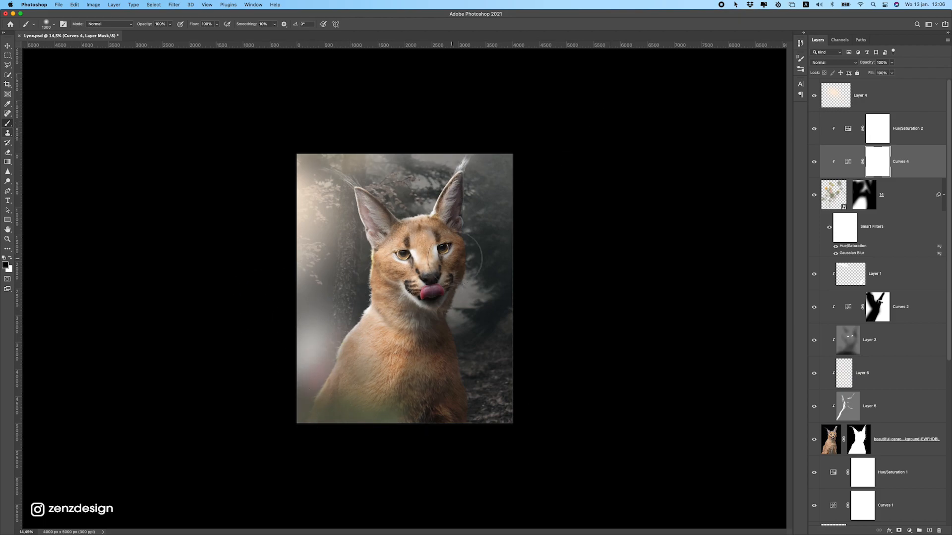
Mask out more of the blurred flowers beside the caracal's left shoulder on layer 14's mask.
{"action": "scroll", "coordinate": [422, 293], "scroll_direction": "up", "scroll_amount": 1}
{"action": "scroll", "coordinate": [464, 297], "scroll_direction": "down", "scroll_amount": 5}
{"action": "scroll", "coordinate": [466, 312], "scroll_direction": "up", "scroll_amount": 4}
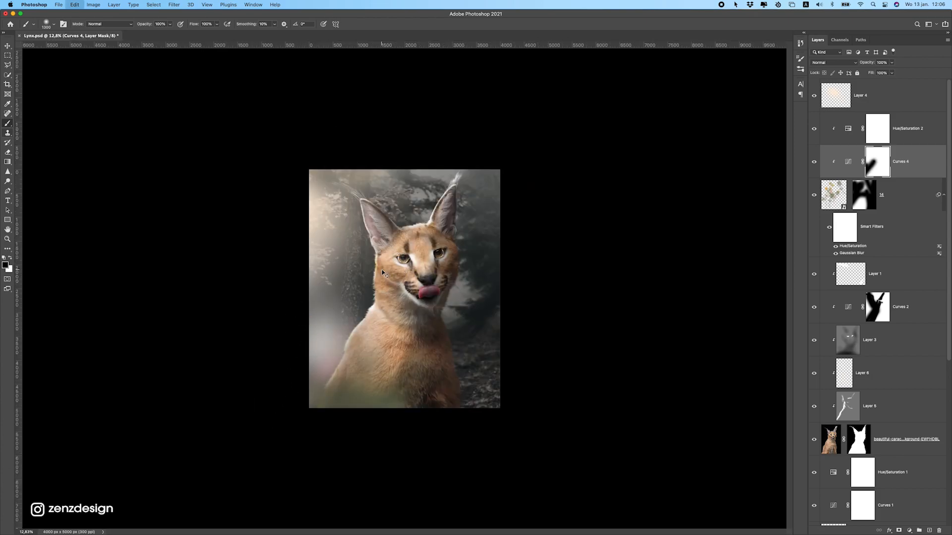
{"action": "left_click", "coordinate": [863, 193]}
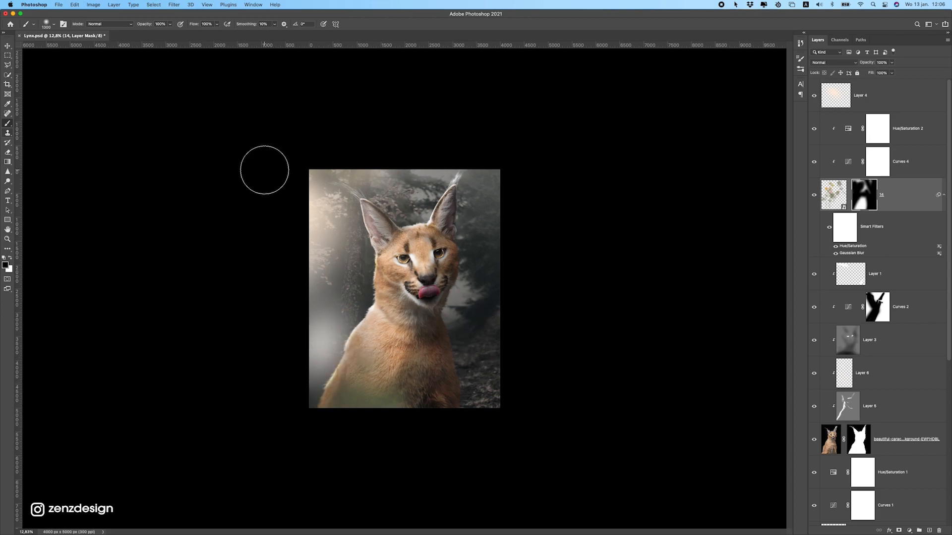
{"action": "scroll", "coordinate": [439, 230], "scroll_direction": "up", "scroll_amount": 2}
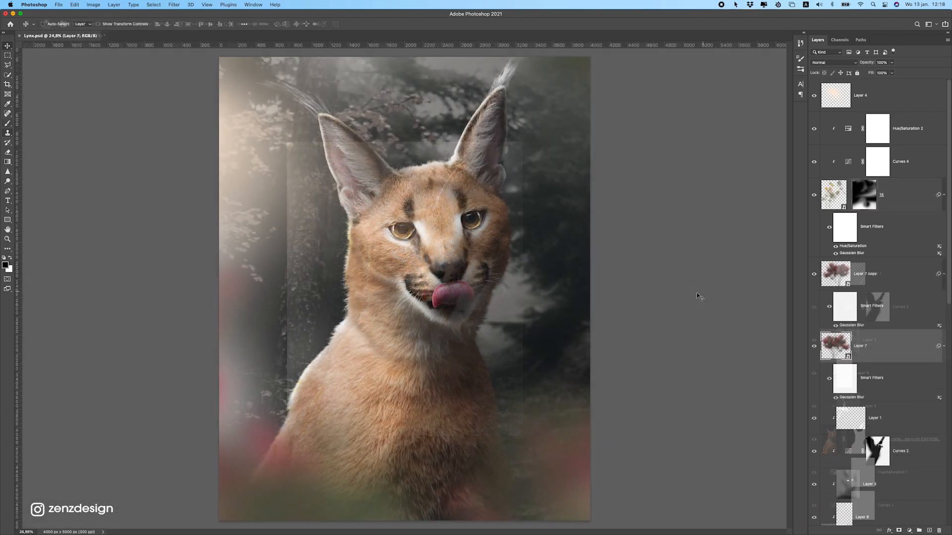
Group the caracal layer with its clipped layers up to Layer 1 and merge a duplicate of the group into one layer.
{"action": "scroll", "coordinate": [876, 336], "scroll_direction": "down", "scroll_amount": 5}
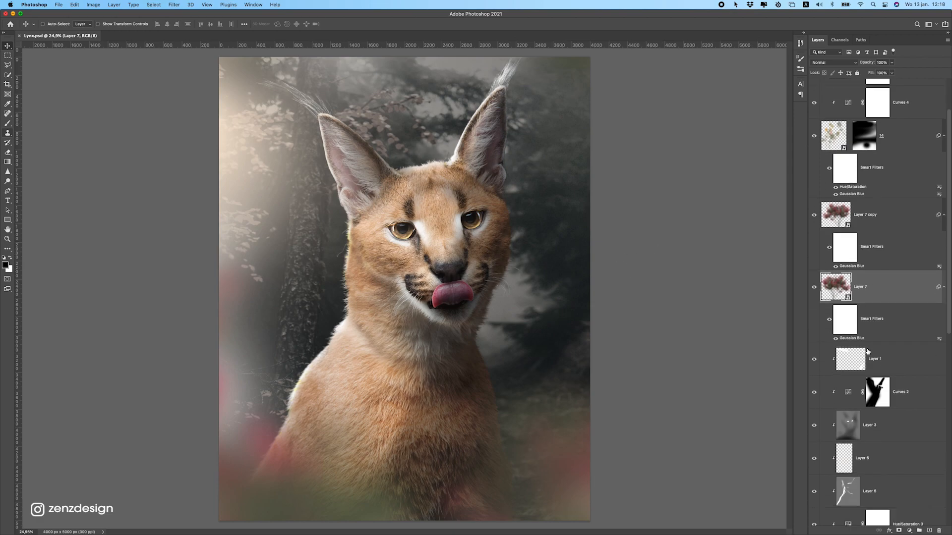
{"action": "left_click", "coordinate": [833, 402]}
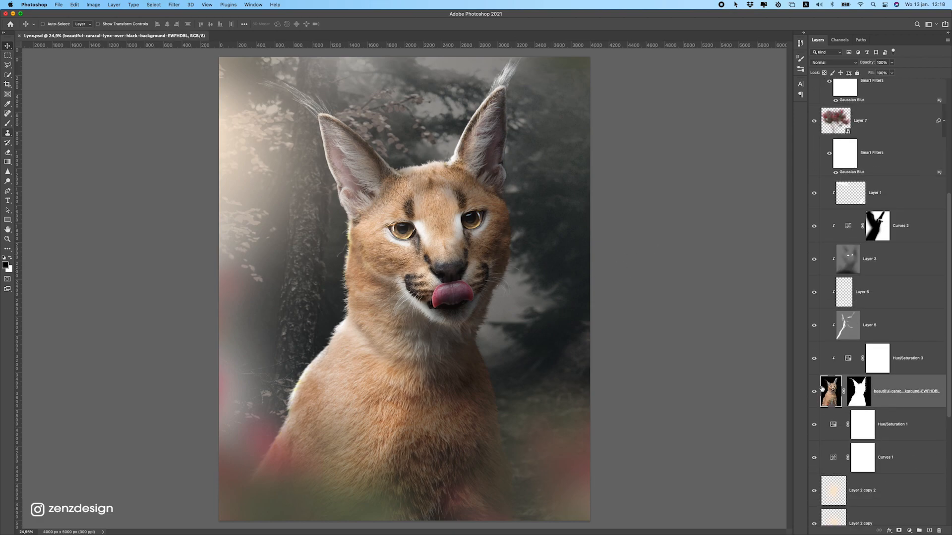
{"action": "left_click", "coordinate": [814, 392]}
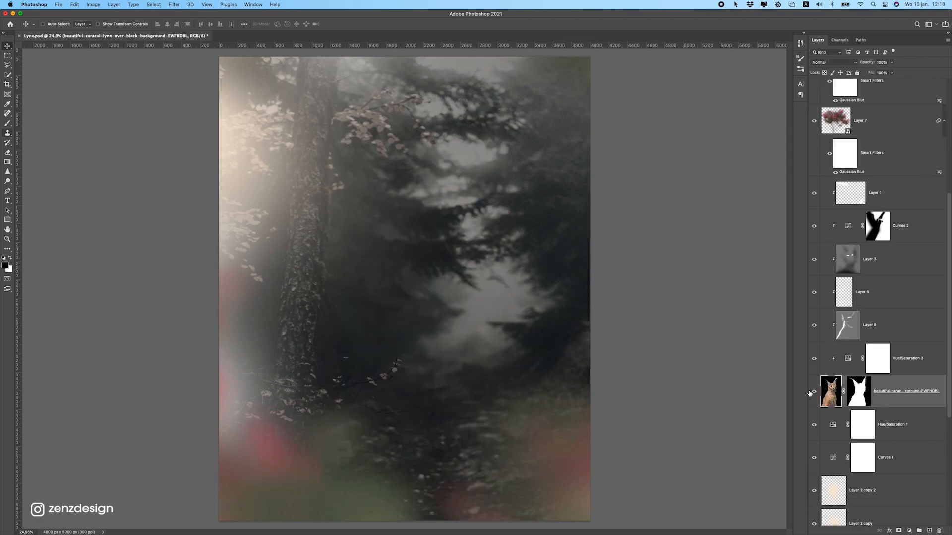
{"action": "left_click", "coordinate": [814, 392]}
{"action": "right_click", "coordinate": [907, 386]}
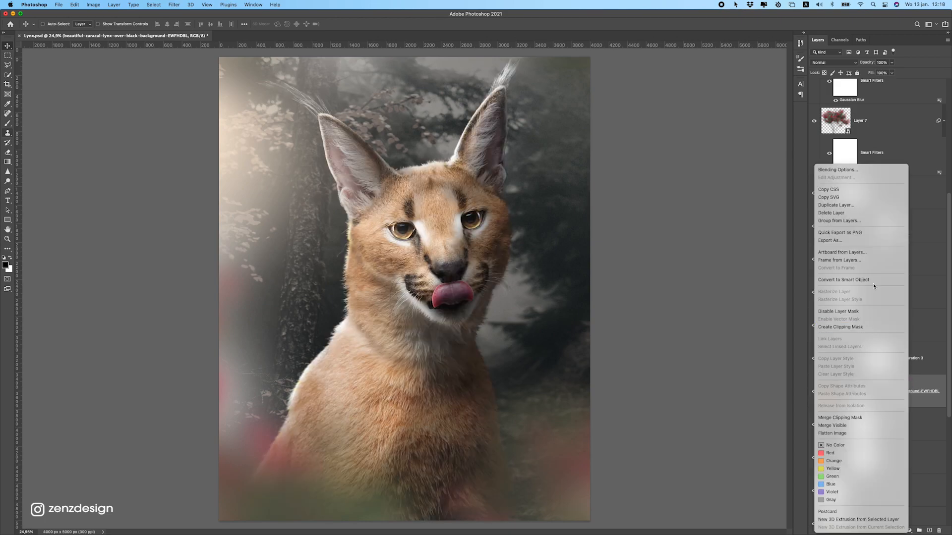
{"action": "left_click", "coordinate": [919, 382]}
{"action": "scroll", "coordinate": [885, 265], "scroll_direction": "up", "scroll_amount": 5}
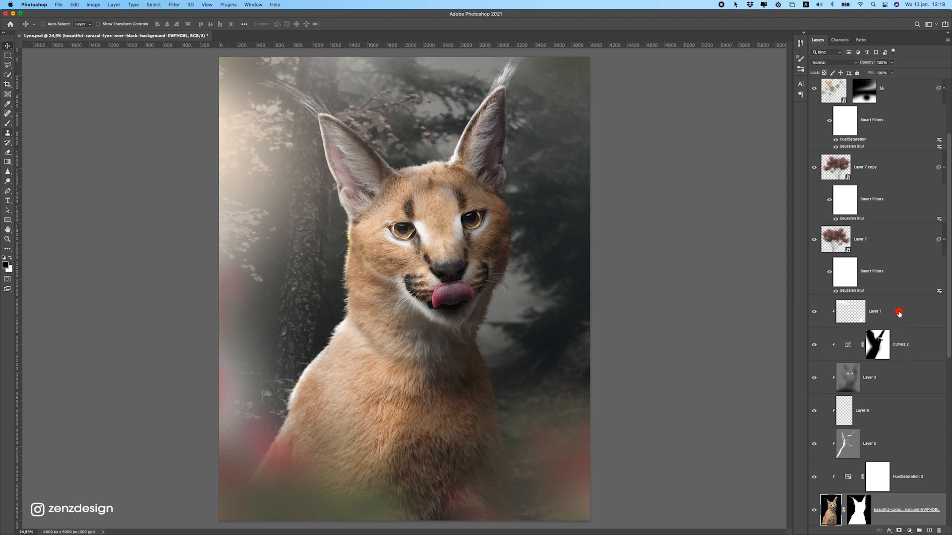
{"action": "left_click", "coordinate": [899, 313]}
{"action": "scroll", "coordinate": [862, 362], "scroll_direction": "down", "scroll_amount": 2}
{"action": "left_click", "coordinate": [916, 528]}
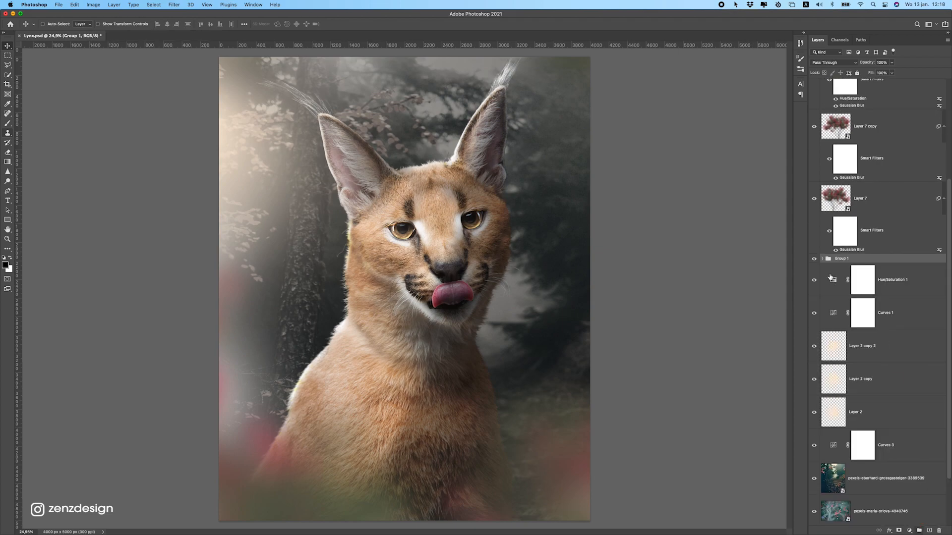
{"action": "key", "text": "super+j"}
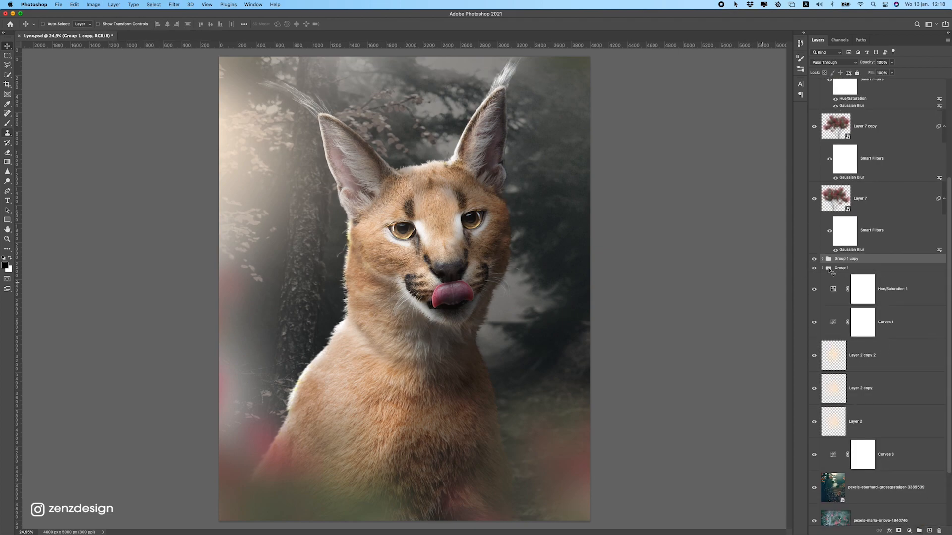
{"action": "key", "text": "super+e"}
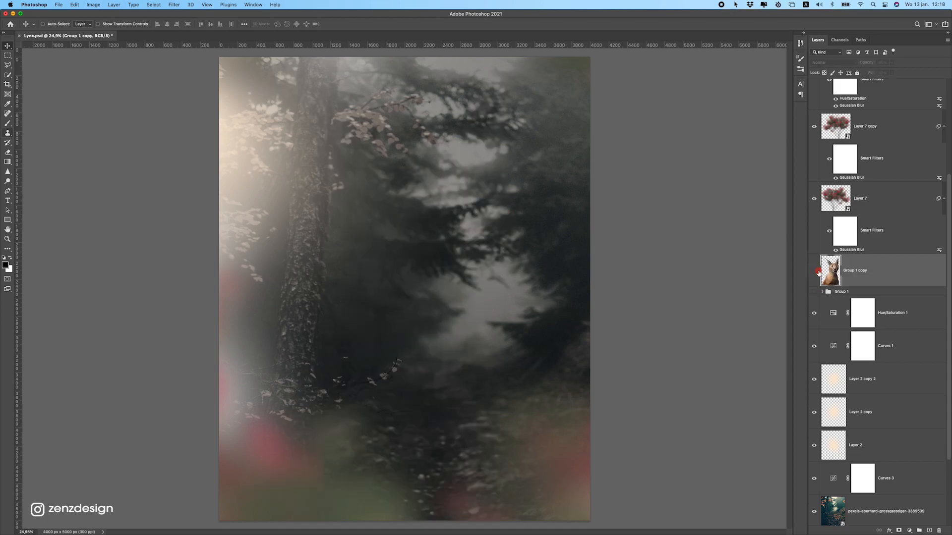
Soften the fur edge along the caracal's left shoulder and neck using the Blur tool at 80% strength with an enlarged brush.
{"action": "left_click", "coordinate": [10, 181]}
{"action": "left_click", "coordinate": [7, 172]}
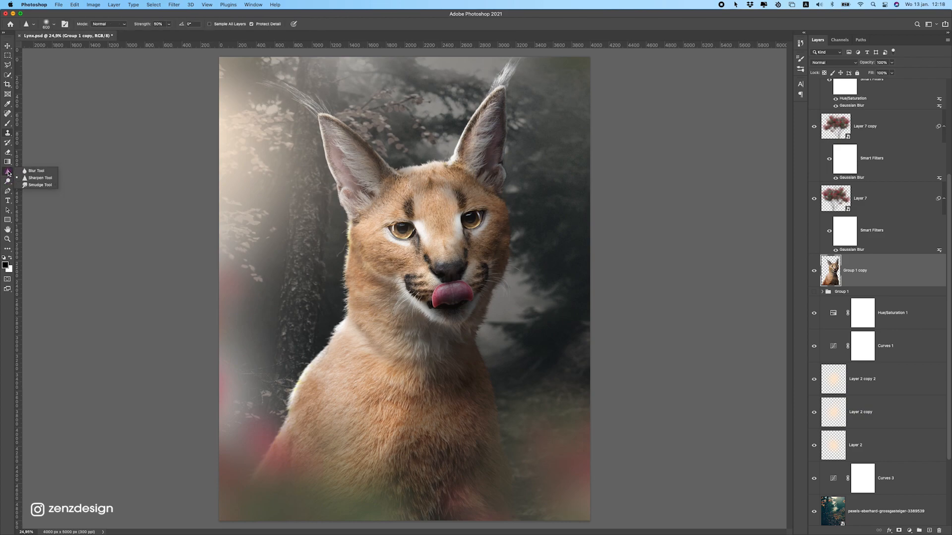
{"action": "left_click", "coordinate": [36, 171]}
{"action": "scroll", "coordinate": [331, 353], "scroll_direction": "up", "scroll_amount": 3}
{"action": "scroll", "coordinate": [331, 354], "scroll_direction": "up", "scroll_amount": 2}
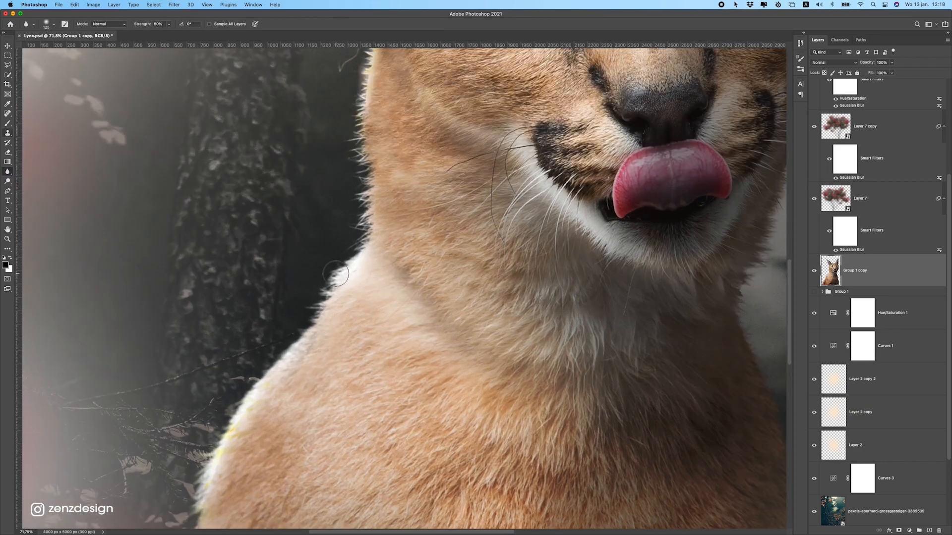
{"action": "left_click", "coordinate": [170, 24]}
{"action": "scroll", "coordinate": [343, 251], "scroll_direction": "down", "scroll_amount": 3}
{"action": "key", "text": "bracketright"}
{"action": "key", "text": "bracketright"}
{"action": "key", "text": "bracketright"}
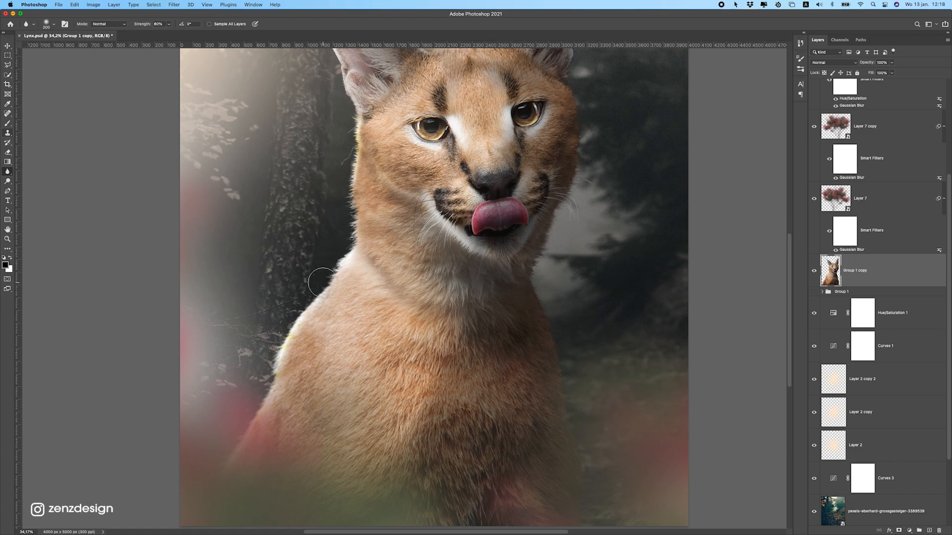
{"action": "left_click_drag", "start_coordinate": [335, 271], "coordinate": [355, 210]}
{"action": "scroll", "coordinate": [354, 211], "scroll_direction": "up", "scroll_amount": 3}
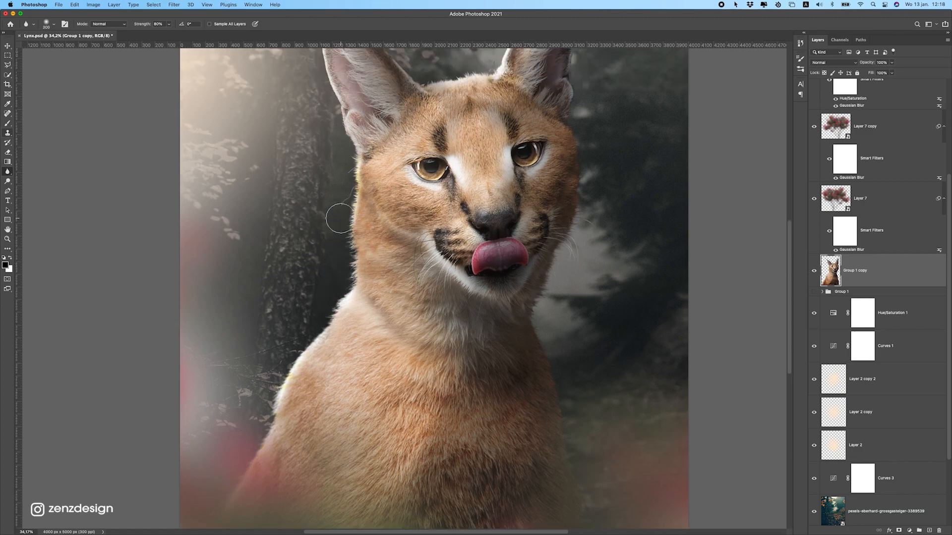
Soften the caracal's ear and right cheek edges with a smaller 175 px Blur brush.
{"action": "scroll", "coordinate": [347, 213], "scroll_direction": "up", "scroll_amount": 2}
{"action": "key", "text": "bracketleft"}
{"action": "key", "text": "bracketleft"}
{"action": "key", "text": "bracketleft"}
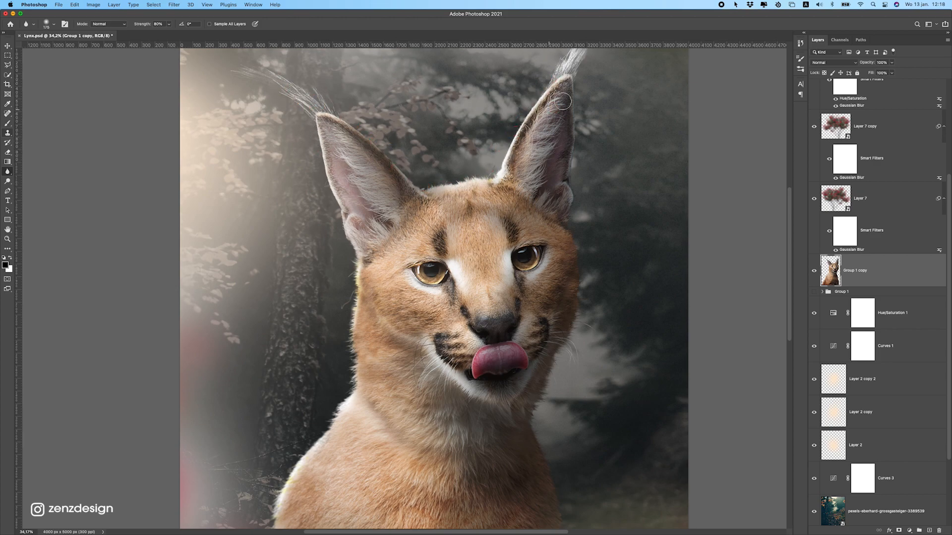
{"action": "scroll", "coordinate": [555, 198], "scroll_direction": "up", "scroll_amount": 1}
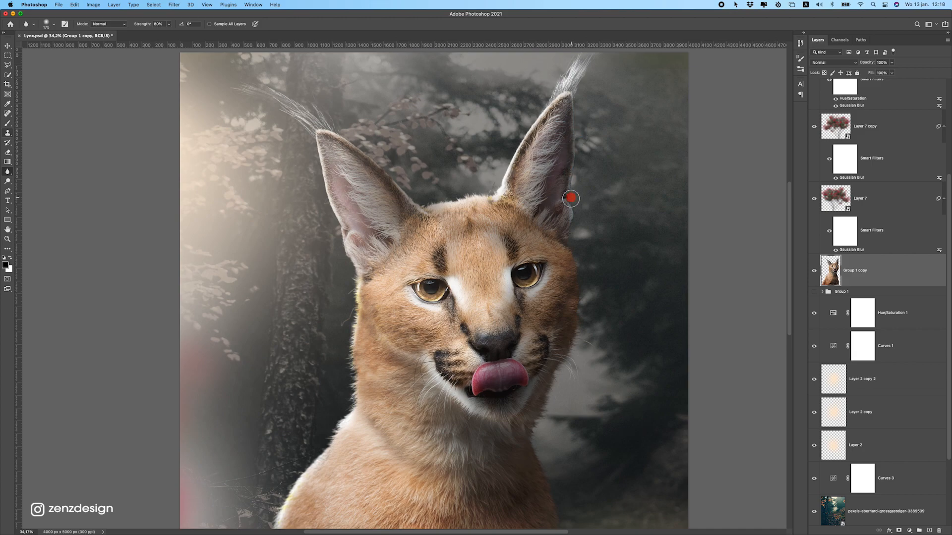
{"action": "scroll", "coordinate": [563, 347], "scroll_direction": "down", "scroll_amount": 2}
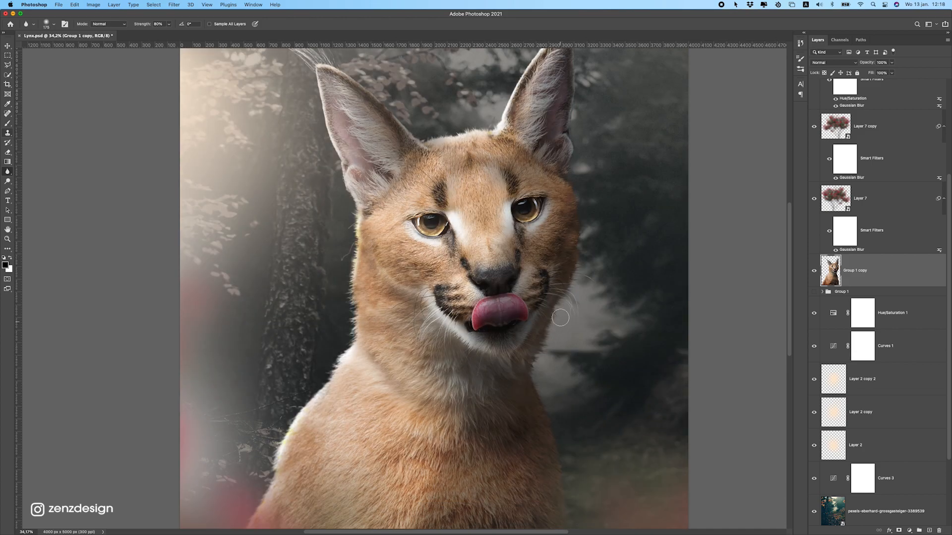
{"action": "scroll", "coordinate": [535, 362], "scroll_direction": "down", "scroll_amount": 2}
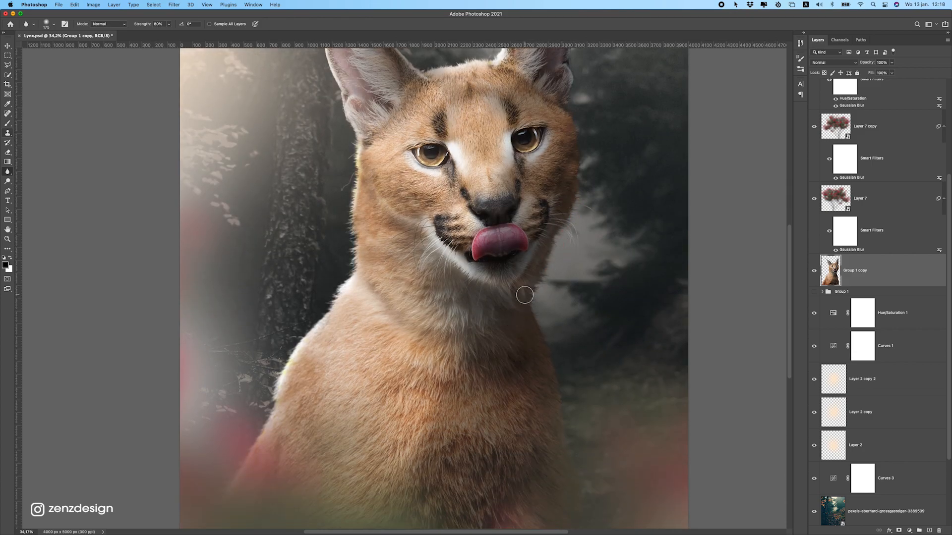
Blur the fur edge down the right side of the caracal's neck and chest.
{"action": "left_click_drag", "start_coordinate": [544, 328], "coordinate": [577, 490]}
{"action": "scroll", "coordinate": [567, 428], "scroll_direction": "down", "scroll_amount": 1}
{"action": "left_click_drag", "start_coordinate": [570, 417], "coordinate": [575, 478]}
{"action": "scroll", "coordinate": [383, 302], "scroll_direction": "down", "scroll_amount": 8}
{"action": "scroll", "coordinate": [383, 303], "scroll_direction": "up", "scroll_amount": 5}
{"action": "scroll", "coordinate": [383, 302], "scroll_direction": "up", "scroll_amount": 2}
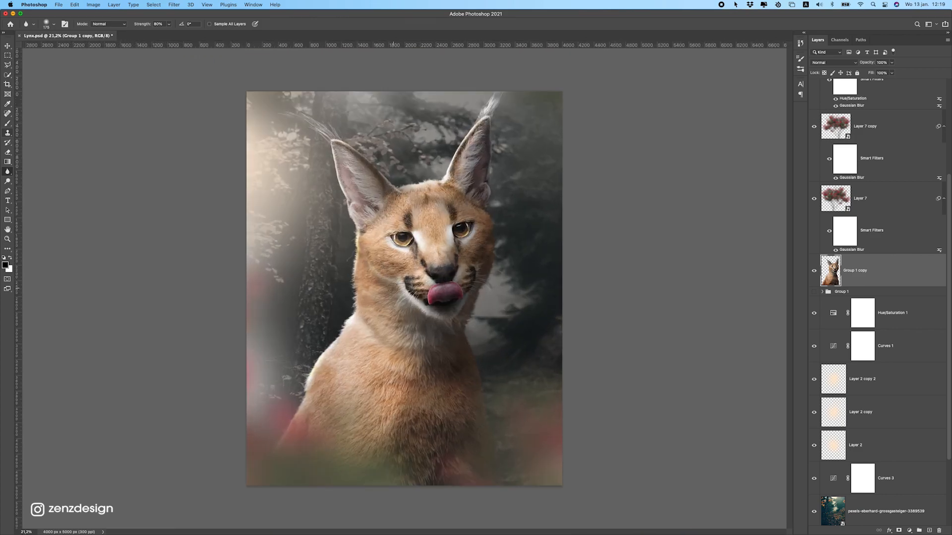
Start exporting the composite with Save for Web (Legacy).
{"action": "left_click", "coordinate": [58, 4]}
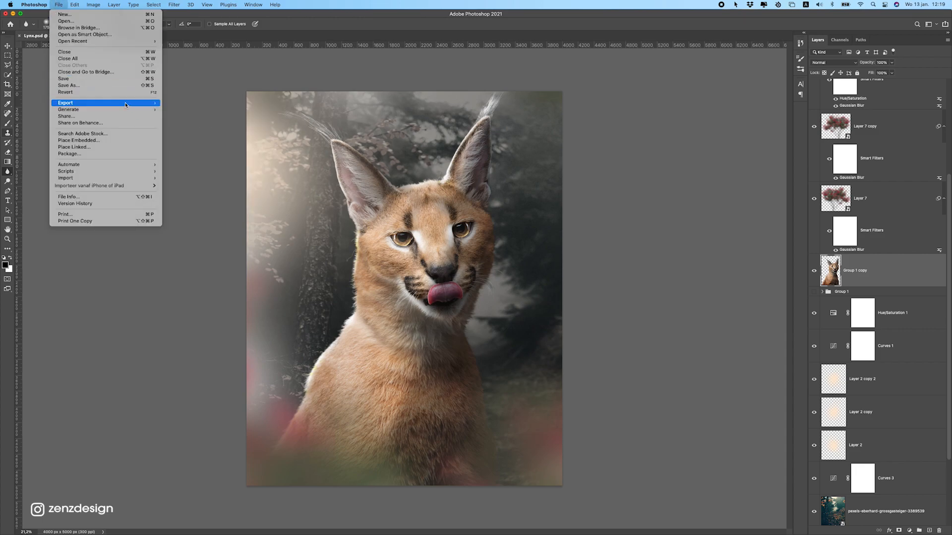
{"action": "mouse_move", "coordinate": [125, 105]}
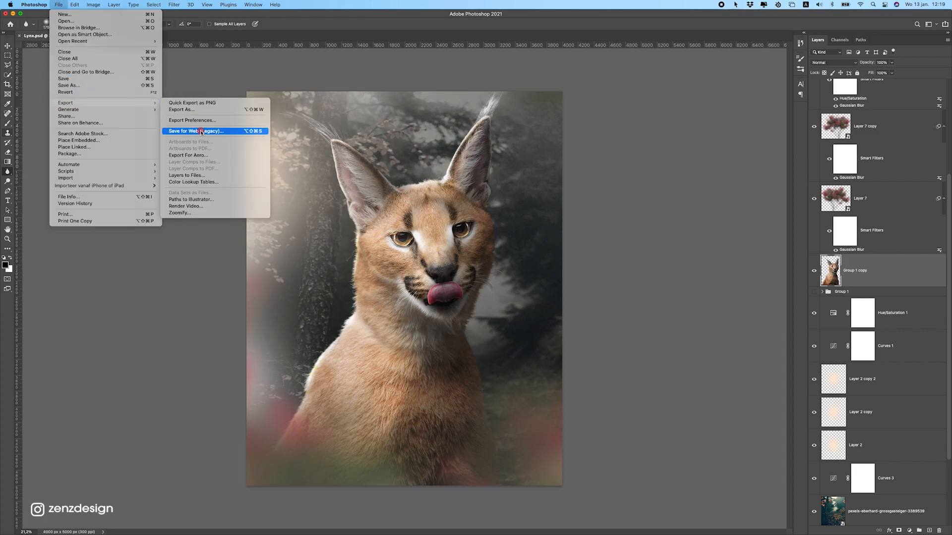
{"action": "left_click", "coordinate": [201, 132]}
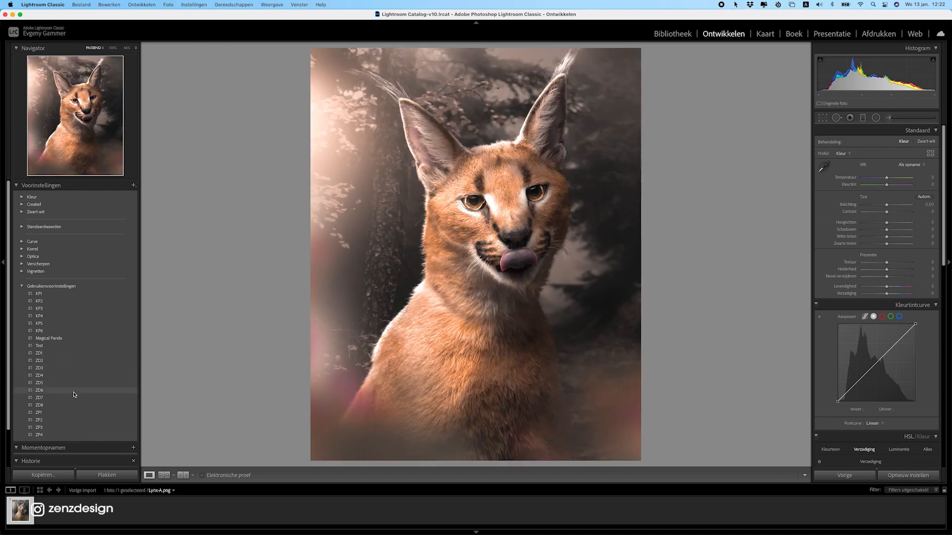
In Lightroom Classic, apply the ZD1 user preset to the exported Lynx-A.png image.
{"action": "left_click", "coordinate": [64, 354]}
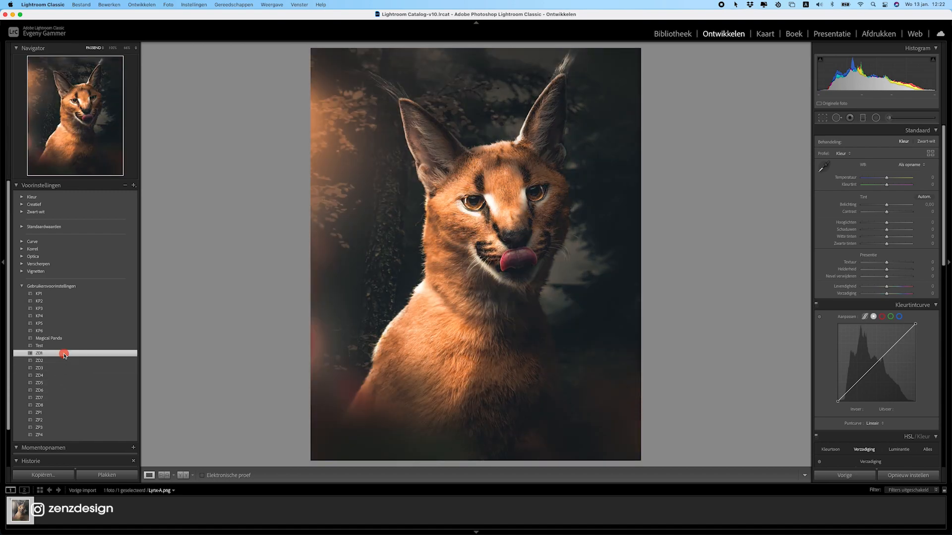
Select the preset's radial filter on the caracal's face and move its centre onto the forest background left of the caracal.
{"action": "left_click", "coordinate": [124, 48]}
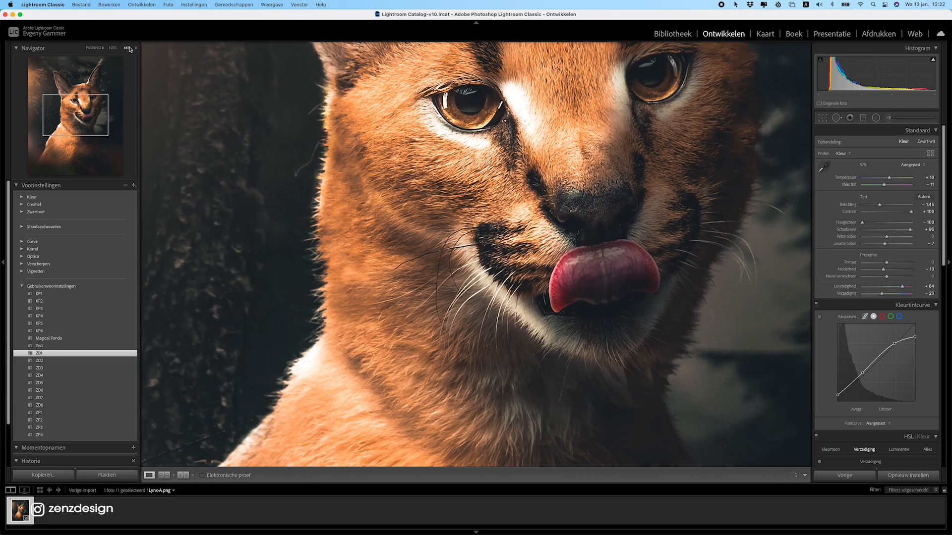
{"action": "left_click", "coordinate": [134, 48]}
{"action": "left_click", "coordinate": [136, 26]}
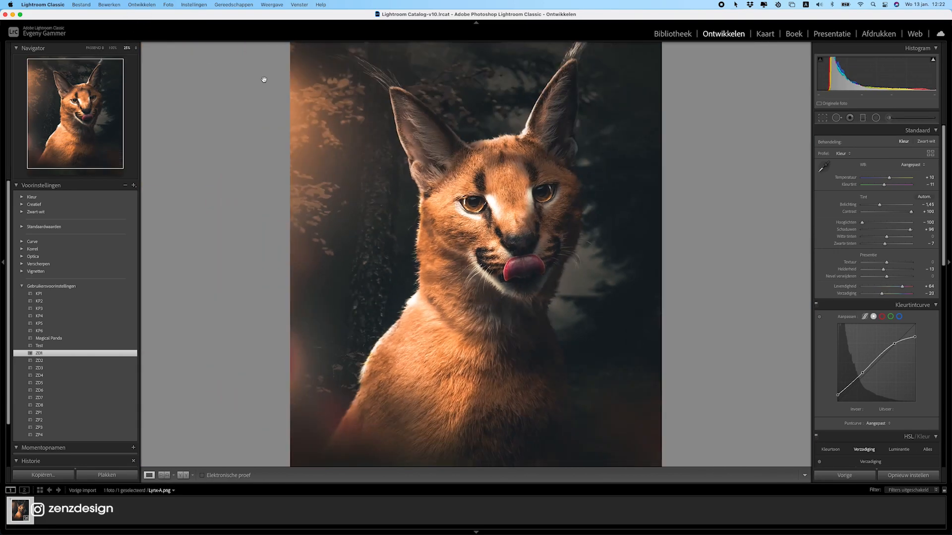
{"action": "left_click", "coordinate": [137, 48]}
{"action": "left_click", "coordinate": [137, 30]}
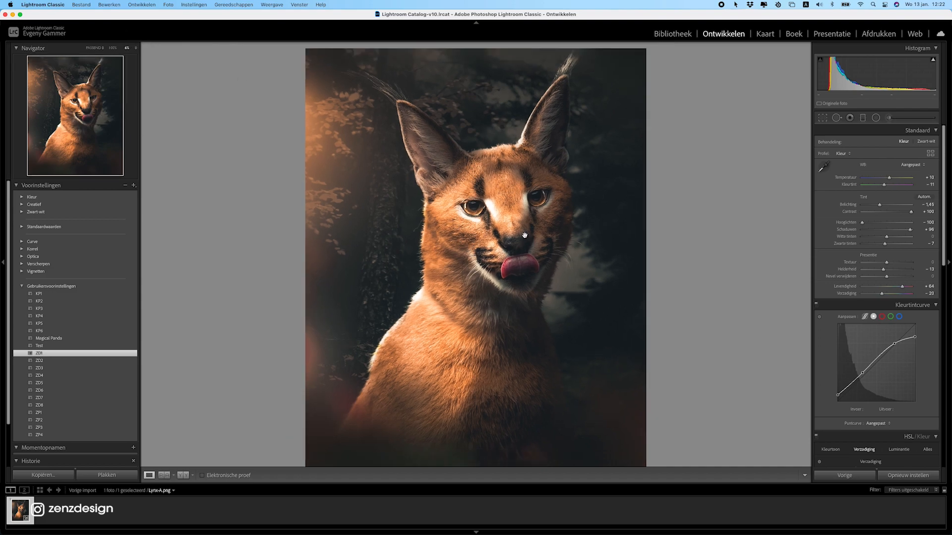
{"action": "left_click", "coordinate": [136, 48]}
{"action": "left_click", "coordinate": [134, 57]}
{"action": "left_click", "coordinate": [876, 118]}
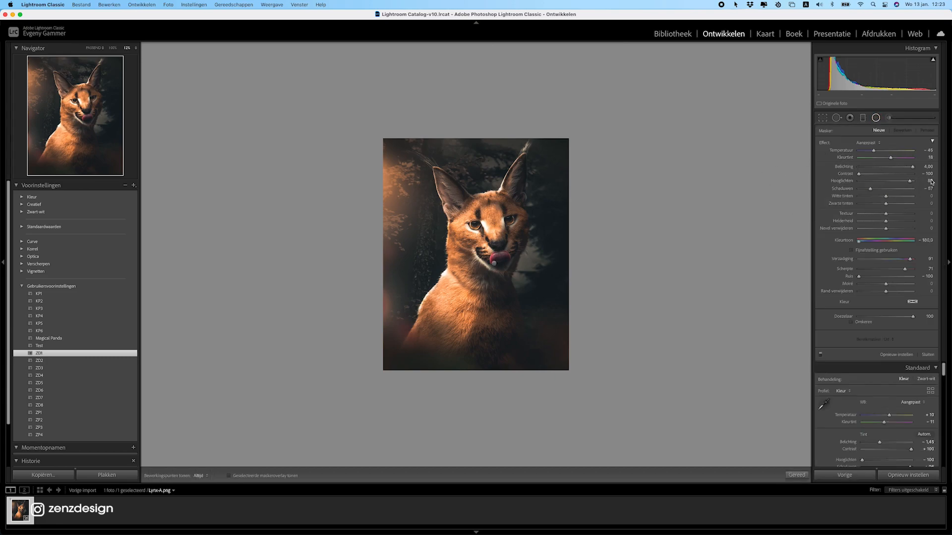
{"action": "left_click", "coordinate": [493, 263]}
{"action": "left_click_drag", "start_coordinate": [493, 264], "coordinate": [436, 248]}
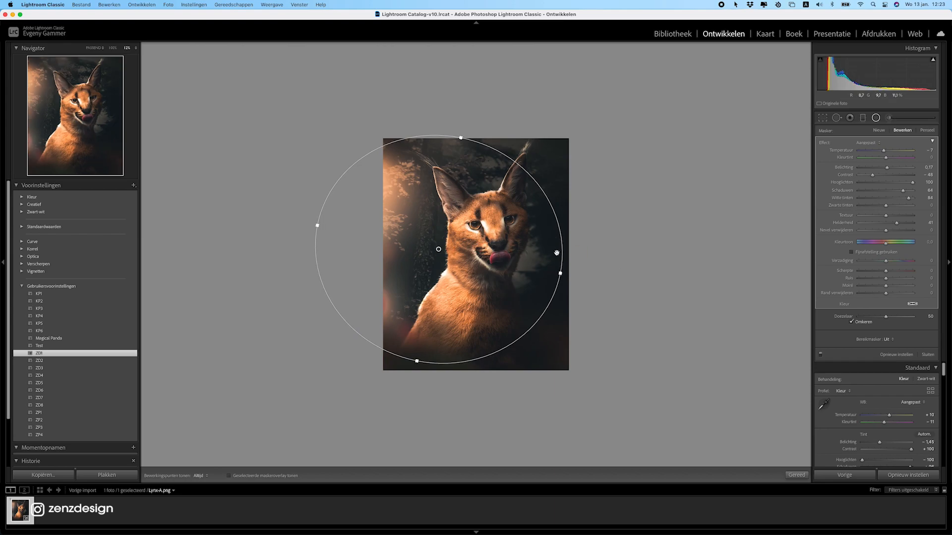
Rotate and enlarge the radial filter until its ellipse surrounds the whole image, and finish editing it.
{"action": "left_click_drag", "start_coordinate": [569, 267], "coordinate": [621, 406]}
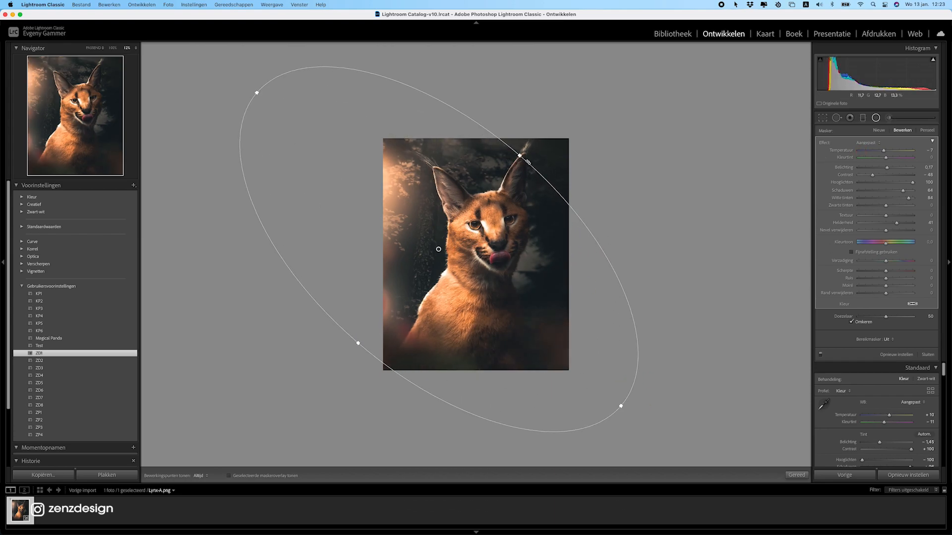
{"action": "left_click_drag", "start_coordinate": [519, 157], "coordinate": [597, 80]}
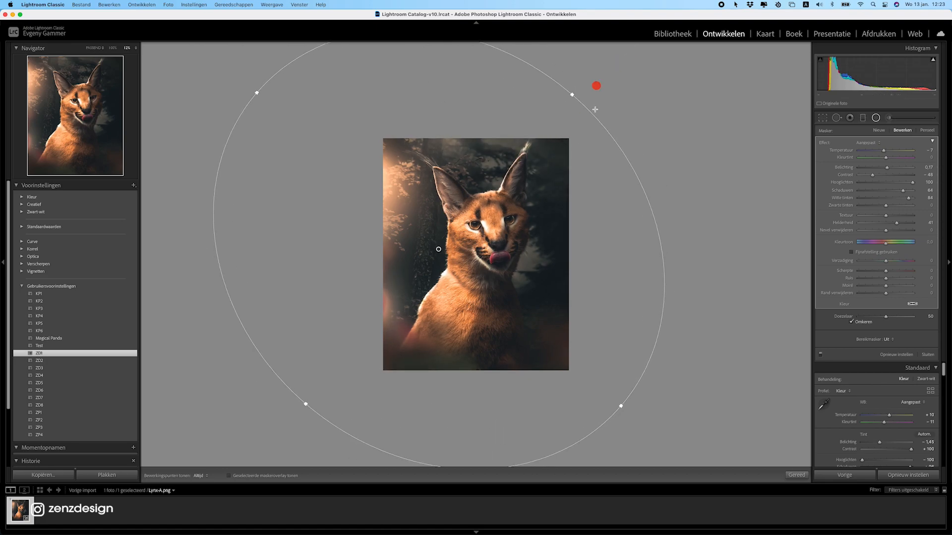
{"action": "mouse_move", "coordinate": [621, 405]}
{"action": "left_mouse_down"}
{"action": "mouse_move", "coordinate": [644, 431]}
{"action": "mouse_move", "coordinate": [510, 315]}
{"action": "mouse_move", "coordinate": [571, 399]}
{"action": "mouse_move", "coordinate": [614, 399]}
{"action": "left_mouse_up"}
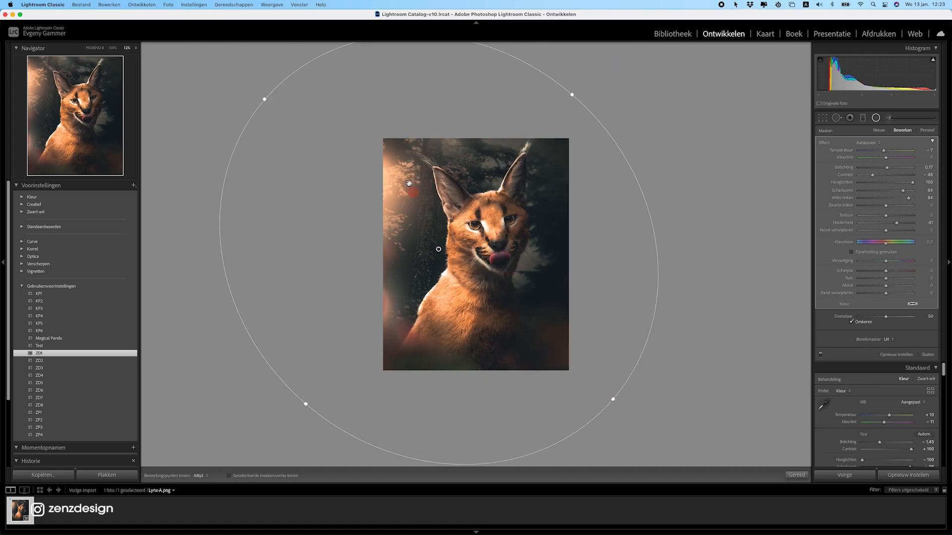
{"action": "left_click", "coordinate": [876, 119]}
Export the ZD1-graded caracal photo as a JPG with the existing export settings.
{"action": "right_click", "coordinate": [476, 217]}
{"action": "mouse_move", "coordinate": [545, 417]}
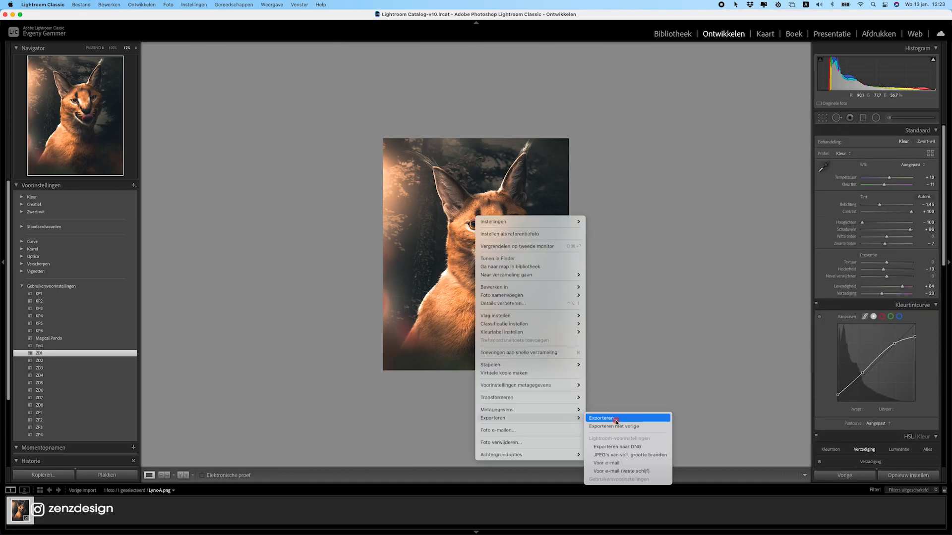
{"action": "left_click", "coordinate": [615, 418]}
{"action": "left_click", "coordinate": [638, 302]}
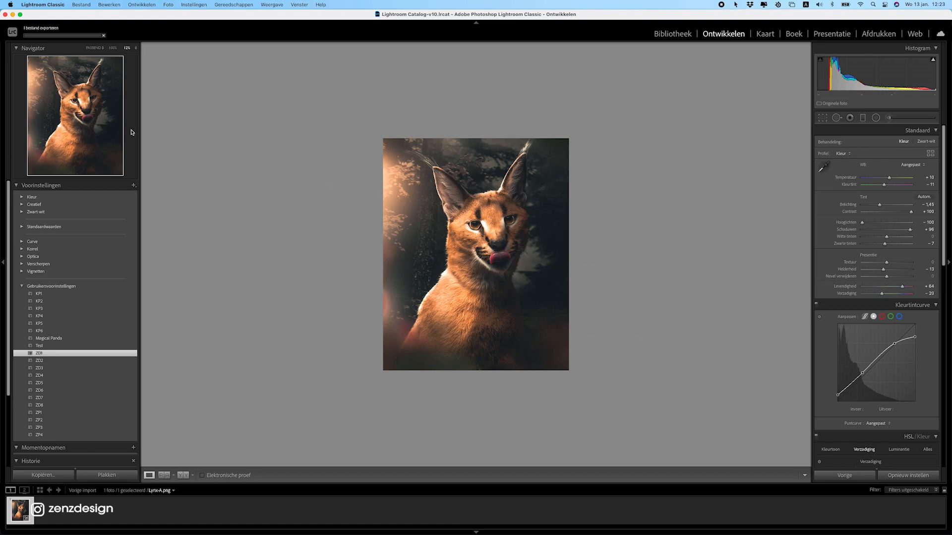
Undo the radial filter changes and the ZD1 preset to return the photo to its ungraded state.
{"action": "key", "text": "super+z"}
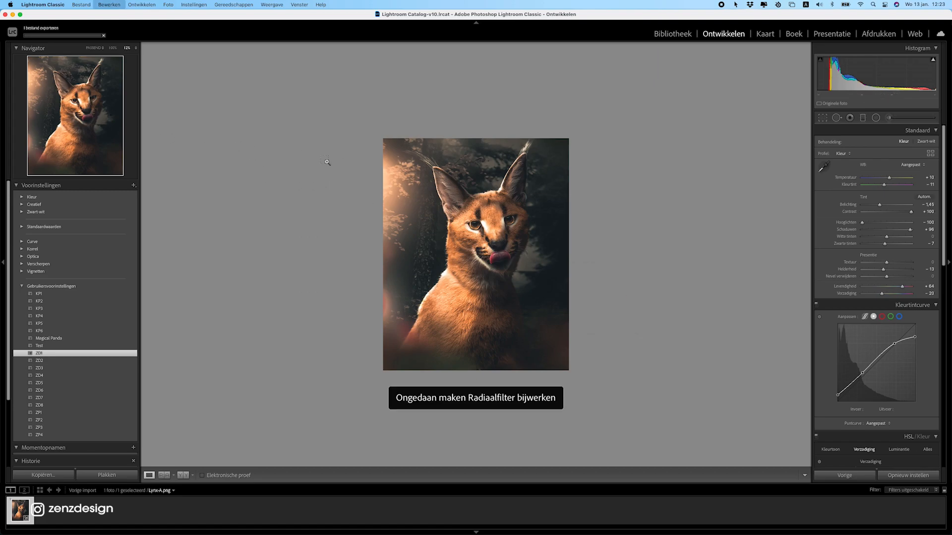
{"action": "key", "text": "super+z"}
{"action": "key", "text": "super+z"}
{"action": "key", "text": "super+z"}
{"action": "key", "text": "super+z"}
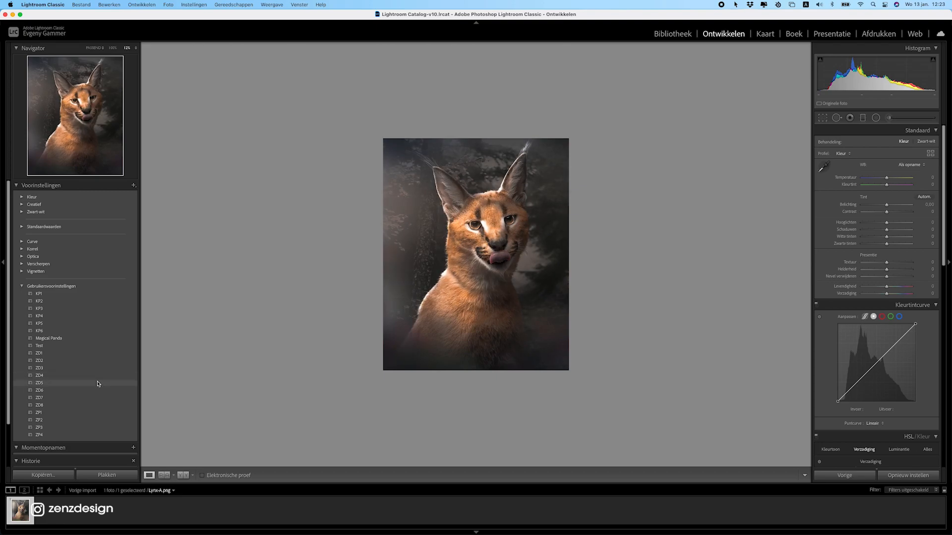
Apply the ZD5 user preset and move its radial filter from the caracal's face to the background on the left.
{"action": "left_click", "coordinate": [98, 383]}
{"action": "left_click", "coordinate": [875, 118]}
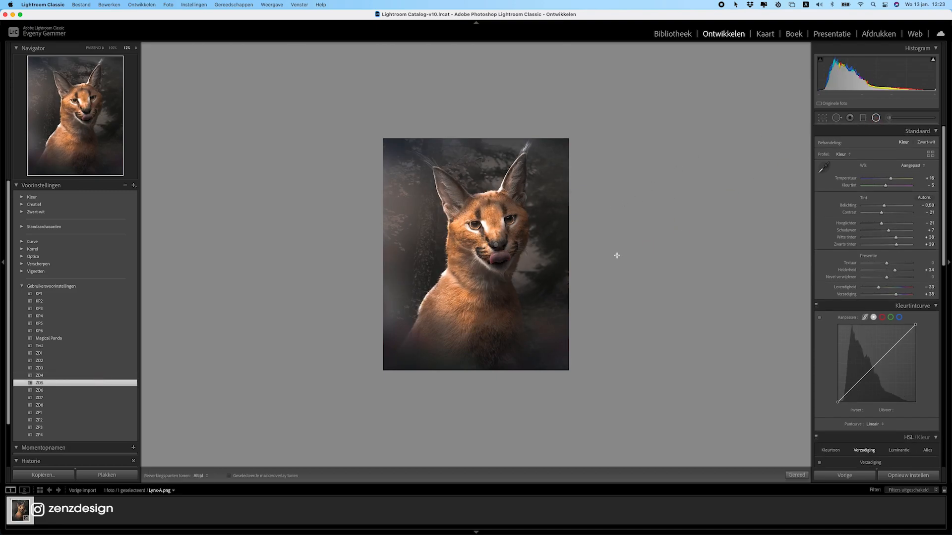
{"action": "left_click", "coordinate": [496, 246]}
{"action": "left_click_drag", "start_coordinate": [496, 246], "coordinate": [421, 234]}
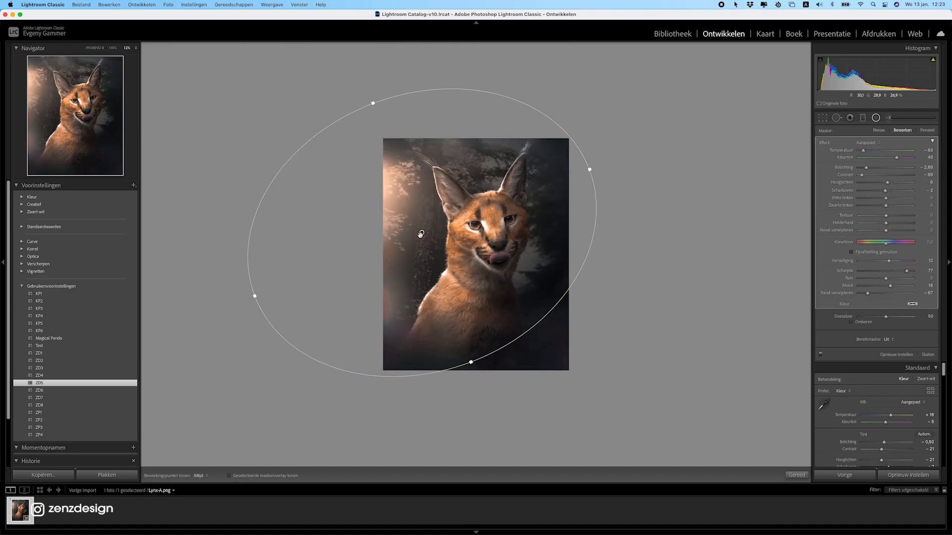
Rotate the ZD5 radial filter diagonally and widen its ellipse well beyond the edges of the image.
{"action": "left_click_drag", "start_coordinate": [601, 176], "coordinate": [657, 403]}
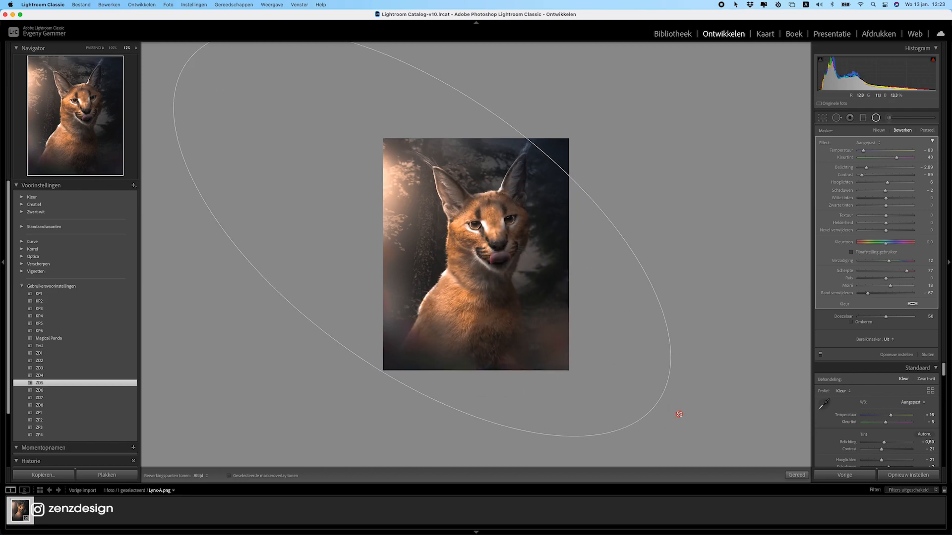
{"action": "left_click_drag", "start_coordinate": [503, 122], "coordinate": [580, 74]}
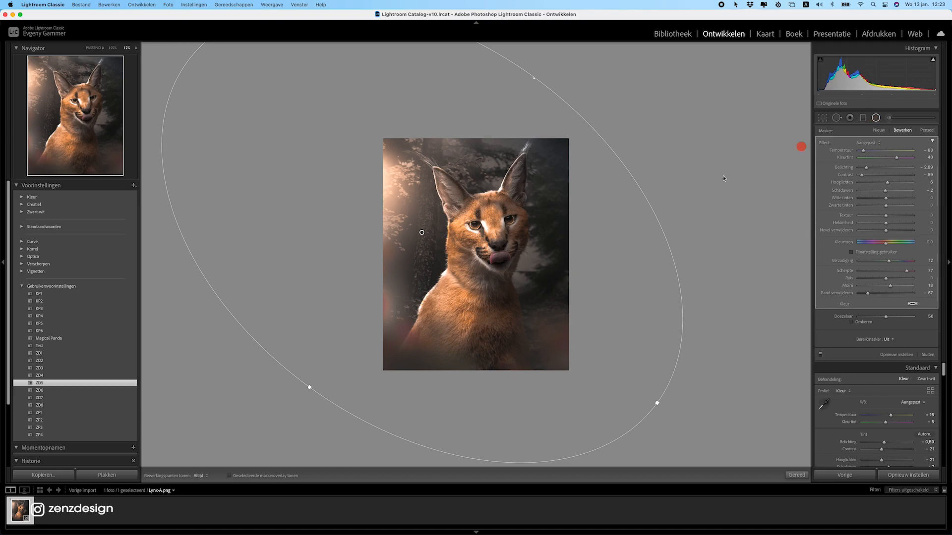
{"action": "key", "text": "shift+m"}
Export the ZD5-graded photo, using a unique file name instead of overwriting Lynx-A.jpg.
{"action": "right_click", "coordinate": [517, 200]}
{"action": "mouse_move", "coordinate": [570, 403]}
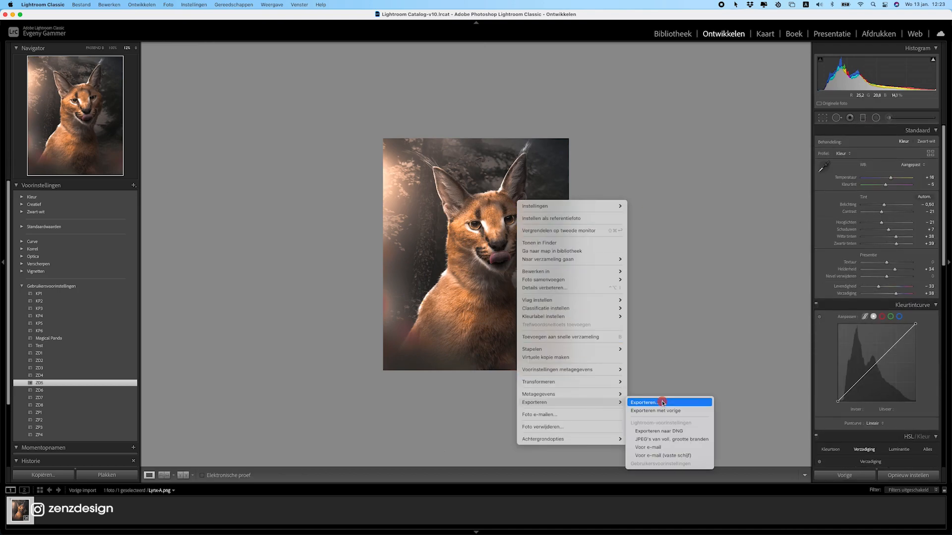
{"action": "left_click", "coordinate": [662, 402]}
{"action": "left_click", "coordinate": [614, 299]}
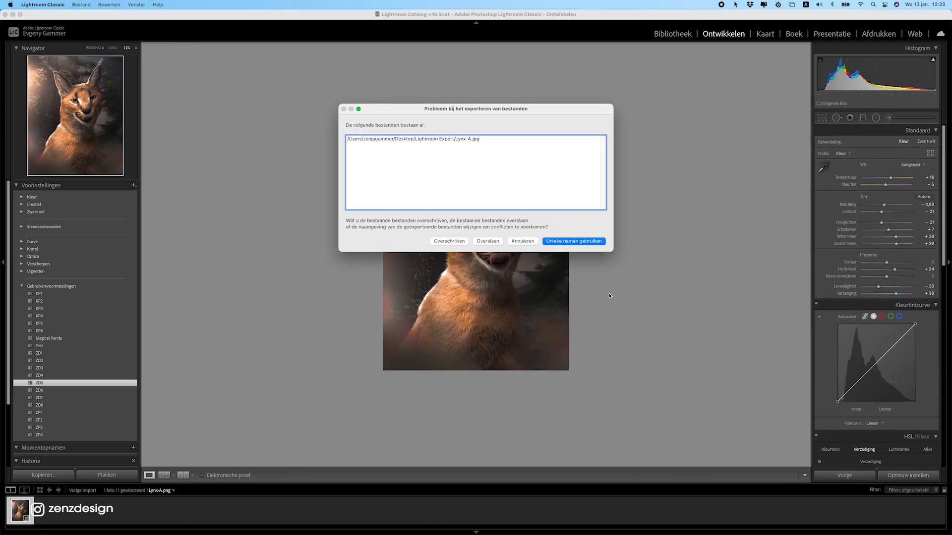
{"action": "left_click", "coordinate": [572, 244]}
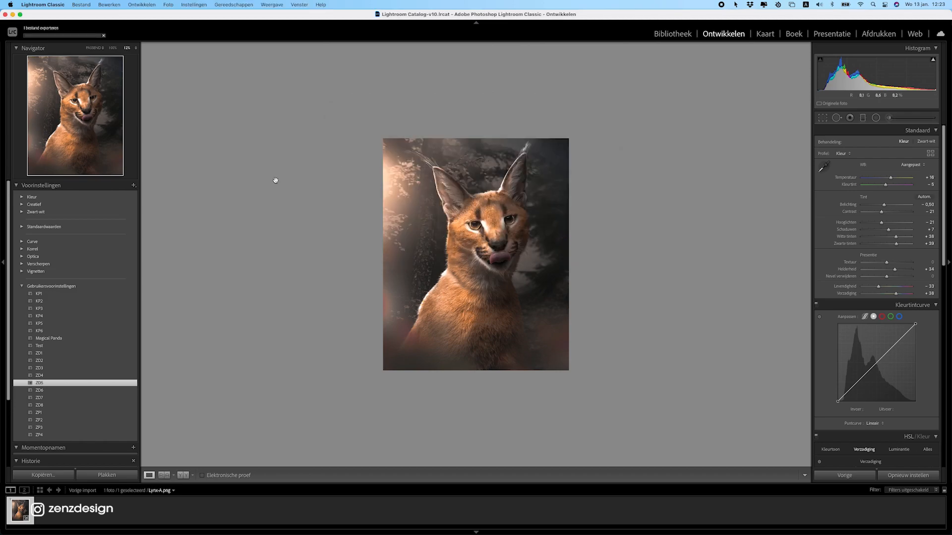
Undo the radial filter changes and the ZD5 preset on the photo.
{"action": "key", "text": "super+z"}
{"action": "key", "text": "super+z"}
{"action": "key", "text": "super+z"}
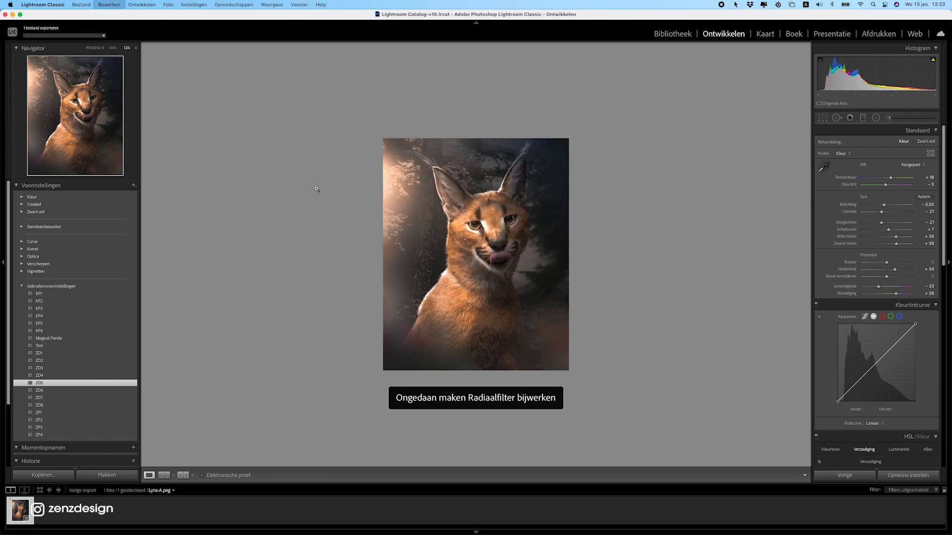
{"action": "key", "text": "super+z"}
{"action": "key", "text": "super+z"}
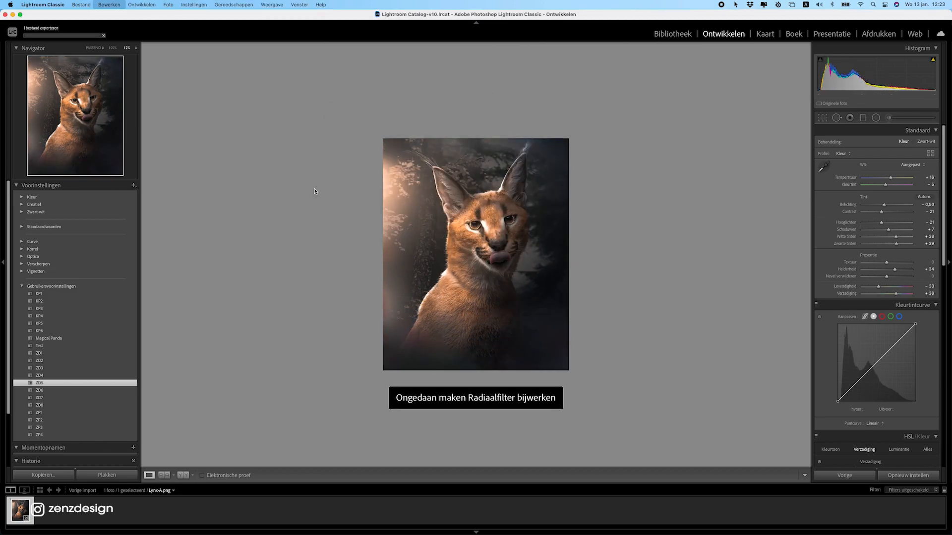
{"action": "key", "text": "super+z"}
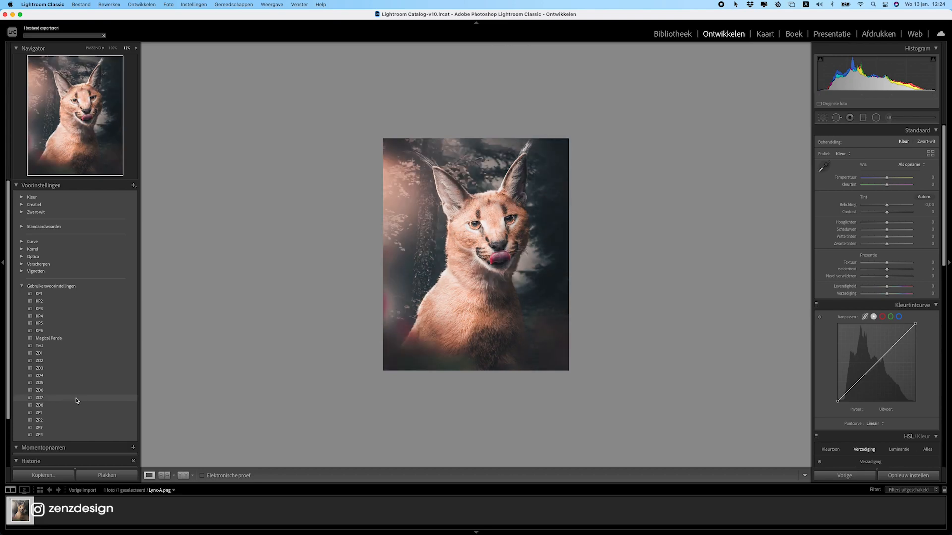
Apply the ZD7 user preset and set exposure to +0.10, whites to -100 and blacks to +18.
{"action": "left_click", "coordinate": [82, 397]}
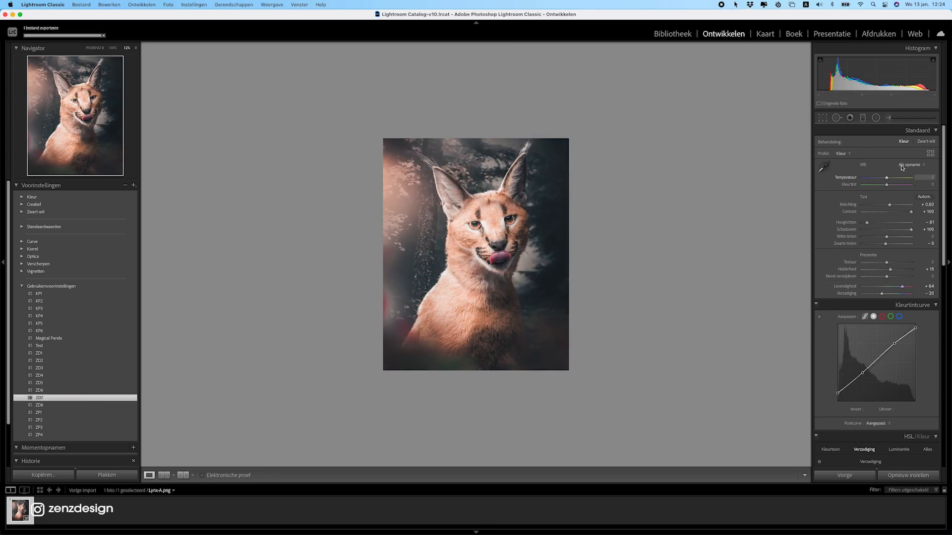
{"action": "left_click_drag", "start_coordinate": [889, 204], "coordinate": [890, 245]}
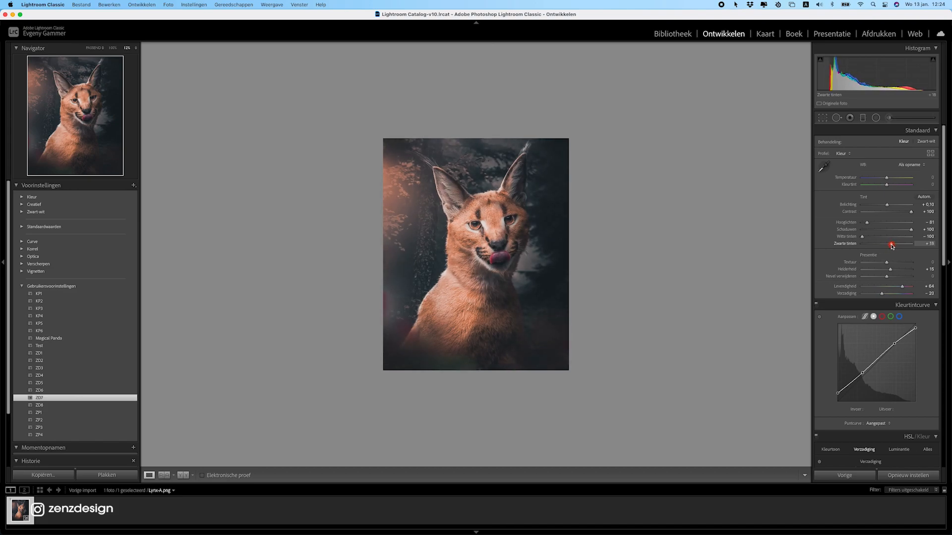
{"action": "left_click", "coordinate": [874, 118]}
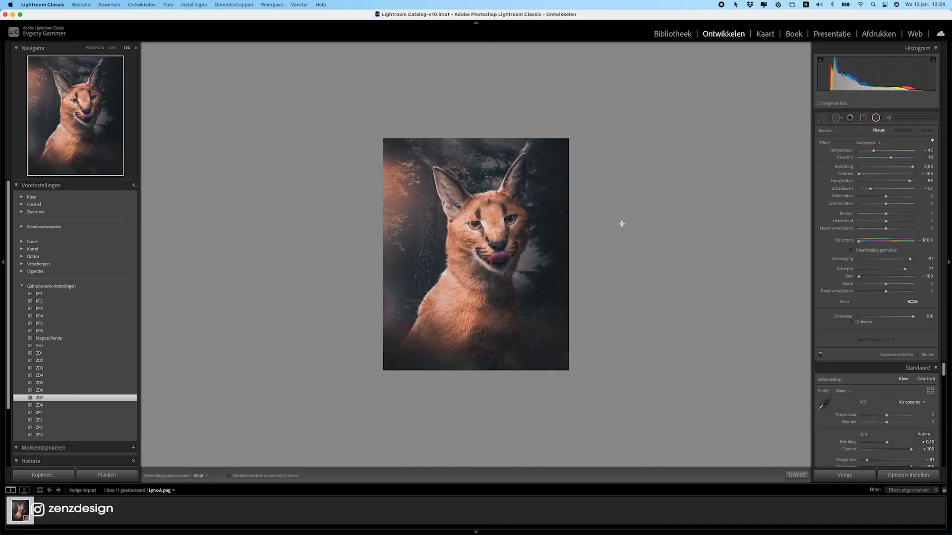
{"action": "left_click", "coordinate": [876, 119]}
Export the ZD7-graded photo under a unique file name.
{"action": "right_click", "coordinate": [486, 228]}
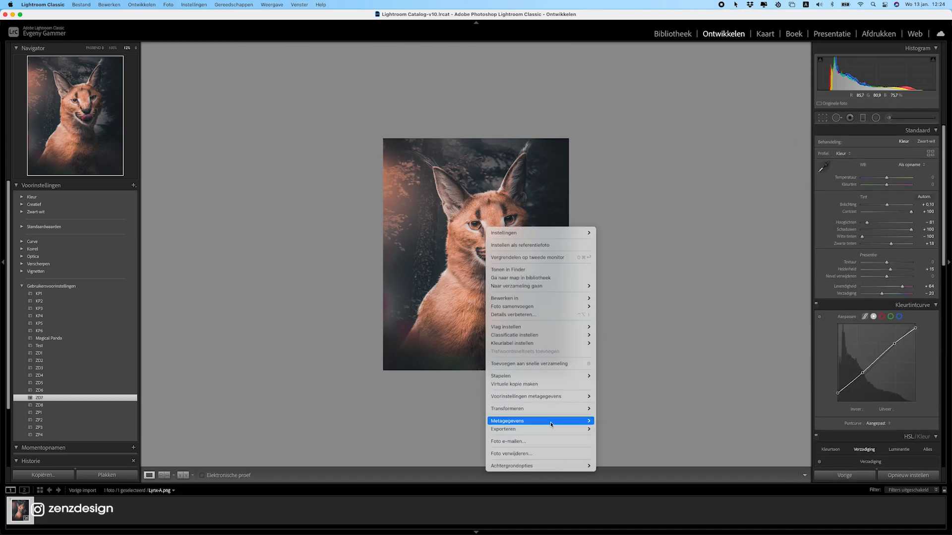
{"action": "mouse_move", "coordinate": [555, 429]}
{"action": "left_click", "coordinate": [614, 429]}
{"action": "left_click", "coordinate": [621, 302]}
{"action": "left_click", "coordinate": [573, 244]}
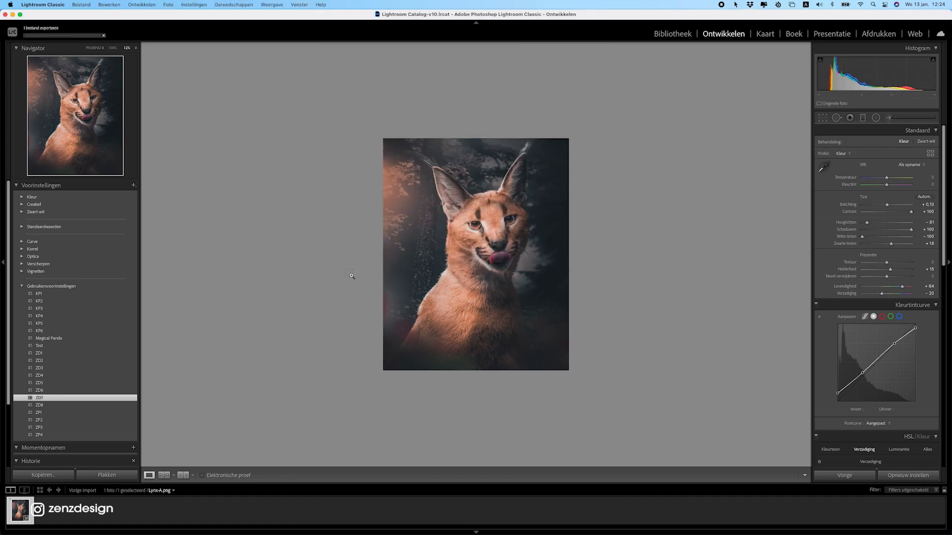
Undo the tone adjustments and the ZD7 preset on the photo.
{"action": "key", "text": "super+z"}
{"action": "key", "text": "super+z"}
{"action": "key", "text": "super+z"}
{"action": "key", "text": "super+z"}
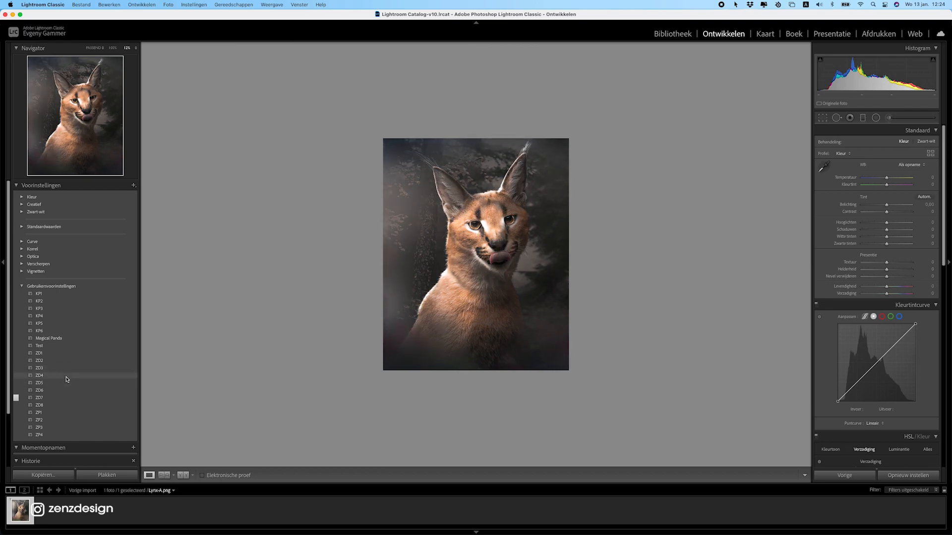
Apply the ZD4 user preset and lower the whites to slightly below zero.
{"action": "left_click", "coordinate": [66, 375]}
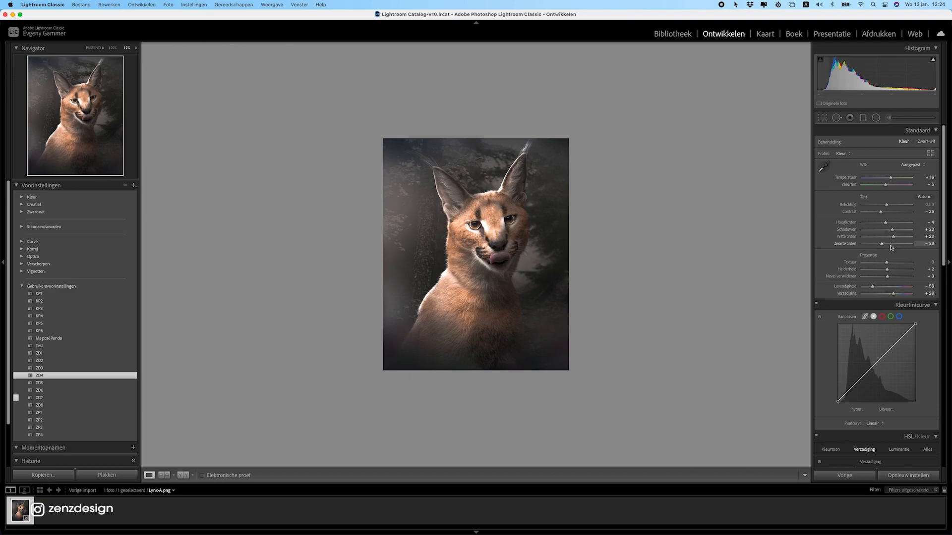
{"action": "mouse_move", "coordinate": [884, 237]}
{"action": "left_mouse_down"}
{"action": "mouse_move", "coordinate": [868, 239]}
{"action": "mouse_move", "coordinate": [886, 242]}
{"action": "left_mouse_up"}
Move the ZD4 radial filter slightly left of the caracal's face and rotate its ellipse to lean along the image.
{"action": "left_click", "coordinate": [875, 118]}
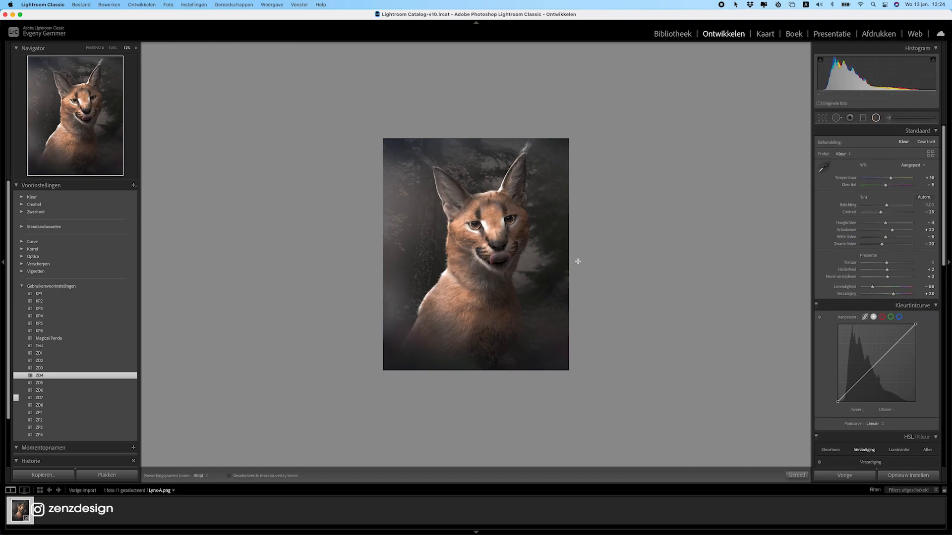
{"action": "left_click", "coordinate": [496, 245]}
{"action": "left_click_drag", "start_coordinate": [495, 245], "coordinate": [464, 243]}
{"action": "left_click_drag", "start_coordinate": [630, 268], "coordinate": [605, 138]}
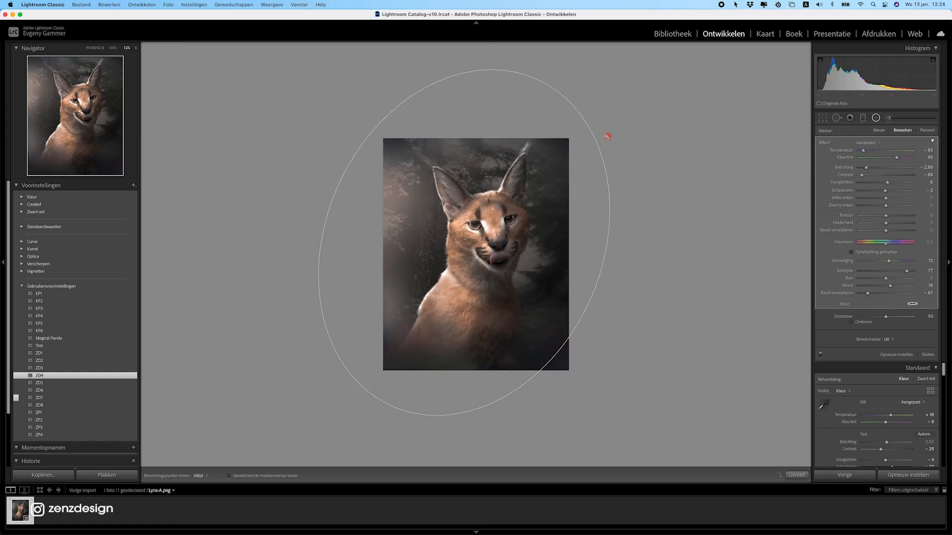
{"action": "left_click", "coordinate": [876, 118]}
Export the ZD4-graded photo, keeping the earlier exports by using a unique file name.
{"action": "right_click", "coordinate": [450, 214]}
{"action": "mouse_move", "coordinate": [500, 416]}
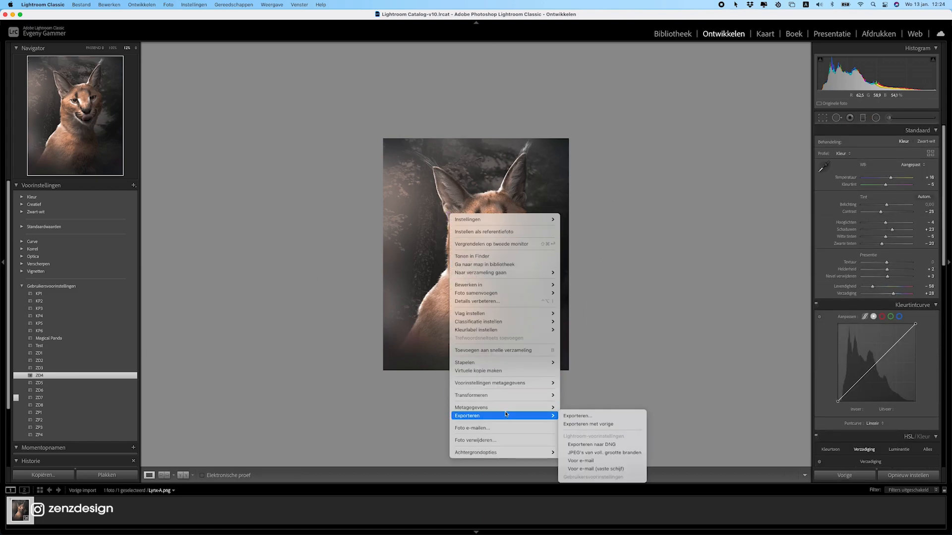
{"action": "left_click", "coordinate": [587, 417]}
{"action": "key", "text": "Return"}
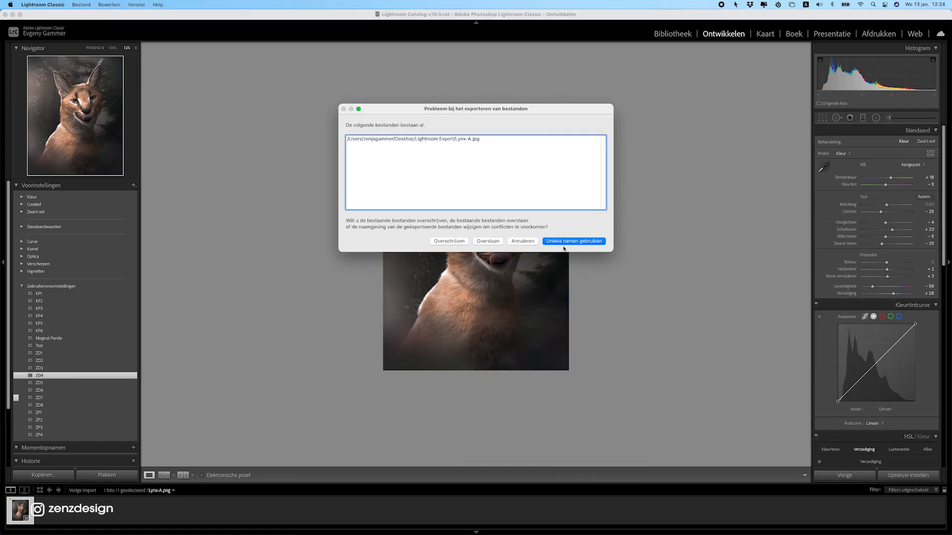
{"action": "left_click", "coordinate": [566, 242]}
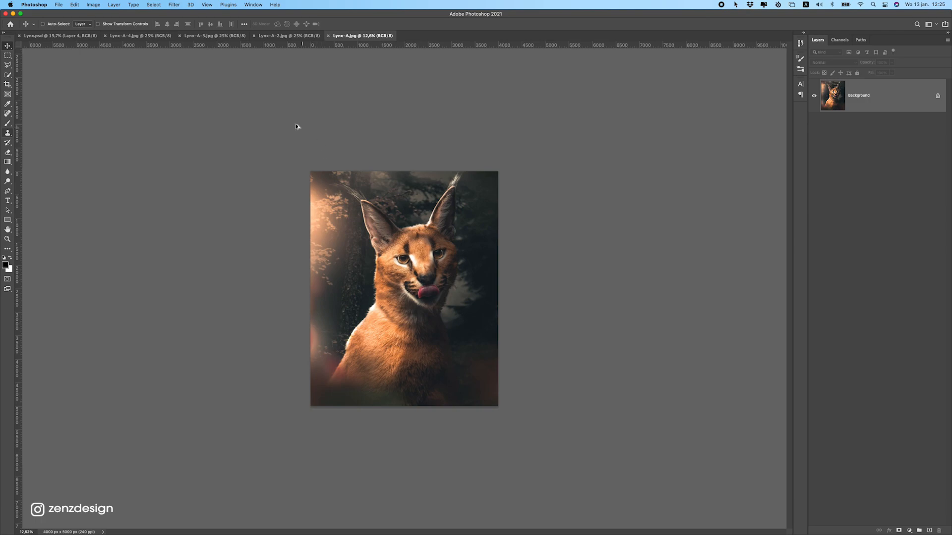
Copy the entire Lynx-A-4.jpg image into Lynx.psd as a new top layer and close the source JPG.
{"action": "left_click", "coordinate": [147, 38]}
{"action": "left_click", "coordinate": [210, 38]}
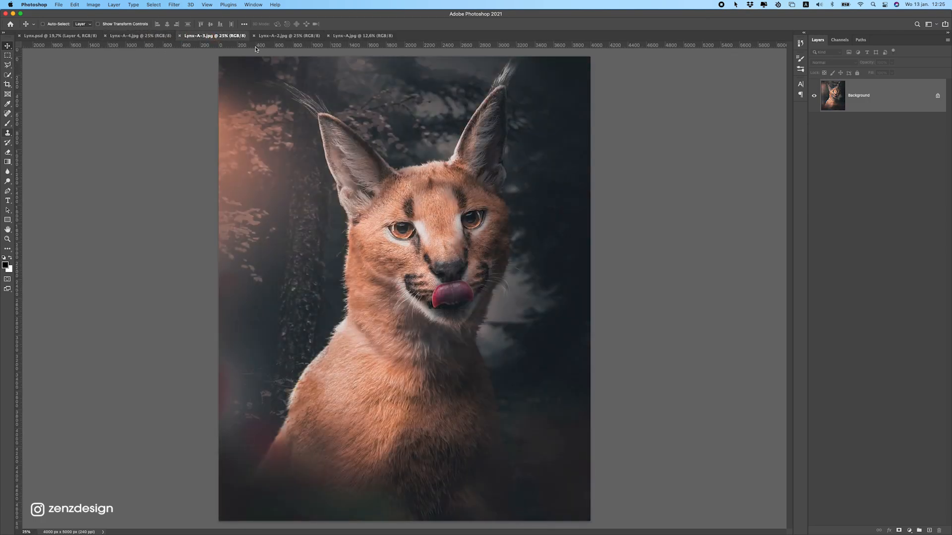
{"action": "left_click", "coordinate": [137, 38]}
{"action": "key", "text": "super+a"}
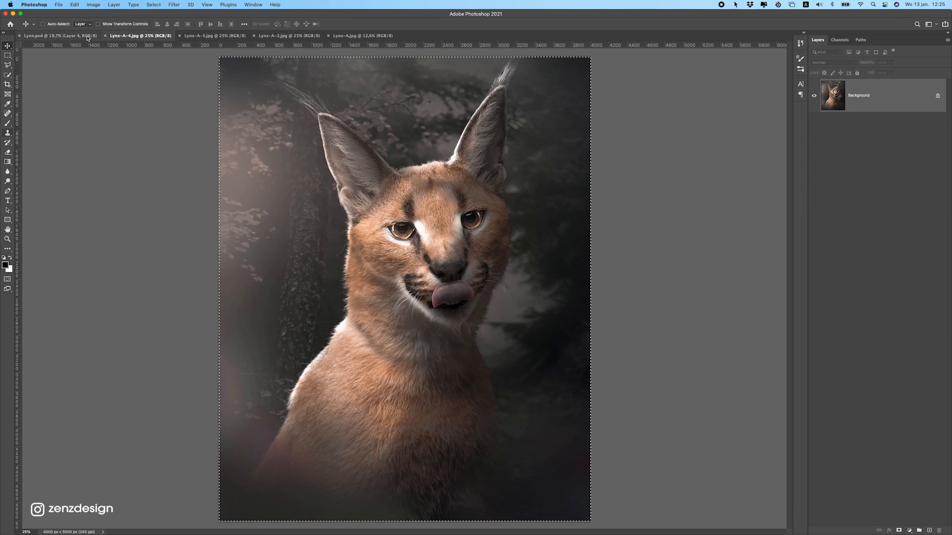
{"action": "left_click", "coordinate": [87, 37]}
{"action": "key", "text": "super+v"}
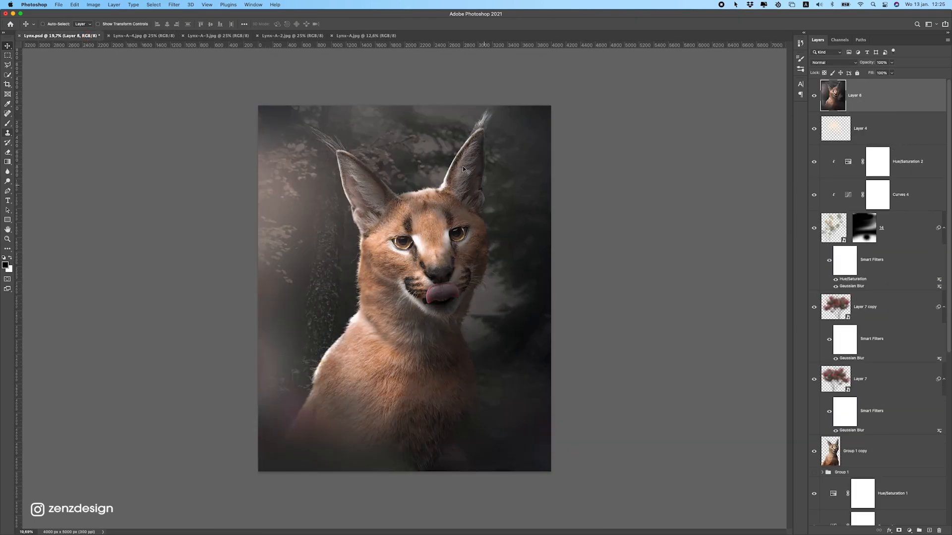
{"action": "left_click", "coordinate": [149, 35]}
{"action": "left_click", "coordinate": [108, 35]}
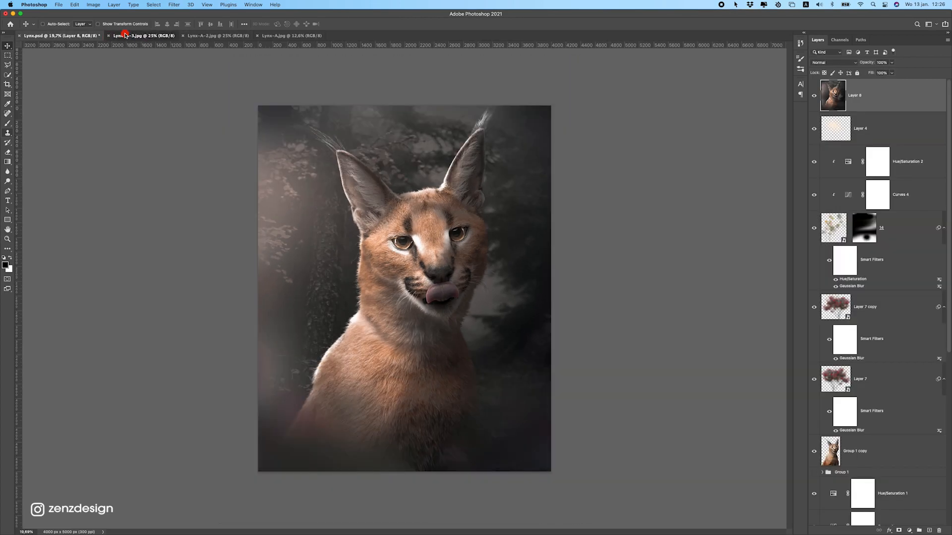
Copy the entire Lynx-A-3.jpg image into Lynx.psd as a new top layer and close the source JPG.
{"action": "left_click", "coordinate": [125, 36]}
{"action": "key", "text": "super+a"}
{"action": "key", "text": "super+c"}
{"action": "left_click", "coordinate": [74, 36]}
{"action": "key", "text": "super+v"}
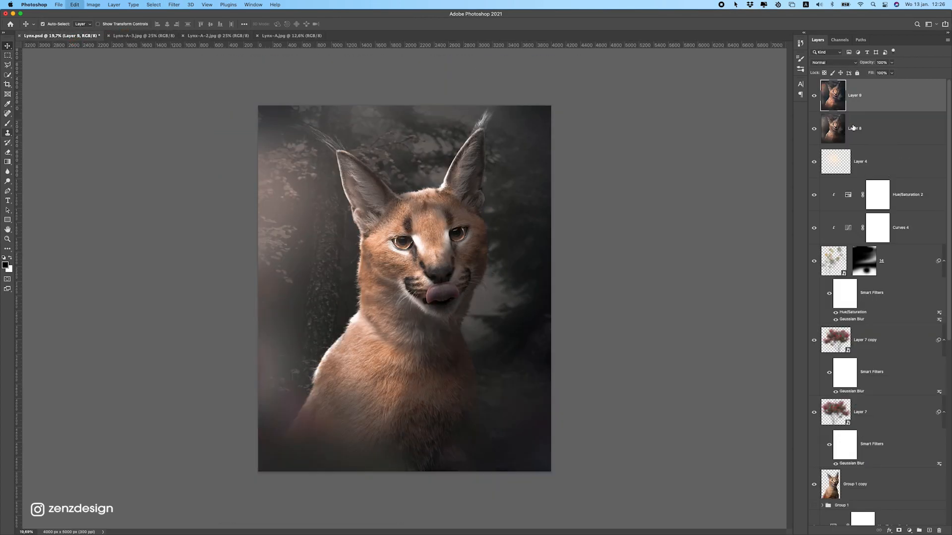
{"action": "left_click", "coordinate": [144, 36]}
{"action": "left_click", "coordinate": [108, 36]}
Copy the entire Lynx-A-2.jpg image into Lynx.psd as a new top layer and close the source JPG.
{"action": "left_click", "coordinate": [138, 37]}
{"action": "key", "text": "super+a"}
{"action": "key", "text": "super+c"}
{"action": "left_click", "coordinate": [74, 35]}
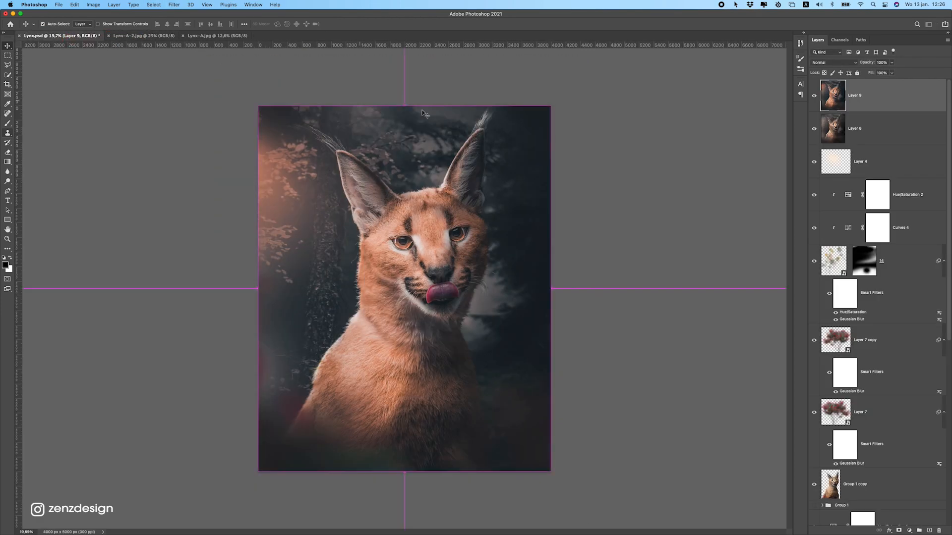
{"action": "key", "text": "super+v"}
{"action": "left_click", "coordinate": [132, 36]}
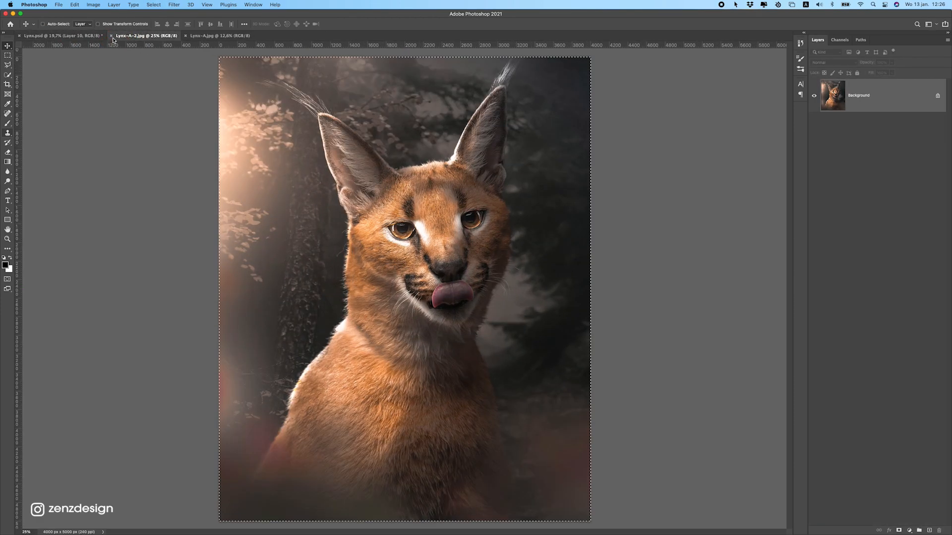
{"action": "left_click", "coordinate": [111, 35]}
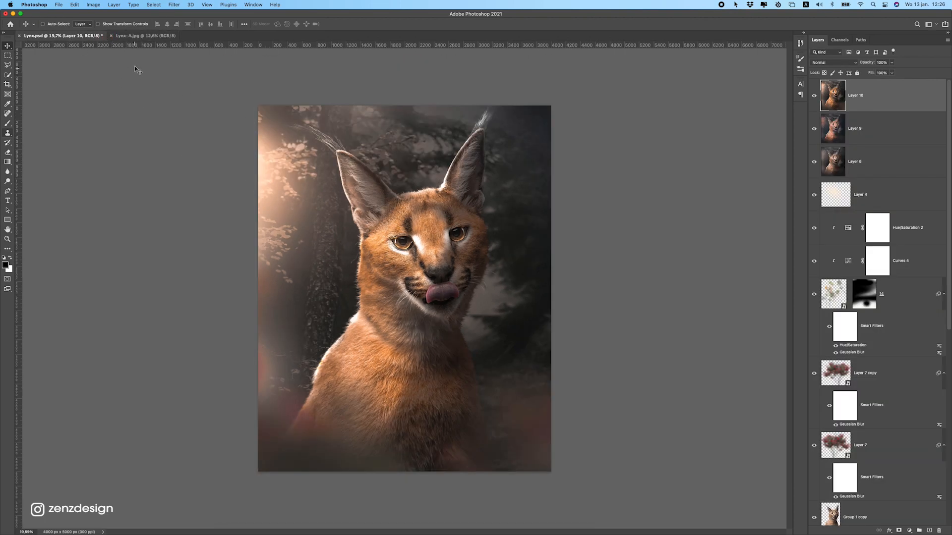
Copy the entire Lynx-A.jpg image into Lynx.psd as a new top layer and close the source JPG.
{"action": "left_click", "coordinate": [130, 35]}
{"action": "key", "text": "super+a"}
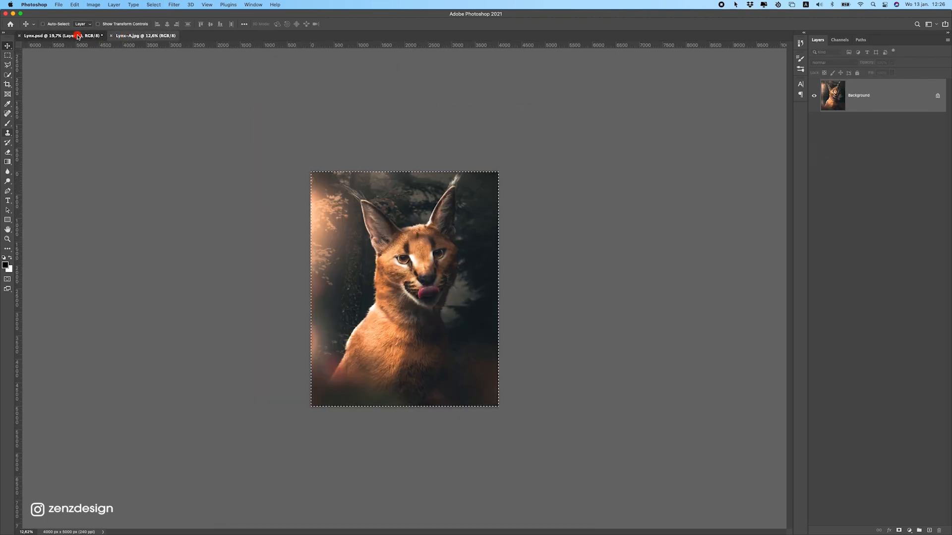
{"action": "key", "text": "super+c"}
{"action": "left_click", "coordinate": [78, 36]}
{"action": "key", "text": "super+v"}
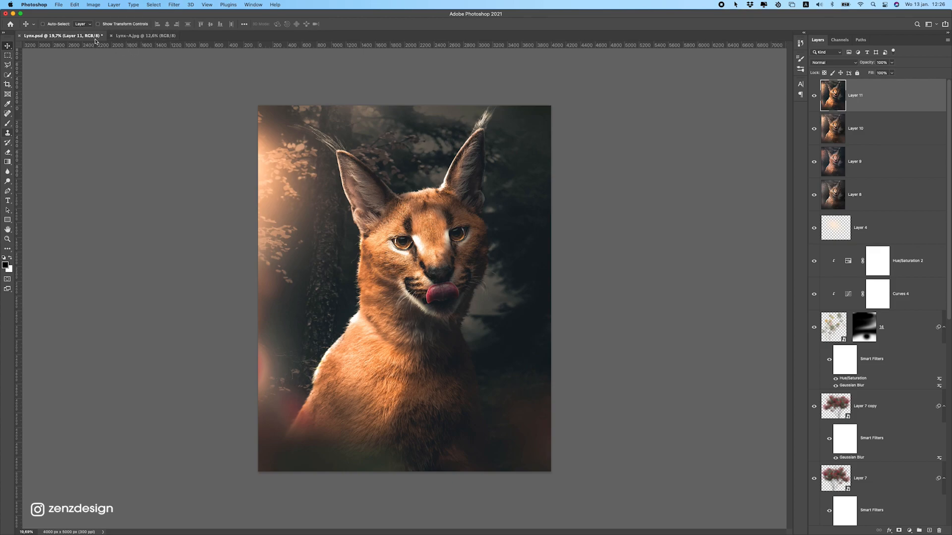
{"action": "left_click", "coordinate": [110, 36]}
Hide Layers 9, 10 and 11 and set the opacity of Layer 8 to 60%.
{"action": "left_click_drag", "start_coordinate": [810, 169], "coordinate": [812, 191]}
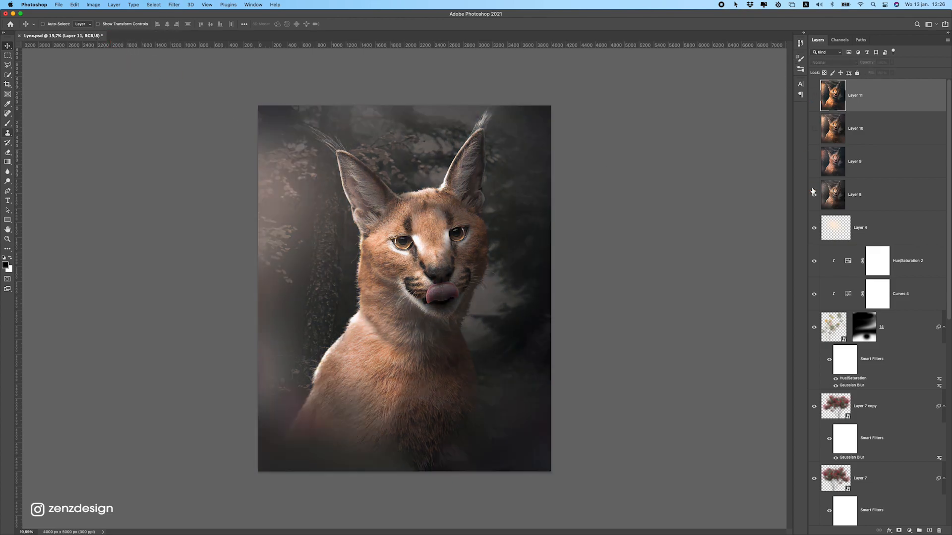
{"action": "left_click", "coordinate": [814, 202]}
{"action": "left_click", "coordinate": [819, 203]}
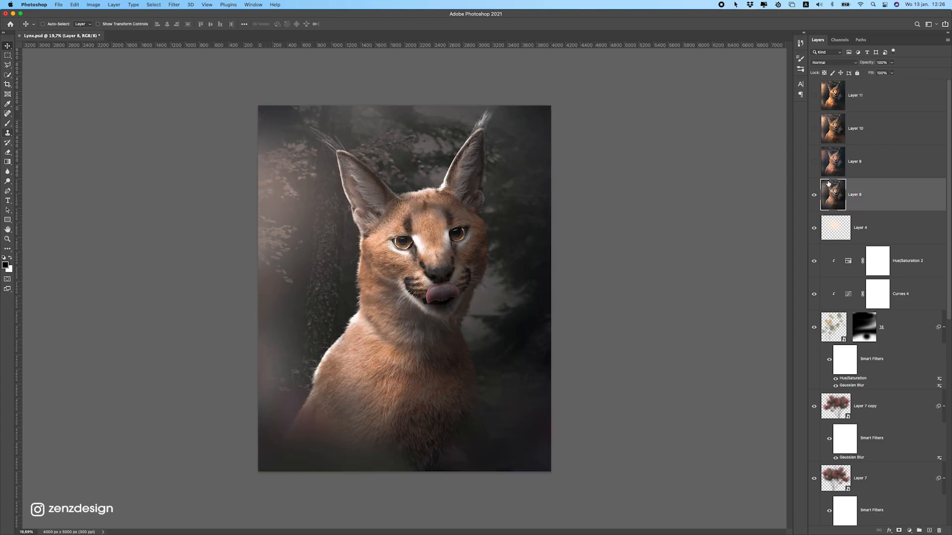
{"action": "left_click", "coordinate": [891, 62]}
{"action": "mouse_move", "coordinate": [874, 72]}
{"action": "left_mouse_down"}
{"action": "mouse_move", "coordinate": [889, 72]}
{"action": "mouse_move", "coordinate": [878, 74]}
{"action": "left_mouse_up"}
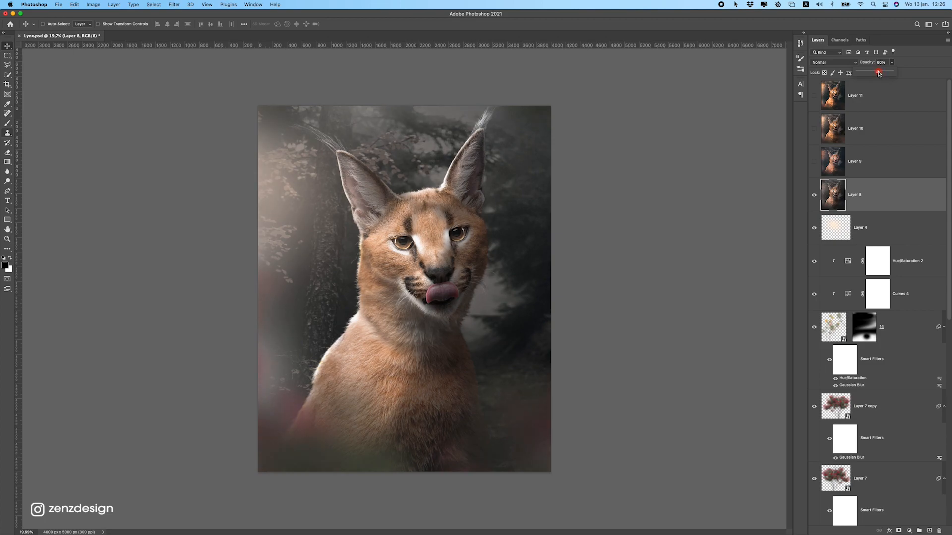
Show Layer 9 and set its blend mode to Color.
{"action": "left_click", "coordinate": [846, 171]}
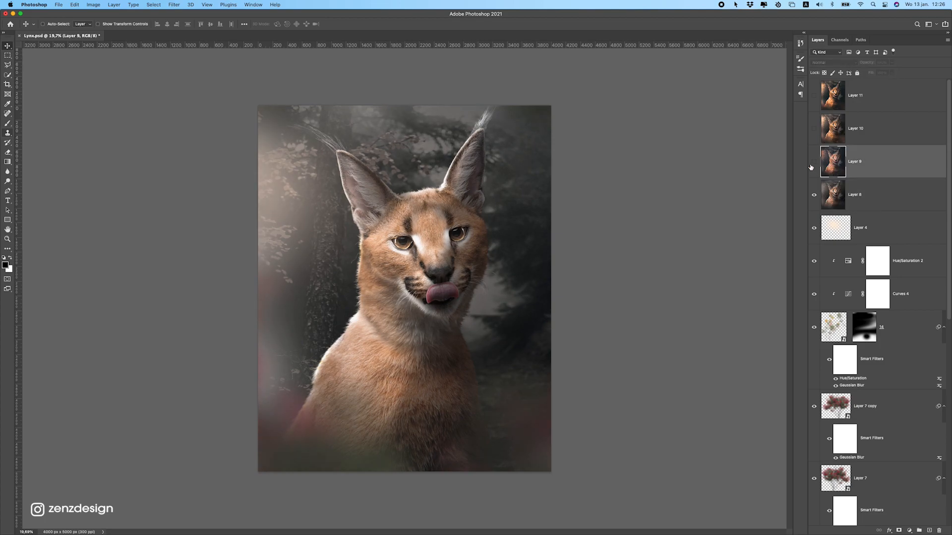
{"action": "left_click", "coordinate": [814, 162]}
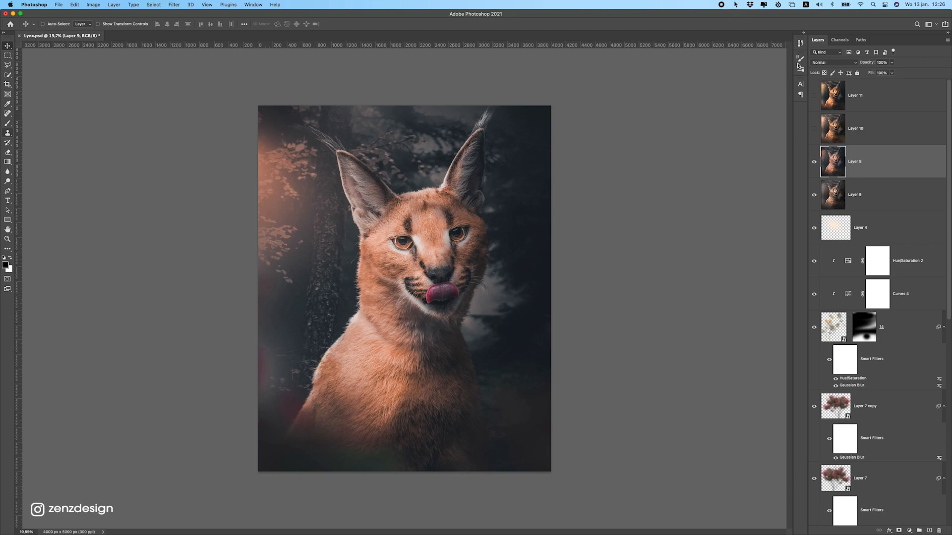
{"action": "left_click", "coordinate": [838, 63]}
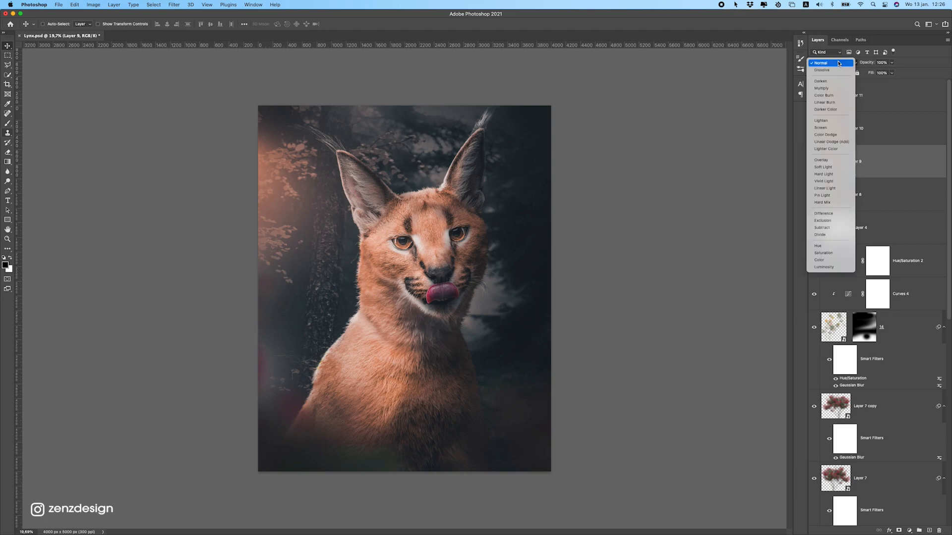
{"action": "left_click", "coordinate": [819, 260]}
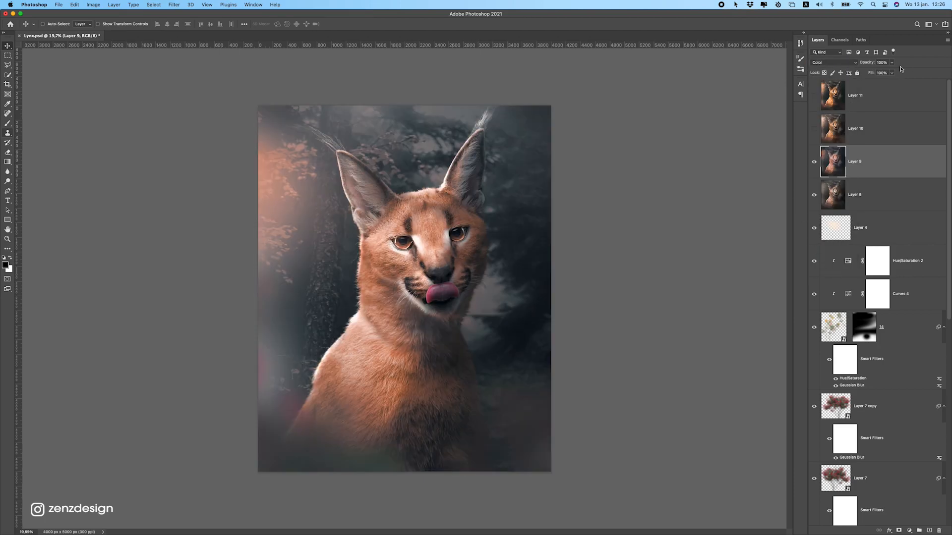
Change the colour of the area around the canvas to Dark Gray.
{"action": "scroll", "coordinate": [435, 288], "scroll_direction": "down", "scroll_amount": 5}
{"action": "scroll", "coordinate": [434, 288], "scroll_direction": "up", "scroll_amount": 5}
{"action": "right_click", "coordinate": [613, 223]}
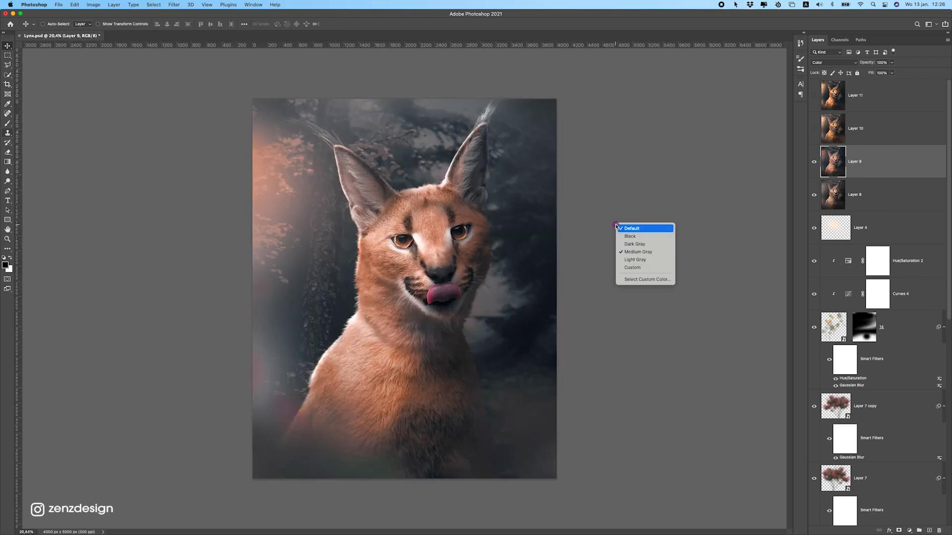
{"action": "left_click", "coordinate": [623, 242]}
Set the opacity of Layer 9 to 67% and check the blended look at different sizes.
{"action": "left_click_drag", "start_coordinate": [892, 63], "coordinate": [883, 73]}
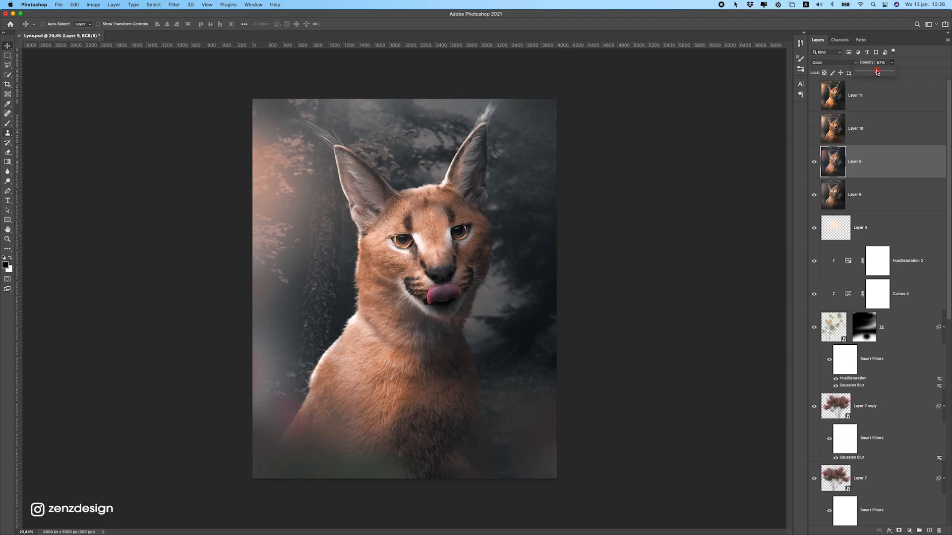
{"action": "scroll", "coordinate": [514, 247], "scroll_direction": "down", "scroll_amount": 5}
{"action": "scroll", "coordinate": [503, 270], "scroll_direction": "up", "scroll_amount": 6}
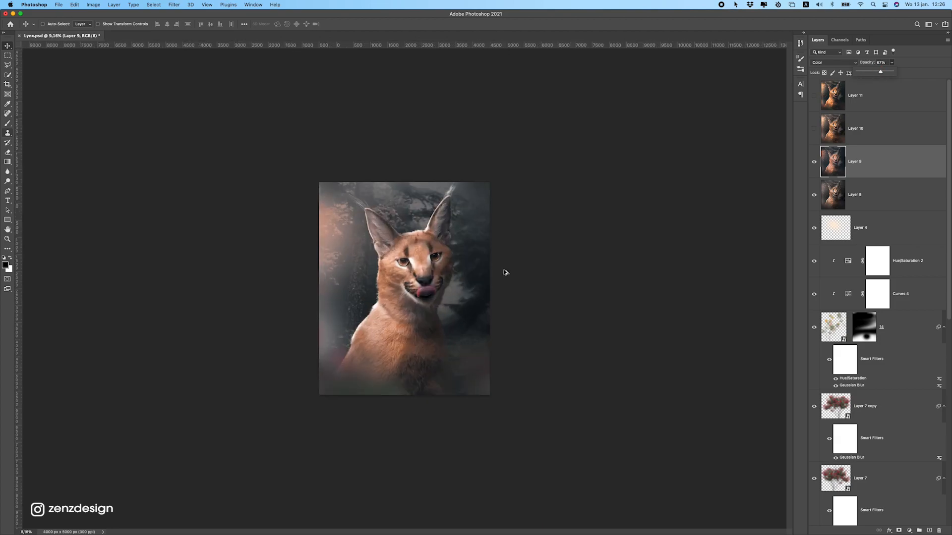
Show Layer 10, preview Layer 11 over it, and hide Layer 11 again with Layer 10 selected.
{"action": "left_click", "coordinate": [813, 128]}
{"action": "left_click", "coordinate": [868, 130]}
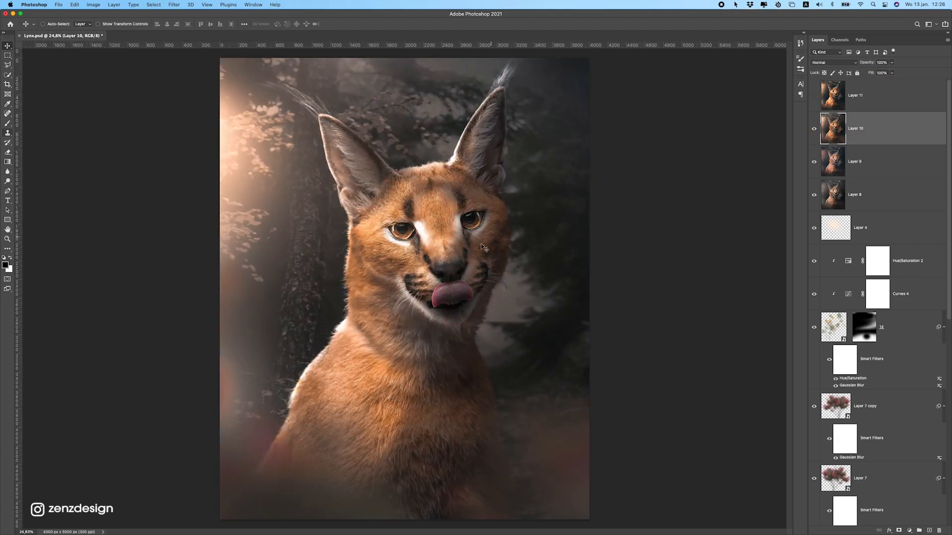
{"action": "scroll", "coordinate": [488, 239], "scroll_direction": "down", "scroll_amount": 2}
{"action": "left_click", "coordinate": [813, 128]}
{"action": "left_click", "coordinate": [813, 128]}
{"action": "left_click", "coordinate": [818, 99]}
{"action": "left_click", "coordinate": [814, 97]}
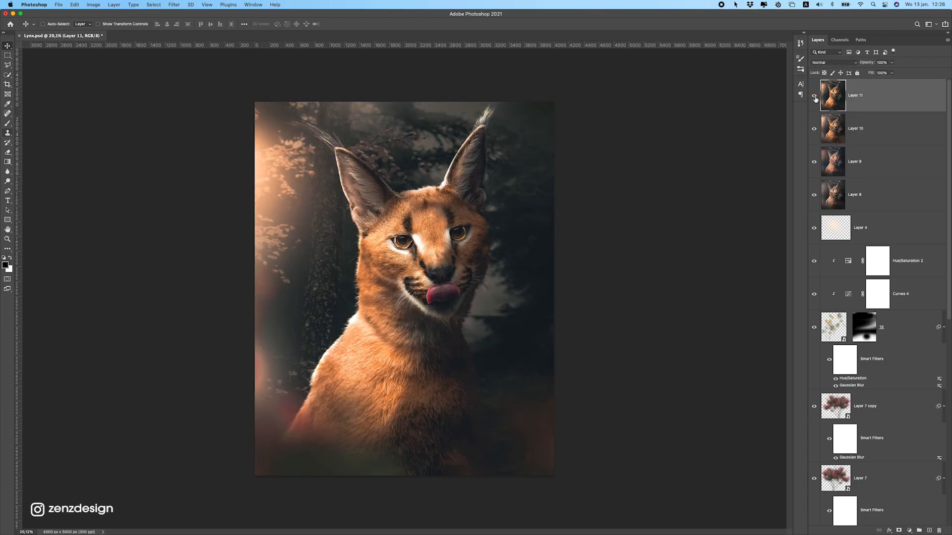
{"action": "left_click", "coordinate": [813, 96]}
{"action": "key", "text": "alt+bracketleft"}
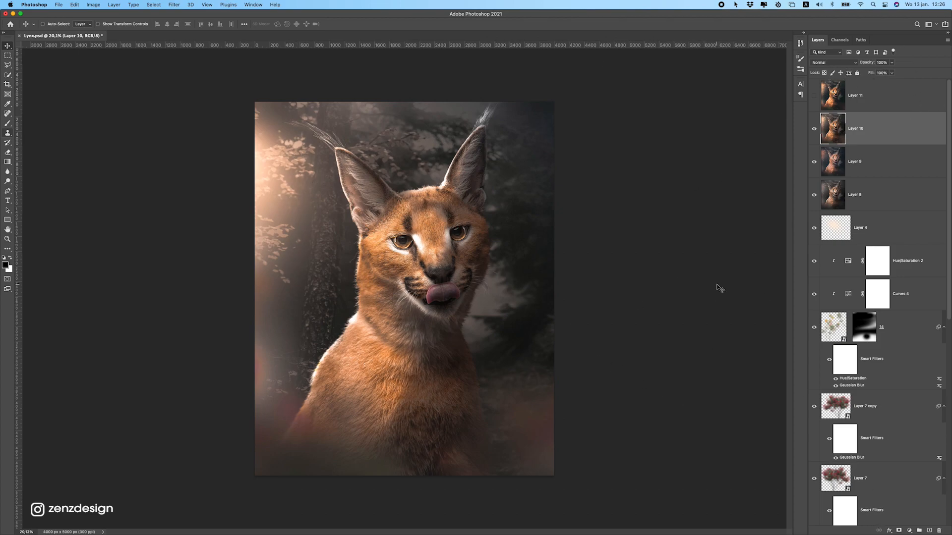
Add a layer mask to Layer 10 and fill it with a linear gradient that keeps the grading only around the upper-left light.
{"action": "left_click", "coordinate": [899, 531]}
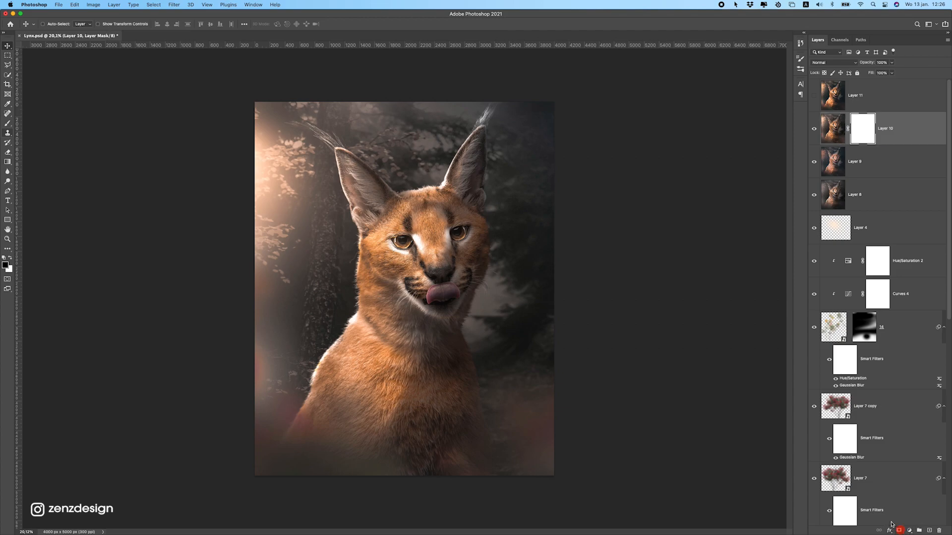
{"action": "left_click_drag", "start_coordinate": [7, 161], "coordinate": [29, 161]}
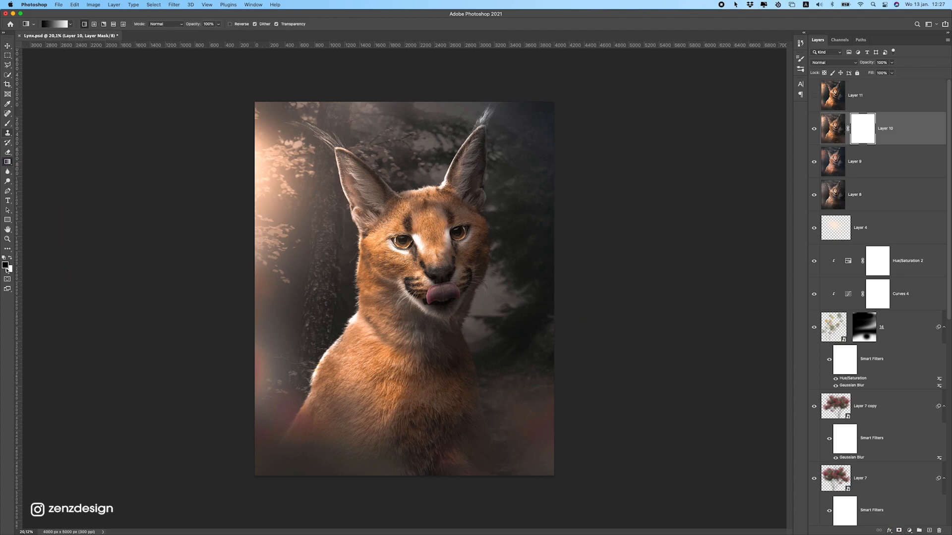
{"action": "left_click_drag", "start_coordinate": [421, 264], "coordinate": [342, 239]}
{"action": "key", "text": "super+z"}
{"action": "key", "text": "super+z"}
{"action": "left_click_drag", "start_coordinate": [259, 58], "coordinate": [290, 211]}
{"action": "key", "text": "super+z"}
{"action": "left_click_drag", "start_coordinate": [259, 57], "coordinate": [290, 211]}
{"action": "left_click_drag", "start_coordinate": [276, 159], "coordinate": [308, 184]}
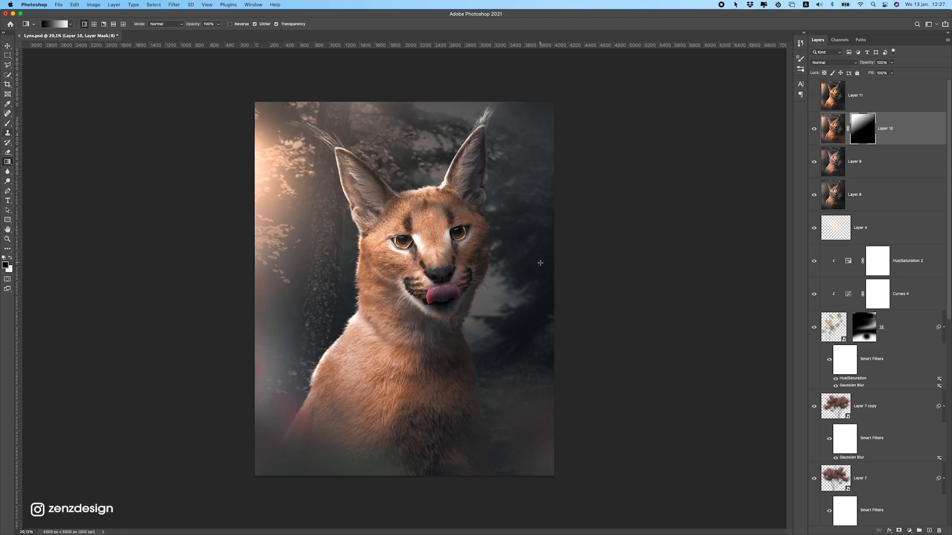
Compare the image with and without the masked Layer 10 and set its opacity to 72%.
{"action": "left_click", "coordinate": [813, 129]}
{"action": "left_click", "coordinate": [814, 129]}
{"action": "left_click", "coordinate": [814, 129]}
{"action": "left_click", "coordinate": [814, 129]}
{"action": "scroll", "coordinate": [410, 239], "scroll_direction": "down", "scroll_amount": 5}
{"action": "scroll", "coordinate": [633, 155], "scroll_direction": "up", "scroll_amount": 3}
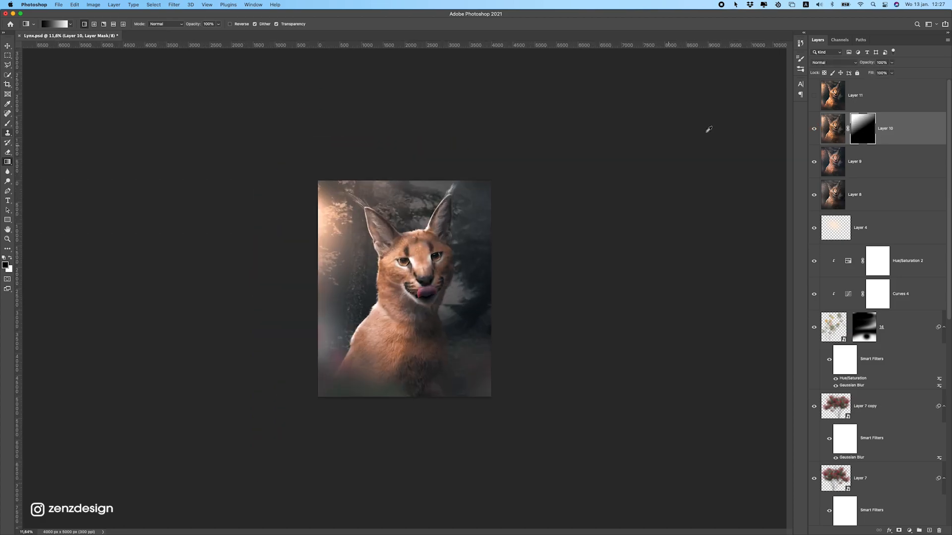
{"action": "left_click_drag", "start_coordinate": [891, 62], "coordinate": [882, 71]}
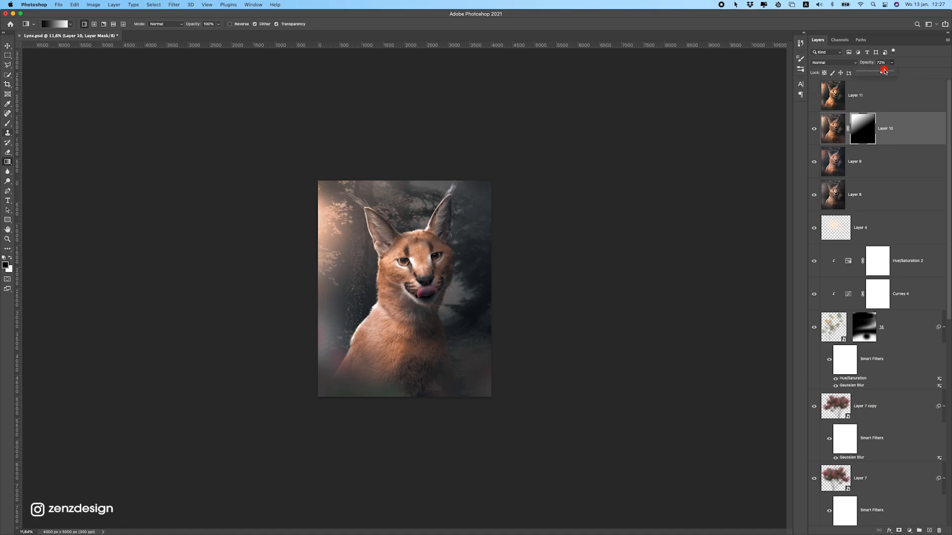
{"action": "scroll", "coordinate": [405, 288], "scroll_direction": "up", "scroll_amount": 4}
Show Layer 11, set its blend mode to Soft Light and reduce its opacity to about 8%.
{"action": "left_click", "coordinate": [814, 95]}
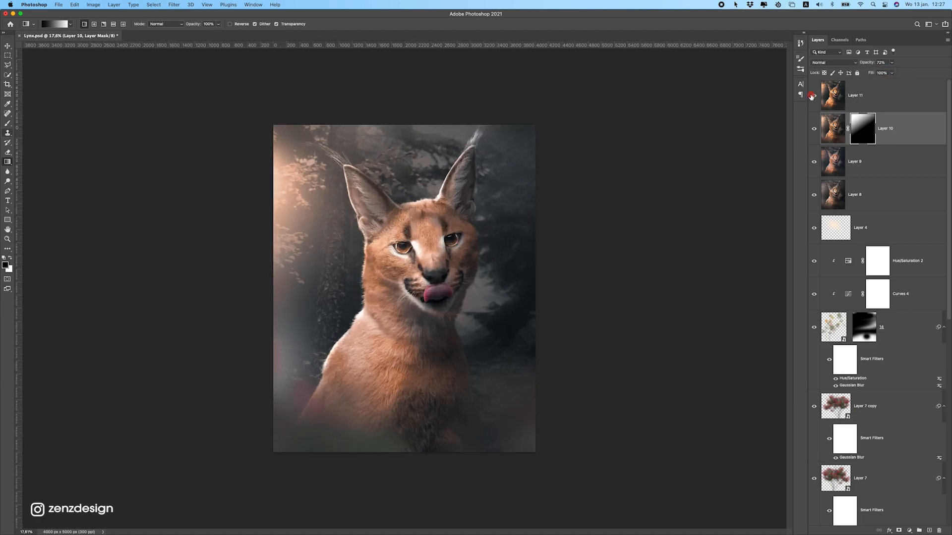
{"action": "left_click", "coordinate": [878, 99]}
{"action": "left_click", "coordinate": [833, 62]}
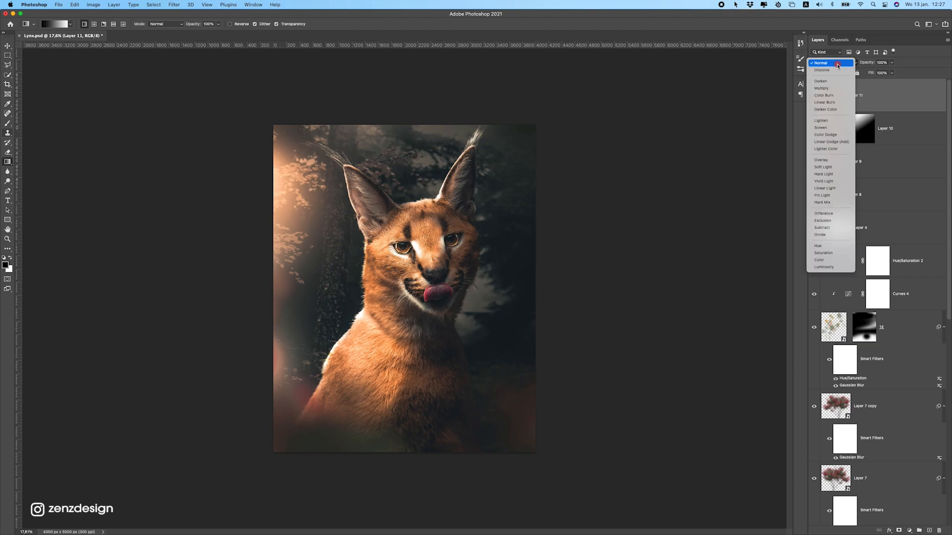
{"action": "left_click", "coordinate": [825, 167]}
{"action": "left_click", "coordinate": [892, 62]}
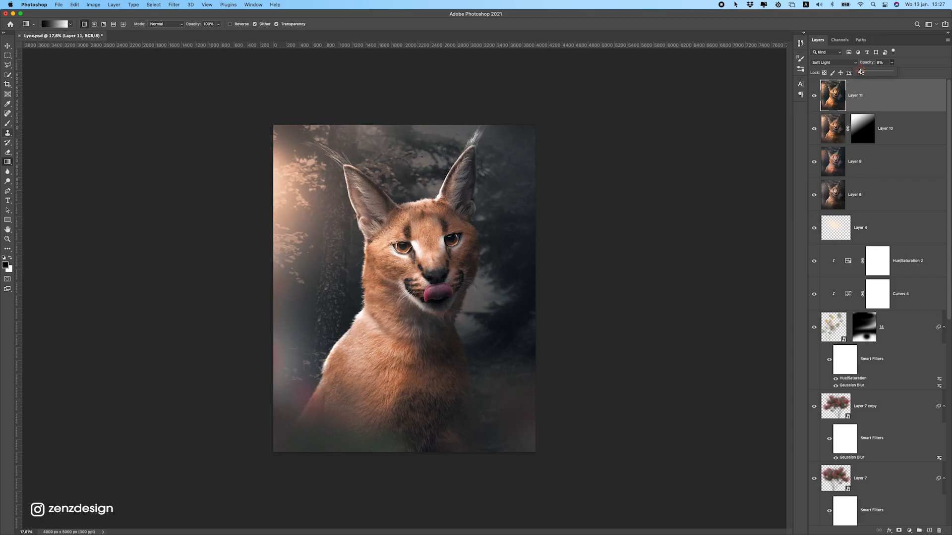
{"action": "scroll", "coordinate": [471, 276], "scroll_direction": "down", "scroll_amount": 3}
{"action": "scroll", "coordinate": [472, 276], "scroll_direction": "up", "scroll_amount": 3}
Compare the image with and without Layer 9, raise its opacity to about 82%, and fine-tune the opacity of Layer 8.
{"action": "left_click", "coordinate": [817, 160]}
{"action": "left_click", "coordinate": [813, 161]}
{"action": "left_click", "coordinate": [814, 160]}
{"action": "left_click", "coordinate": [890, 64]}
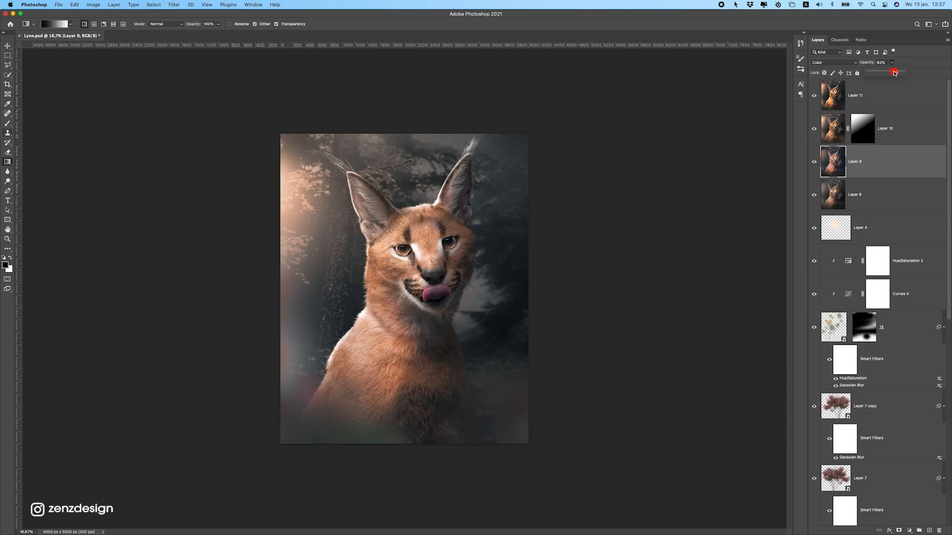
{"action": "left_click", "coordinate": [868, 194]}
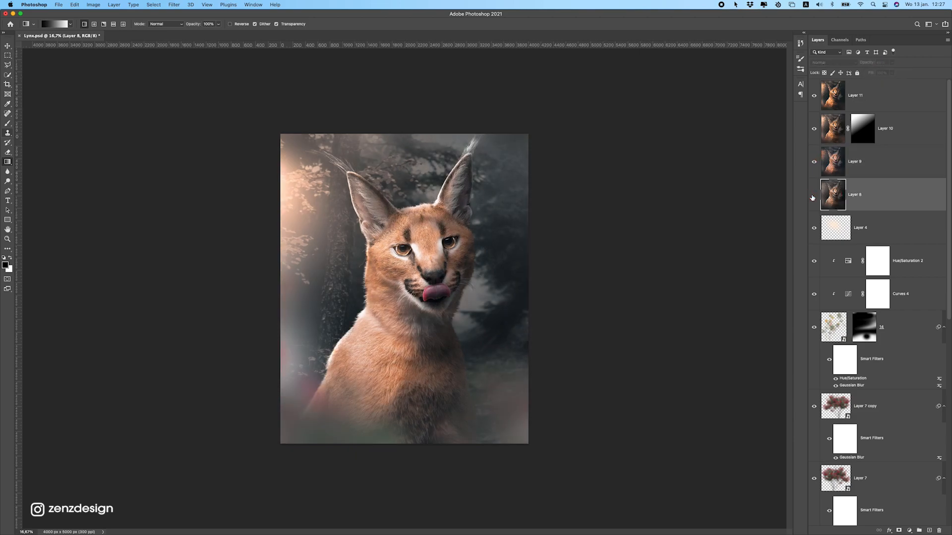
{"action": "mouse_move", "coordinate": [891, 63]}
{"action": "left_mouse_down"}
{"action": "mouse_move", "coordinate": [898, 75]}
{"action": "mouse_move", "coordinate": [883, 72]}
{"action": "mouse_move", "coordinate": [895, 72]}
{"action": "left_mouse_up"}
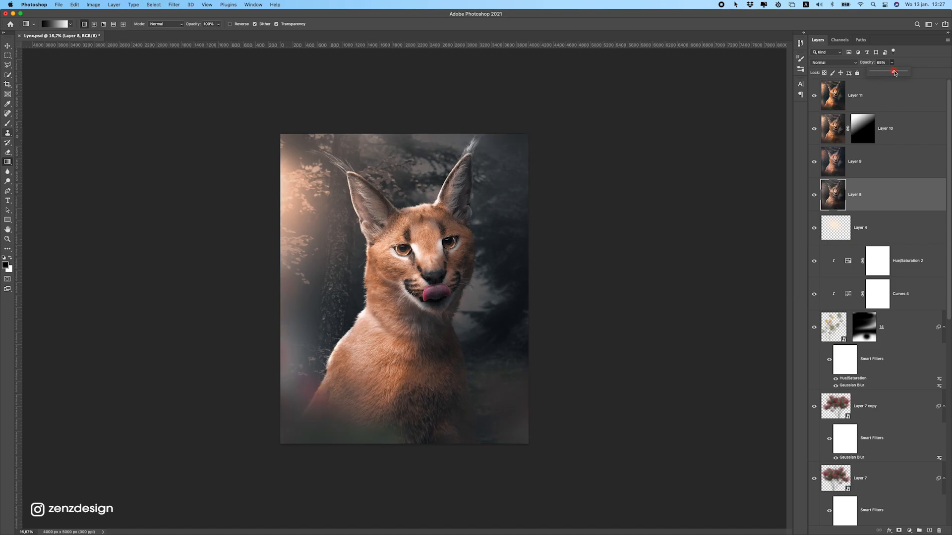
Readjust the opacity of Layer 10 and select Layer 11, hiding it for comparison.
{"action": "left_click", "coordinate": [843, 126]}
{"action": "left_click", "coordinate": [891, 62]}
{"action": "left_click_drag", "start_coordinate": [864, 73], "coordinate": [894, 73]}
{"action": "key", "text": "alt+bracketright"}
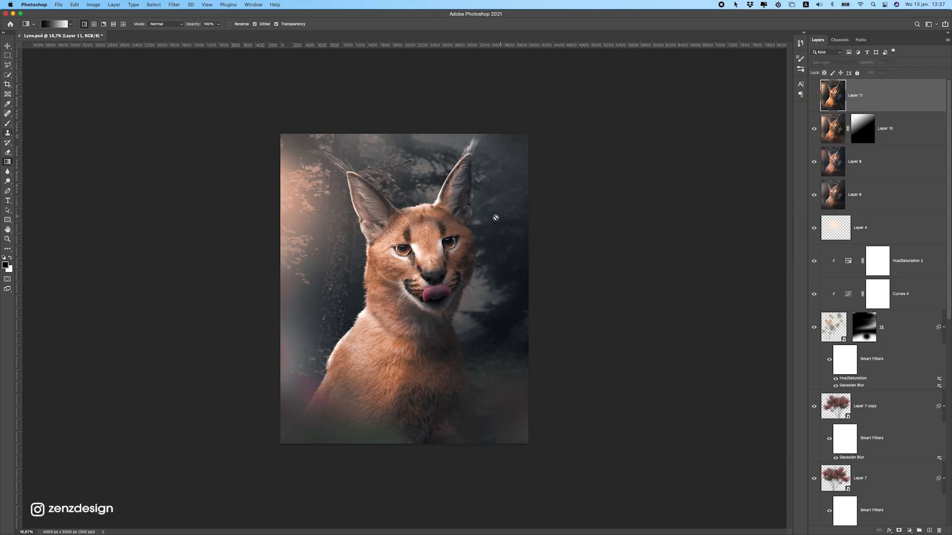
Change the canvas surround colour to Black to judge the composite against it.
{"action": "scroll", "coordinate": [500, 221], "scroll_direction": "down", "scroll_amount": 3}
{"action": "scroll", "coordinate": [578, 237], "scroll_direction": "up", "scroll_amount": 4}
{"action": "right_click", "coordinate": [615, 197]}
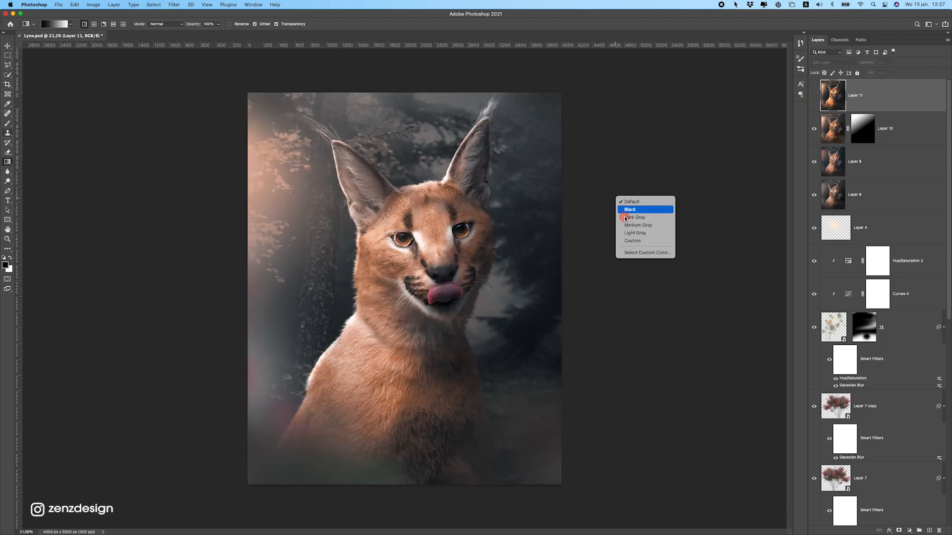
{"action": "left_click", "coordinate": [625, 213]}
{"action": "scroll", "coordinate": [495, 269], "scroll_direction": "down", "scroll_amount": 3}
{"action": "scroll", "coordinate": [484, 255], "scroll_direction": "up", "scroll_amount": 2}
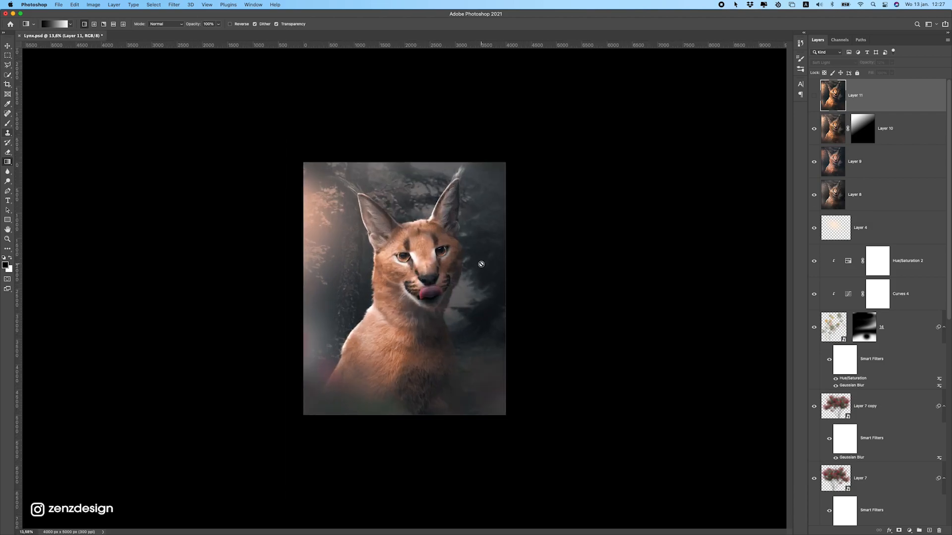
Add an empty layer and a Color Balance adjustment above Layer 11, shifting the midtones towards cyan and fine-tuning the yellow–blue balance.
{"action": "left_click", "coordinate": [930, 530]}
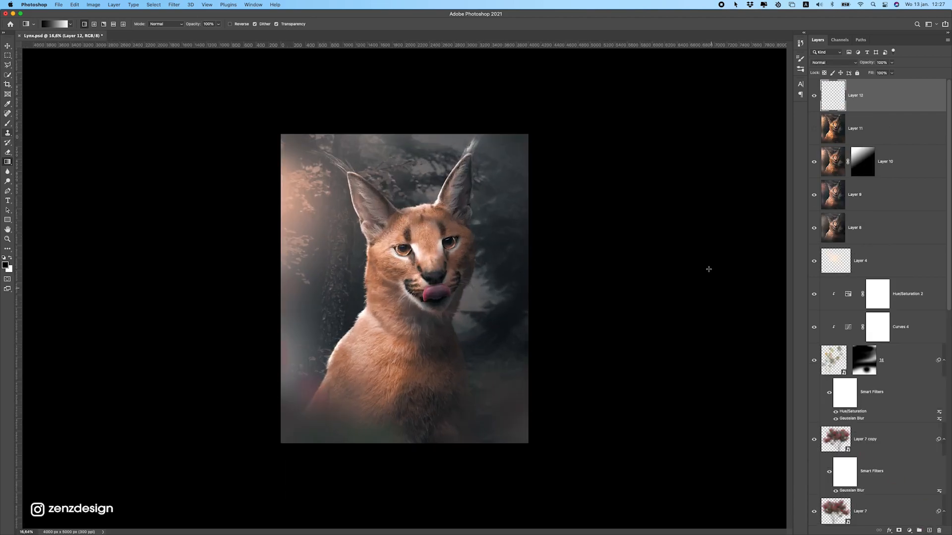
{"action": "left_click", "coordinate": [909, 531]}
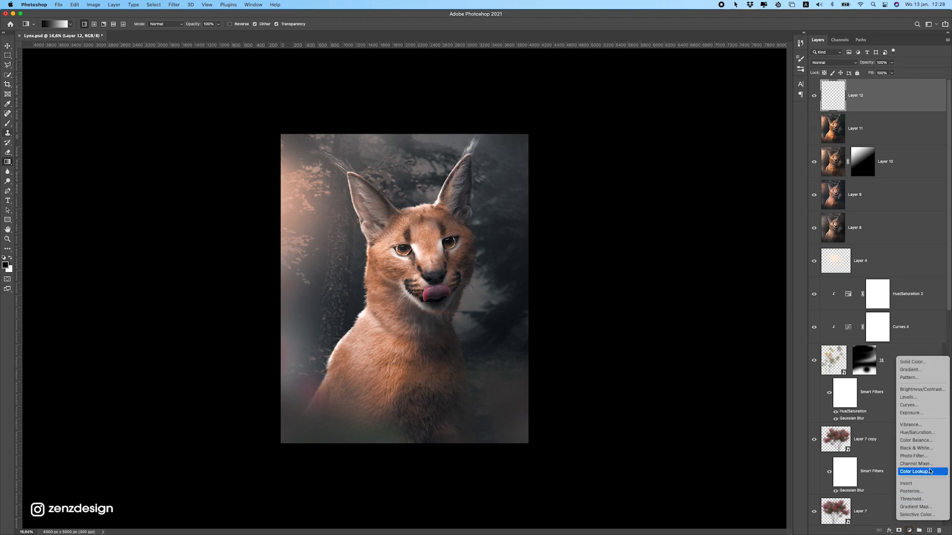
{"action": "left_click", "coordinate": [922, 441]}
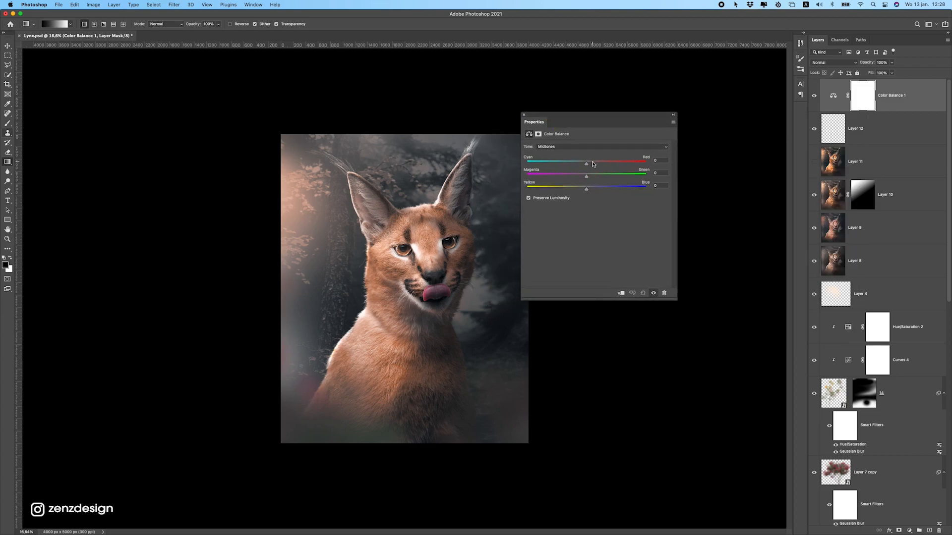
{"action": "left_click_drag", "start_coordinate": [593, 164], "coordinate": [581, 166]}
{"action": "left_click_drag", "start_coordinate": [587, 190], "coordinate": [581, 164]}
{"action": "left_click", "coordinate": [523, 114]}
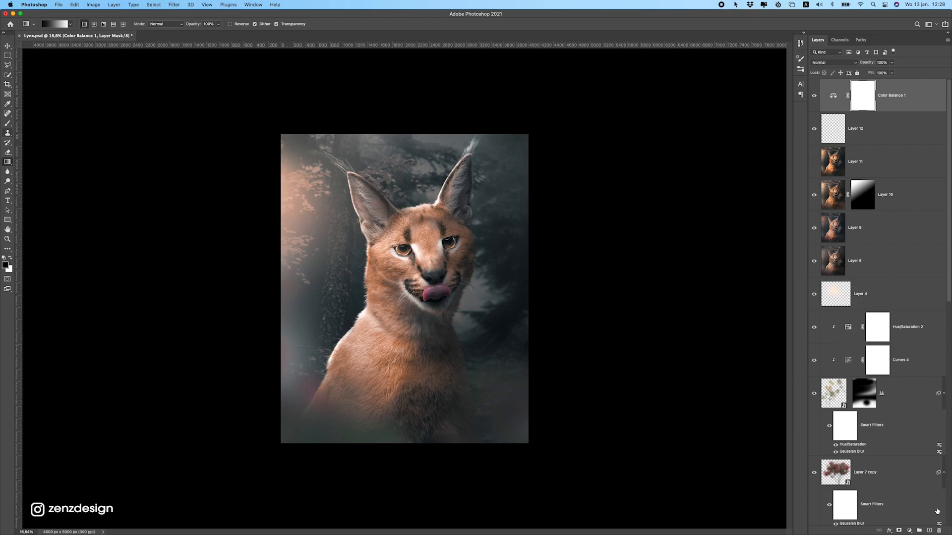
Add a Color Lookup adjustment layer with a preset 3D LUT and reduce its opacity to 10%.
{"action": "left_click", "coordinate": [909, 530]}
{"action": "left_click", "coordinate": [934, 466]}
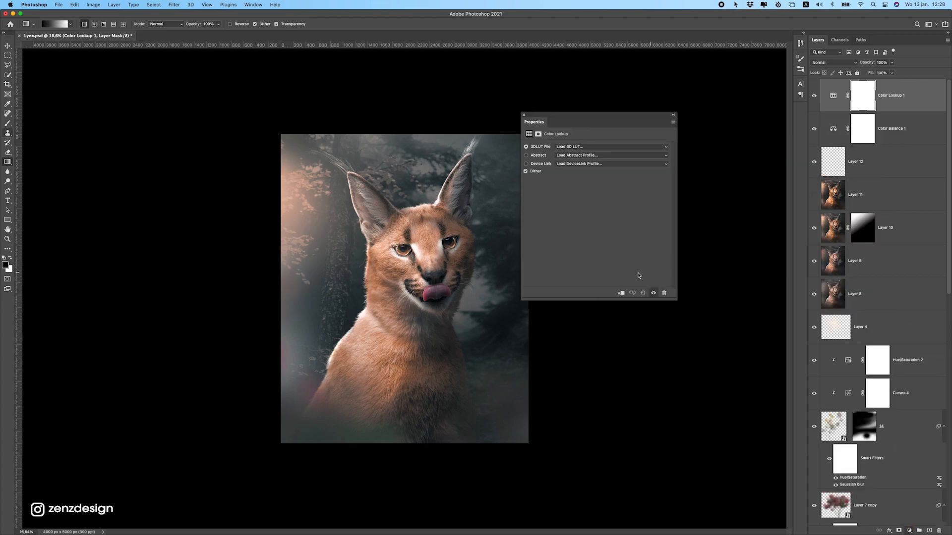
{"action": "left_click", "coordinate": [563, 147]}
{"action": "left_click", "coordinate": [570, 175]}
{"action": "left_click", "coordinate": [891, 63]}
{"action": "left_click", "coordinate": [524, 115]}
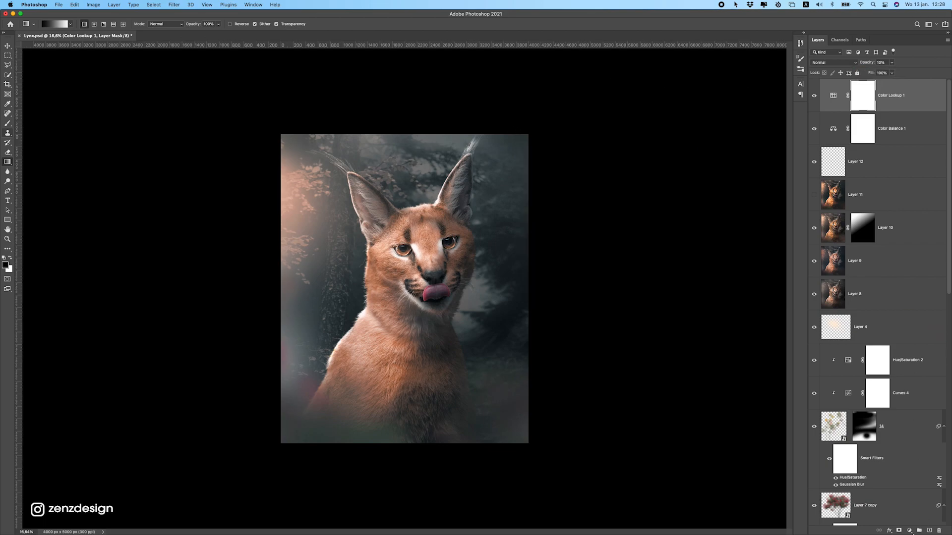
Stamp all visible layers onto a new top layer and convert it to a smart object.
{"action": "left_click", "coordinate": [929, 530]}
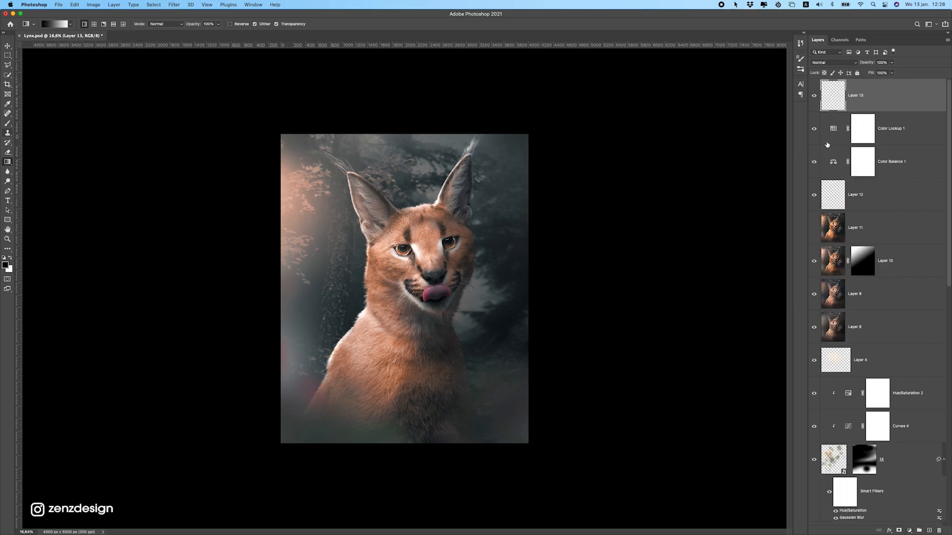
{"action": "key", "text": "super+alt+shift+e"}
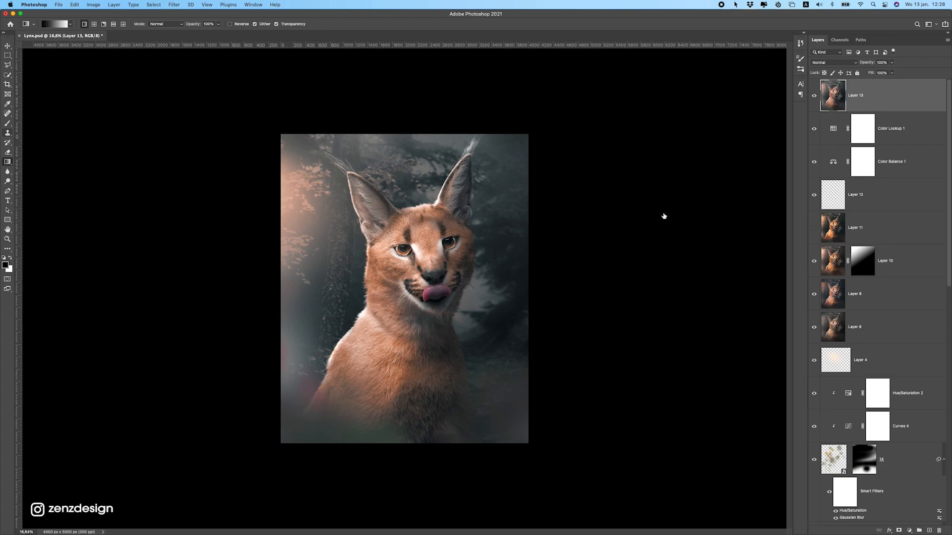
{"action": "scroll", "coordinate": [515, 236], "scroll_direction": "up", "scroll_amount": 1}
{"action": "right_click", "coordinate": [864, 117]}
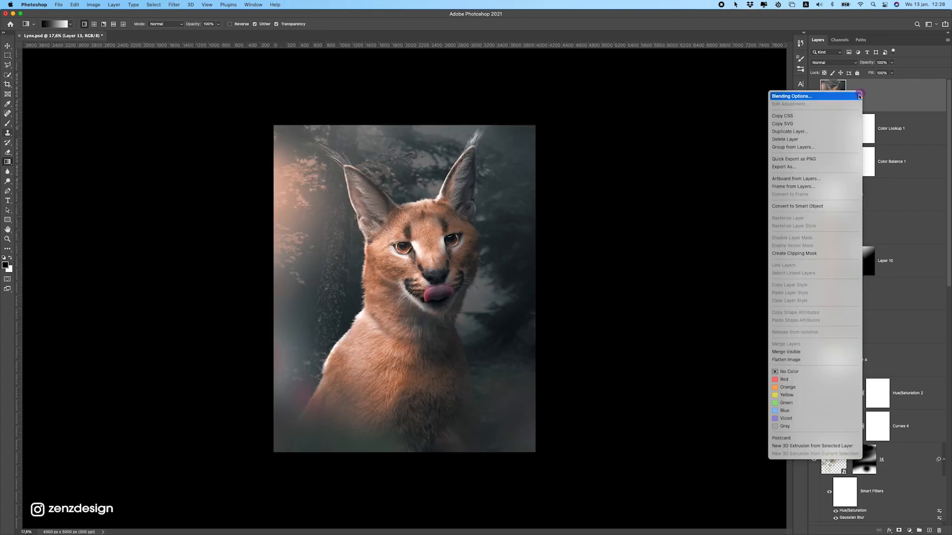
{"action": "left_click", "coordinate": [812, 206]}
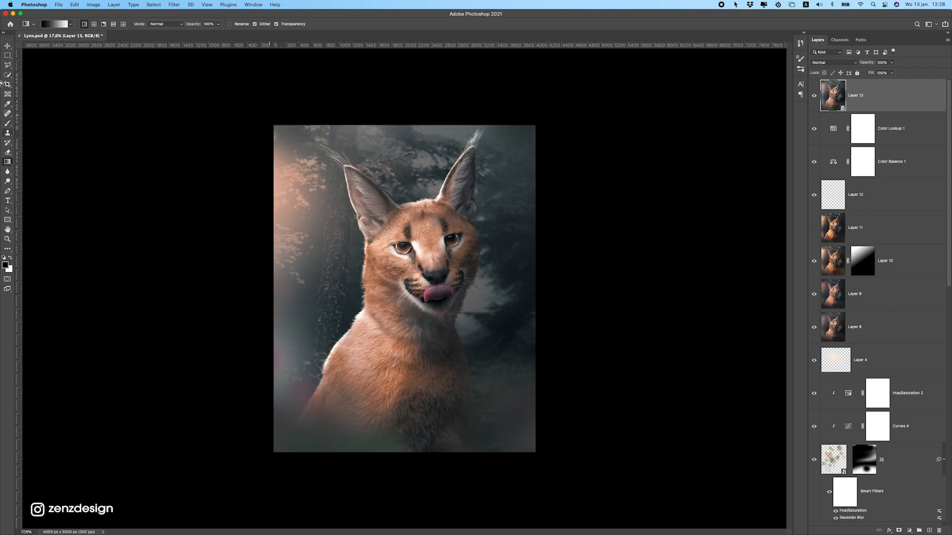
Open Layer 13 in the Camera Raw filter and set Exposure -0.15, Contrast +8, Highlights +7, Shadows +16, Whites -3, Blacks +6 and Clarity +12.
{"action": "left_click", "coordinate": [174, 5]}
{"action": "left_click", "coordinate": [191, 63]}
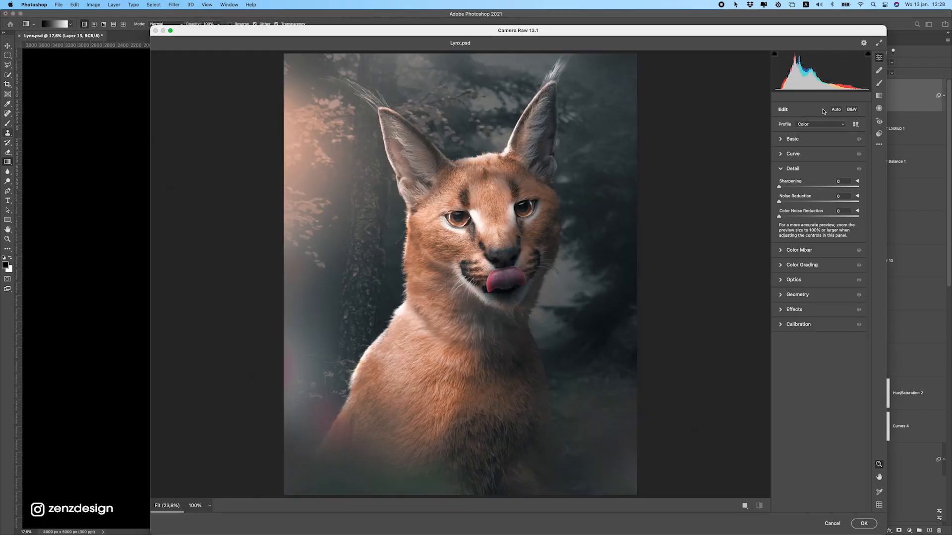
{"action": "left_click", "coordinate": [781, 139]}
{"action": "left_click_drag", "start_coordinate": [817, 169], "coordinate": [817, 276]}
{"action": "left_click", "coordinate": [818, 181]}
{"action": "key", "text": "super+z"}
{"action": "key", "text": "super+z"}
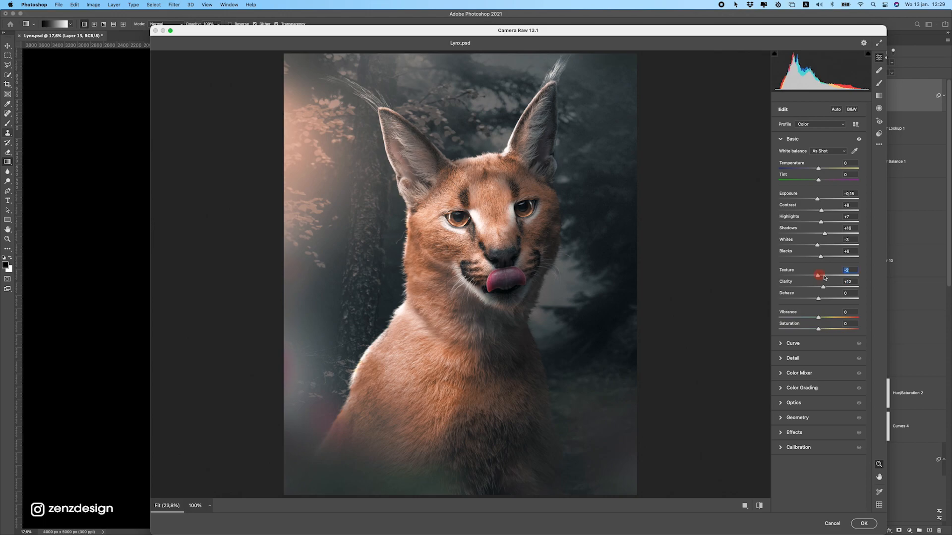
Fine-tune the vibrance and saturation, and raise the highlights of the parametric tone curve slightly.
{"action": "mouse_move", "coordinate": [817, 318]}
{"action": "left_mouse_down"}
{"action": "mouse_move", "coordinate": [836, 316]}
{"action": "mouse_move", "coordinate": [818, 317]}
{"action": "mouse_move", "coordinate": [845, 328]}
{"action": "mouse_move", "coordinate": [818, 329]}
{"action": "left_mouse_up"}
{"action": "left_click", "coordinate": [793, 343]}
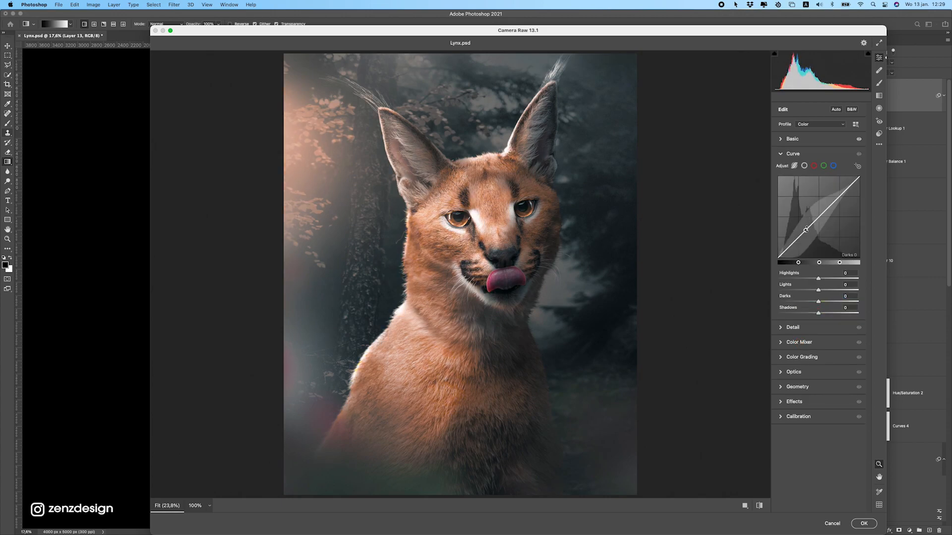
{"action": "mouse_move", "coordinate": [819, 280]}
{"action": "left_mouse_down"}
{"action": "mouse_move", "coordinate": [806, 279]}
{"action": "mouse_move", "coordinate": [821, 280]}
{"action": "left_mouse_up"}
Try hue shifts on the individual colour ranges of the Color Mixer, from oranges to purples, and reset them.
{"action": "left_click", "coordinate": [799, 342]}
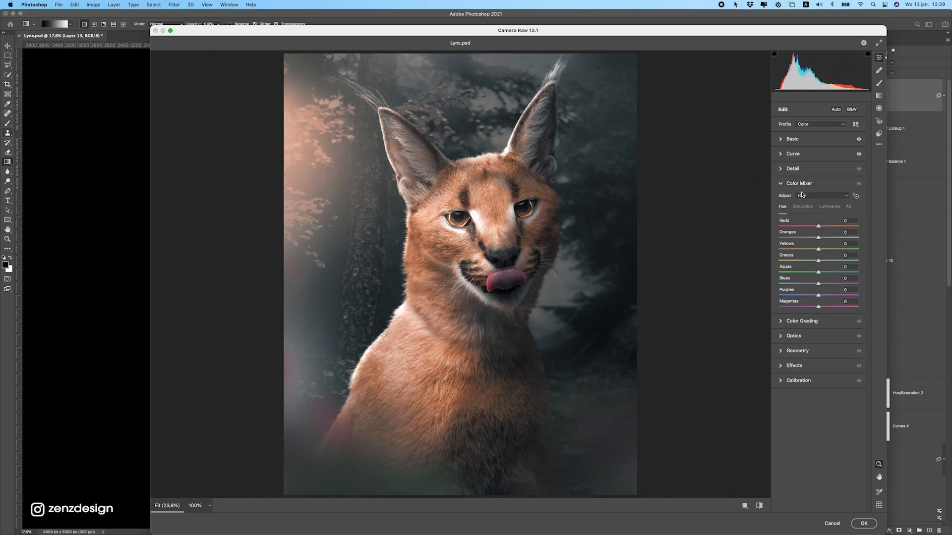
{"action": "left_click_drag", "start_coordinate": [818, 238], "coordinate": [891, 266]}
{"action": "double_click", "coordinate": [834, 253]}
{"action": "double_click", "coordinate": [839, 261]}
{"action": "double_click", "coordinate": [858, 272]}
{"action": "left_click_drag", "start_coordinate": [818, 281], "coordinate": [845, 293]}
{"action": "double_click", "coordinate": [801, 283]}
{"action": "double_click", "coordinate": [845, 293]}
Lower the saturation of the oranges slightly and test their luminance, resetting it to 0.
{"action": "left_click", "coordinate": [802, 206]}
{"action": "mouse_move", "coordinate": [818, 238]}
{"action": "left_mouse_down"}
{"action": "mouse_move", "coordinate": [798, 236]}
{"action": "mouse_move", "coordinate": [811, 240]}
{"action": "left_mouse_up"}
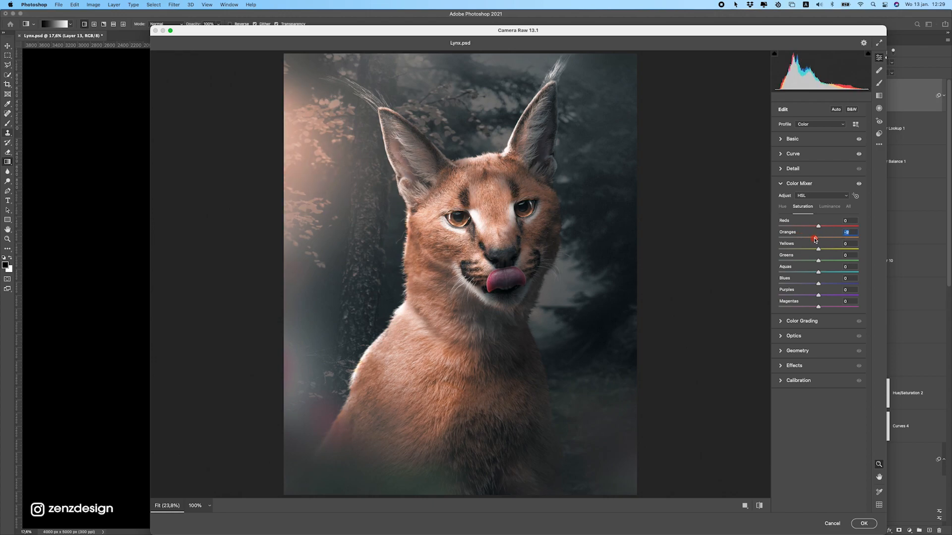
{"action": "left_click", "coordinate": [829, 207]}
{"action": "left_click_drag", "start_coordinate": [818, 238], "coordinate": [816, 240]}
{"action": "double_click", "coordinate": [815, 239]}
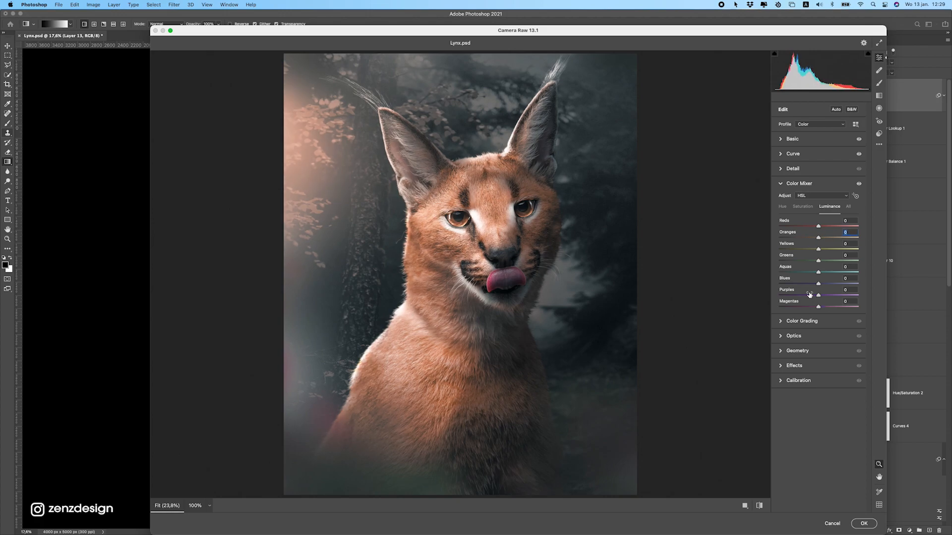
Fine-tune the red and blue primaries in the Calibration settings and apply the Camera Raw filter.
{"action": "left_click", "coordinate": [800, 381]}
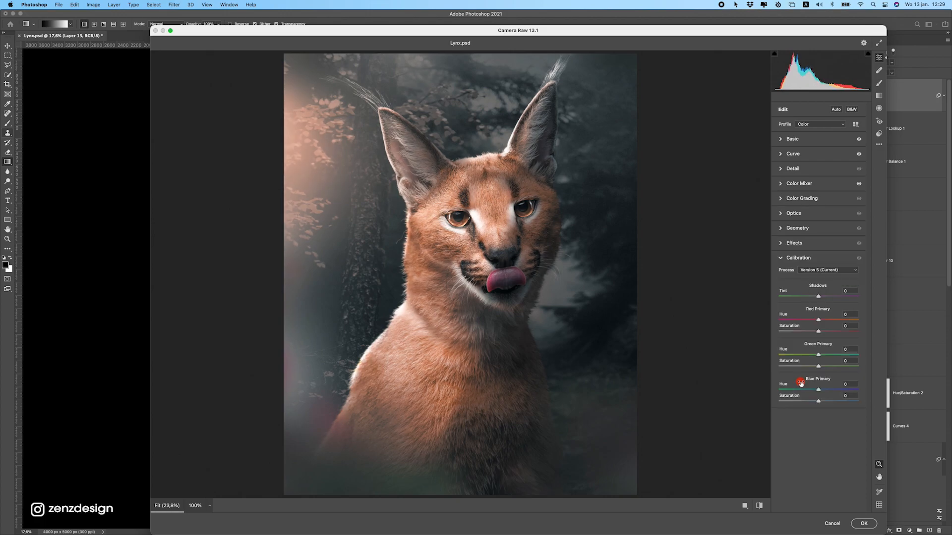
{"action": "mouse_move", "coordinate": [823, 320]}
{"action": "left_mouse_down"}
{"action": "mouse_move", "coordinate": [835, 320]}
{"action": "mouse_move", "coordinate": [803, 321]}
{"action": "mouse_move", "coordinate": [819, 321]}
{"action": "mouse_move", "coordinate": [810, 334]}
{"action": "left_mouse_up"}
{"action": "mouse_move", "coordinate": [818, 401]}
{"action": "left_mouse_down"}
{"action": "mouse_move", "coordinate": [848, 400]}
{"action": "mouse_move", "coordinate": [818, 402]}
{"action": "mouse_move", "coordinate": [804, 388]}
{"action": "mouse_move", "coordinate": [818, 391]}
{"action": "left_mouse_up"}
{"action": "double_click", "coordinate": [803, 388]}
{"action": "left_click", "coordinate": [865, 524]}
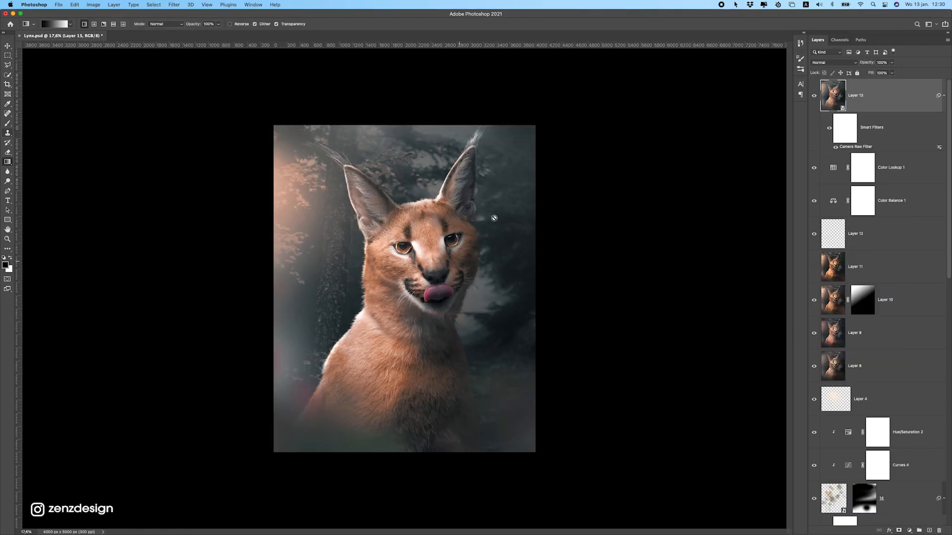
Compare the image with and without the Camera Raw graded Layer 13.
{"action": "left_click", "coordinate": [817, 101]}
{"action": "scroll", "coordinate": [476, 277], "scroll_direction": "down", "scroll_amount": 1}
{"action": "scroll", "coordinate": [475, 277], "scroll_direction": "up", "scroll_amount": 3}
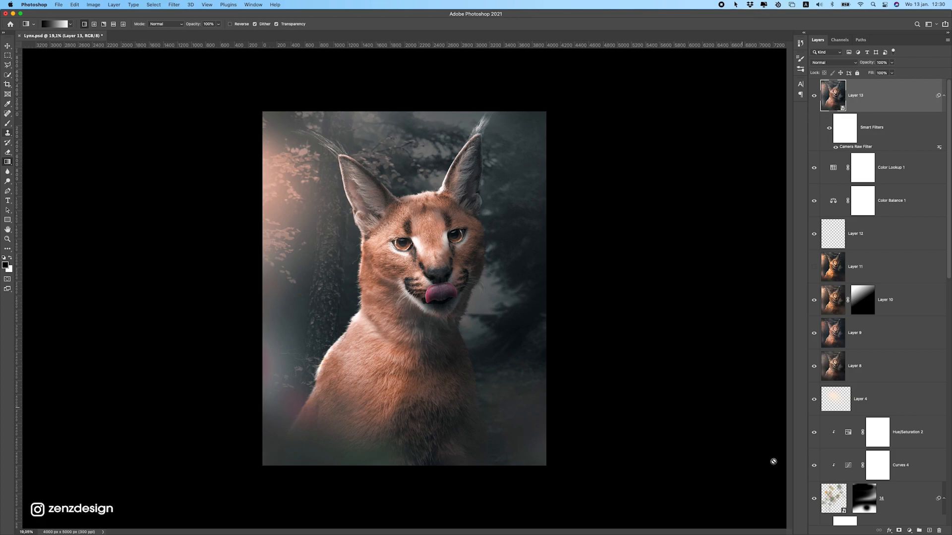
Add a Curves adjustment layer above Layer 13 and fine-tune the black point of the RGB curve.
{"action": "left_click", "coordinate": [909, 530]}
{"action": "left_click", "coordinate": [926, 409]}
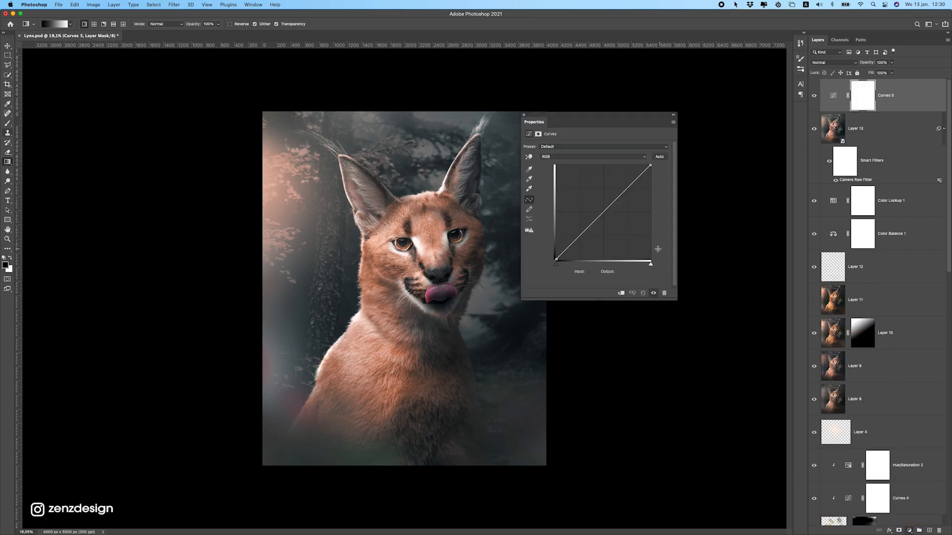
{"action": "left_click_drag", "start_coordinate": [557, 259], "coordinate": [559, 262]}
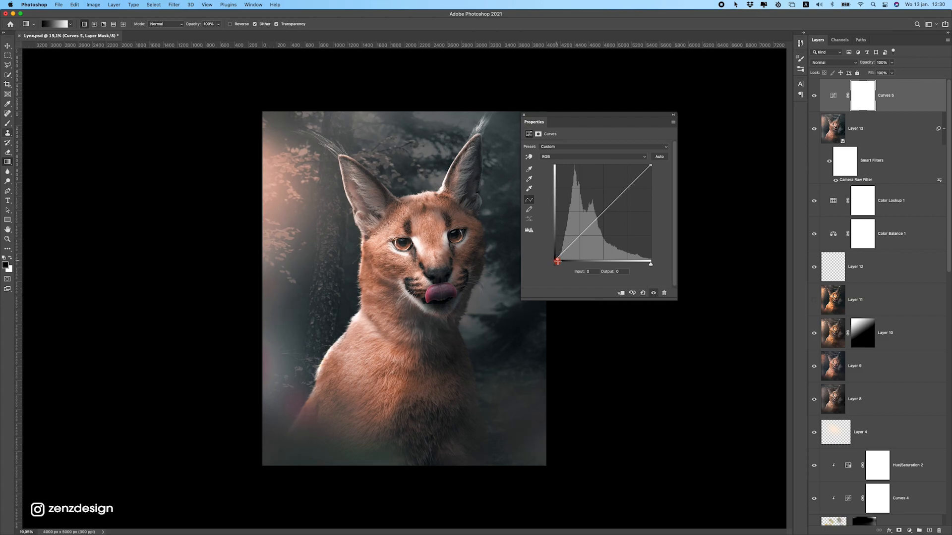
Fine-tune the black points of the red and green channel curves and close the curve settings.
{"action": "left_click", "coordinate": [545, 157]}
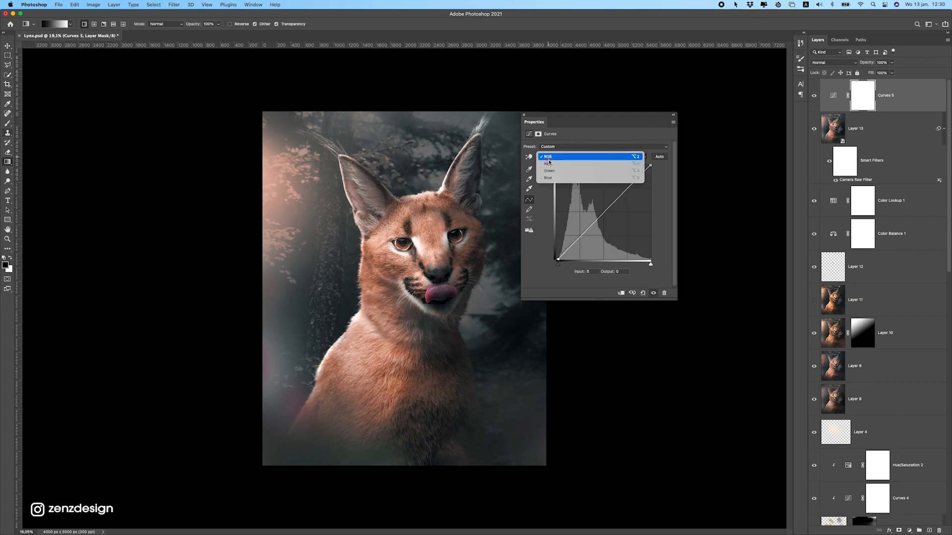
{"action": "left_click", "coordinate": [550, 167]}
{"action": "left_click_drag", "start_coordinate": [556, 259], "coordinate": [559, 260]}
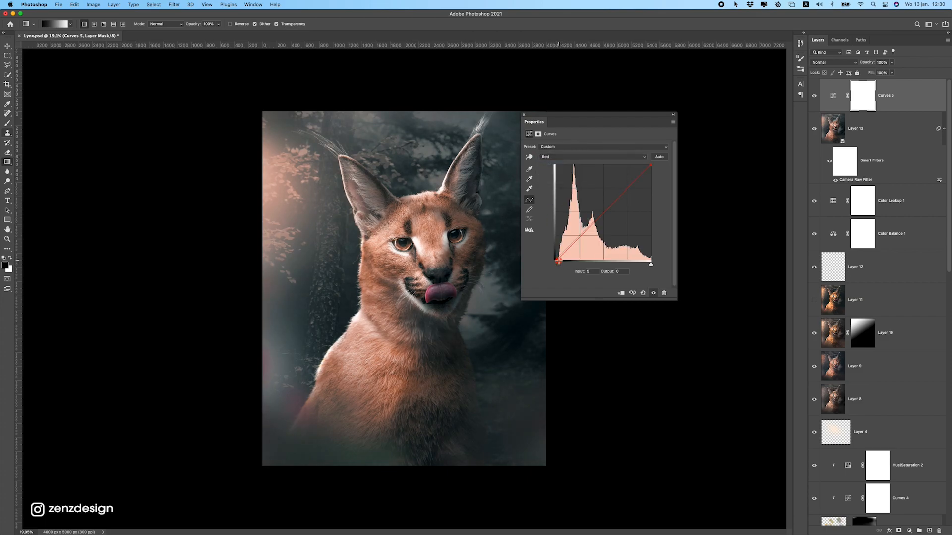
{"action": "left_click", "coordinate": [559, 156]}
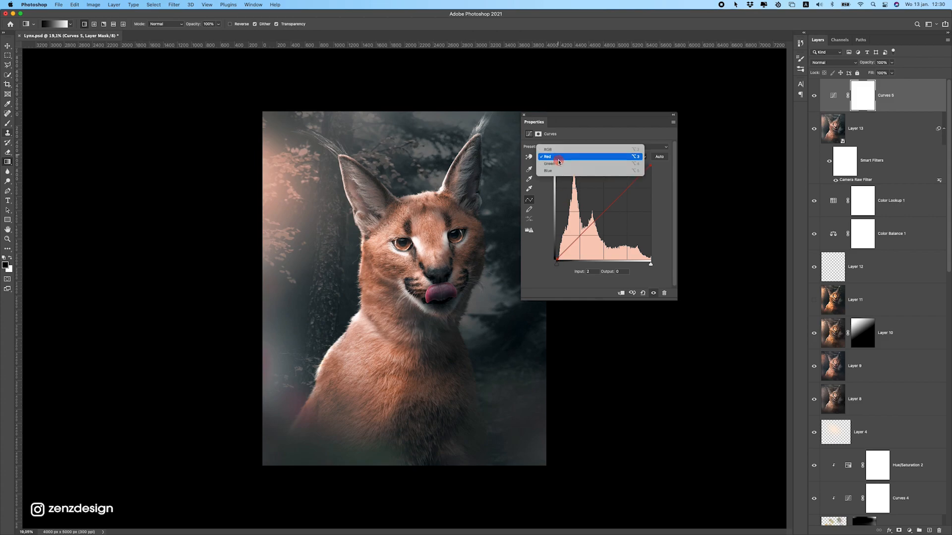
{"action": "left_click", "coordinate": [550, 166]}
{"action": "left_click_drag", "start_coordinate": [556, 261], "coordinate": [518, 271]}
{"action": "left_click", "coordinate": [523, 117]}
Change the canvas surround colour to Dark Gray.
{"action": "right_click", "coordinate": [643, 244]}
{"action": "left_click", "coordinate": [651, 267]}
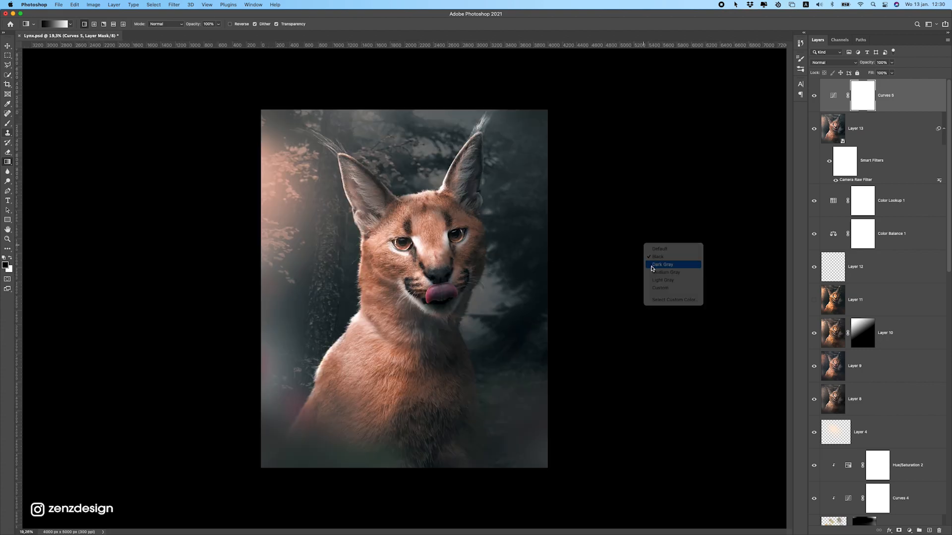